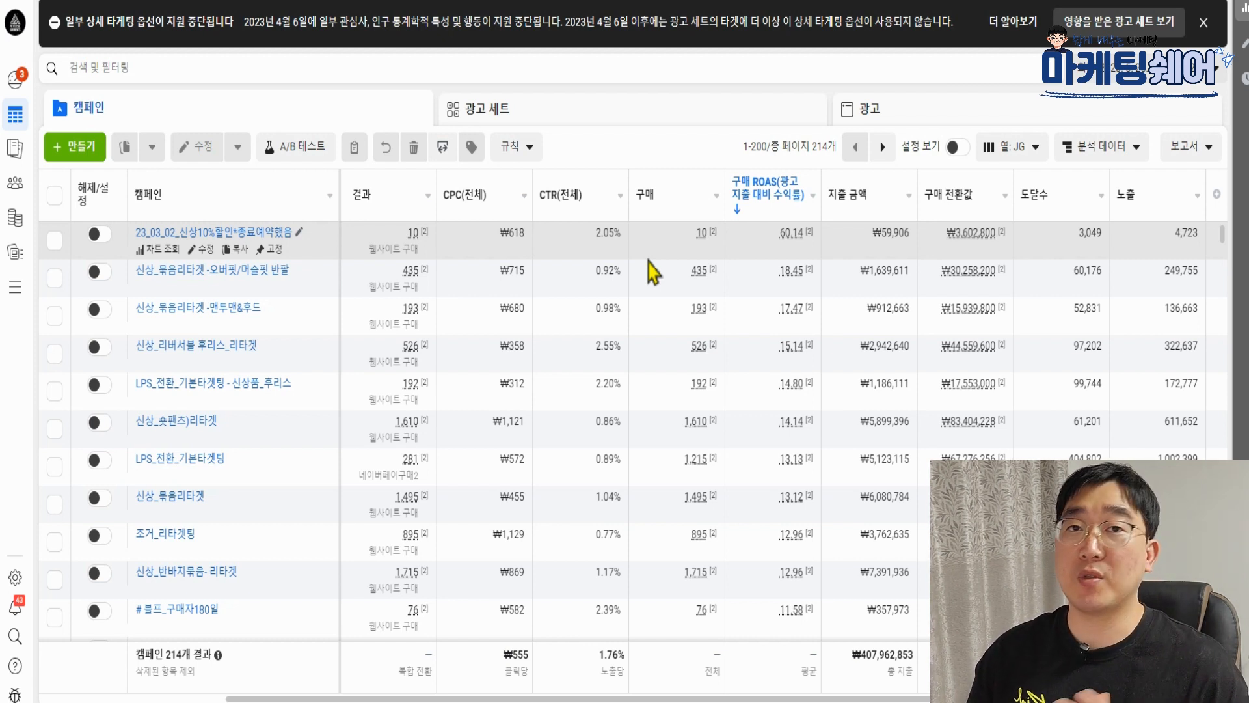
Step: Create a new auction campaign with the Traffic (트래픽) objective and continue to its settings
{"action": "left_click", "coordinate": [87, 157]}
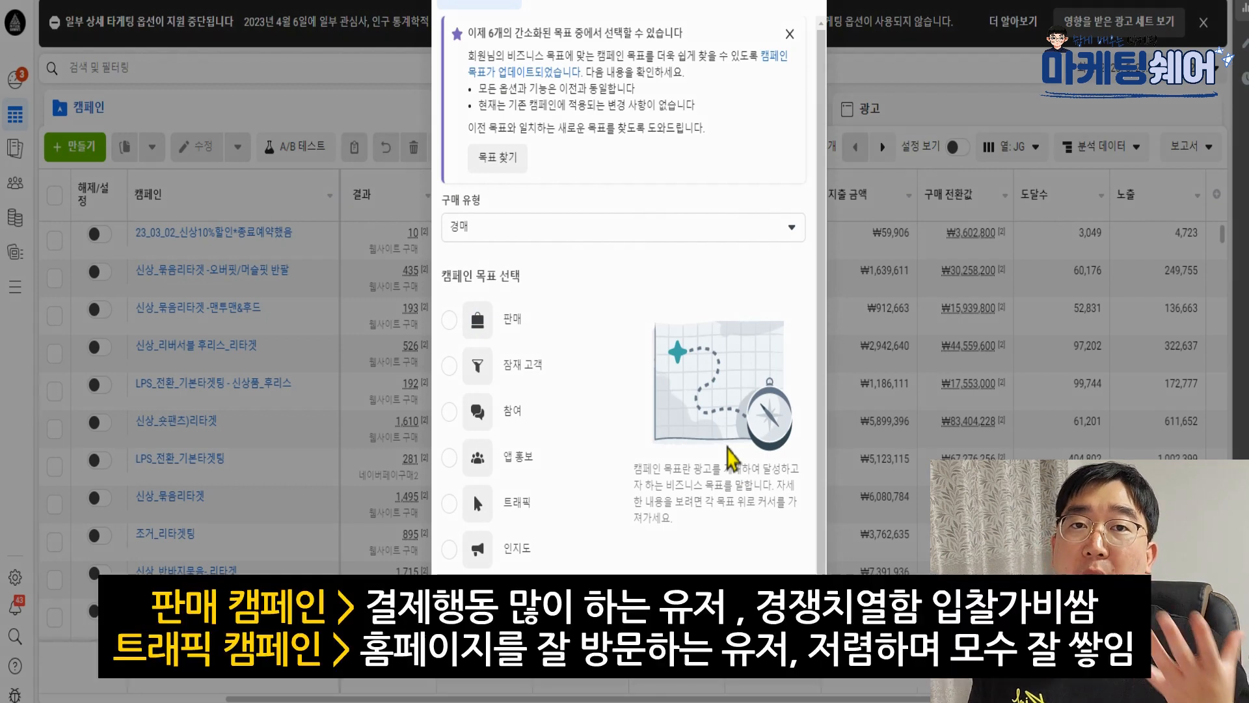
{"action": "mouse_move", "coordinate": [522, 324]}
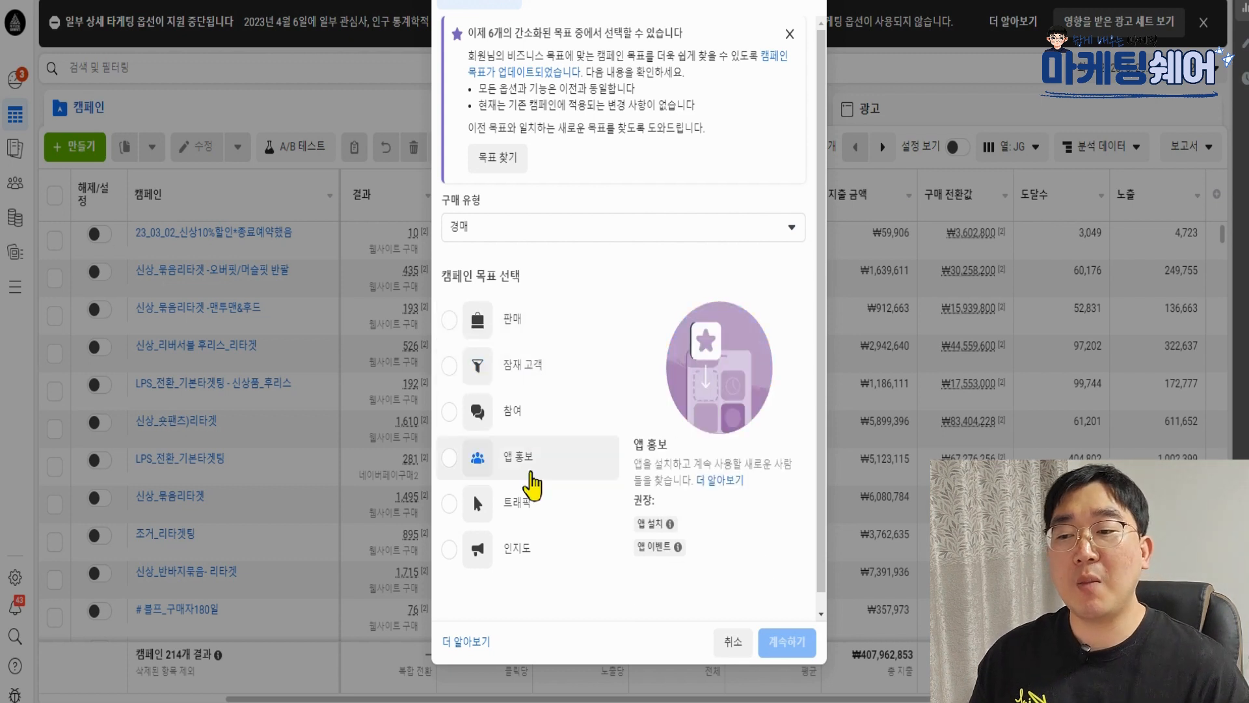
{"action": "left_click", "coordinate": [536, 514]}
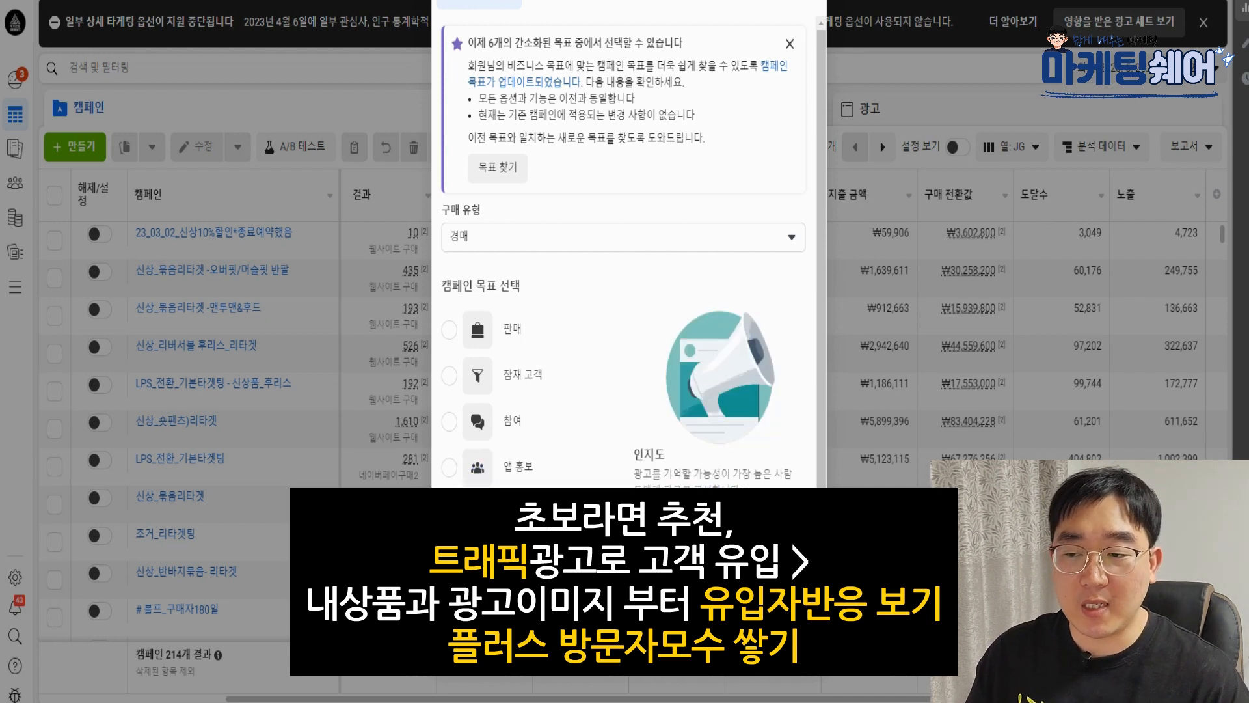
{"action": "left_click", "coordinate": [528, 518]}
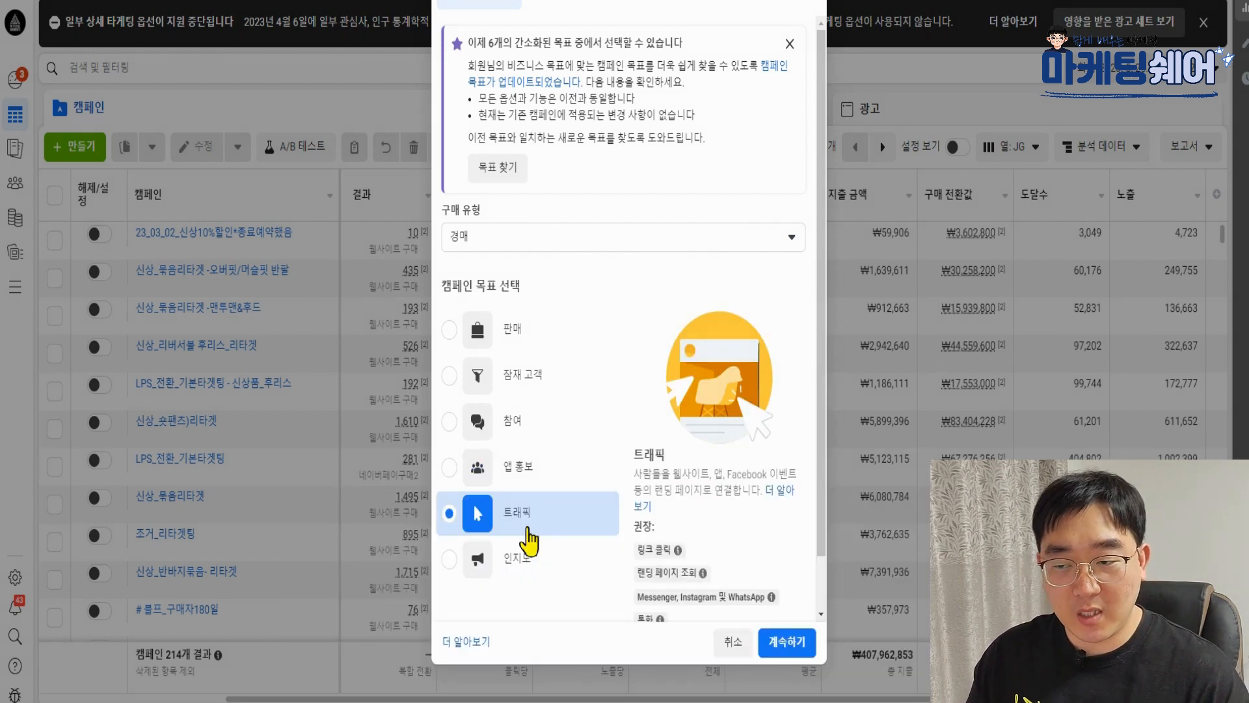
{"action": "left_click", "coordinate": [789, 644]}
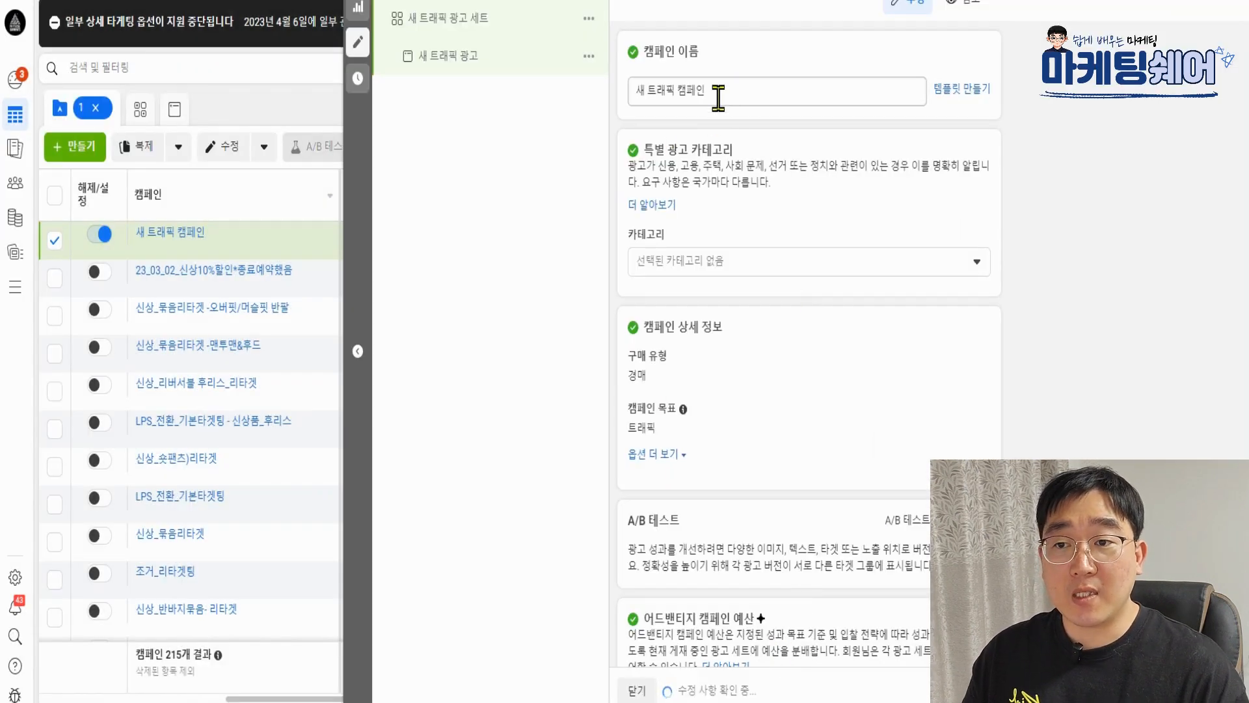
Step: Name the campaign "230625JG트래픽_세트옷", dismissing the rule recommendation
{"action": "left_click_drag", "start_coordinate": [719, 98], "coordinate": [577, 101]}
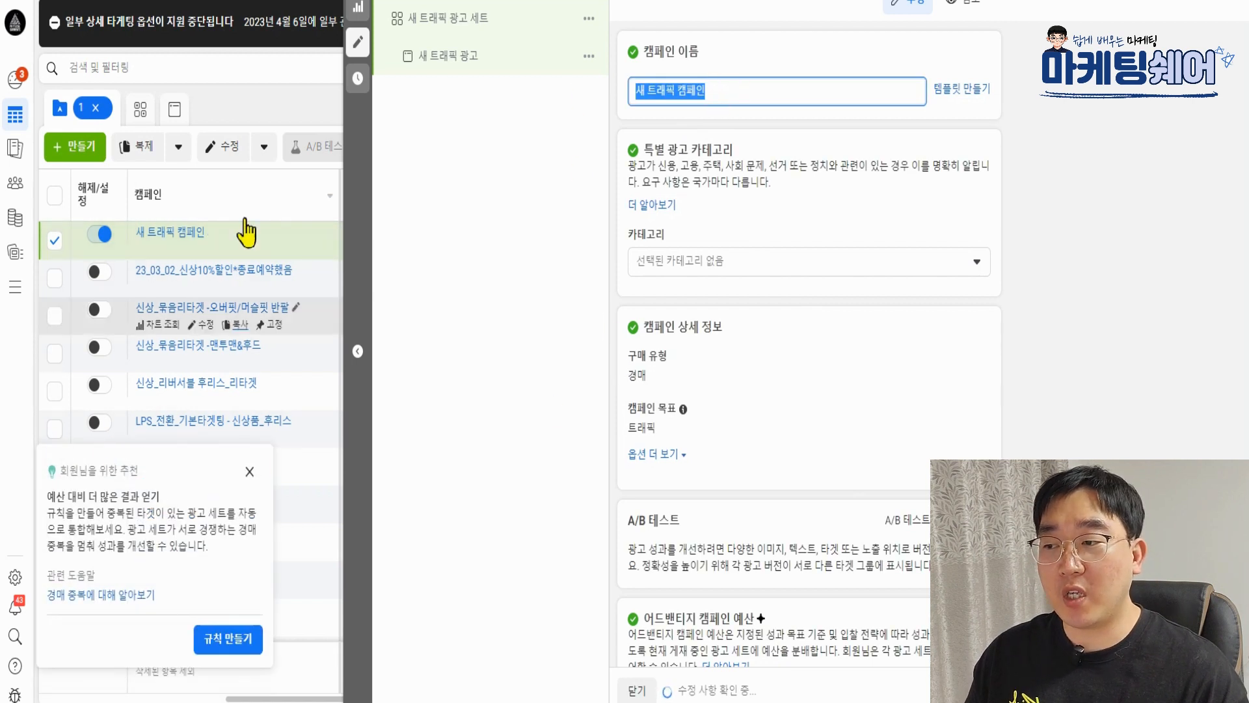
{"action": "left_click", "coordinate": [249, 473]}
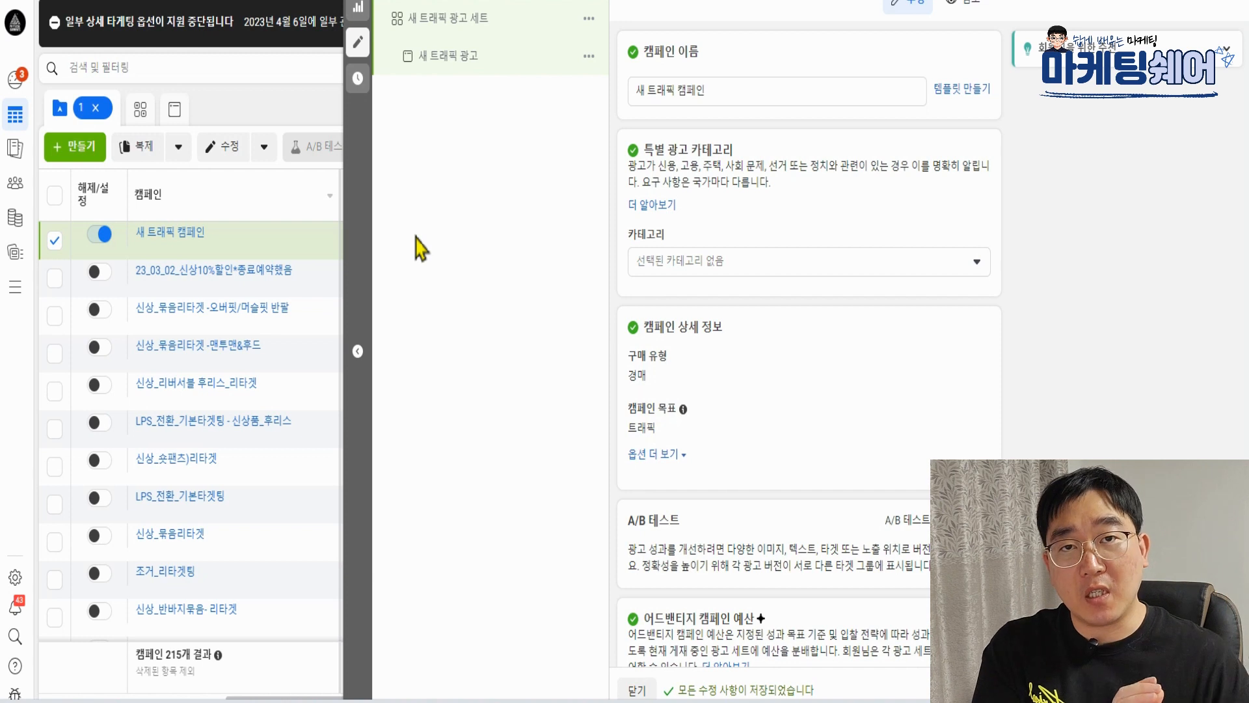
{"action": "left_click", "coordinate": [755, 89]}
{"action": "triple_click", "coordinate": [755, 90]}
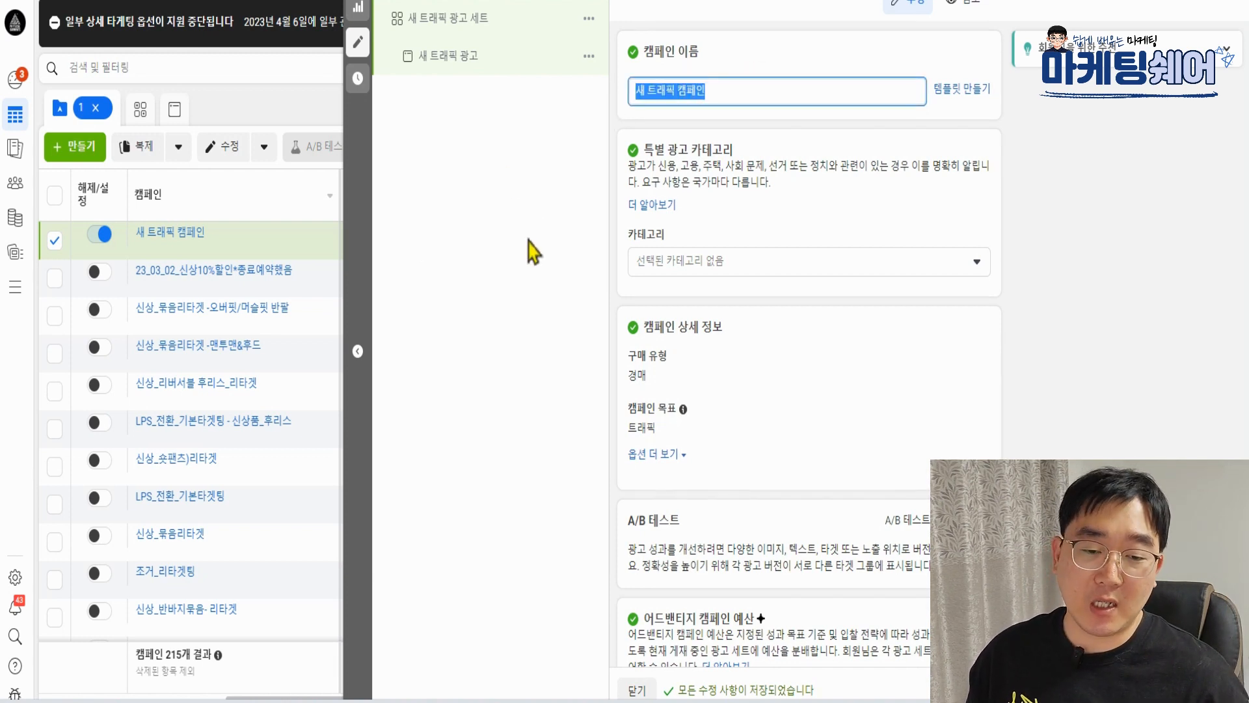
{"action": "type", "text": "230625"}
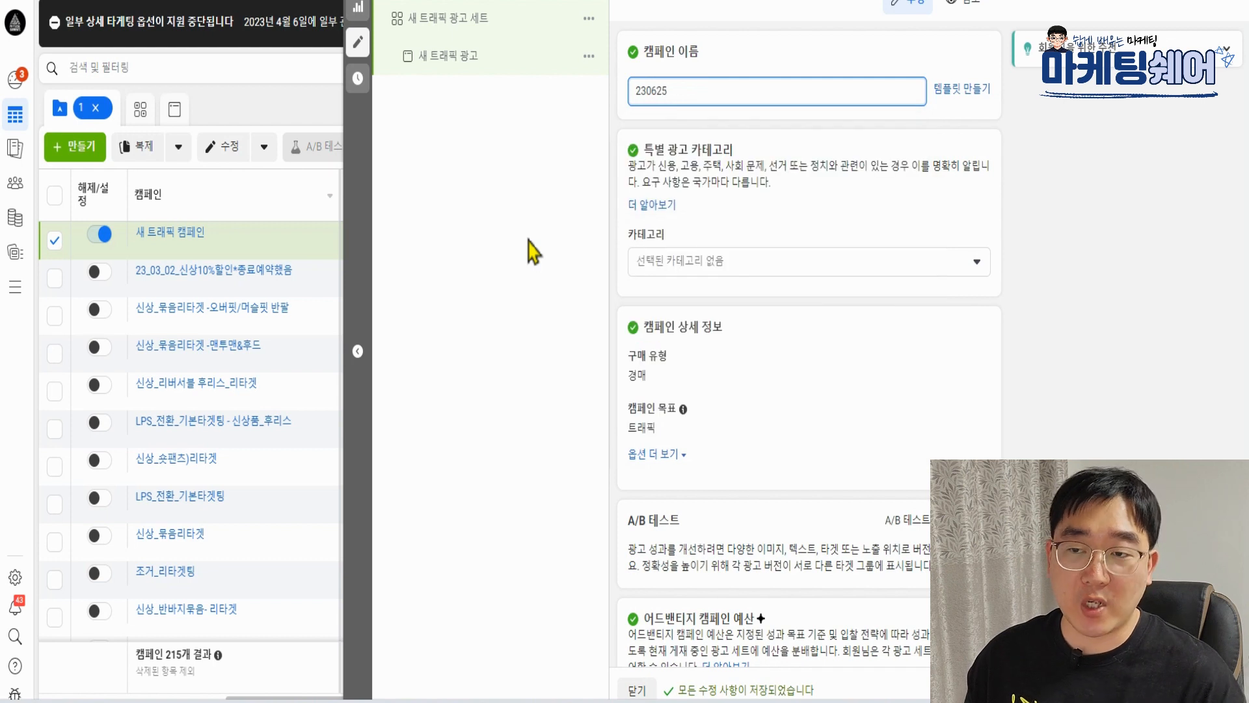
{"action": "type", "text": "ㅓㅎ"}
{"action": "key", "text": "BackSpace"}
{"action": "key", "text": "BackSpace"}
{"action": "type", "text": "JG"}
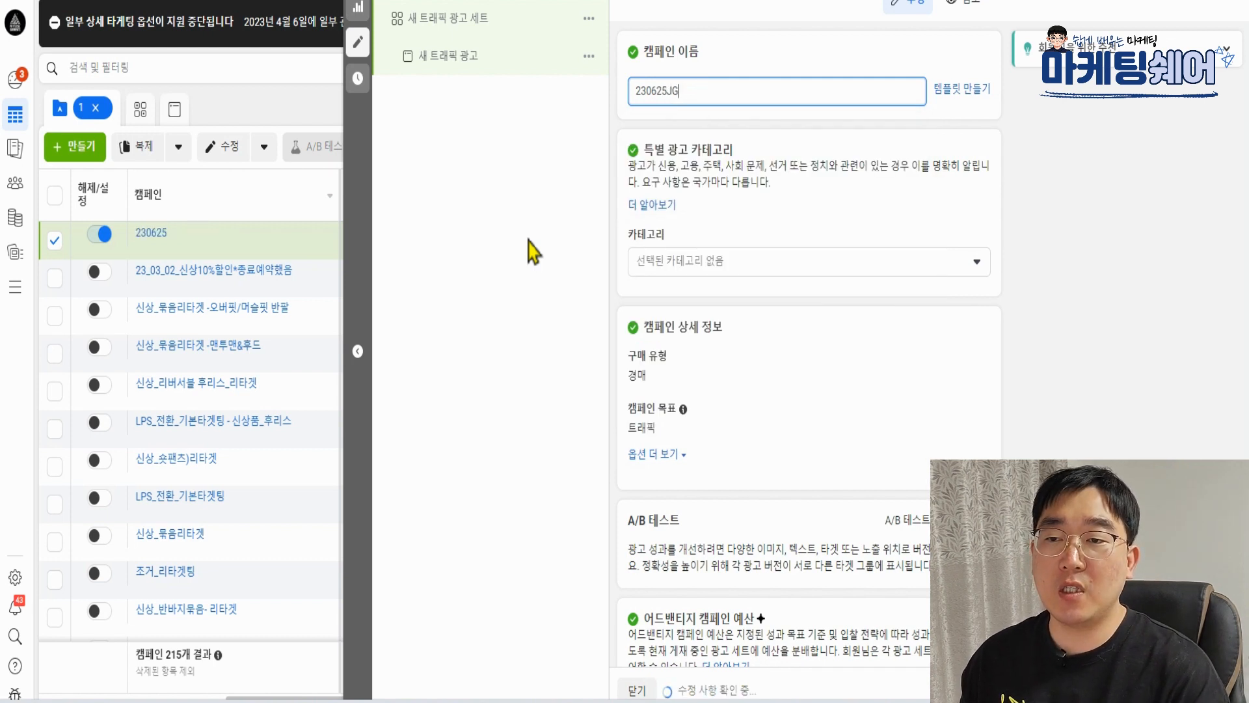
{"action": "type", "text": "트래픽_"}
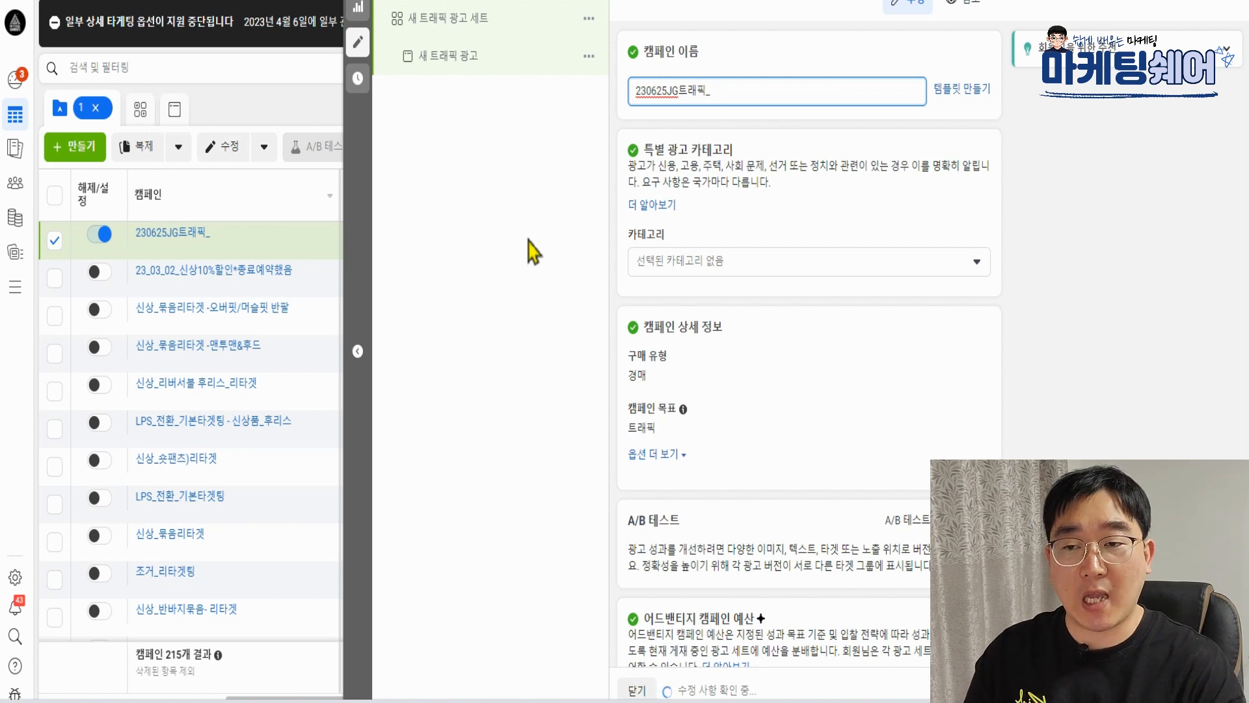
{"action": "type", "text": "세트옷"}
{"action": "left_click", "coordinate": [490, 224]}
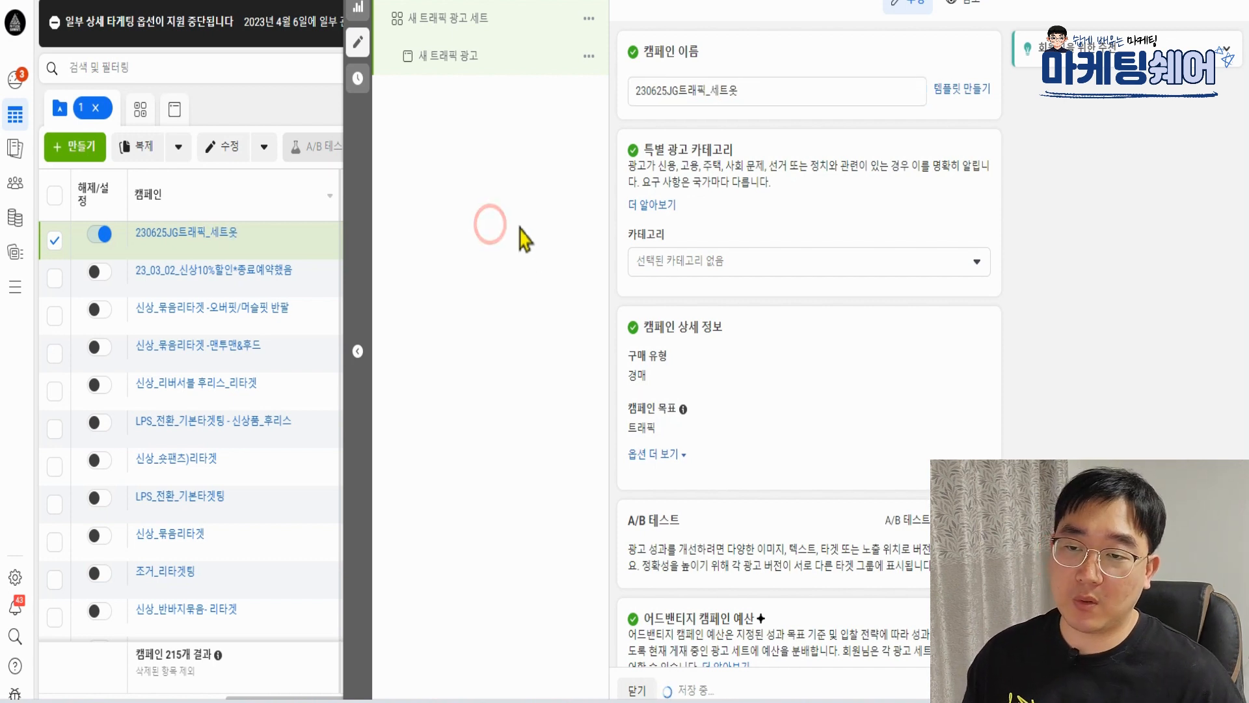
{"action": "left_click", "coordinate": [727, 262]}
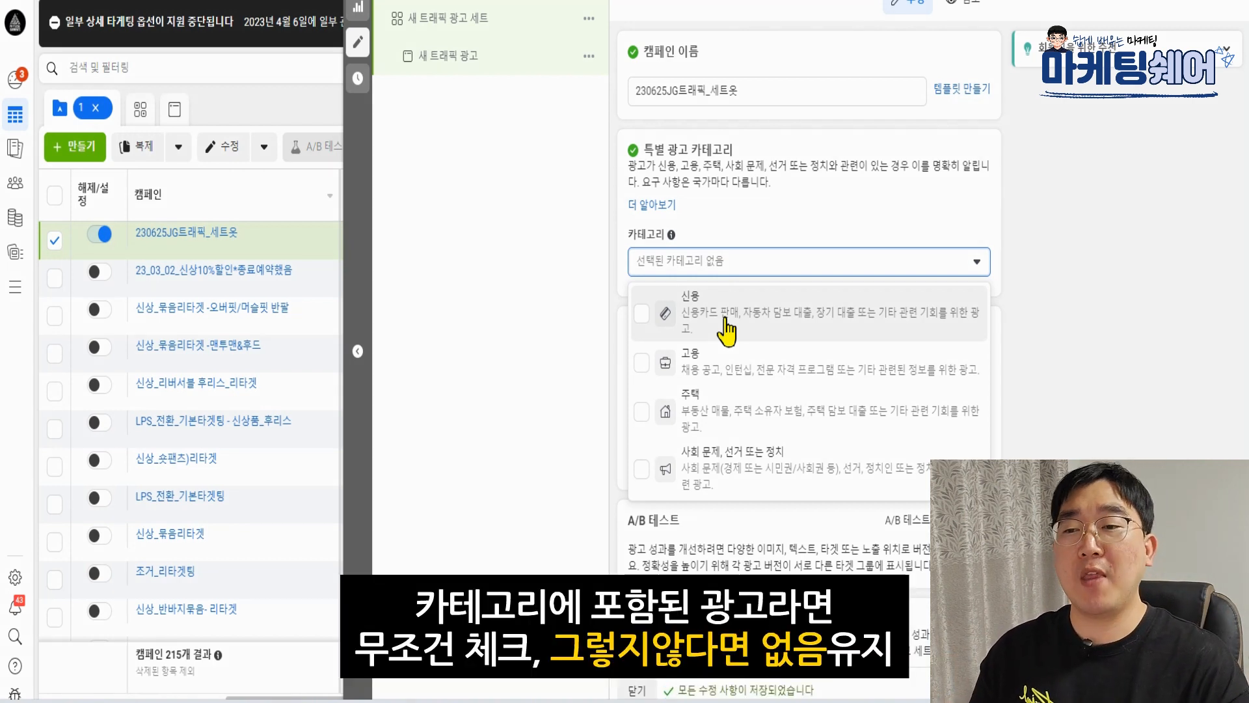
{"action": "left_click", "coordinate": [725, 319]}
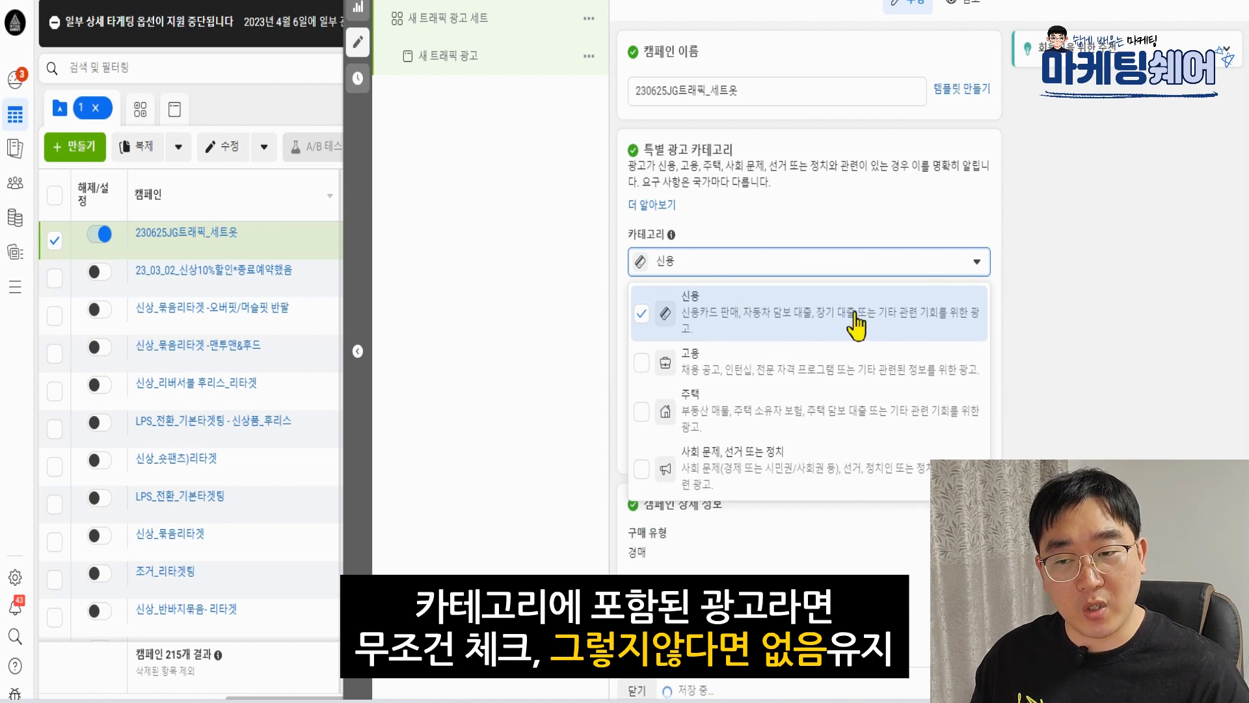
{"action": "left_click", "coordinate": [752, 374]}
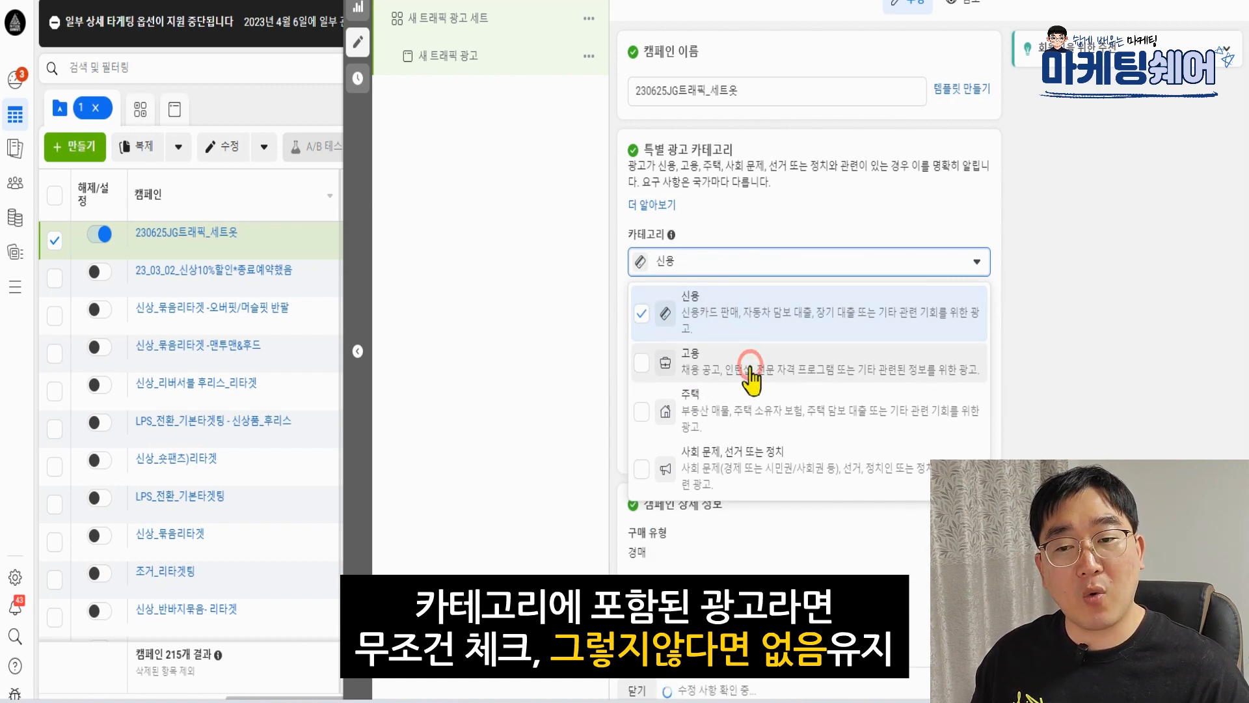
{"action": "left_click", "coordinate": [814, 431]}
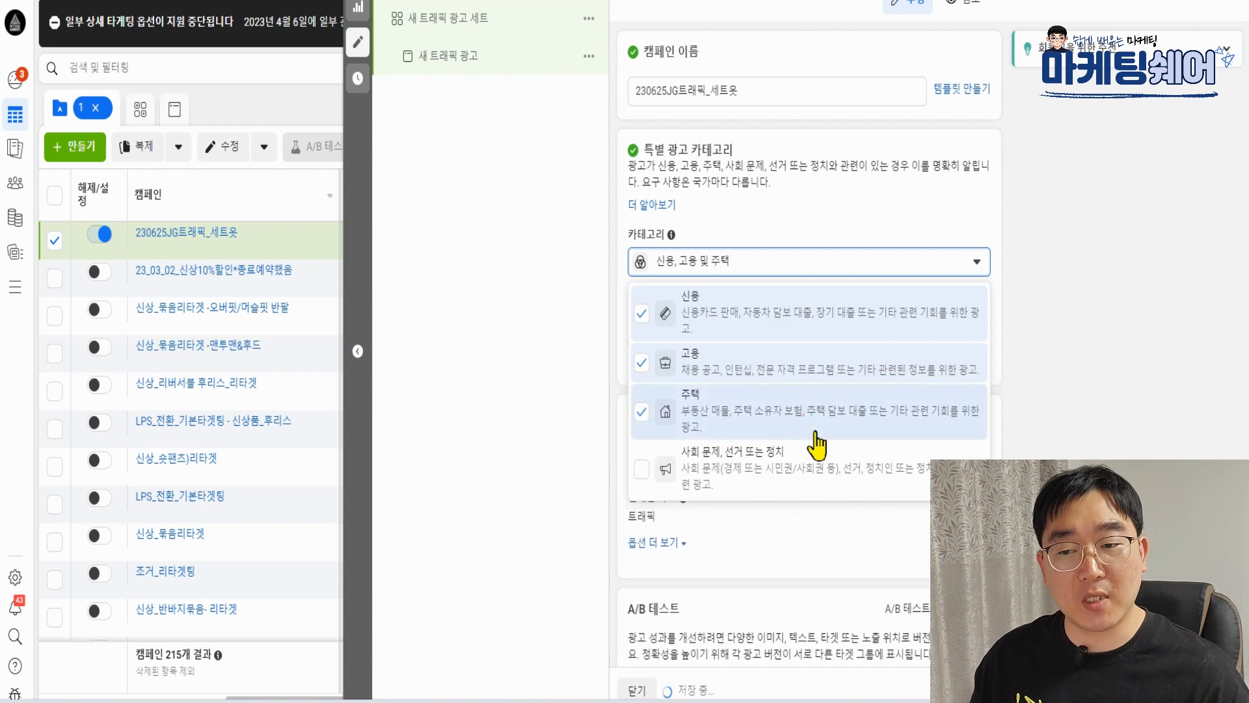
{"action": "left_click", "coordinate": [685, 421]}
{"action": "left_click", "coordinate": [696, 376]}
{"action": "left_click", "coordinate": [746, 312]}
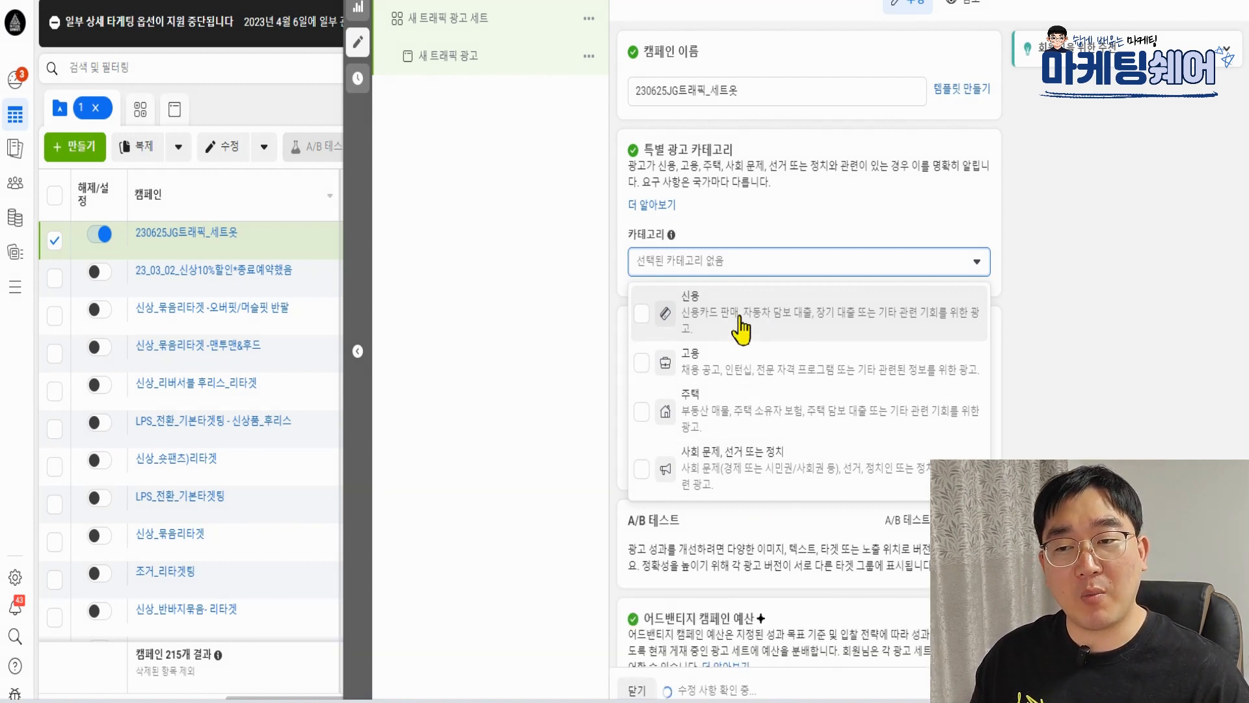
{"action": "left_click", "coordinate": [1107, 227]}
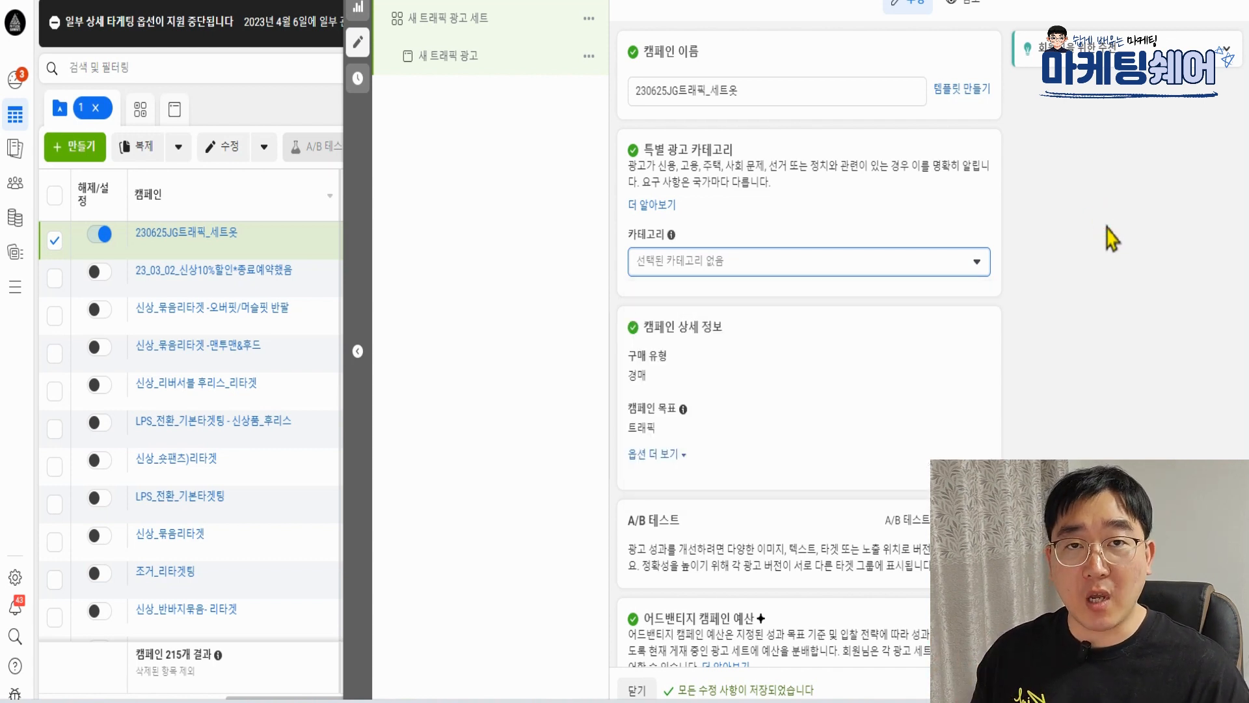
{"action": "left_click", "coordinate": [1106, 229]}
Step: Set the Advantage campaign budget to ₩50,000, keeping it as a daily budget (일일 예산)
{"action": "scroll", "coordinate": [824, 274], "scroll_direction": "down", "scroll_amount": 1}
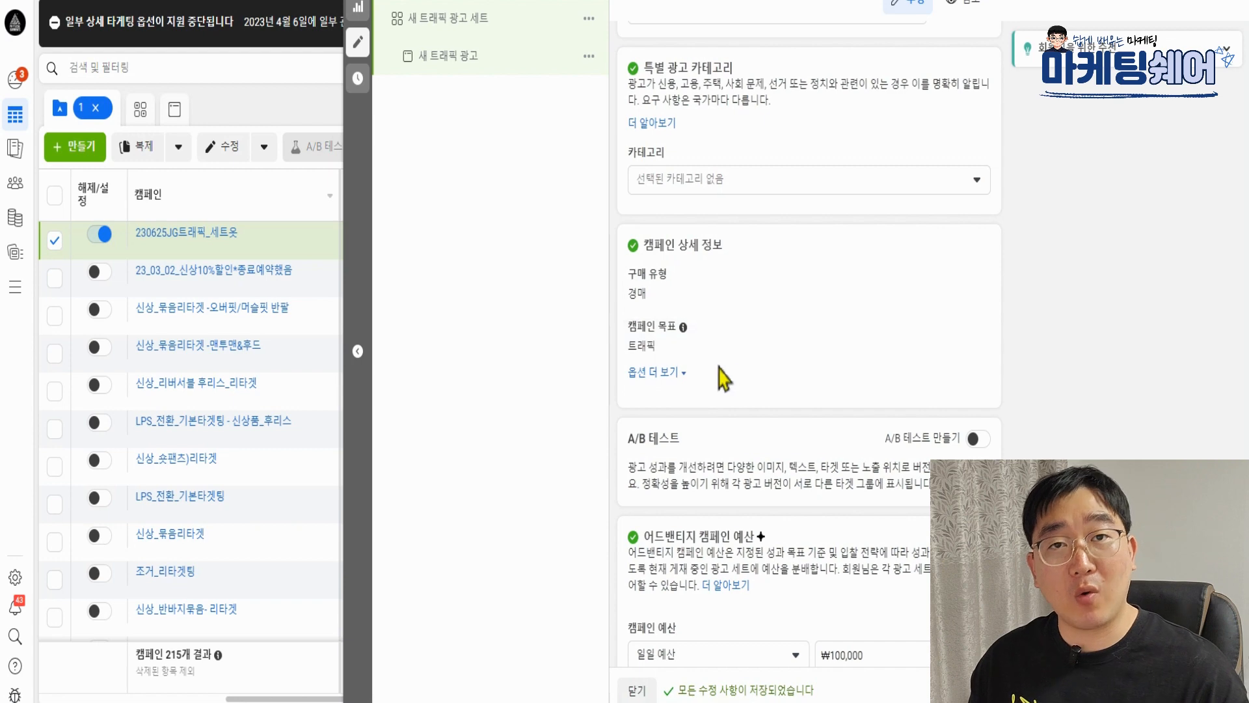
{"action": "scroll", "coordinate": [791, 390], "scroll_direction": "down", "scroll_amount": 3}
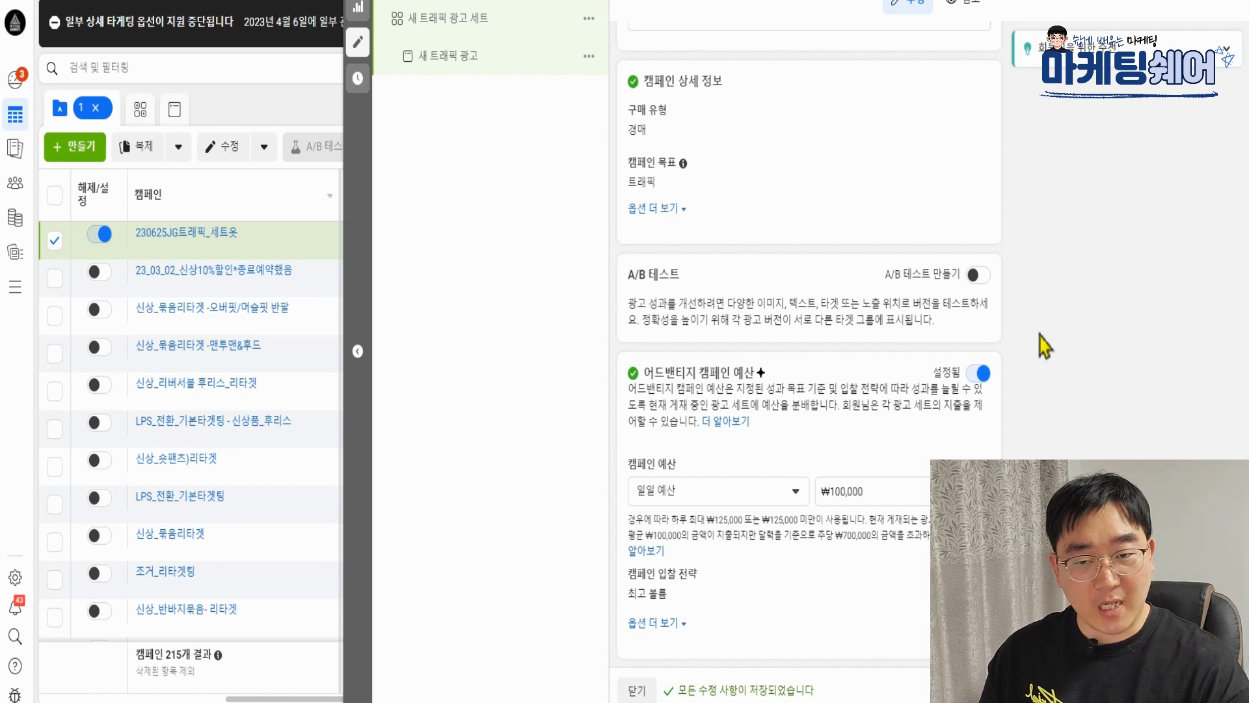
{"action": "left_click_drag", "start_coordinate": [644, 373], "coordinate": [744, 373]}
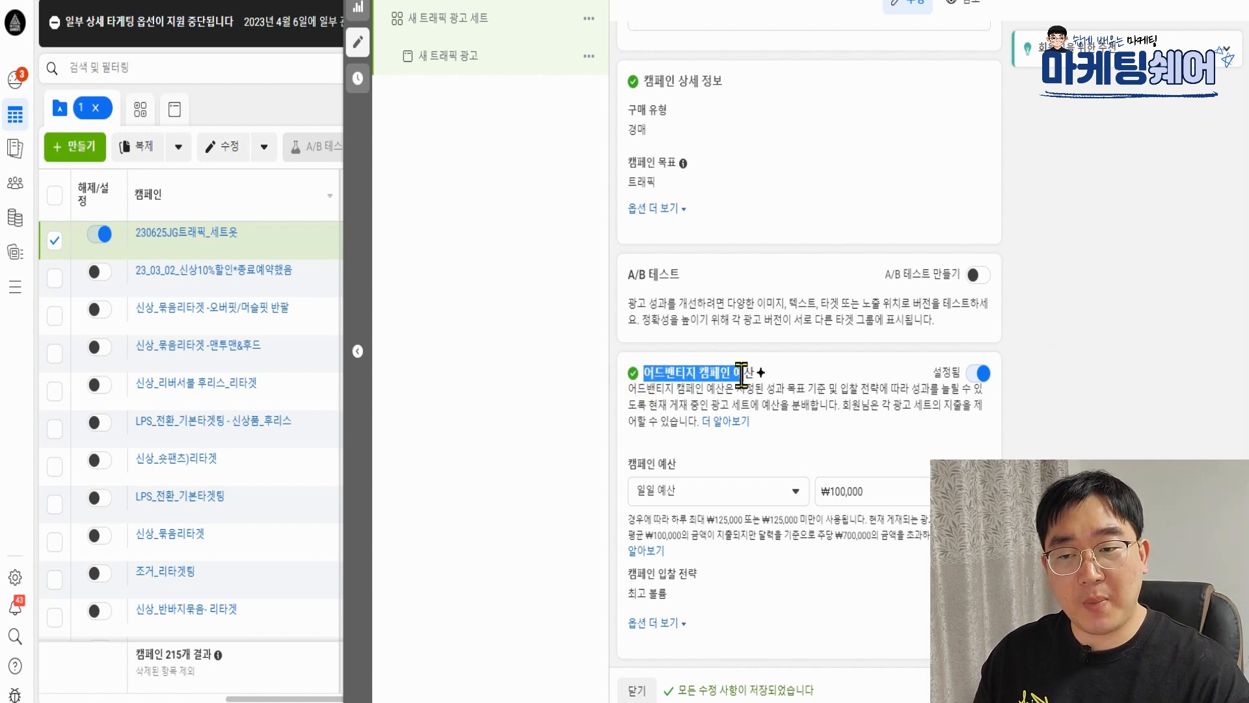
{"action": "left_click_drag", "start_coordinate": [885, 491], "coordinate": [827, 491]}
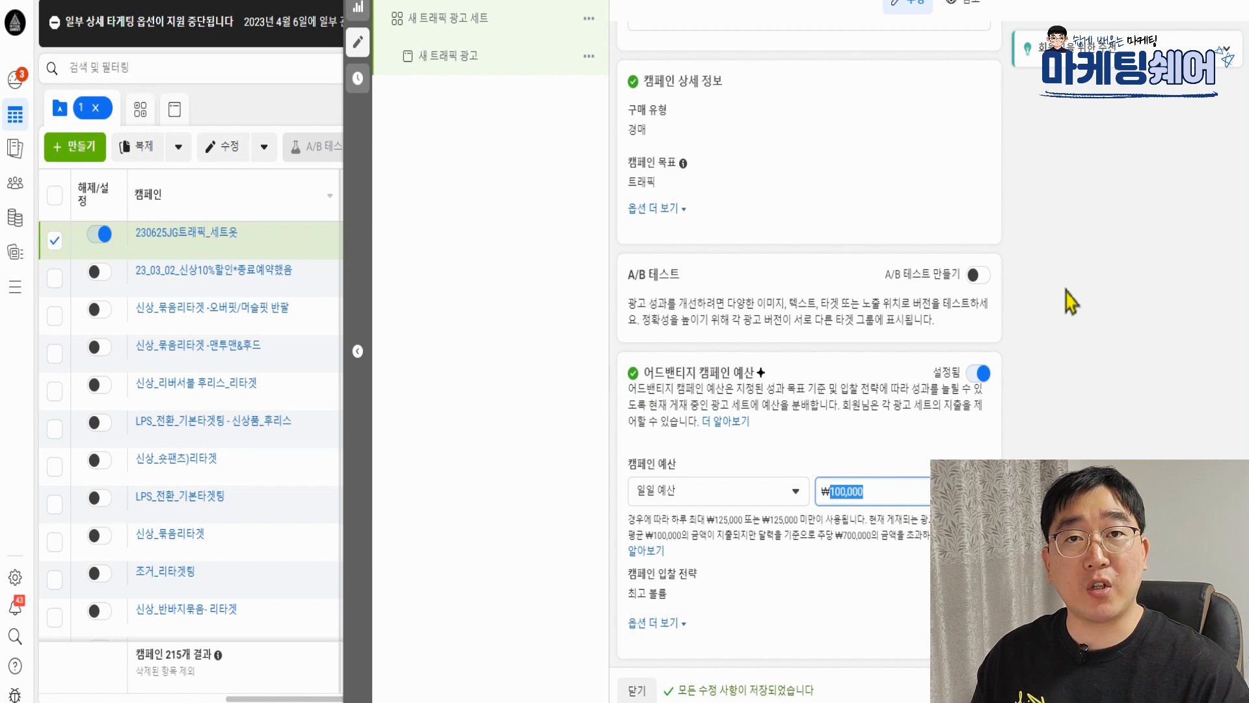
{"action": "type", "text": "50000"}
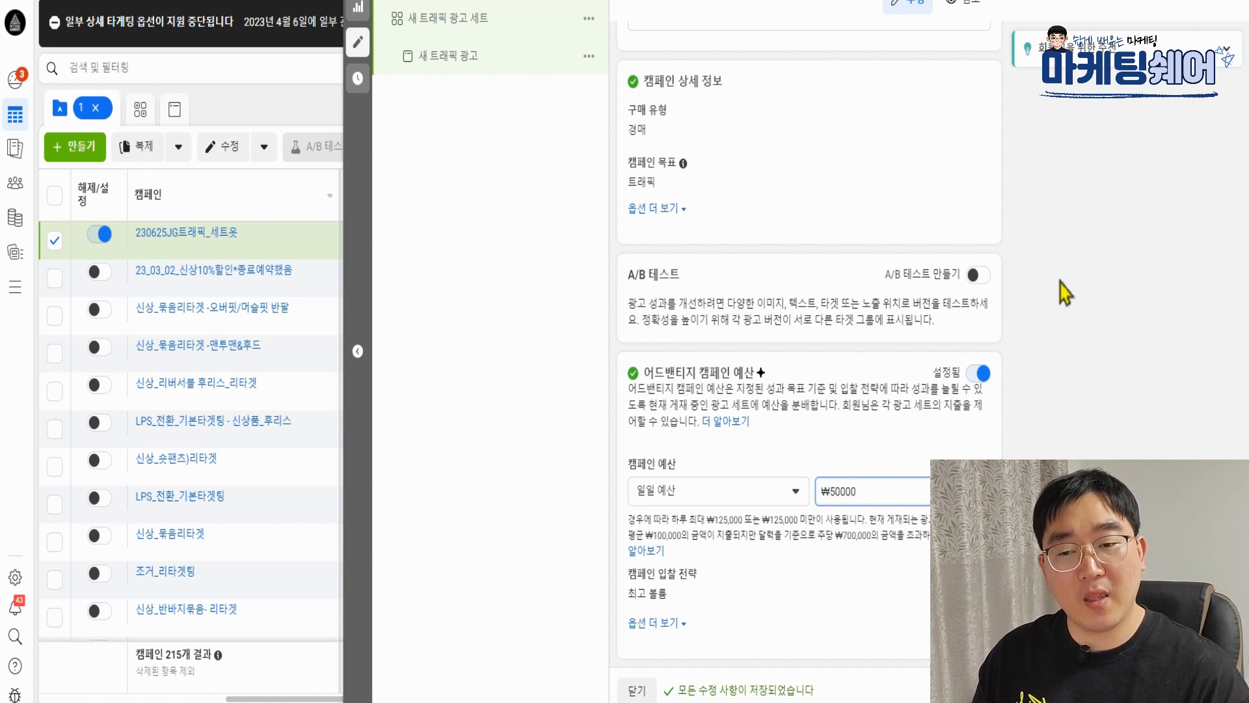
{"action": "left_click", "coordinate": [1115, 458]}
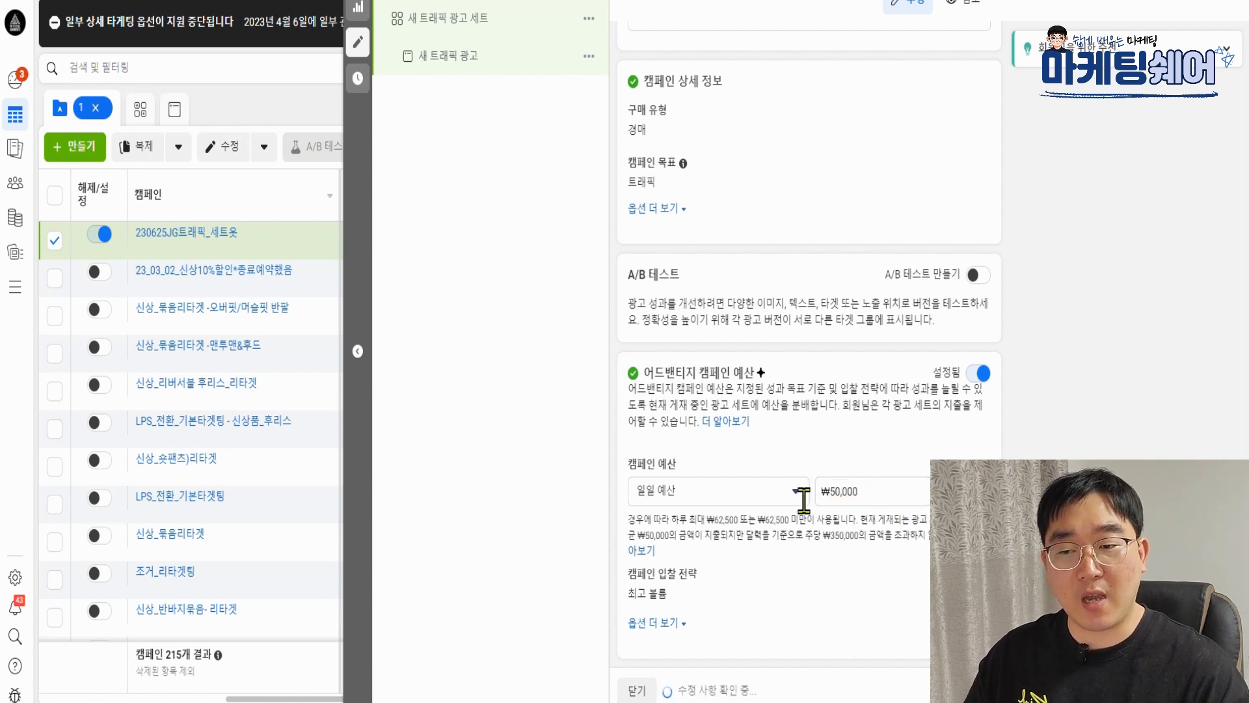
{"action": "left_click", "coordinate": [776, 491]}
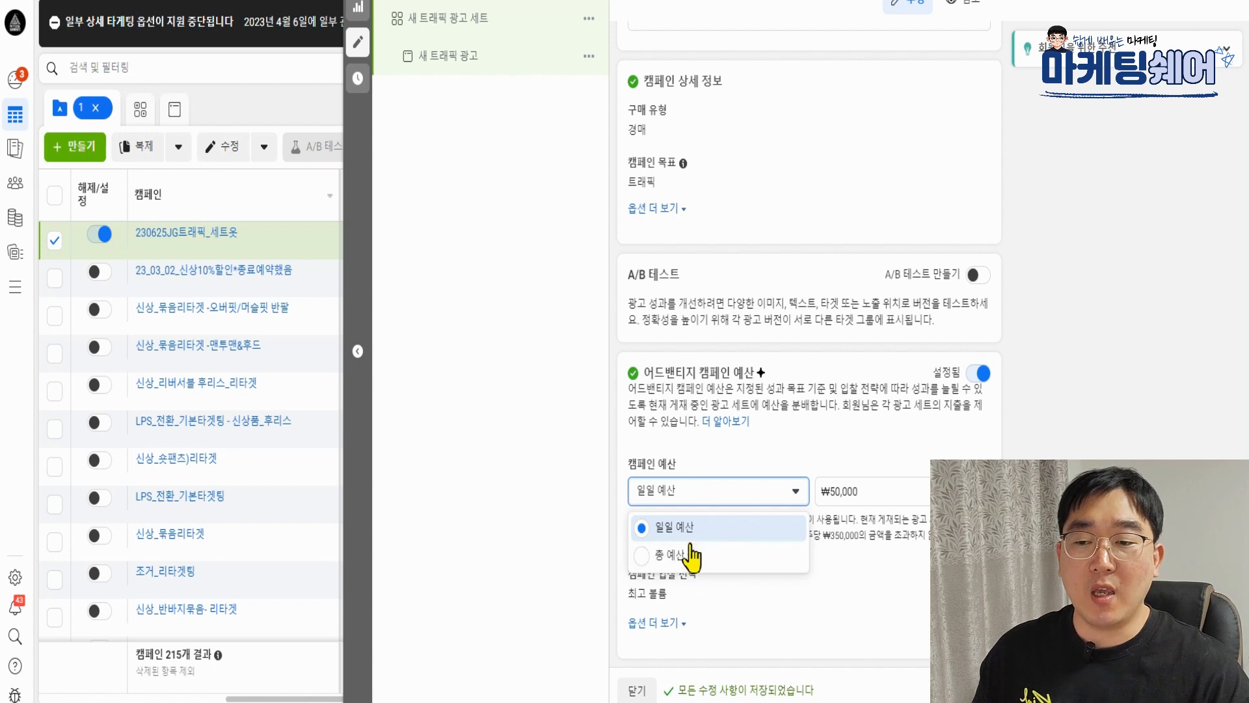
{"action": "left_click", "coordinate": [692, 539]}
{"action": "left_click", "coordinate": [1167, 426]}
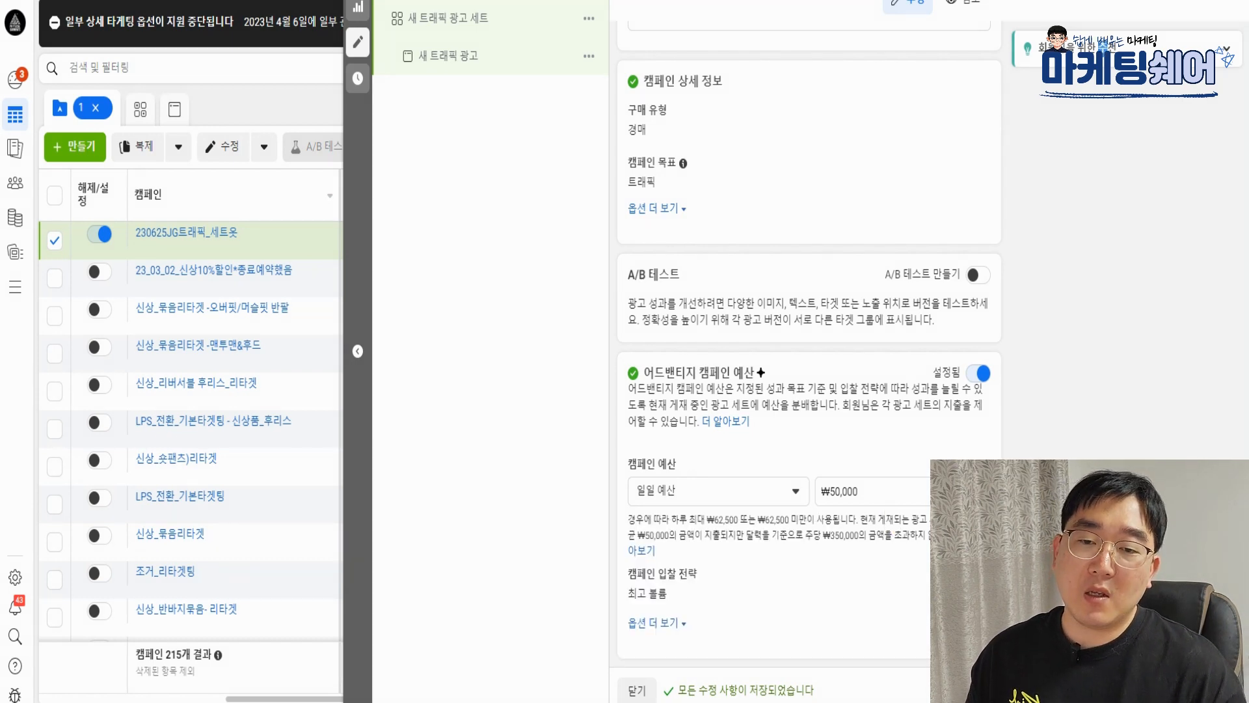
Step: Continue from the campaign settings to the settings of the new traffic ad set
{"action": "scroll", "coordinate": [1109, 446], "scroll_direction": "up", "scroll_amount": 4}
{"action": "scroll", "coordinate": [1073, 332], "scroll_direction": "down", "scroll_amount": 2}
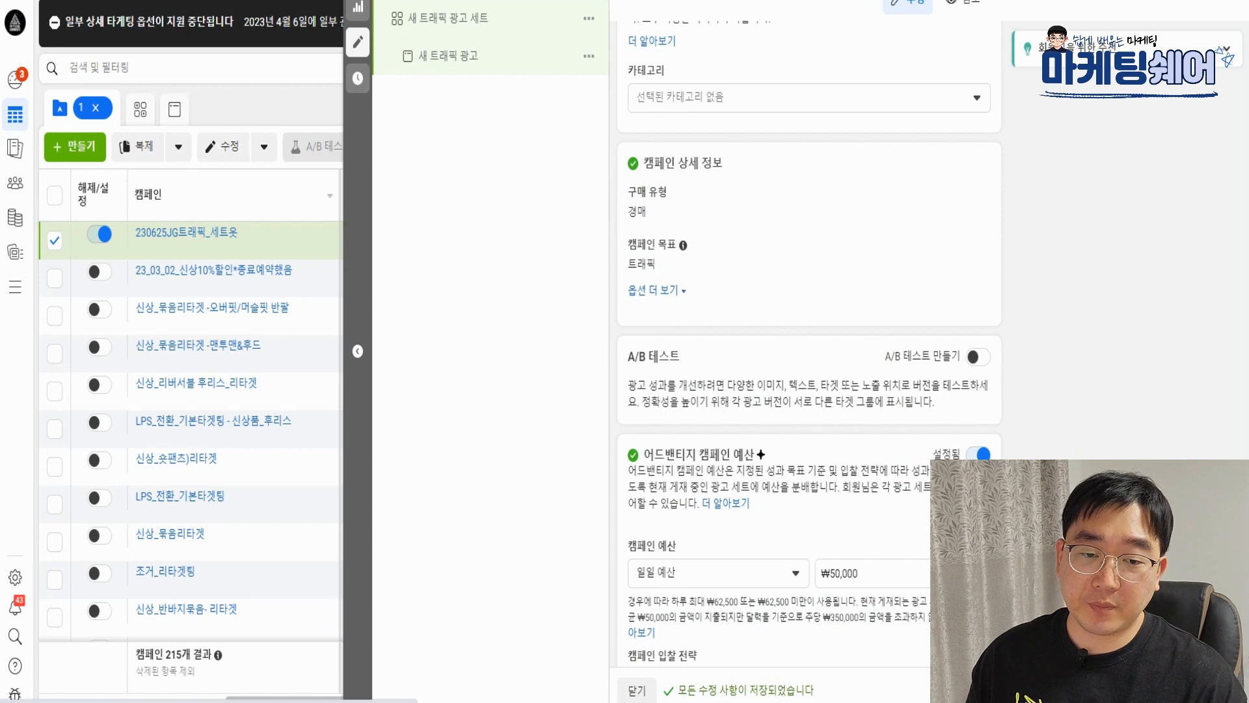
{"action": "left_click", "coordinate": [1220, 689]}
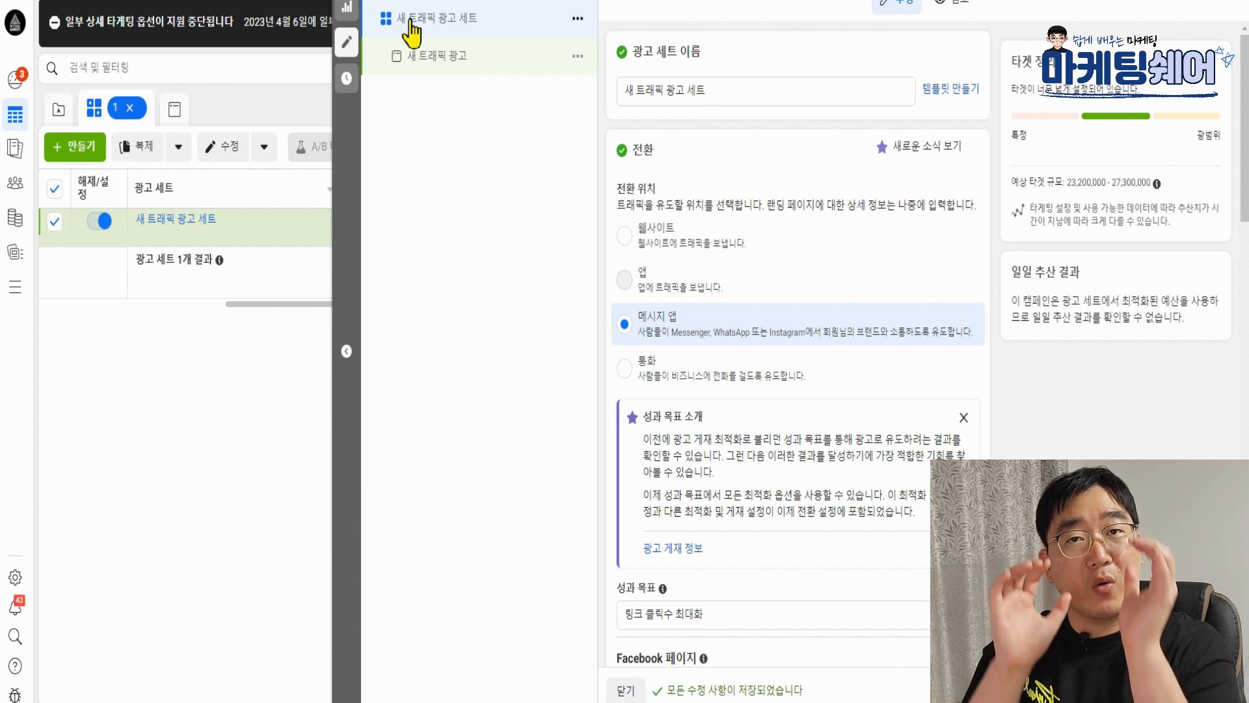
{"action": "left_click_drag", "start_coordinate": [732, 92], "coordinate": [605, 95]}
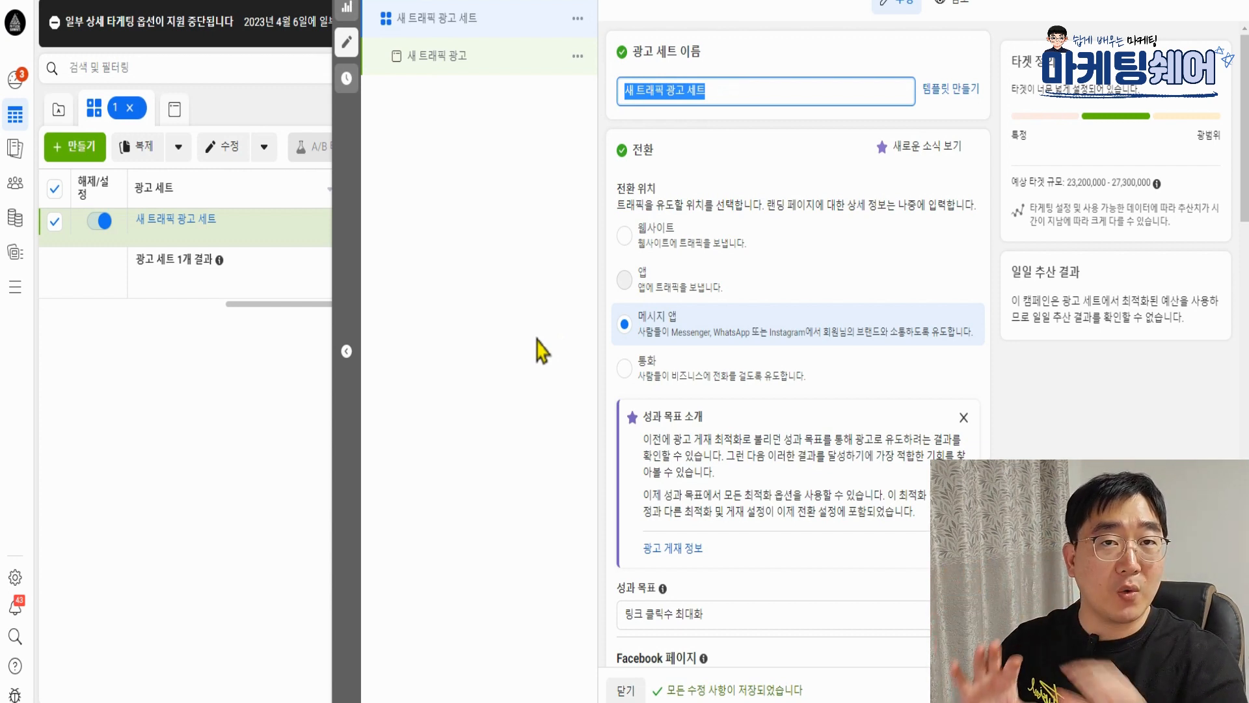
{"action": "left_click", "coordinate": [518, 282]}
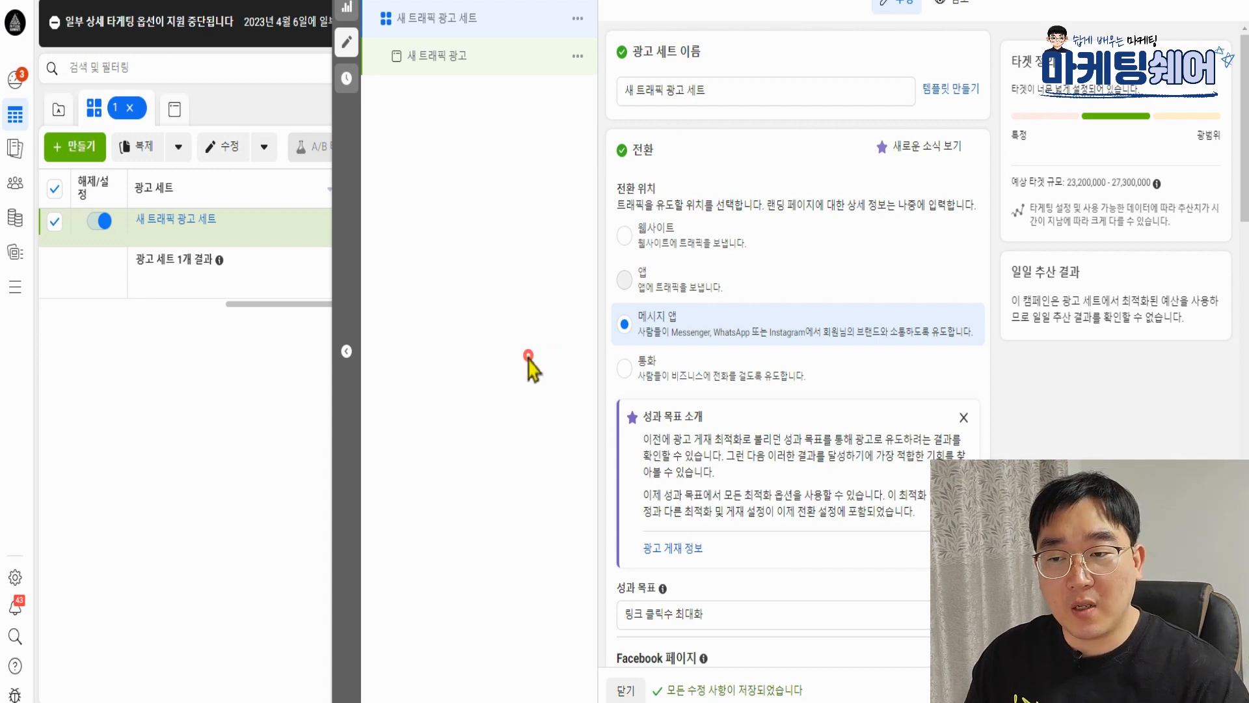
Step: Set the ad set's conversion location to Website (웹사이트)
{"action": "left_click_drag", "start_coordinate": [653, 149], "coordinate": [607, 167]}
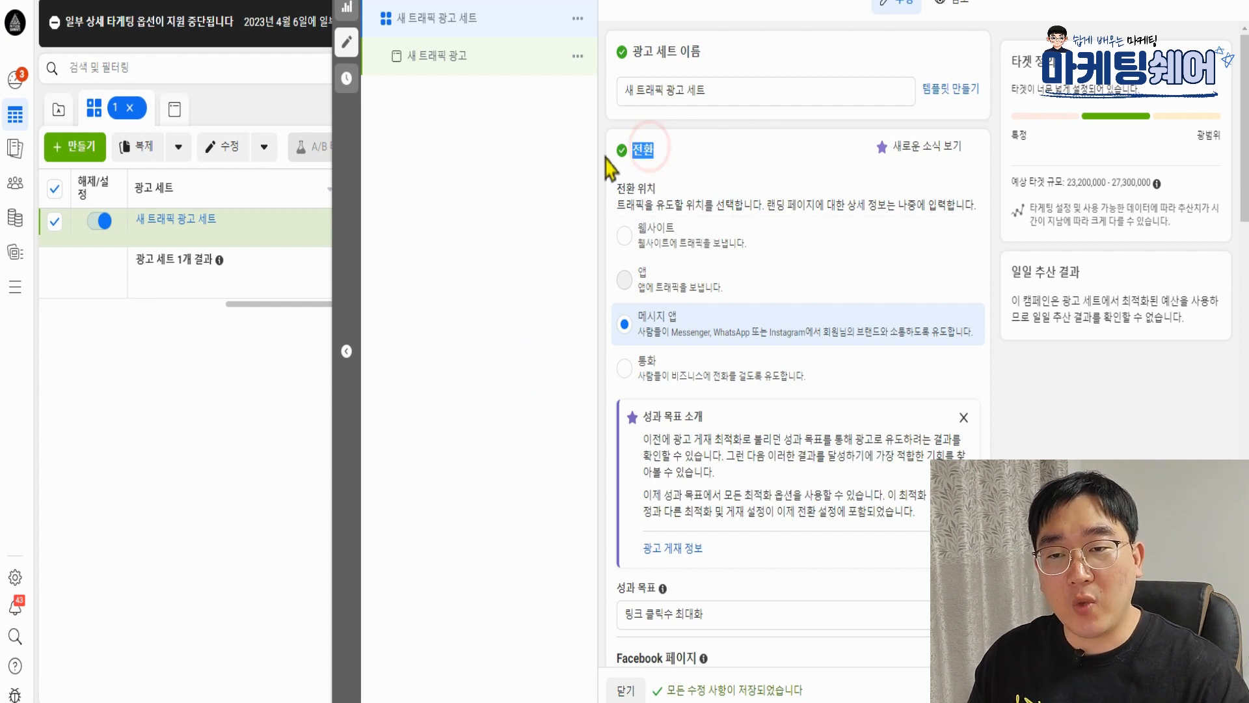
{"action": "left_click", "coordinate": [663, 147]}
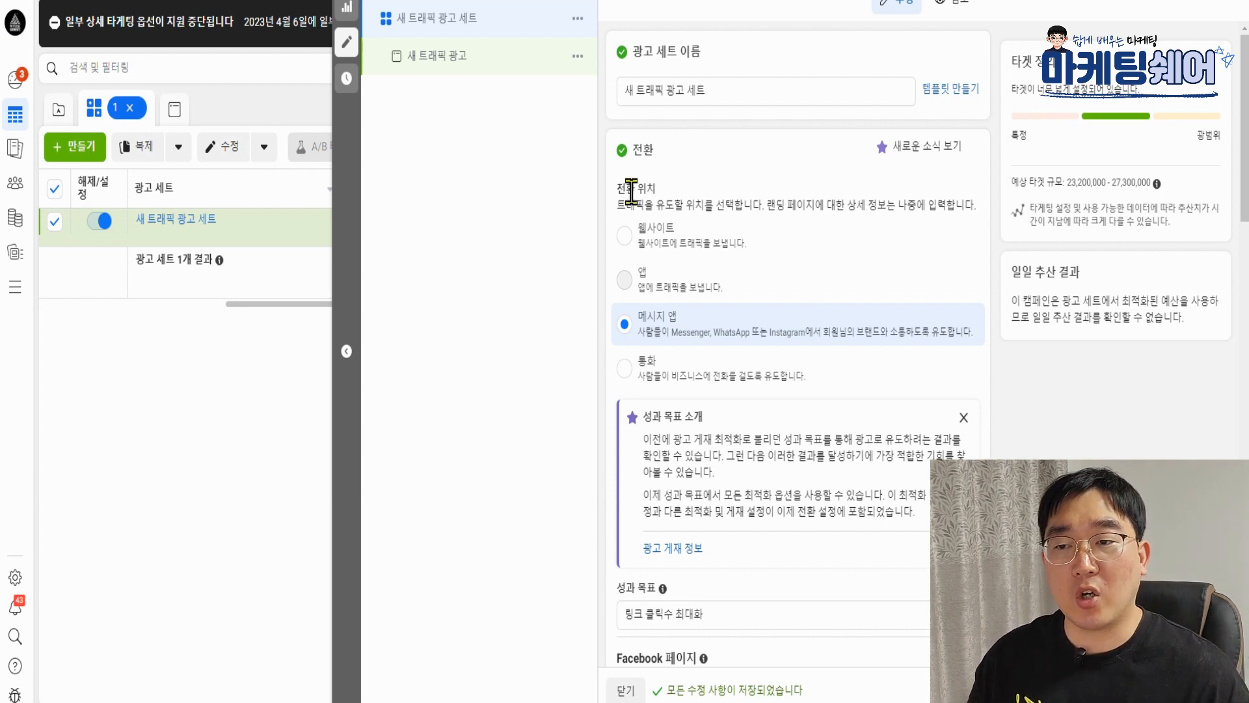
{"action": "left_click_drag", "start_coordinate": [656, 194], "coordinate": [617, 205]}
{"action": "left_click", "coordinate": [692, 199]}
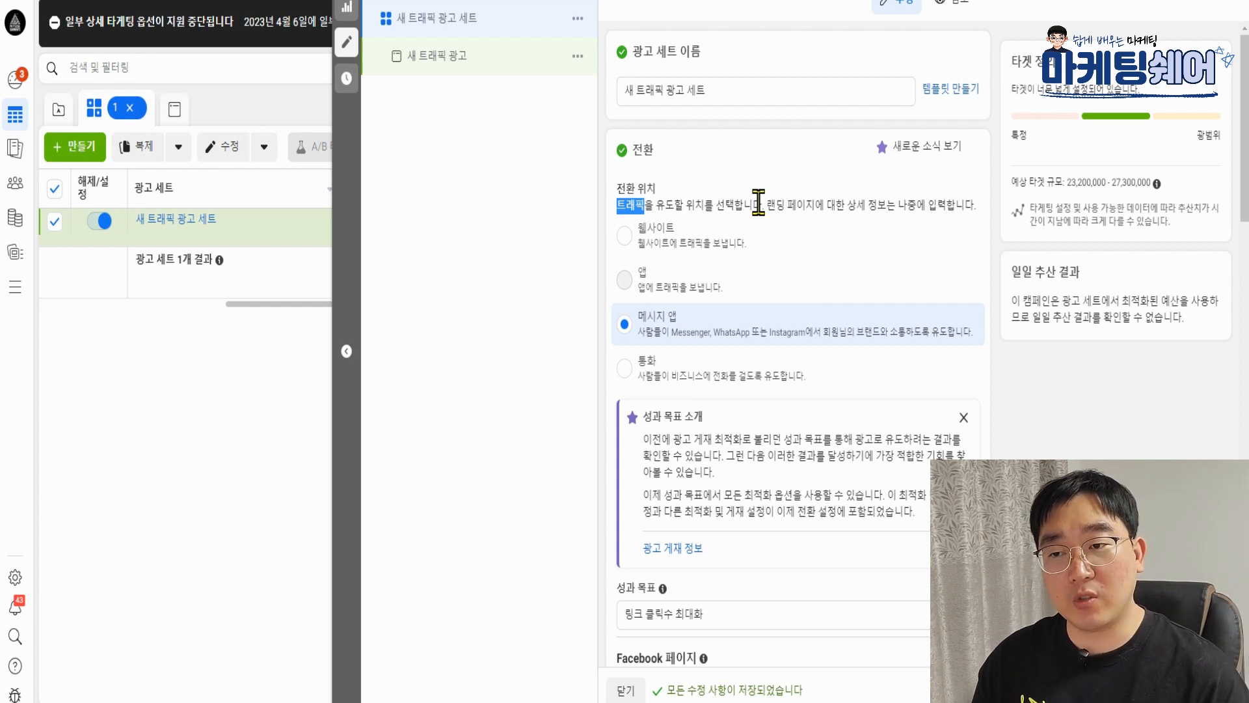
{"action": "left_click", "coordinate": [657, 234]}
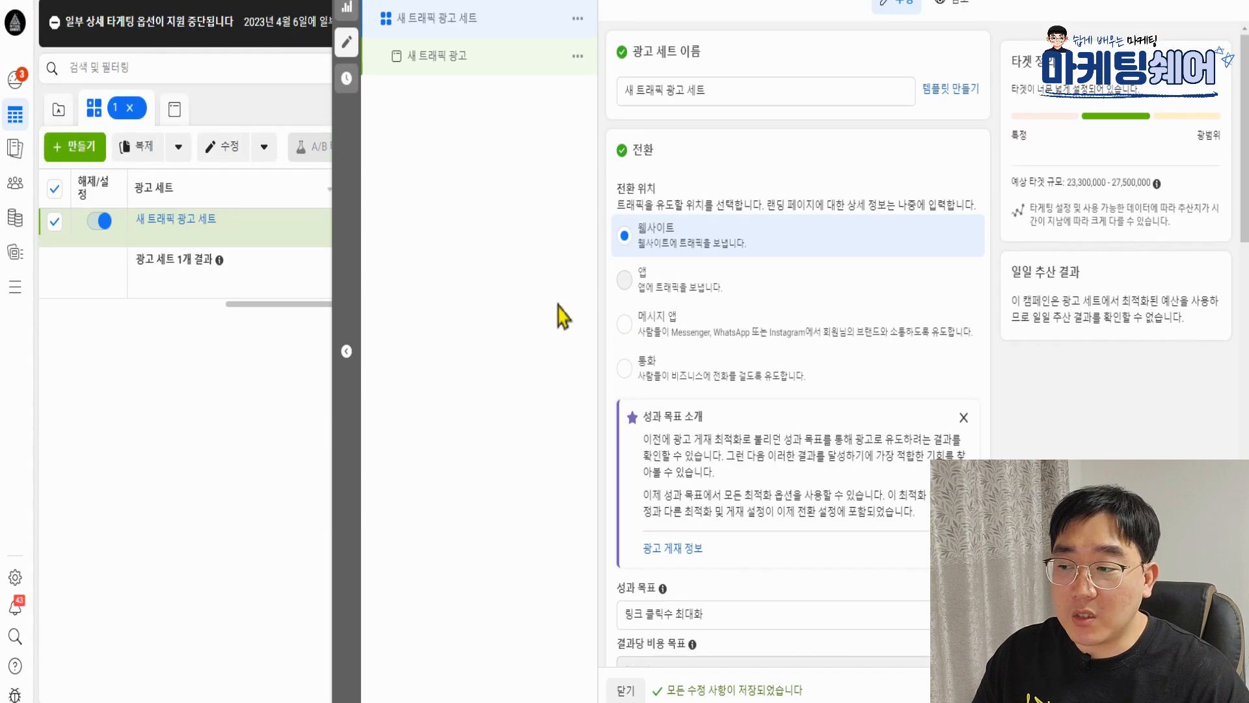
{"action": "left_click_drag", "start_coordinate": [967, 497], "coordinate": [946, 465]}
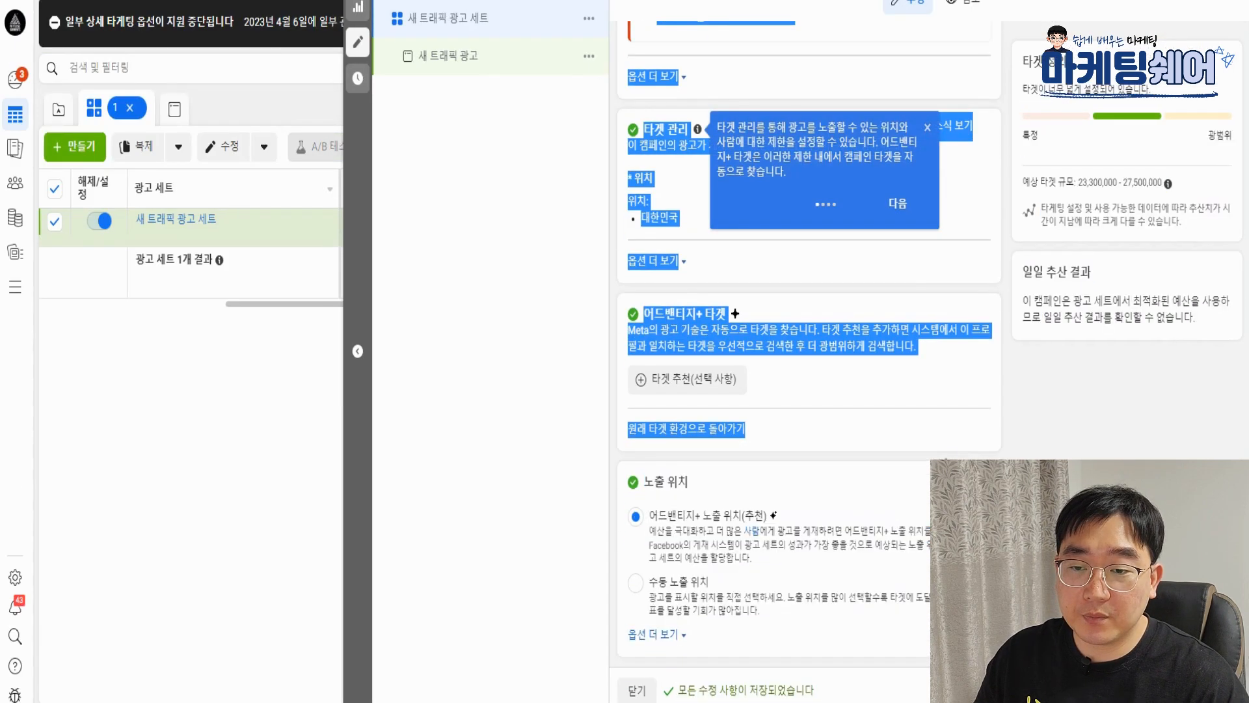
Step: Set the ad set's performance goal (성과 목표) to maximize landing page views (랜딩 페이지 조회수 최대화)
{"action": "left_click", "coordinate": [945, 461]}
{"action": "scroll", "coordinate": [947, 463], "scroll_direction": "up", "scroll_amount": 11}
{"action": "scroll", "coordinate": [1040, 458], "scroll_direction": "down", "scroll_amount": 1}
{"action": "scroll", "coordinate": [1067, 423], "scroll_direction": "up", "scroll_amount": 10}
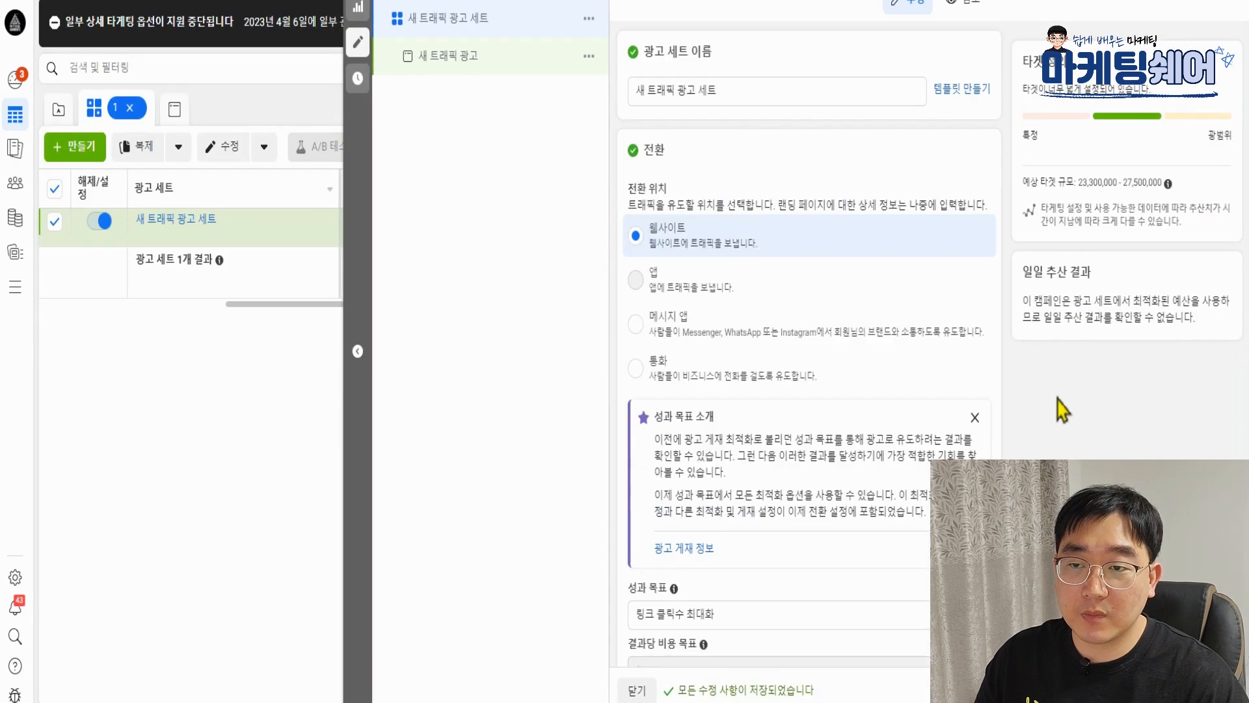
{"action": "scroll", "coordinate": [845, 338], "scroll_direction": "down", "scroll_amount": 5}
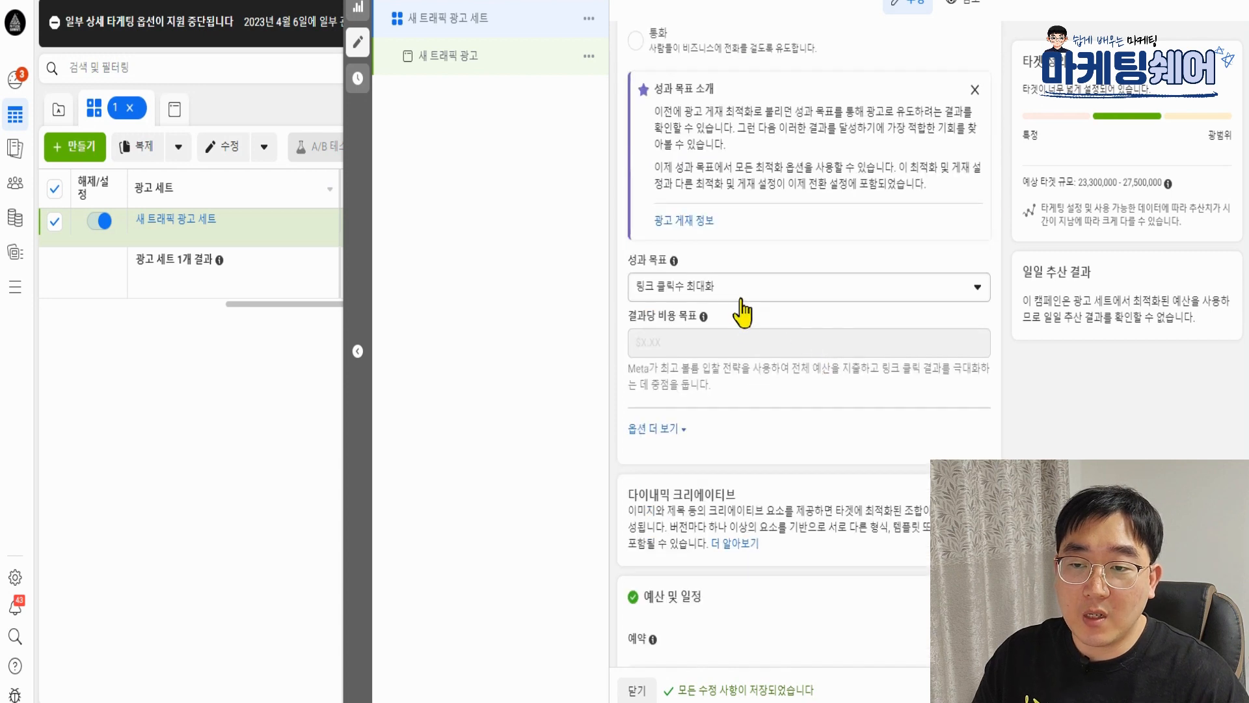
{"action": "left_click", "coordinate": [746, 288]}
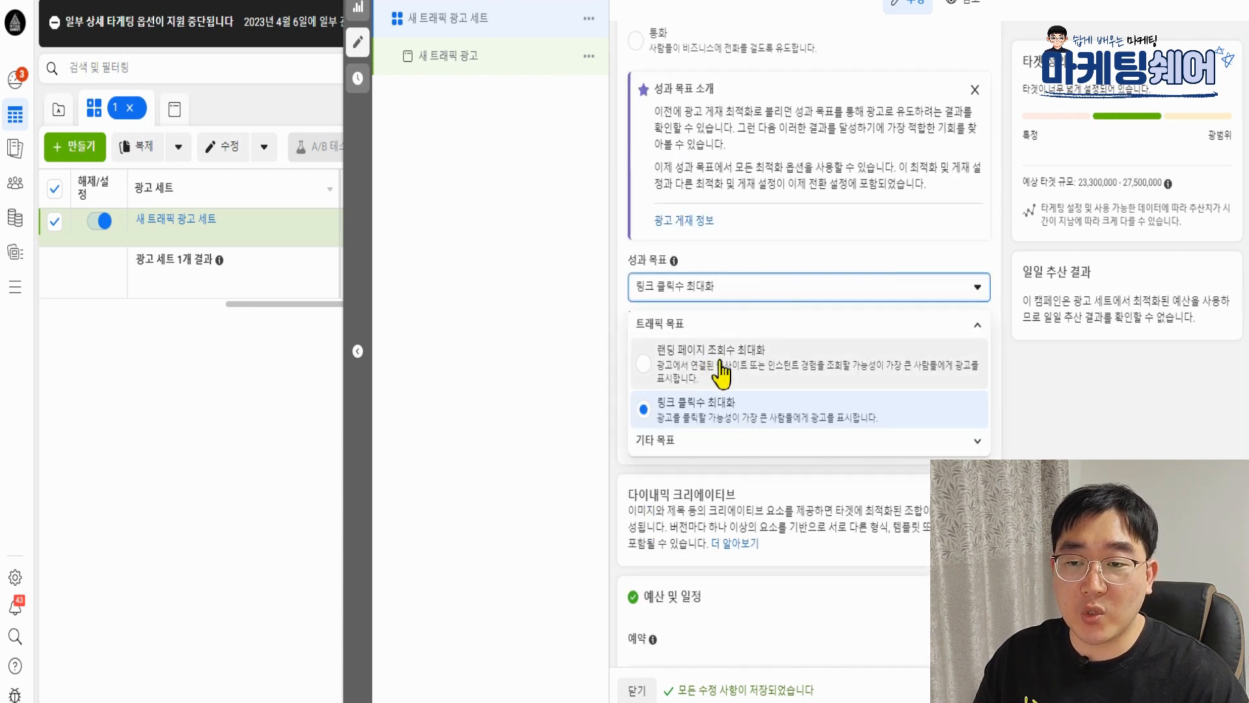
{"action": "left_click", "coordinate": [545, 356]}
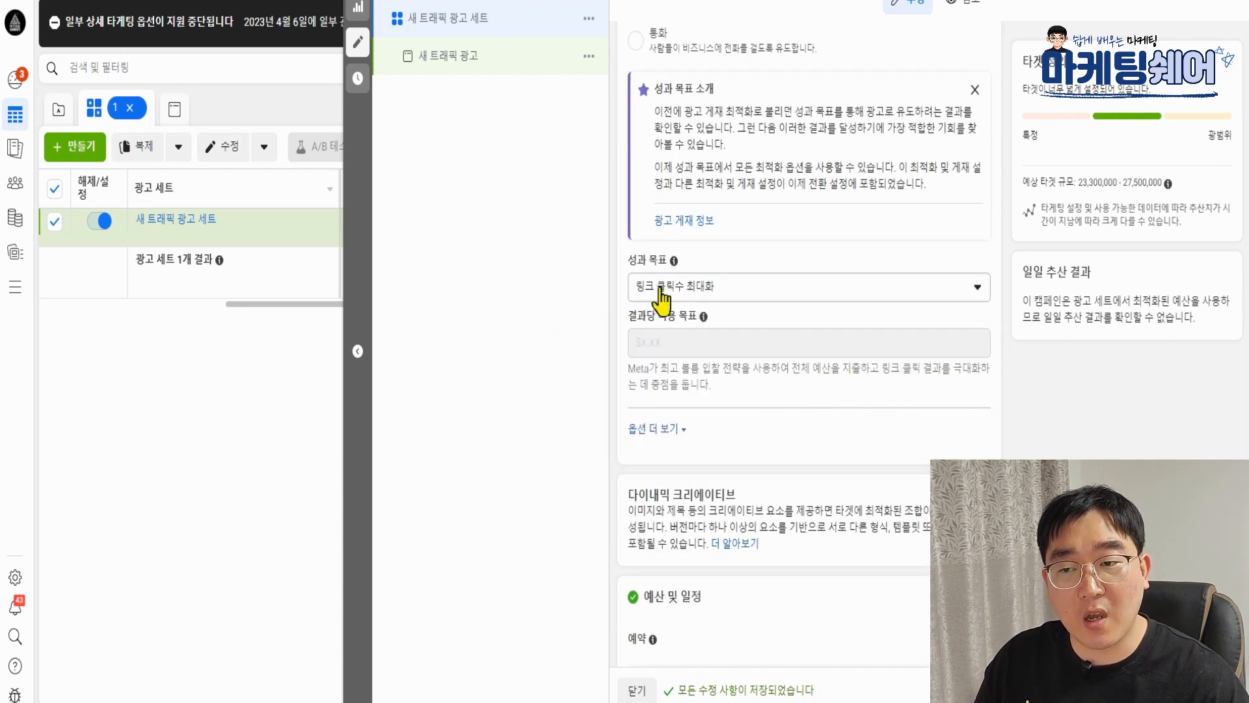
{"action": "left_click", "coordinate": [660, 290]}
{"action": "left_click", "coordinate": [799, 374]}
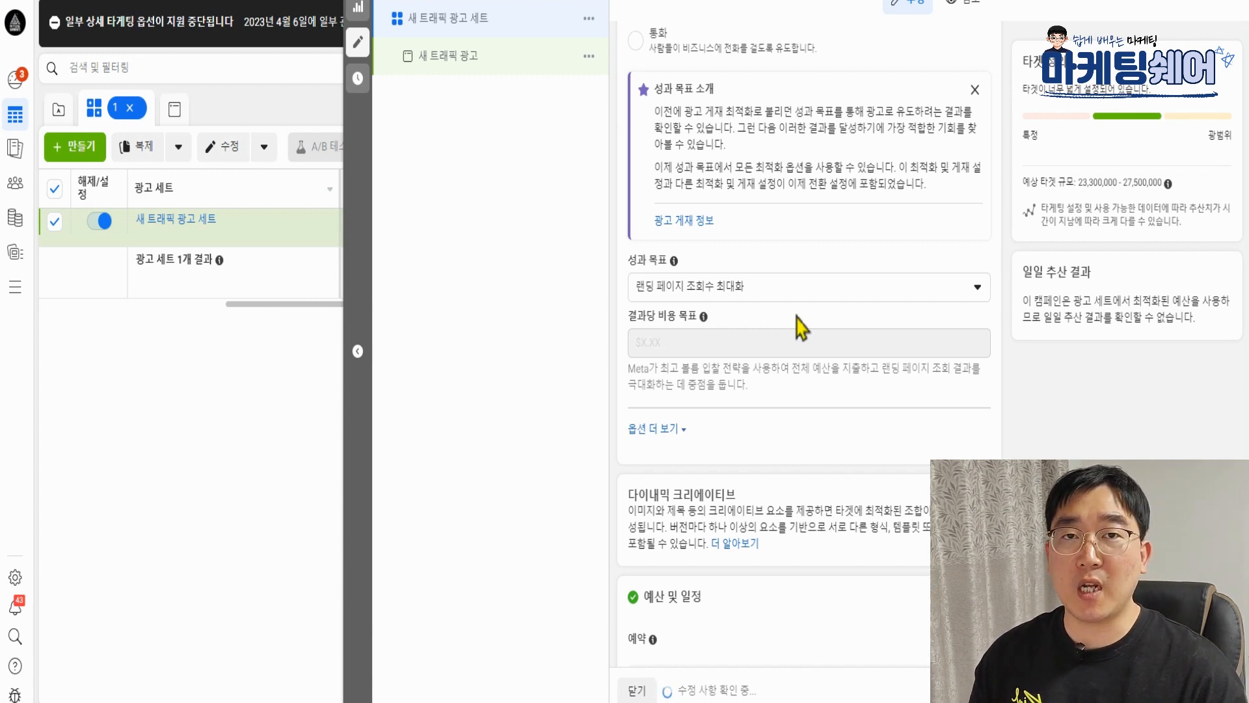
Step: Set the performance goal to maximize link clicks (링크 클릭수 최대화)
{"action": "left_click", "coordinate": [759, 286]}
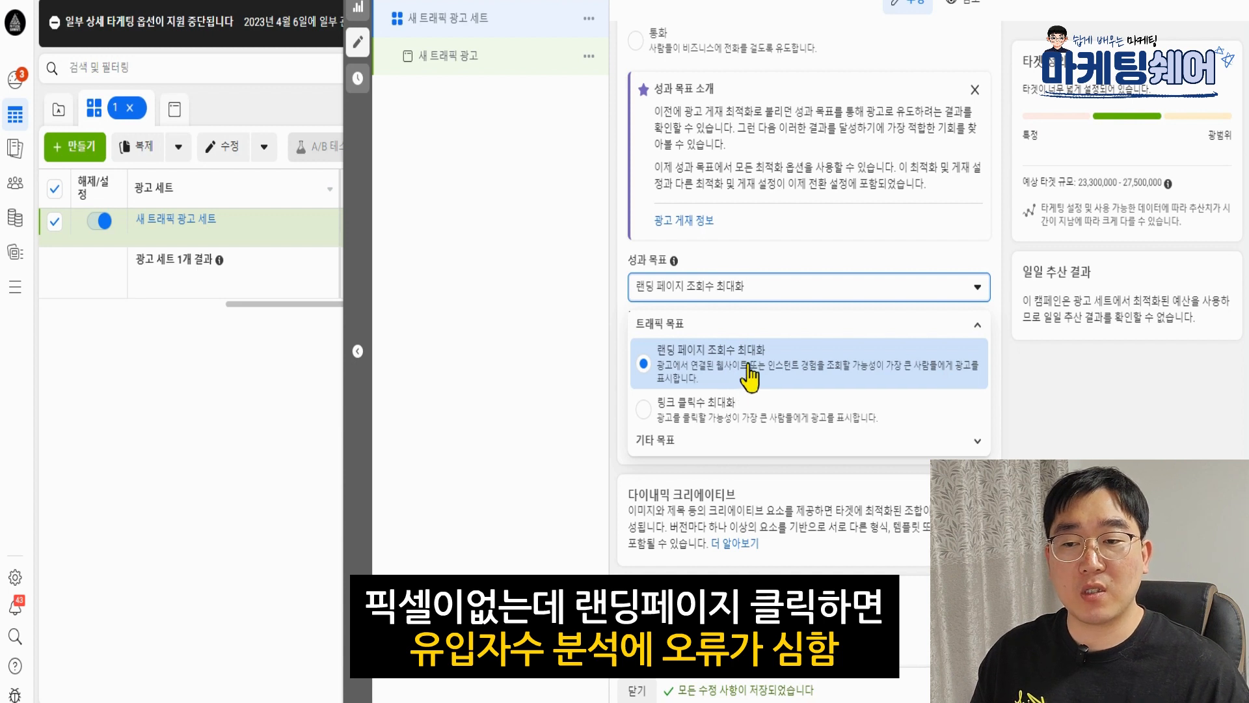
{"action": "left_click", "coordinate": [742, 411]}
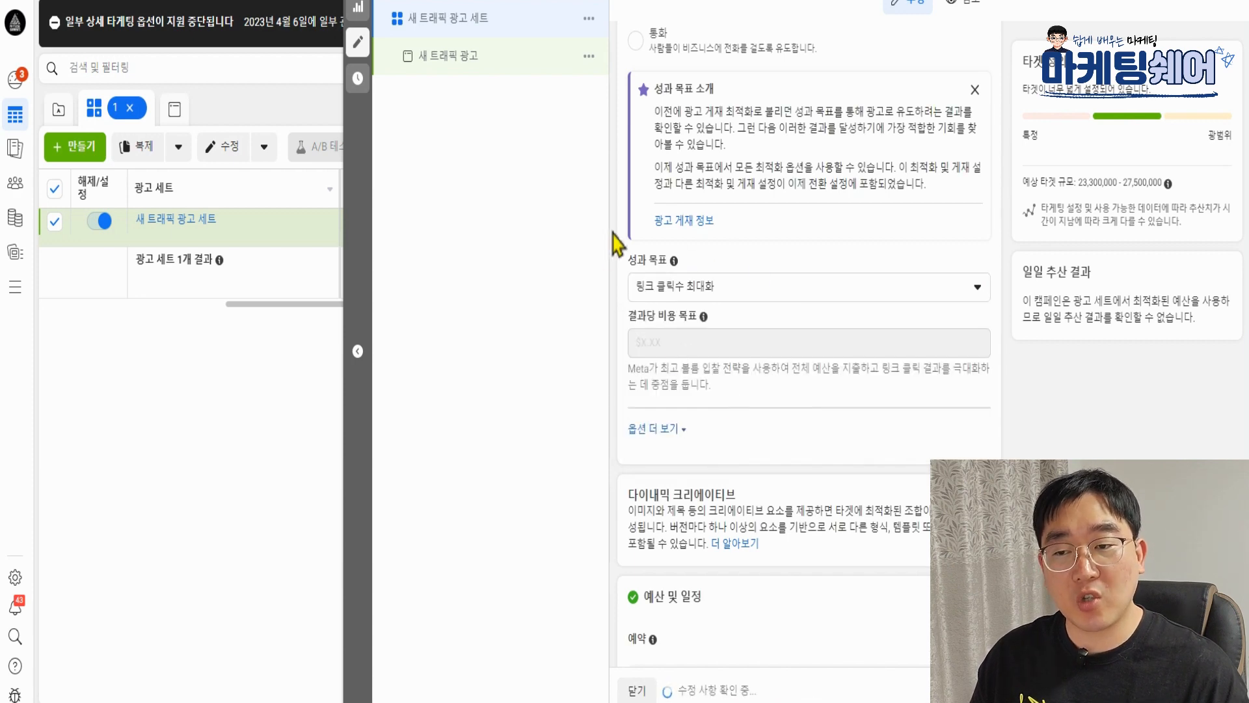
Step: Read the description of the dynamic creative (다이내믹 크리에이티브) option
{"action": "scroll", "coordinate": [792, 340], "scroll_direction": "down", "scroll_amount": 5}
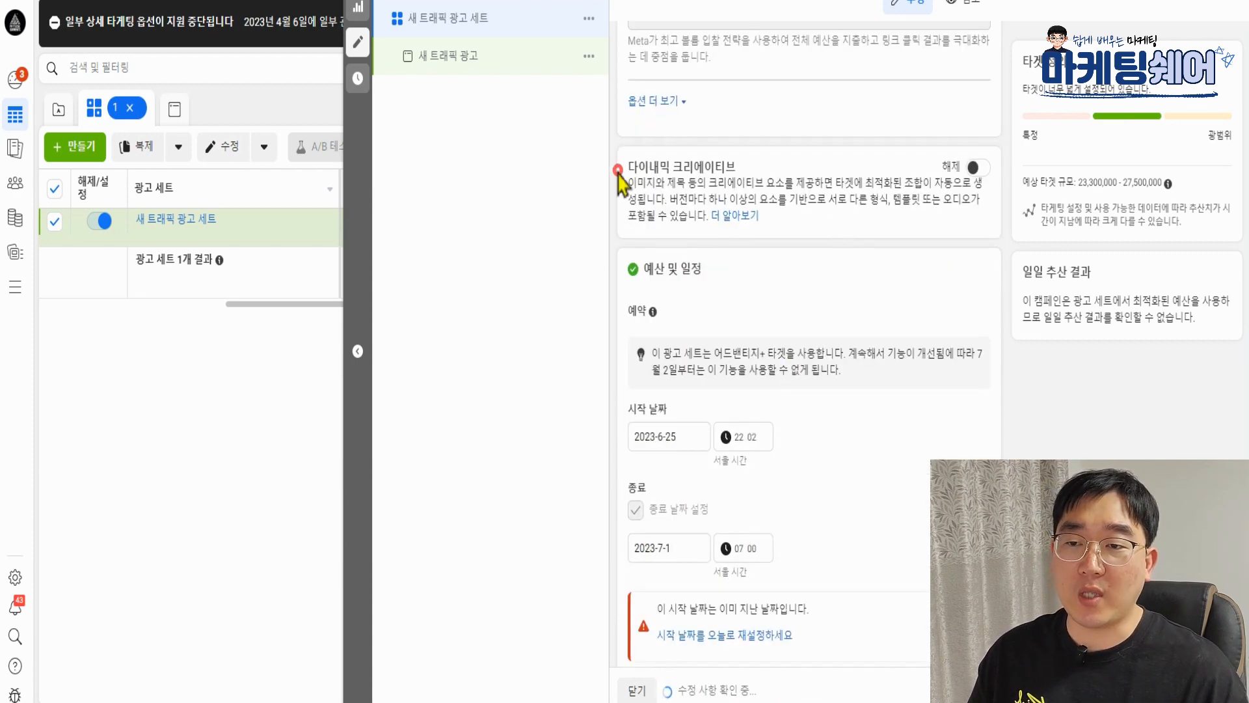
{"action": "left_click_drag", "start_coordinate": [618, 172], "coordinate": [719, 166]}
{"action": "left_click_drag", "start_coordinate": [625, 183], "coordinate": [835, 179]}
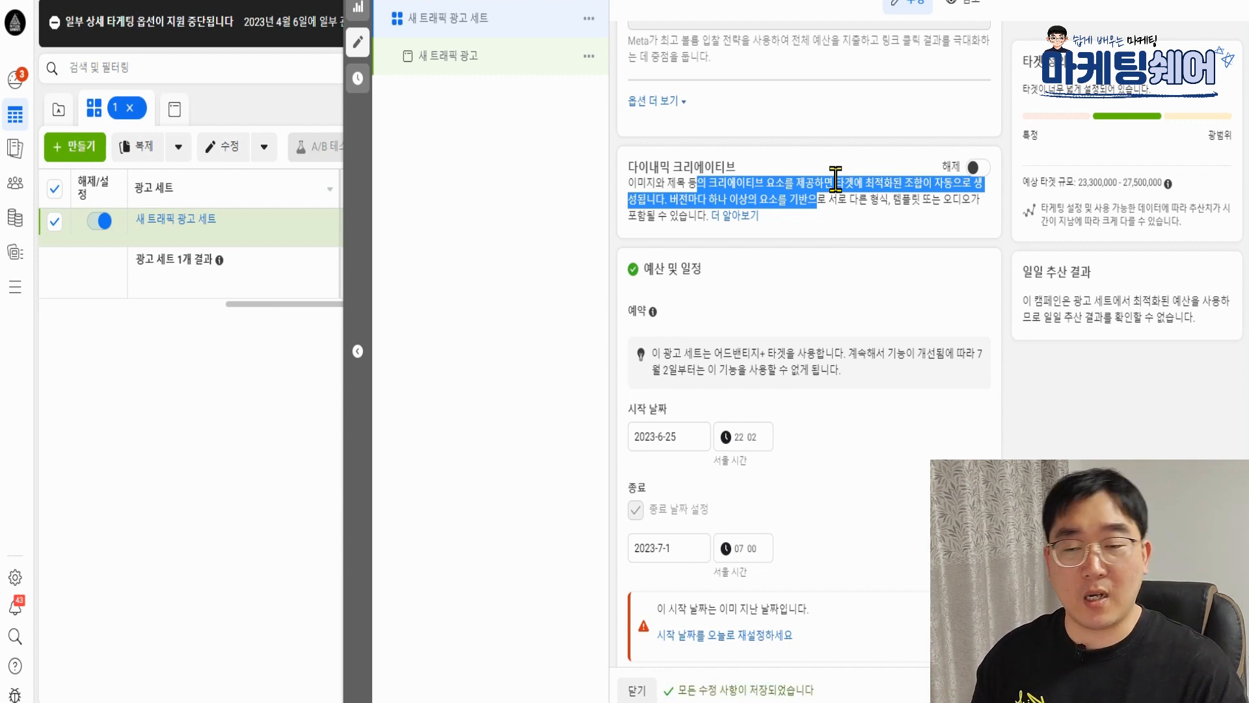
{"action": "left_click_drag", "start_coordinate": [649, 167], "coordinate": [725, 168]}
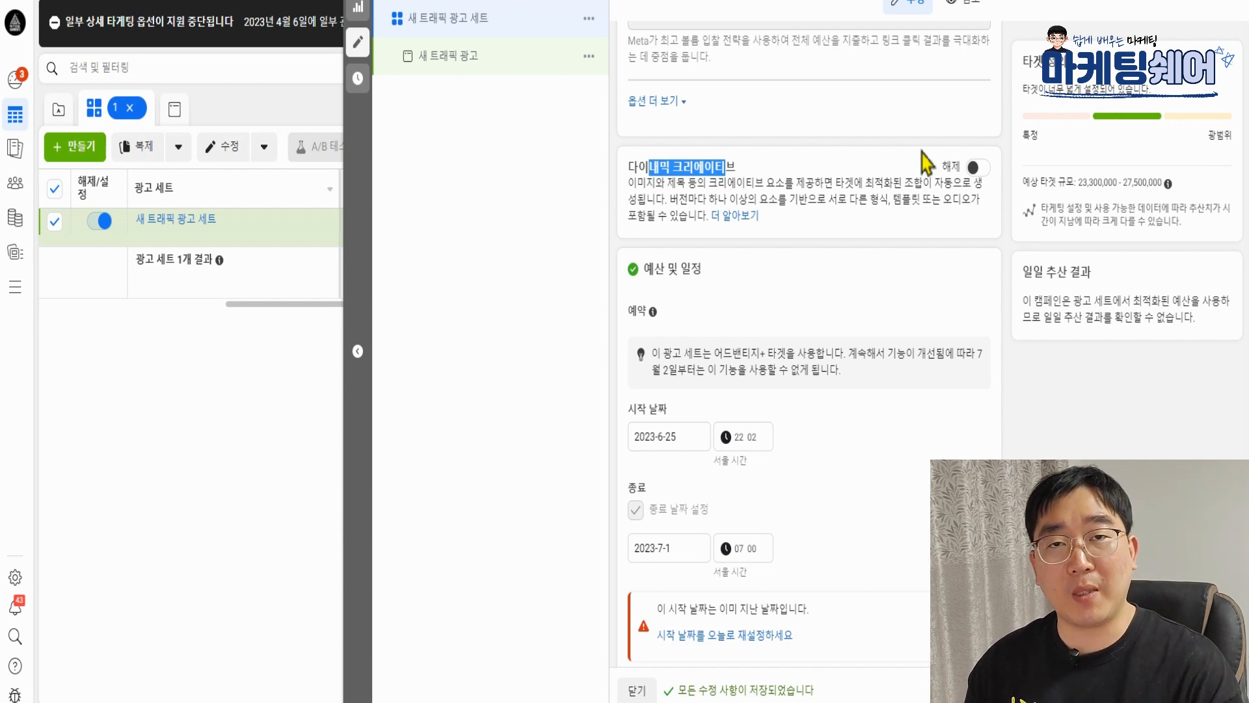
Step: Browse the months available for the ad set's end date and choose 2023-7-1
{"action": "scroll", "coordinate": [839, 254], "scroll_direction": "down", "scroll_amount": 4}
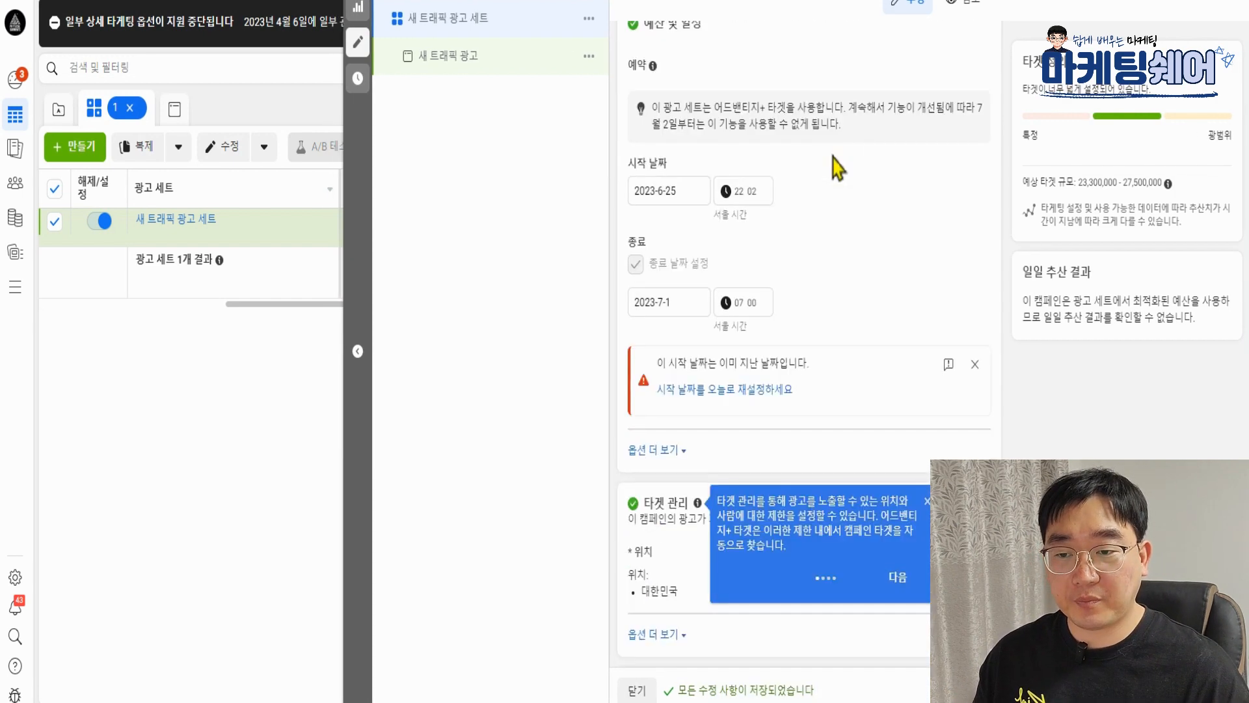
{"action": "left_click", "coordinate": [664, 306]}
{"action": "left_click", "coordinate": [773, 337]}
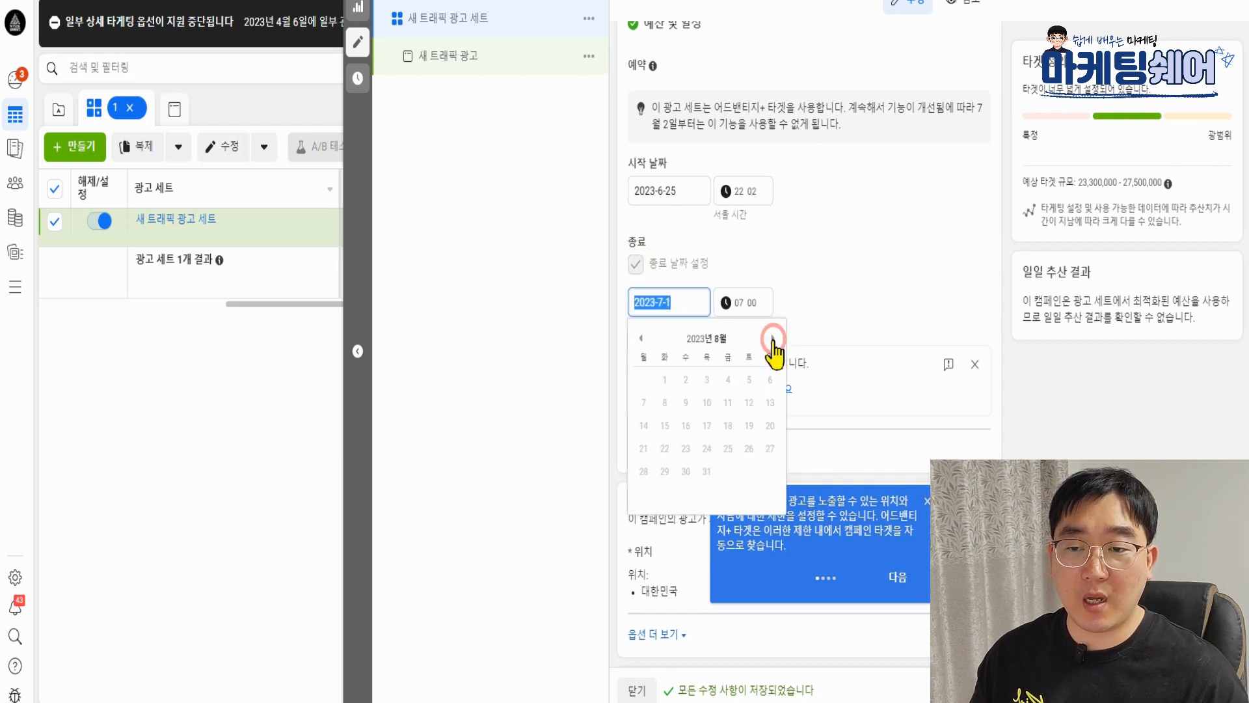
{"action": "left_click", "coordinate": [773, 338]}
{"action": "left_click", "coordinate": [773, 338]}
{"action": "left_click", "coordinate": [773, 338]}
{"action": "left_click", "coordinate": [641, 336]}
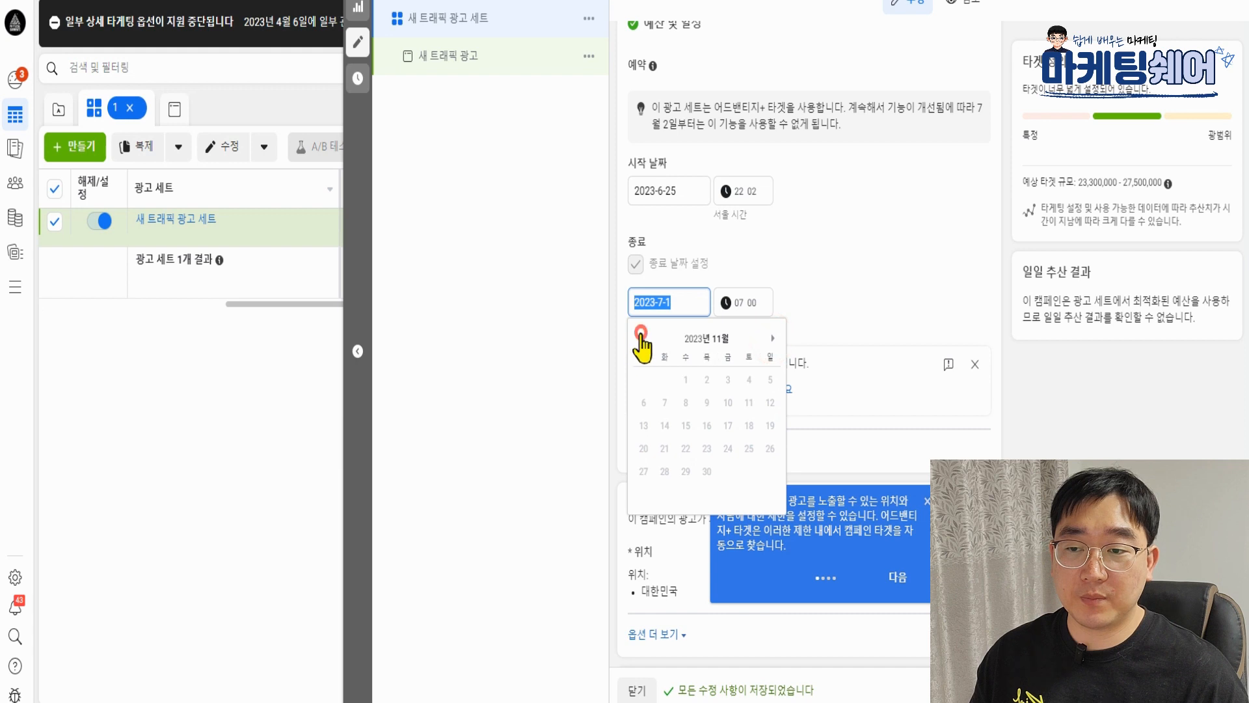
{"action": "left_click", "coordinate": [640, 336]}
{"action": "left_click", "coordinate": [641, 336]}
{"action": "left_click", "coordinate": [641, 336]}
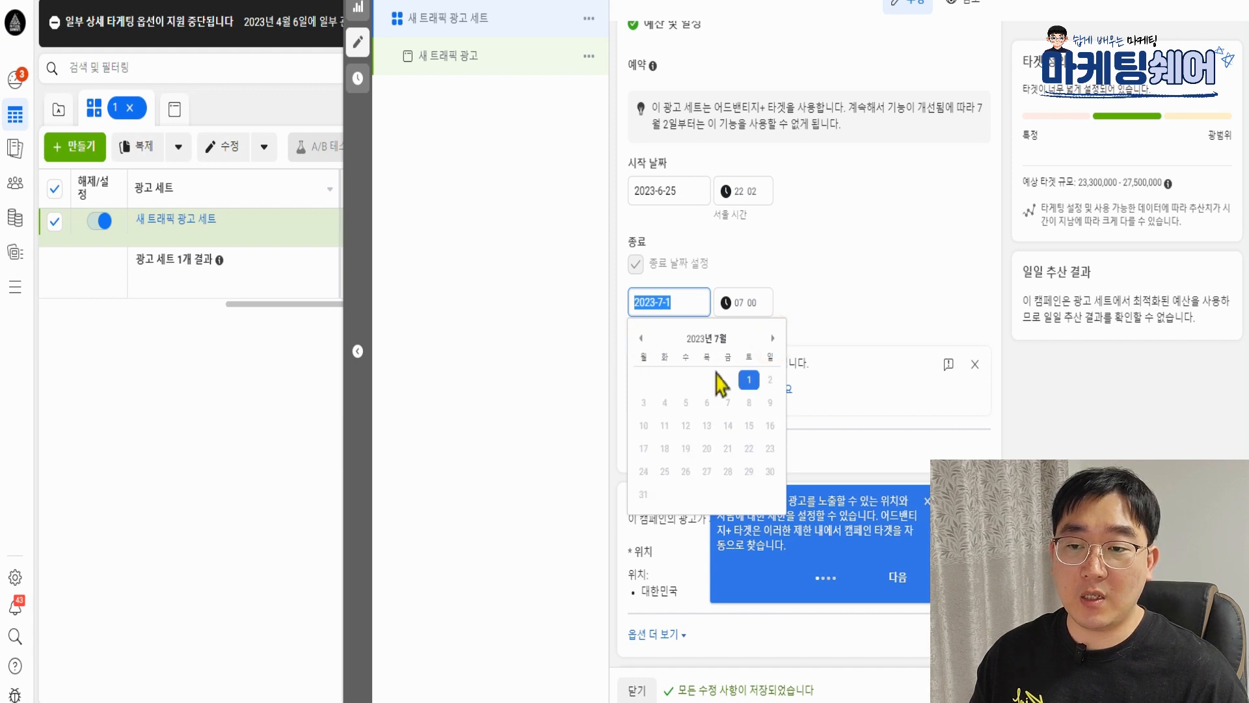
{"action": "left_click", "coordinate": [748, 377]}
Step: Dismiss the start-date warning and choose 2023-6-25 as the ad set's start date
{"action": "left_click", "coordinate": [973, 364]}
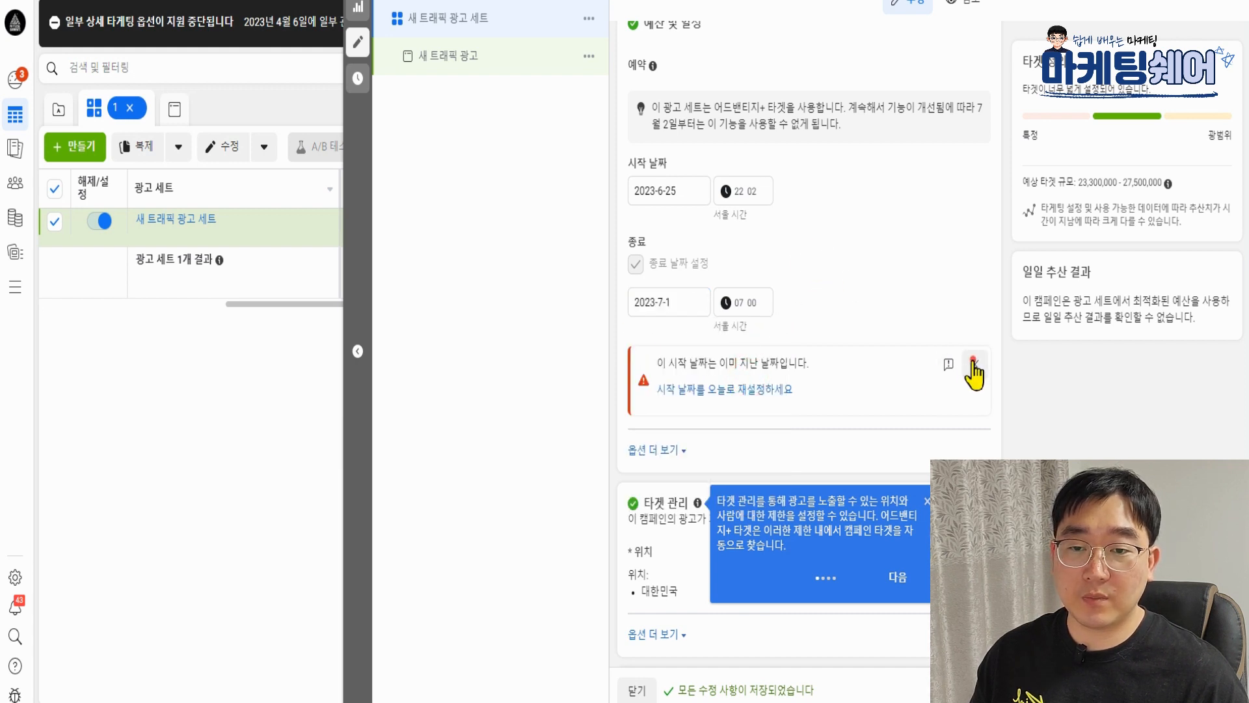
{"action": "left_click", "coordinate": [683, 192]}
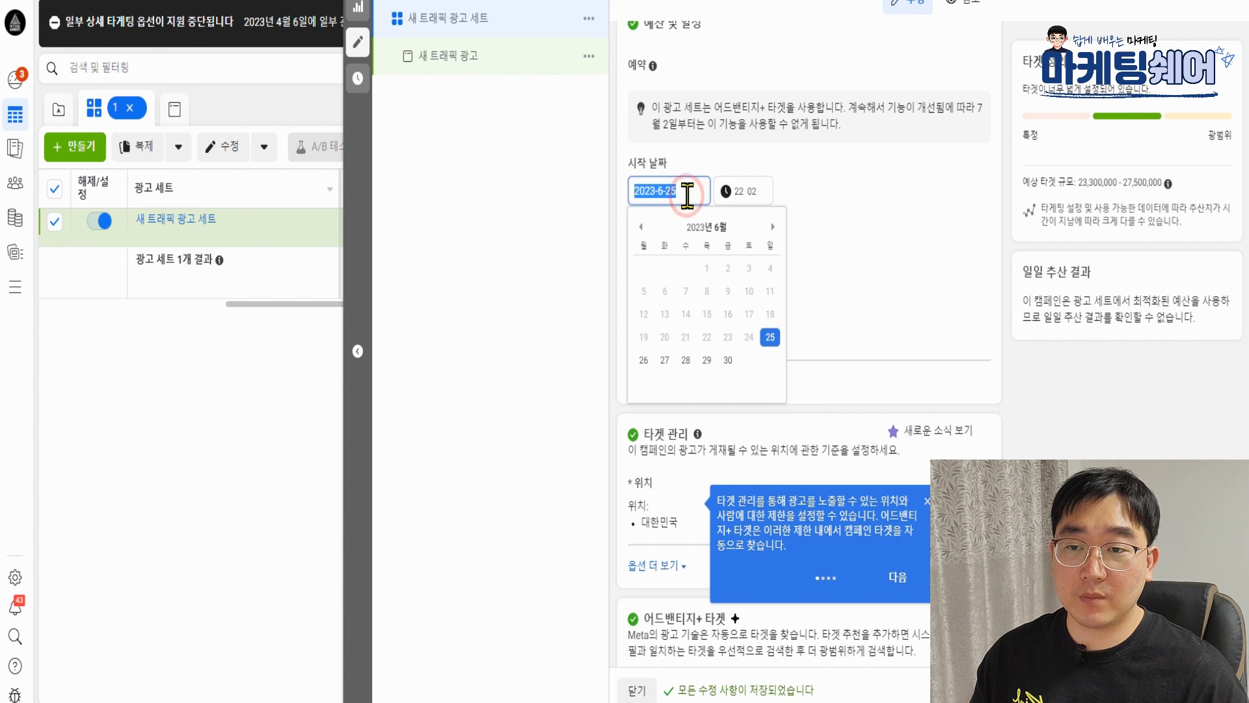
{"action": "left_click", "coordinate": [771, 333]}
{"action": "left_click", "coordinate": [849, 260]}
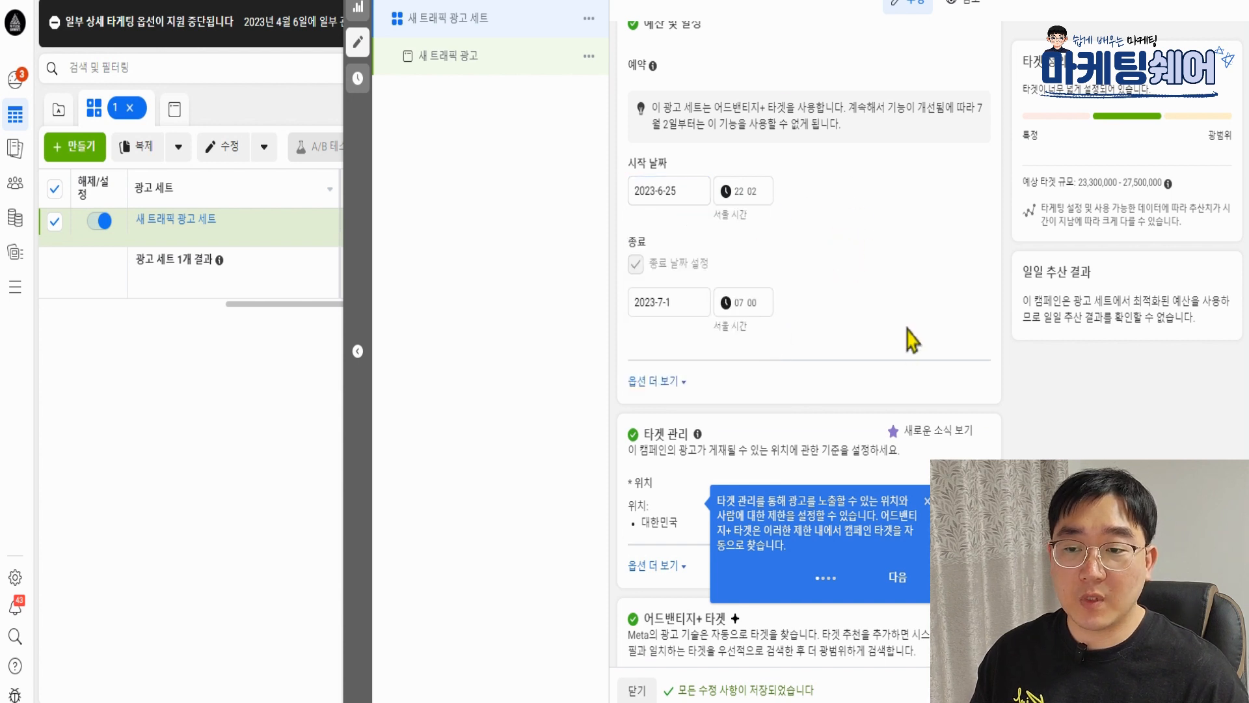
{"action": "left_click", "coordinate": [901, 270]}
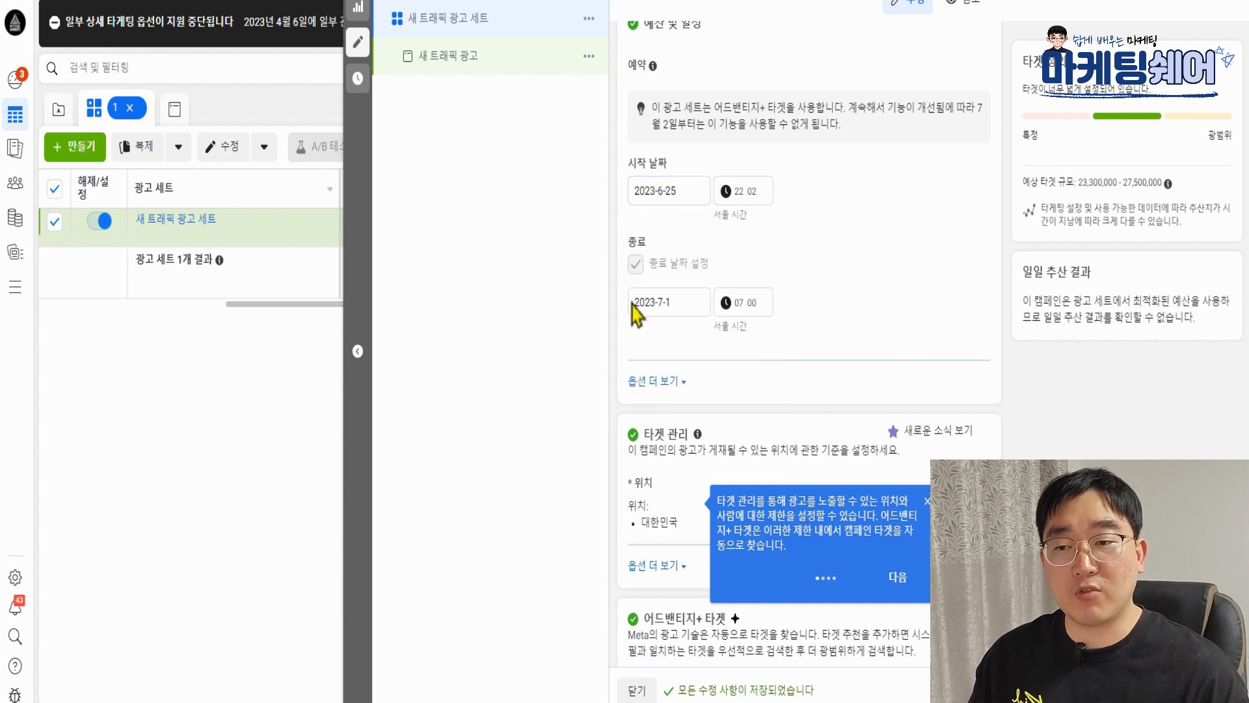
{"action": "left_click", "coordinate": [721, 263]}
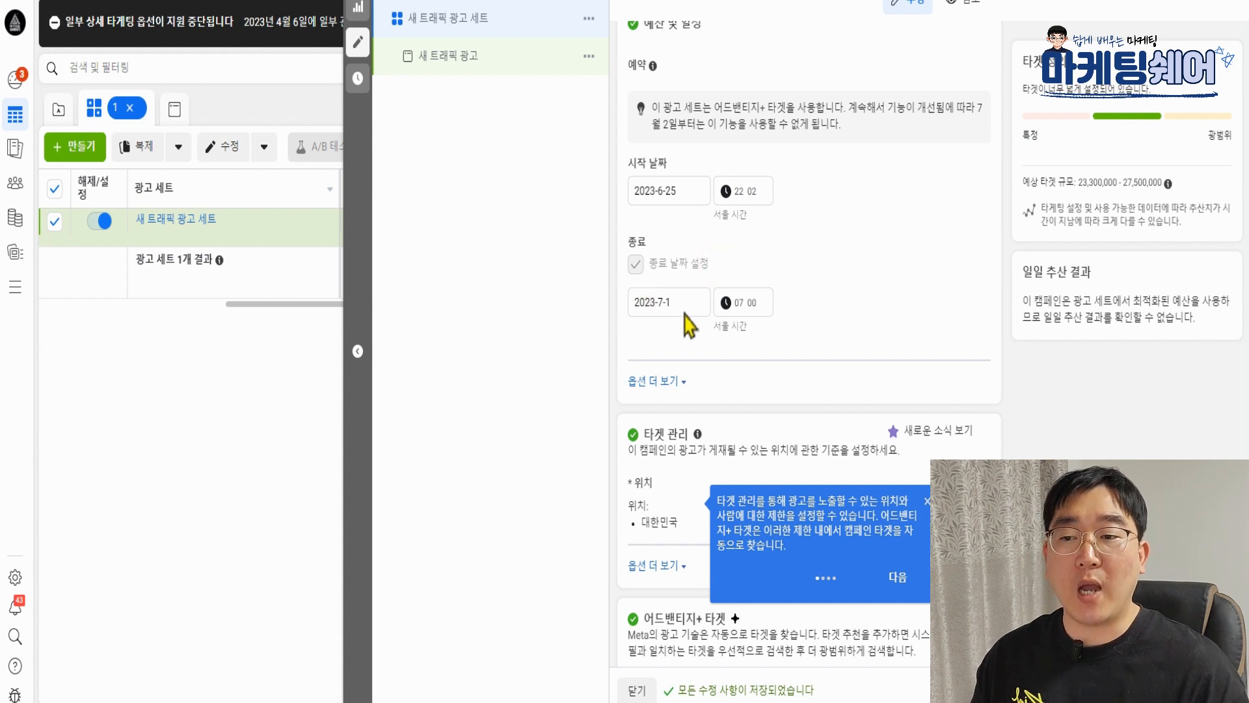
{"action": "left_click", "coordinate": [863, 286]}
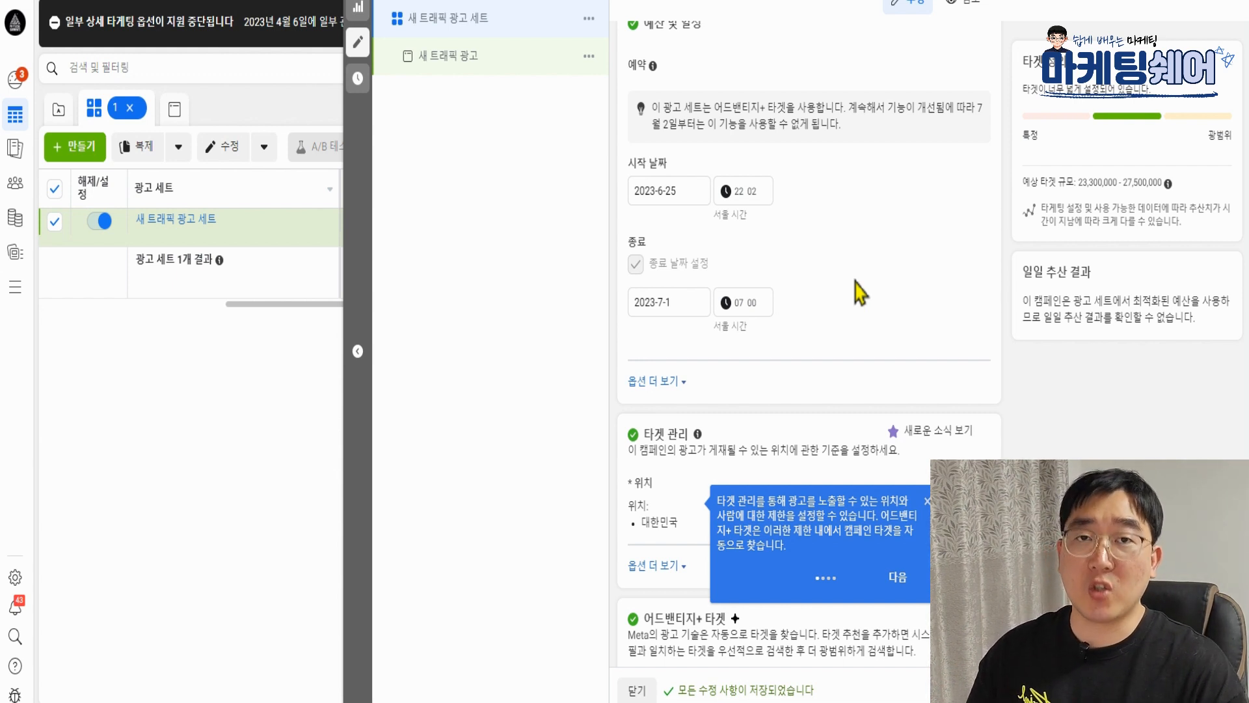
Step: Close the introductory tip on audience controls (타겟 관리) and read the section's description
{"action": "scroll", "coordinate": [852, 296], "scroll_direction": "down", "scroll_amount": 3}
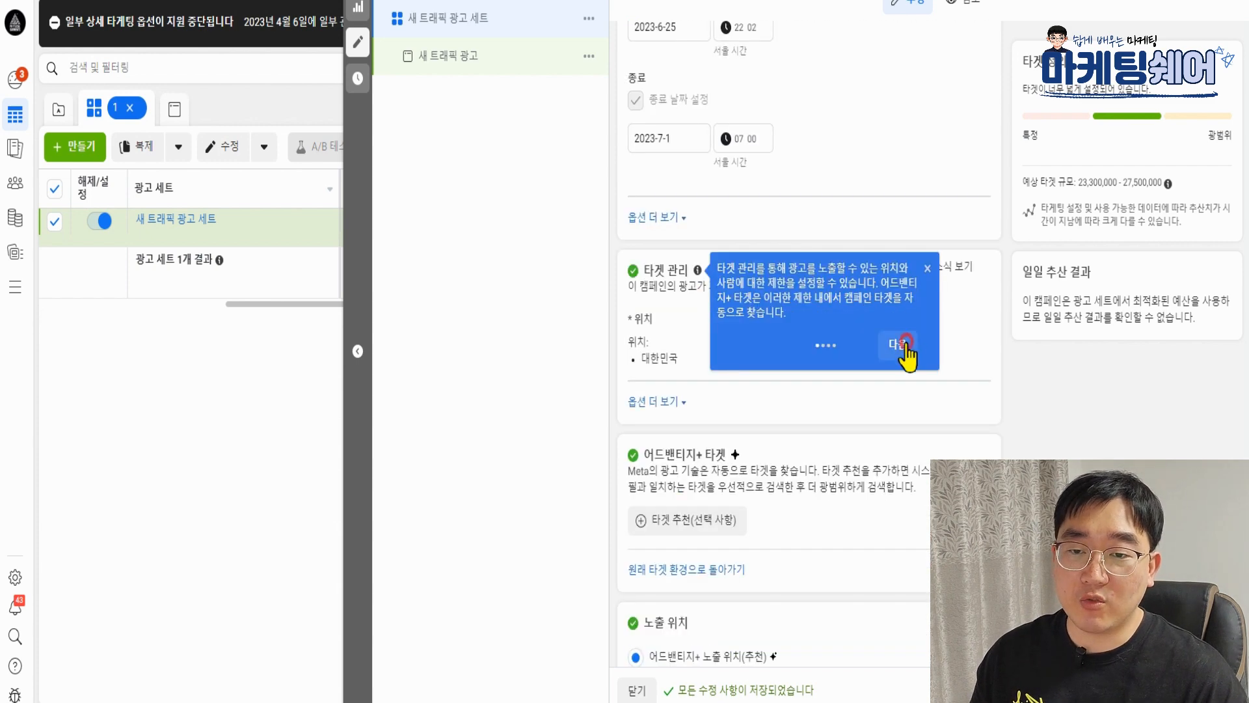
{"action": "left_click", "coordinate": [901, 340]}
{"action": "left_click", "coordinate": [927, 268]}
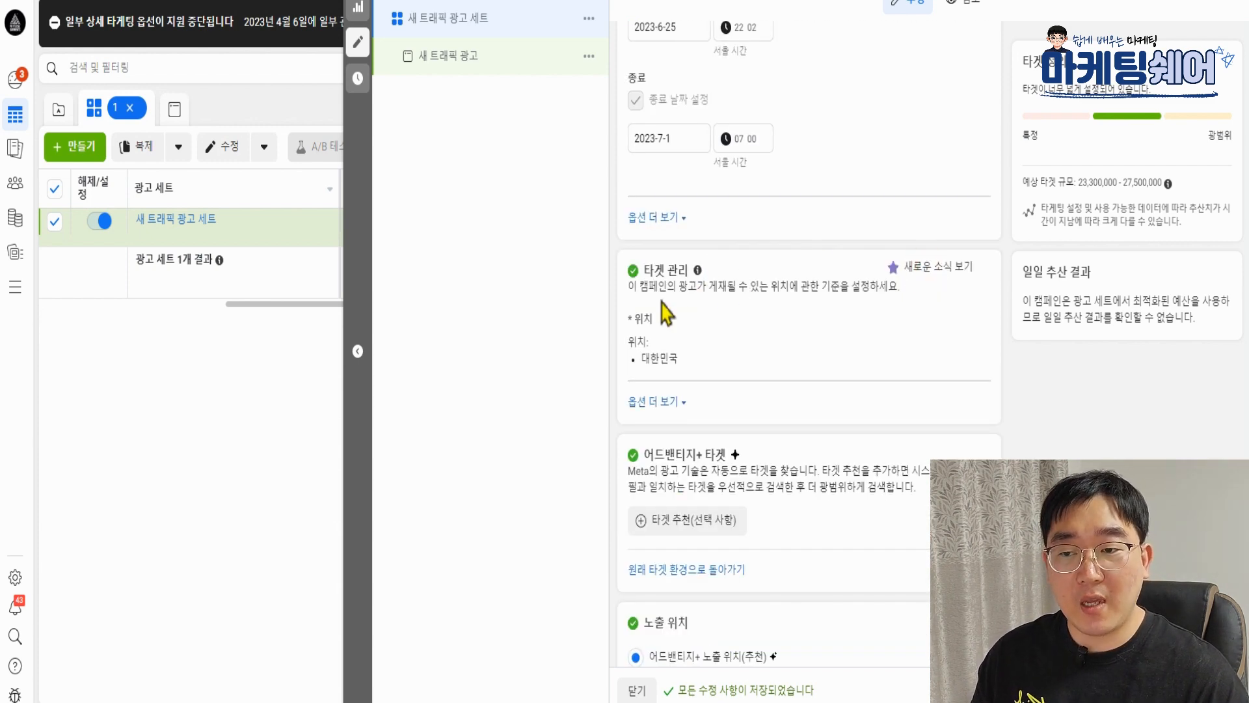
{"action": "left_click_drag", "start_coordinate": [650, 274], "coordinate": [724, 284]}
{"action": "left_click", "coordinate": [779, 287]}
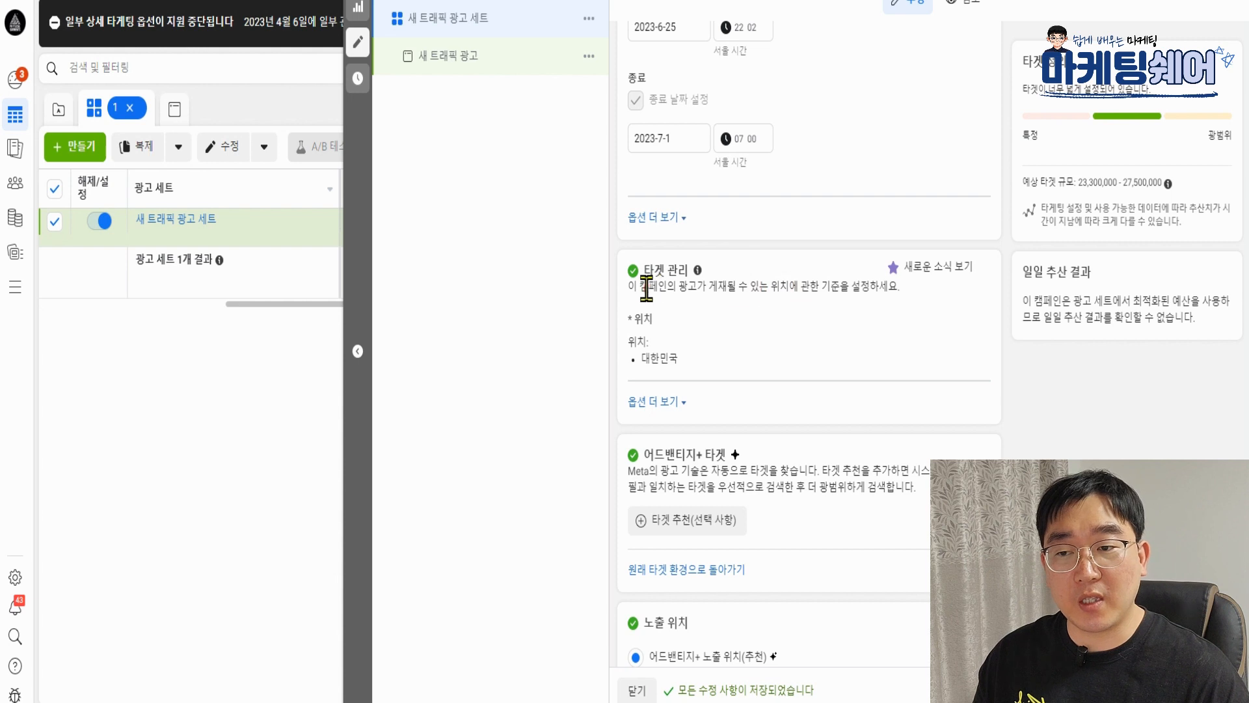
{"action": "left_click_drag", "start_coordinate": [648, 288], "coordinate": [773, 287]}
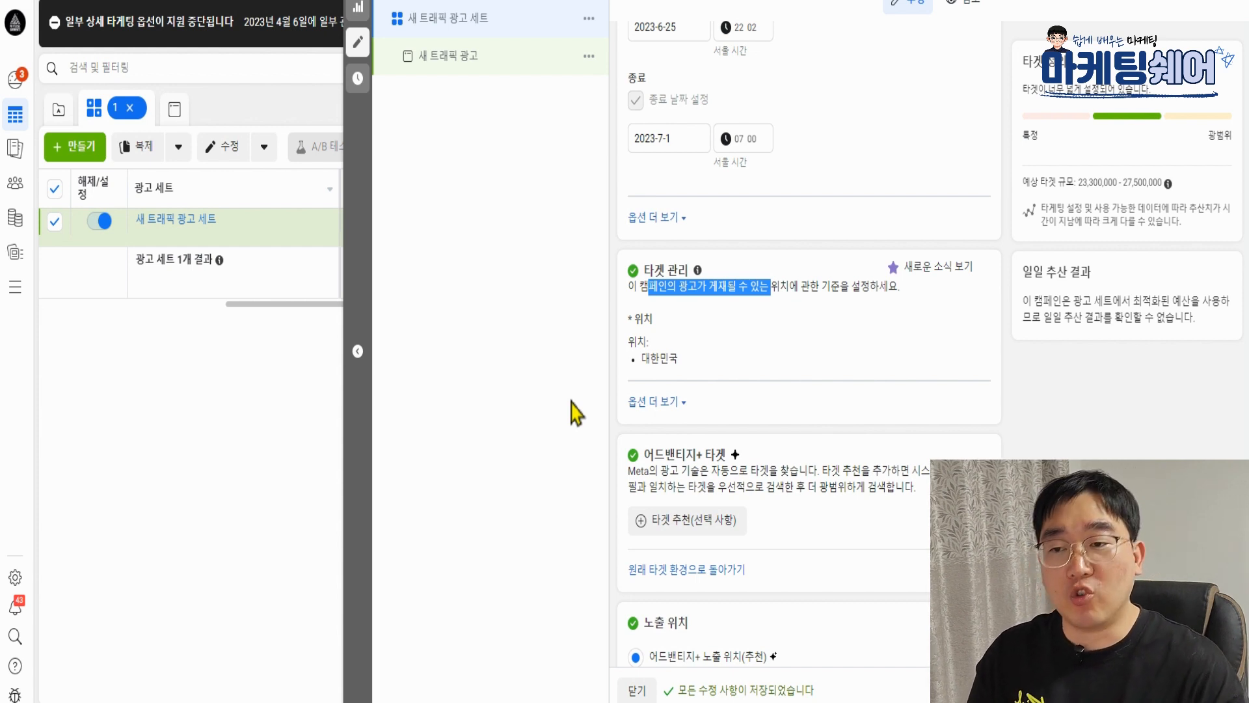
{"action": "left_click", "coordinate": [773, 375]}
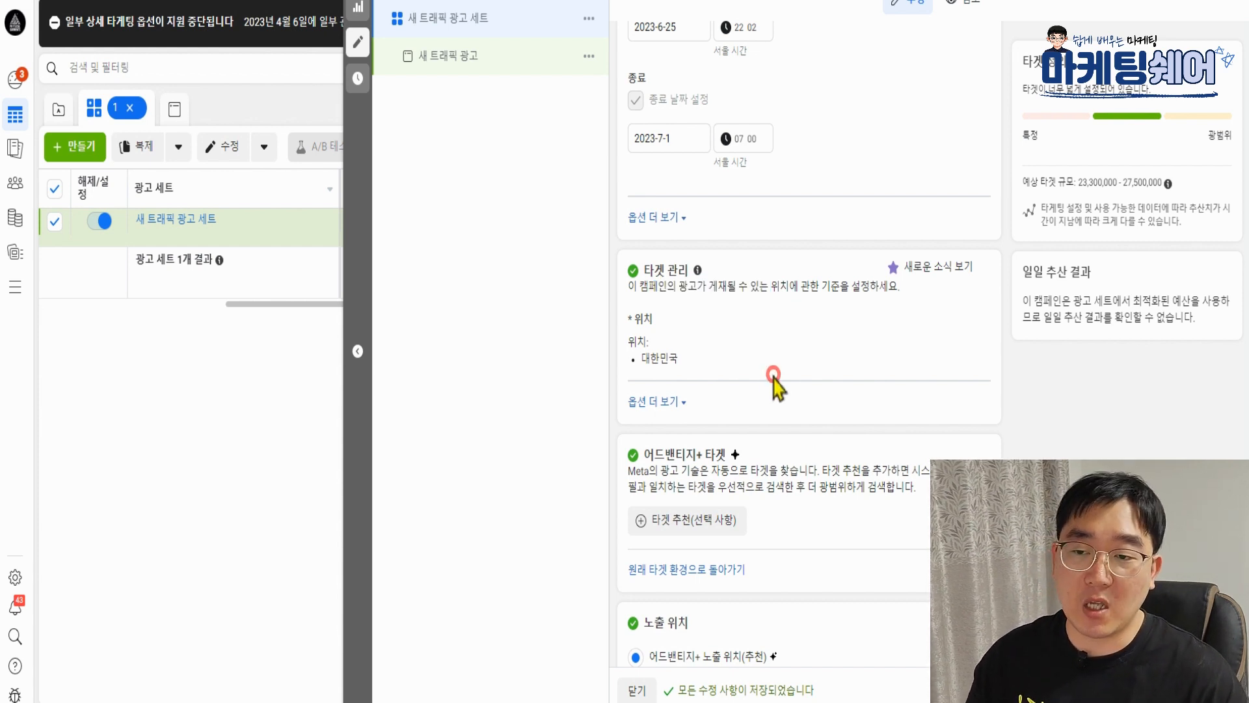
Step: Open the audience location for editing and search the locations for 홍대
{"action": "mouse_move", "coordinate": [909, 334]}
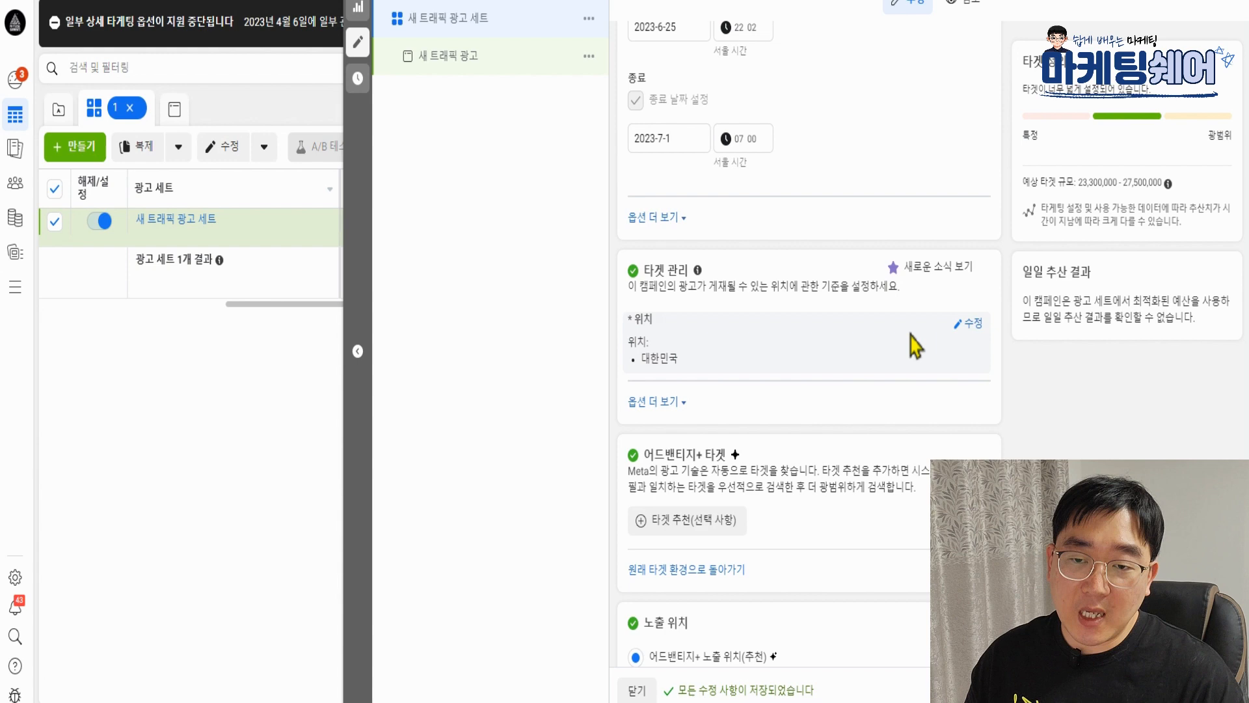
{"action": "left_click", "coordinate": [972, 325]}
{"action": "scroll", "coordinate": [898, 358], "scroll_direction": "down", "scroll_amount": 1}
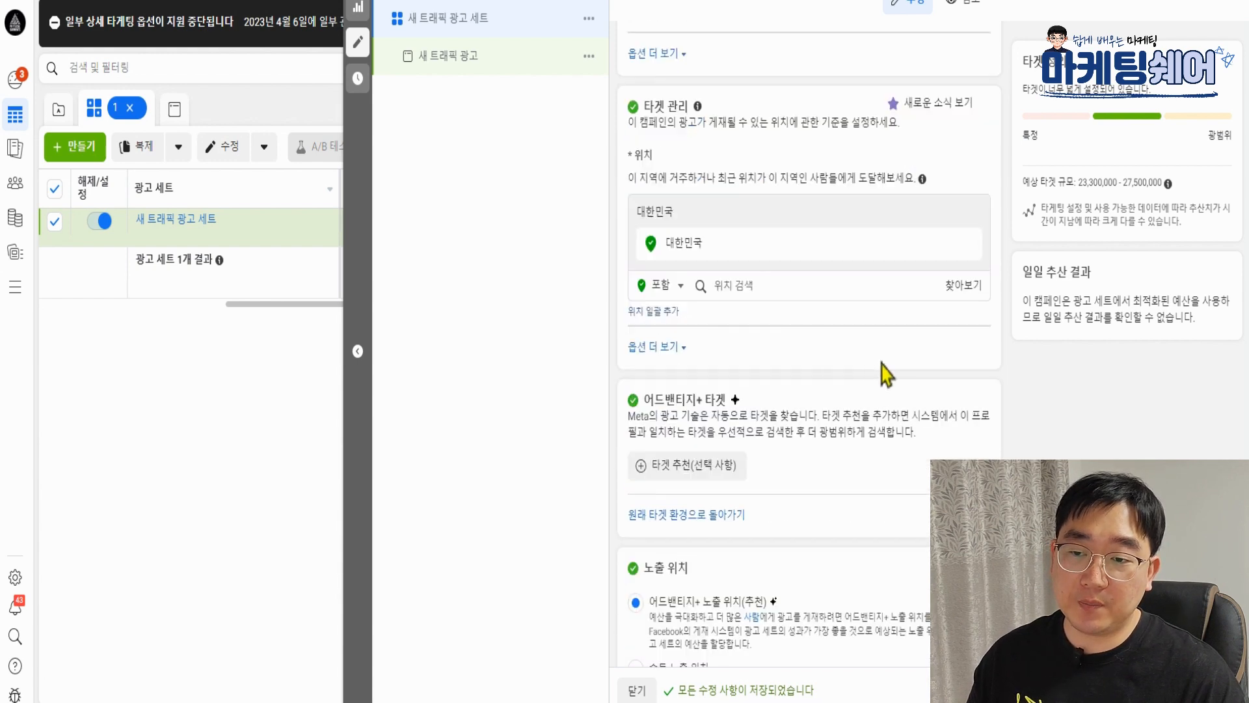
{"action": "left_click", "coordinate": [737, 286]}
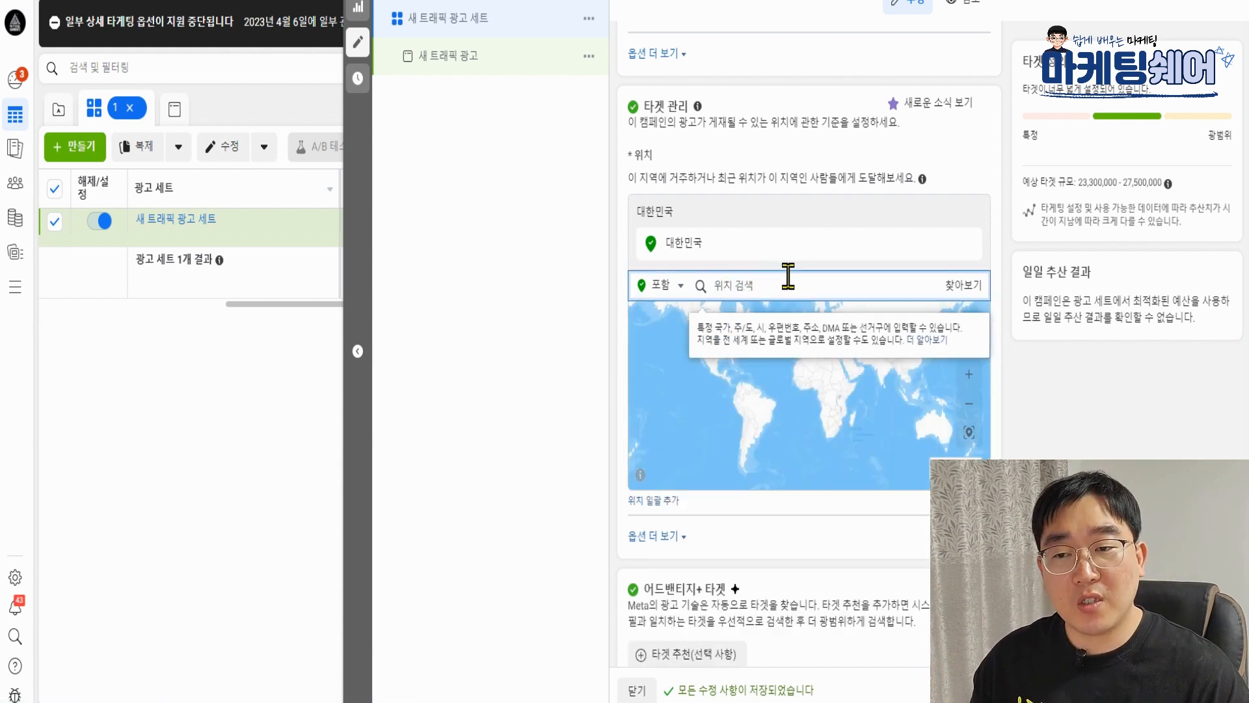
{"action": "type", "text": "회"}
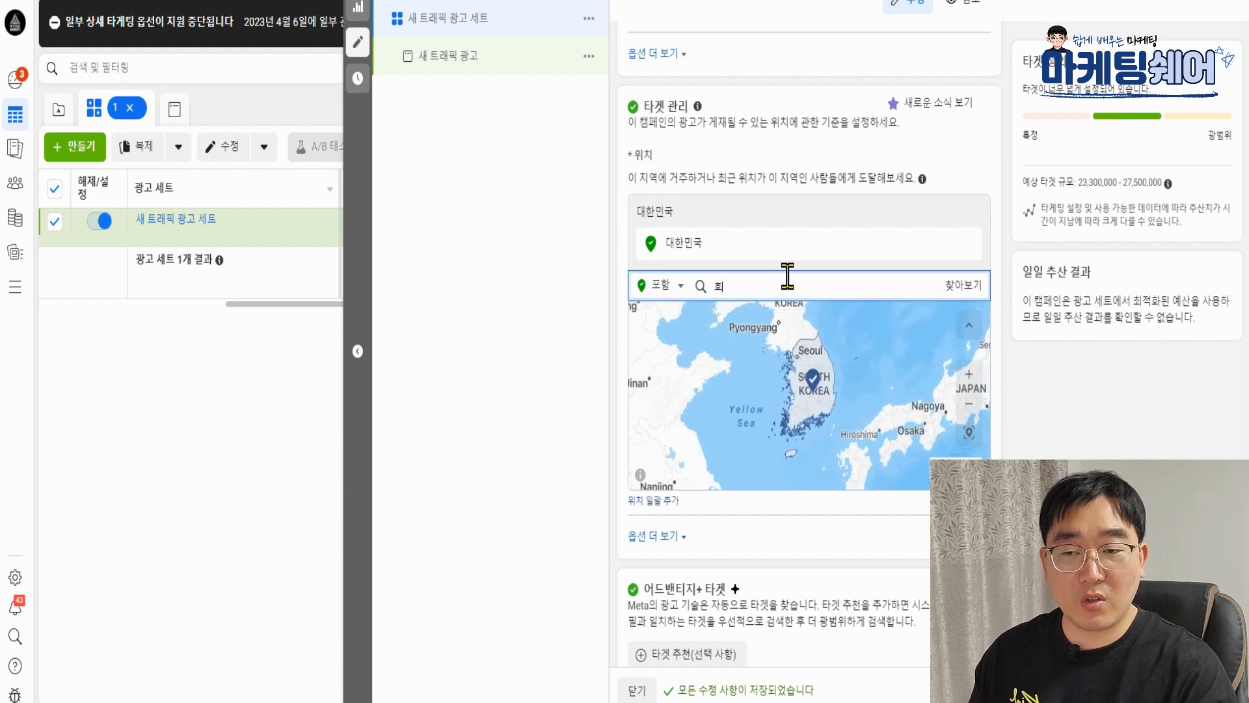
{"action": "key", "text": "BackSpace"}
{"action": "type", "text": "홍대"}
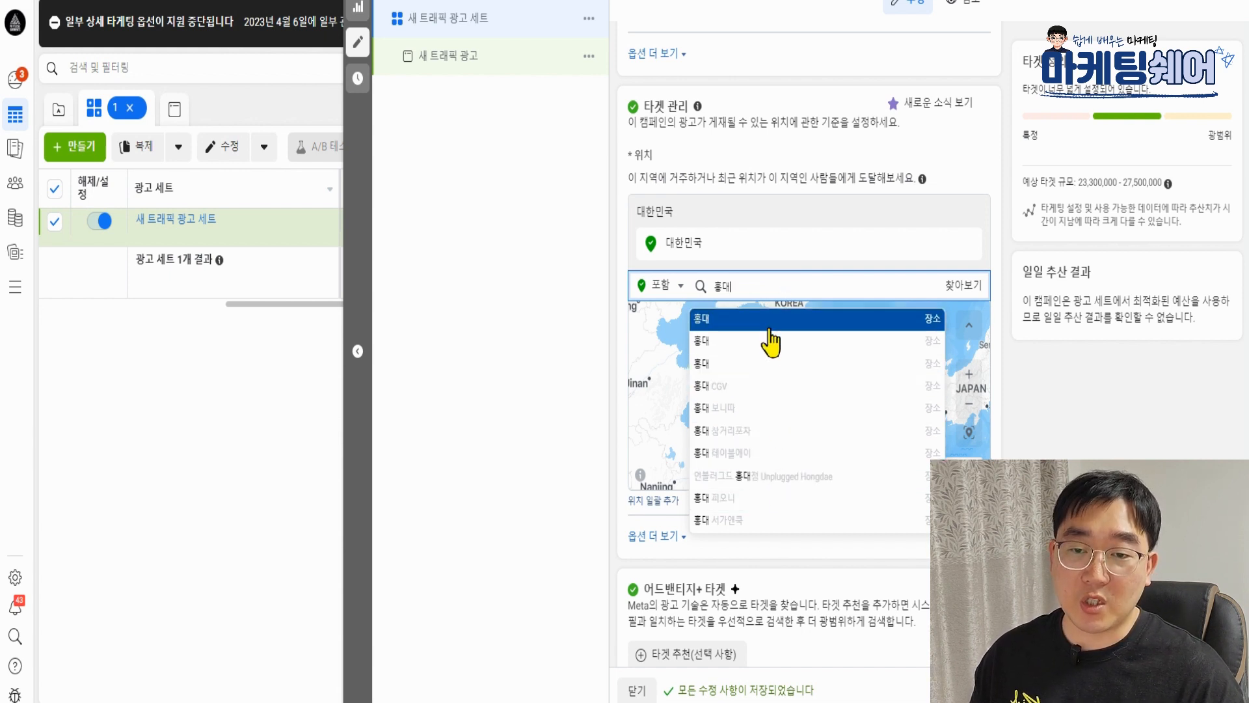
Step: Replace the location search with 서울 and target the city 서울, Seoul, 대한민국
{"action": "double_click", "coordinate": [773, 283]}
{"action": "type", "text": "서위"}
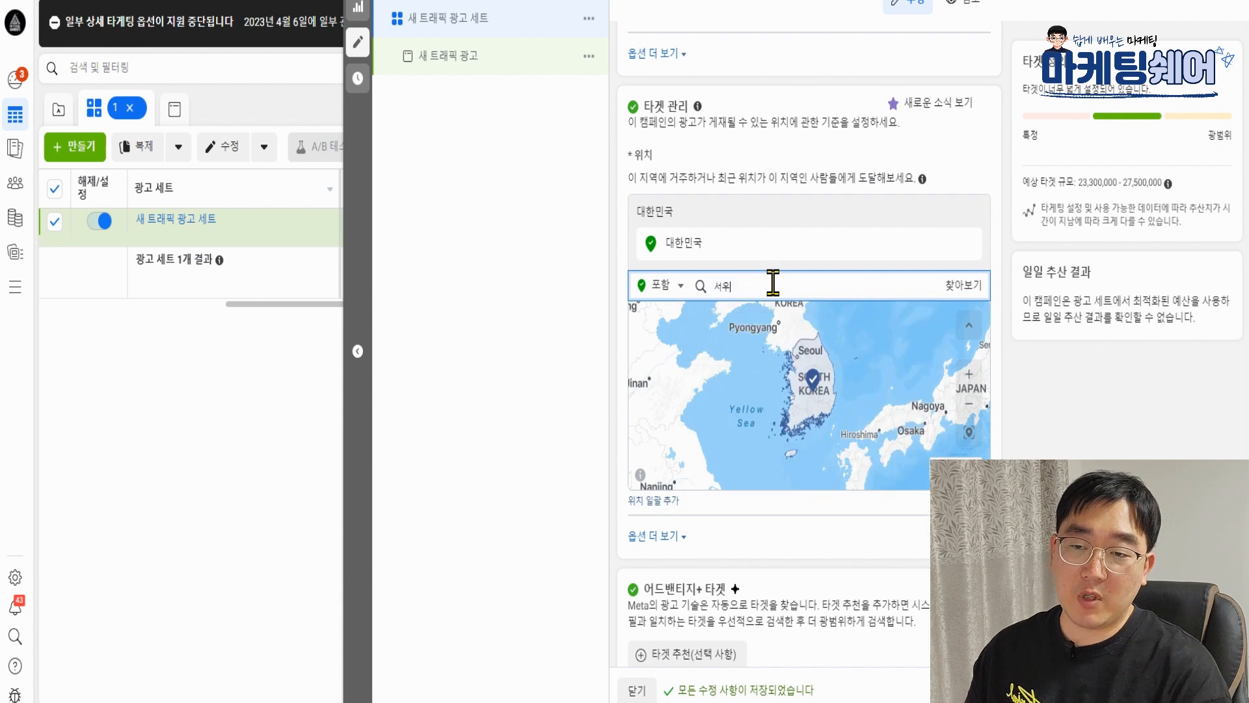
{"action": "key", "text": "BackSpace"}
{"action": "type", "text": "울"}
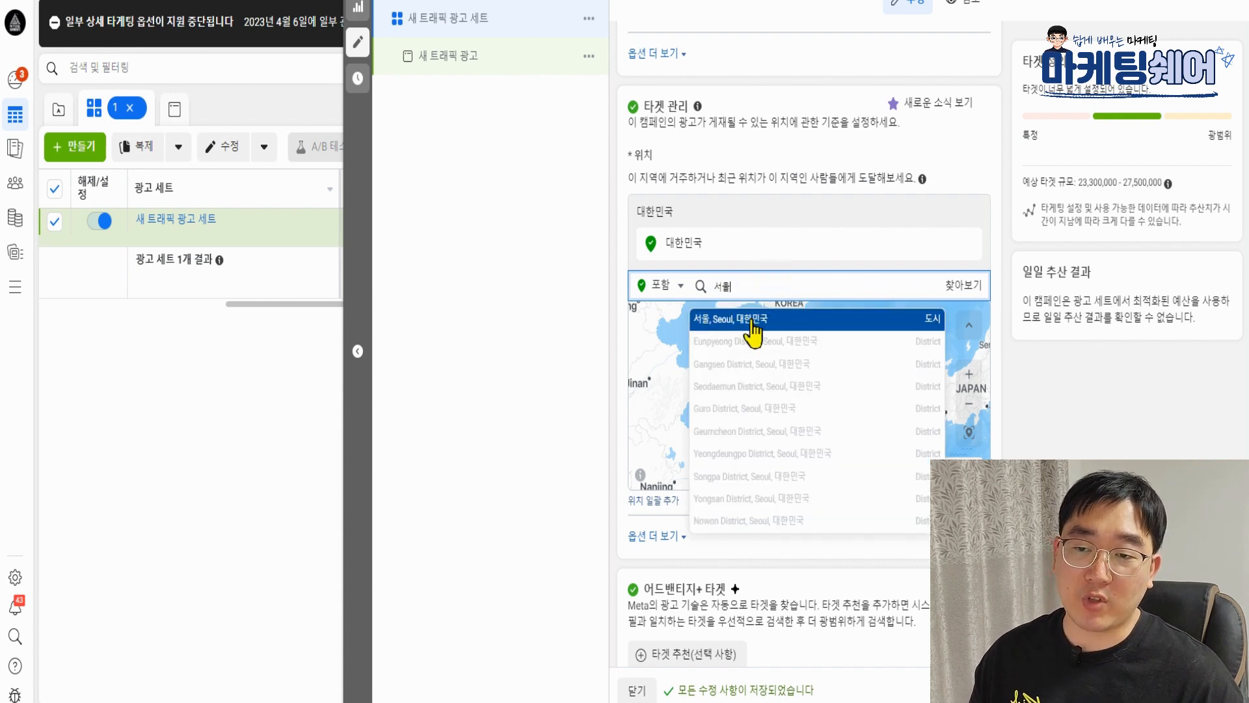
{"action": "left_click", "coordinate": [753, 319]}
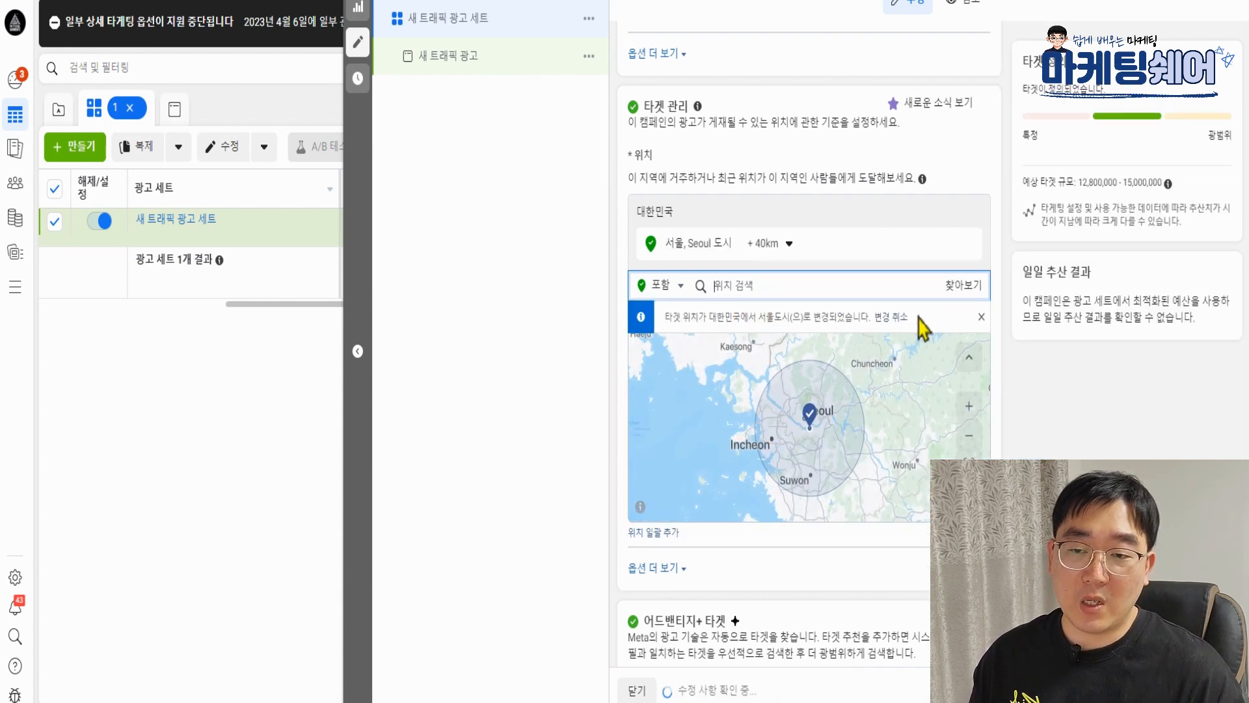
Step: Expand the optional audience suggestions (타겟 추천), open the age range for editing and look through the maximum-age choices
{"action": "scroll", "coordinate": [989, 362], "scroll_direction": "down", "scroll_amount": 5}
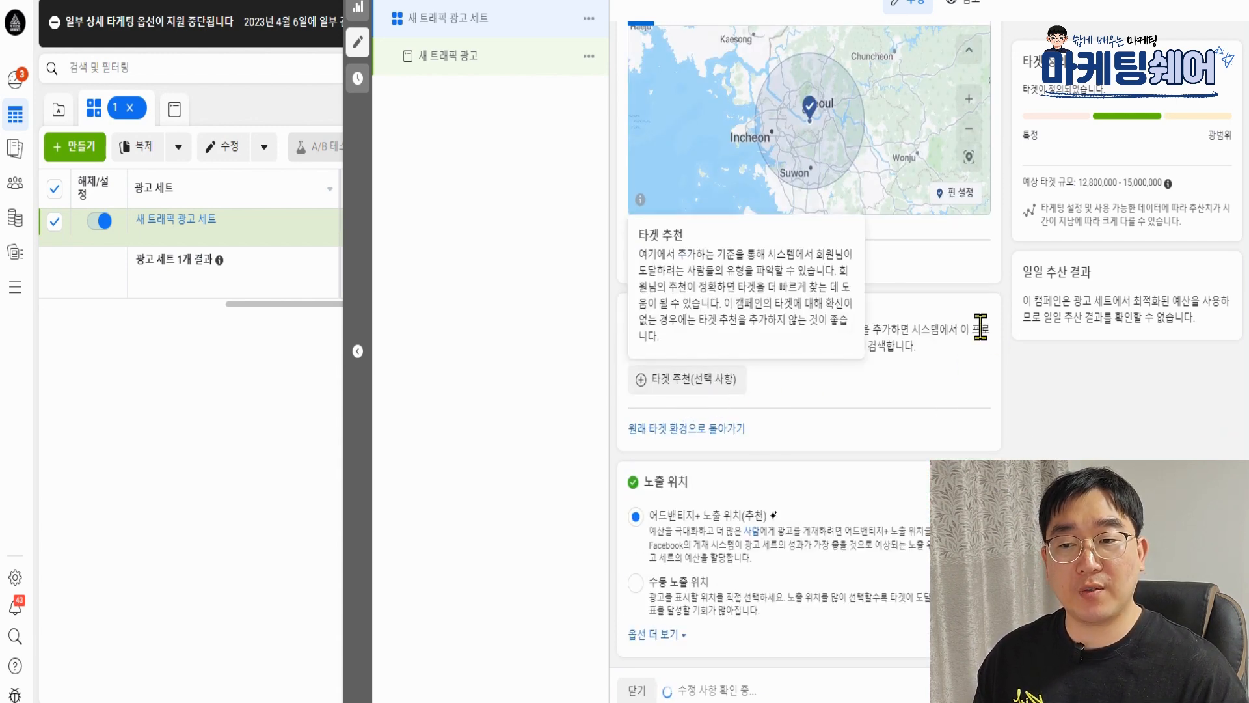
{"action": "left_click", "coordinate": [694, 373]}
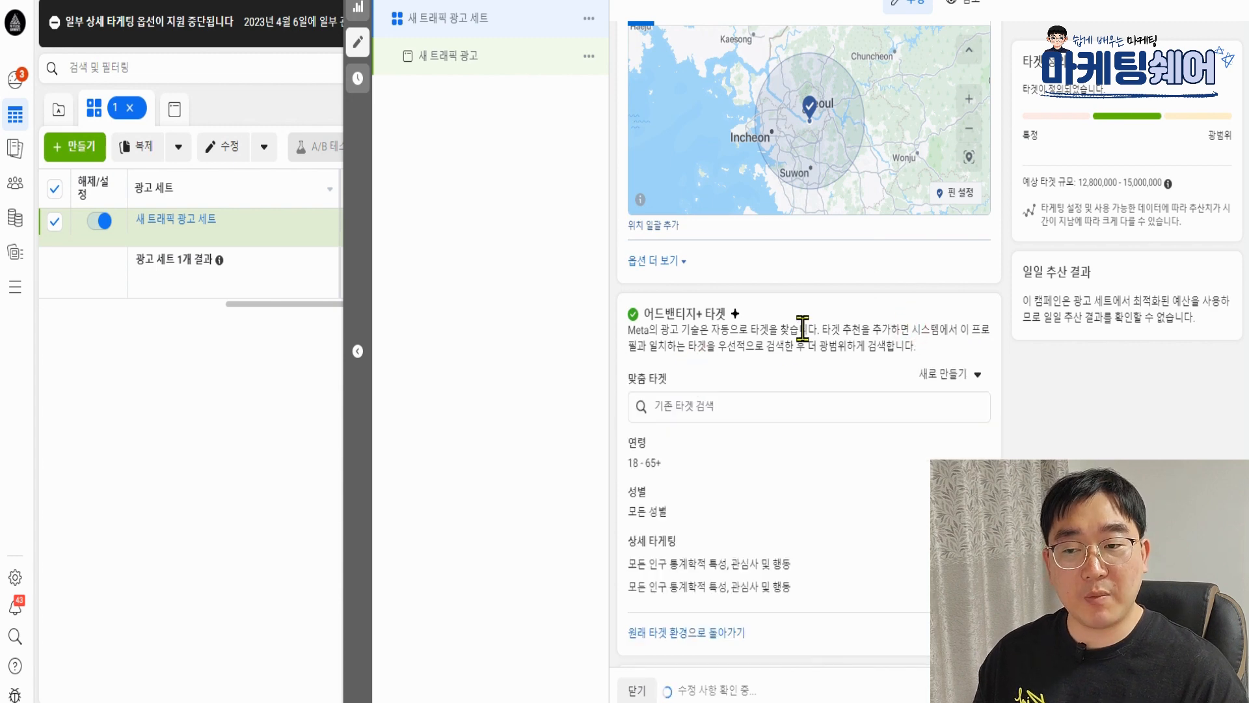
{"action": "scroll", "coordinate": [806, 312], "scroll_direction": "down", "scroll_amount": 3}
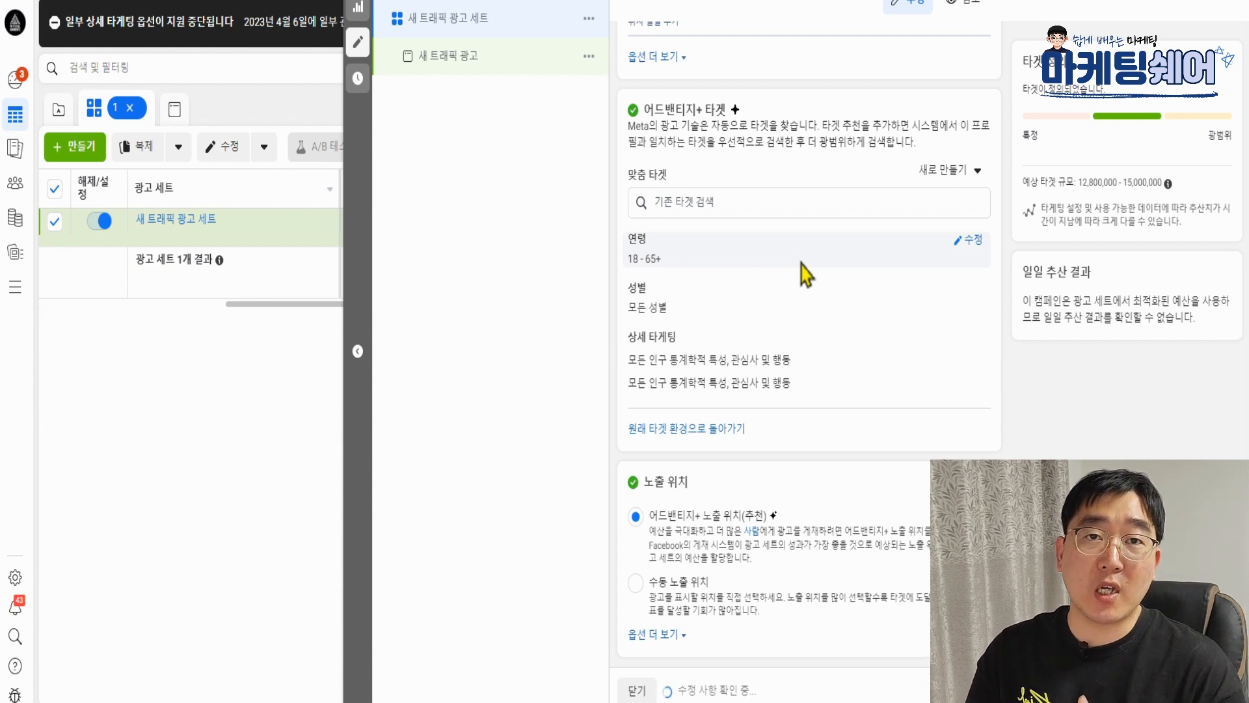
{"action": "left_click", "coordinate": [960, 242]}
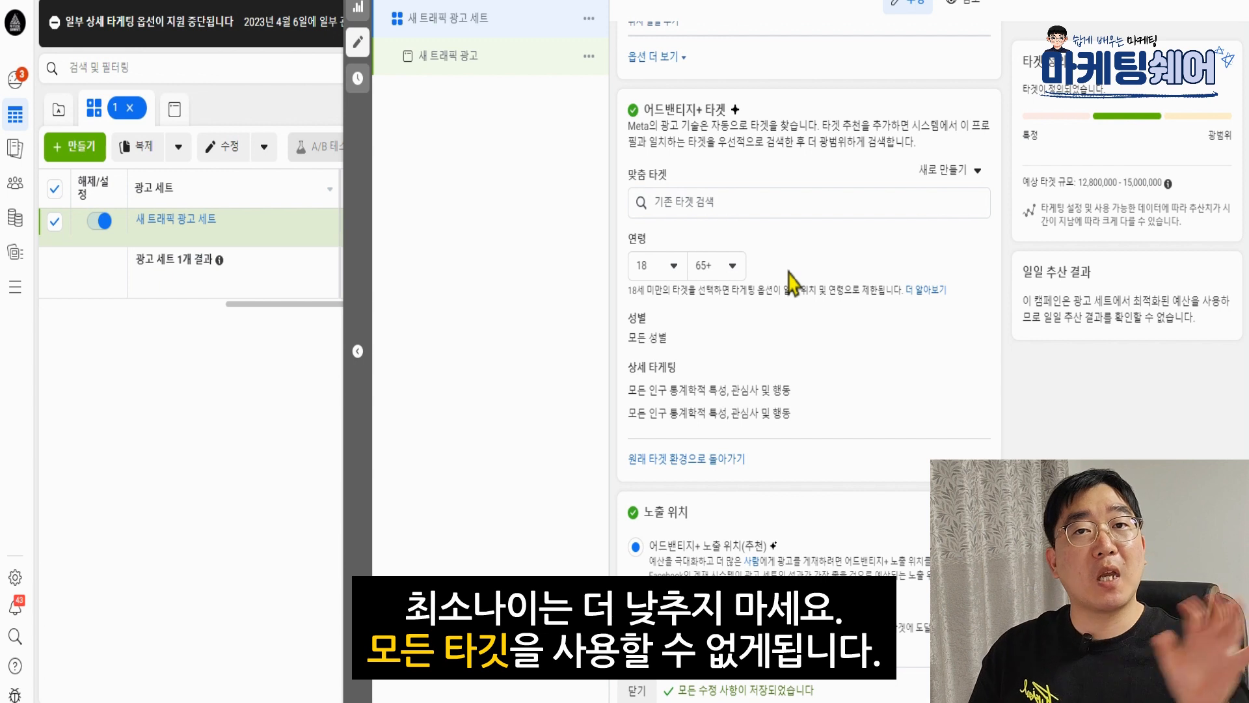
{"action": "left_click", "coordinate": [719, 266]}
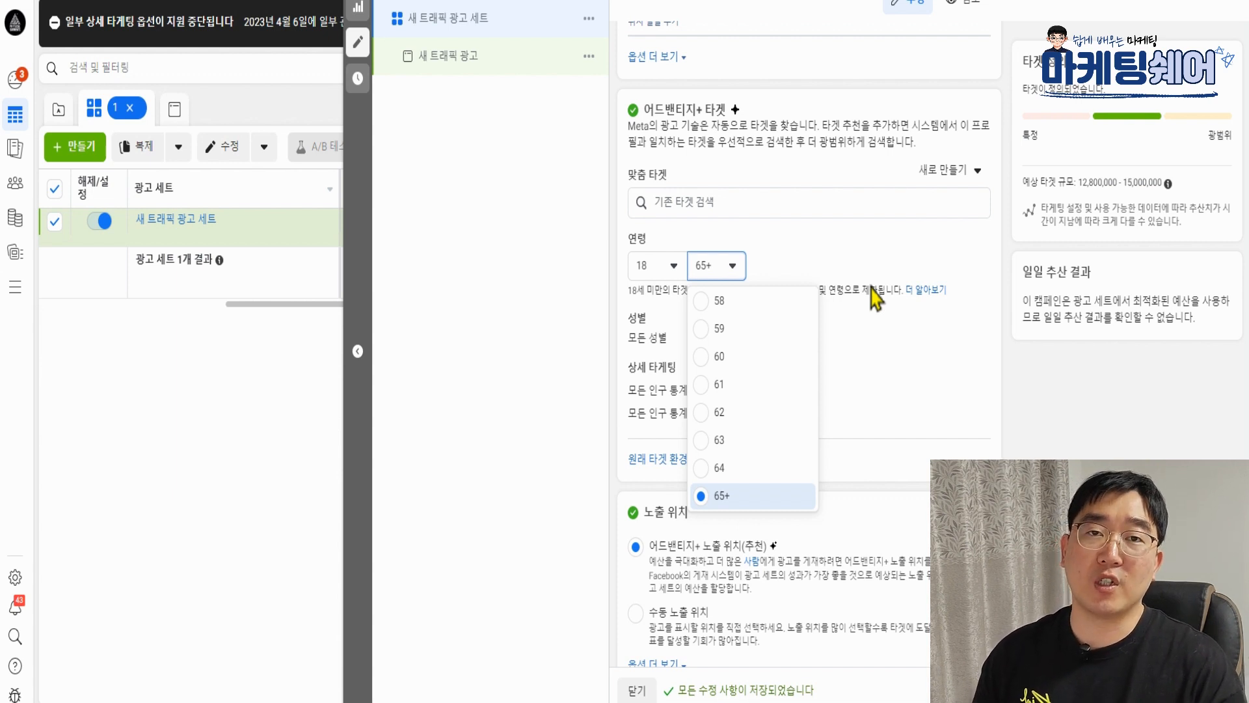
{"action": "left_click", "coordinate": [869, 291]}
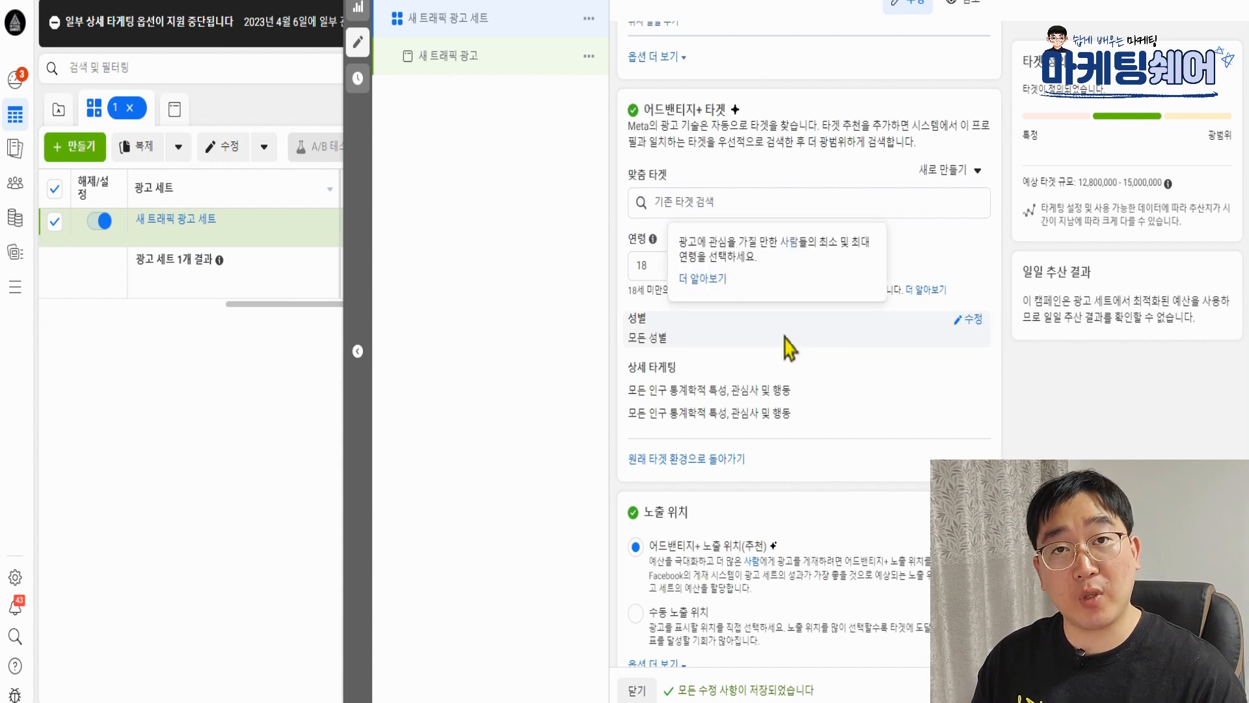
Step: Open the gender (성별) and detailed targeting (상세 타게팅) settings of the audience suggestions for editing
{"action": "left_click", "coordinate": [969, 319]}
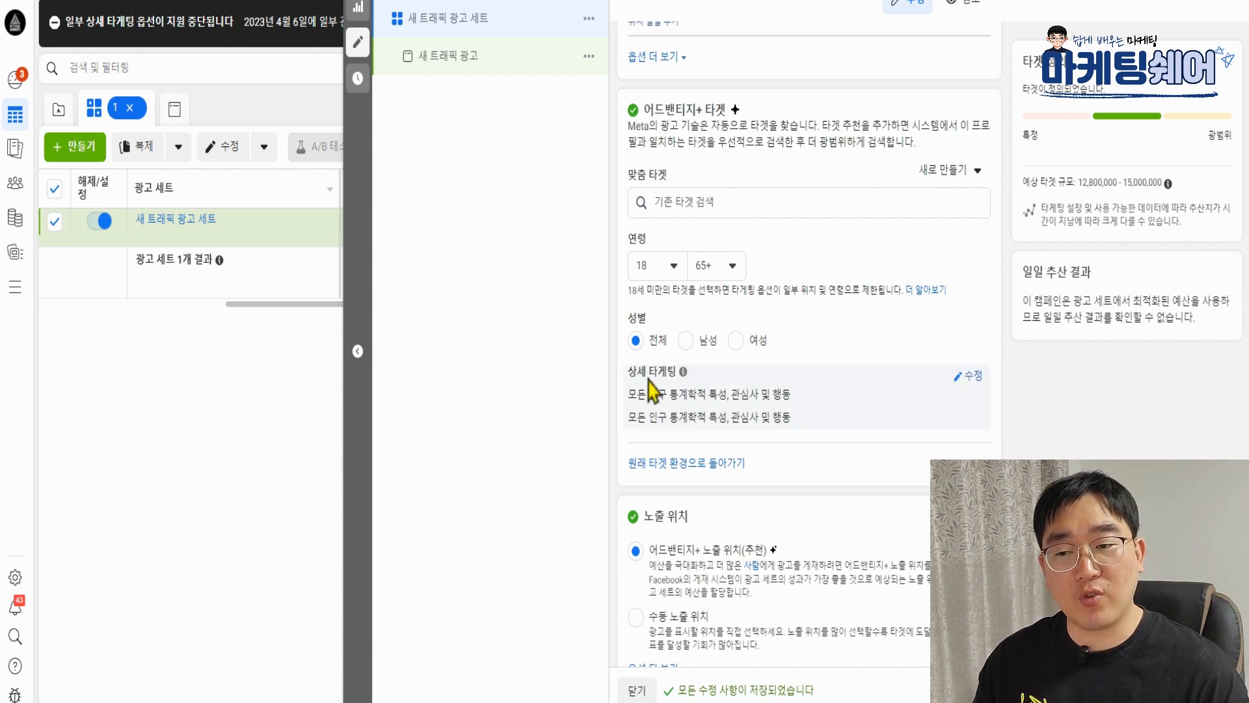
{"action": "mouse_move", "coordinate": [683, 376]}
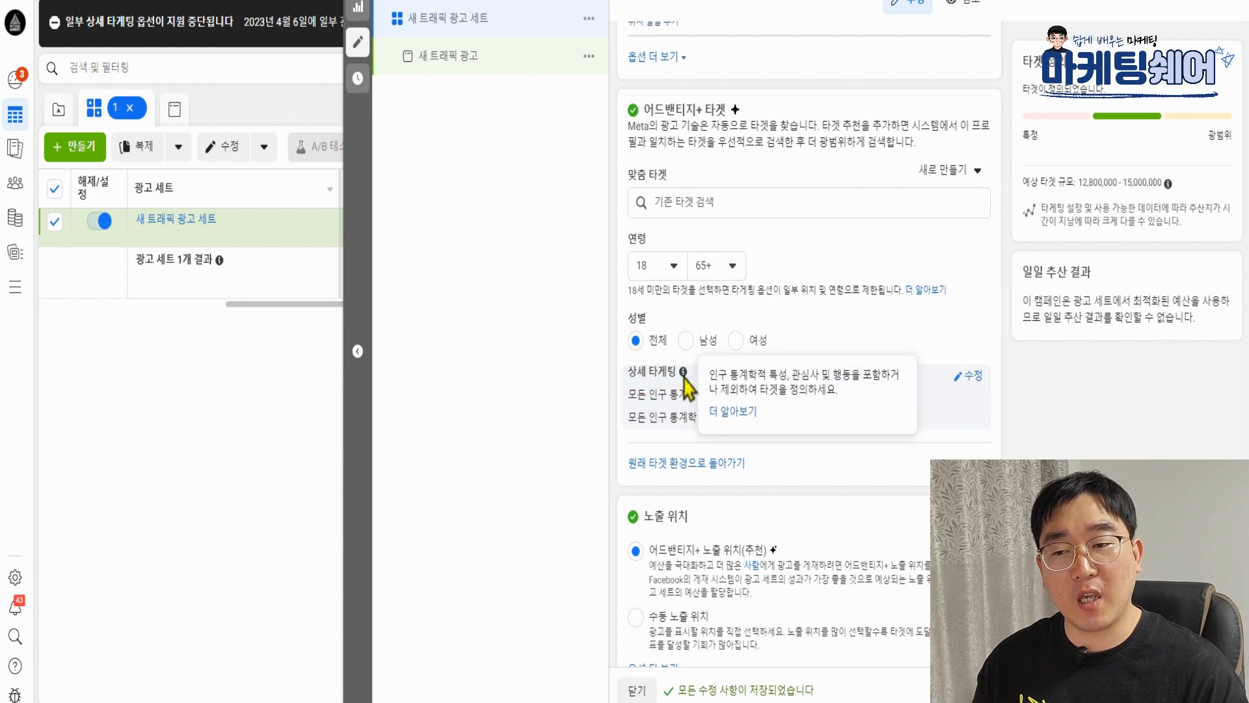
{"action": "left_click", "coordinate": [970, 376]}
{"action": "left_click", "coordinate": [742, 418]}
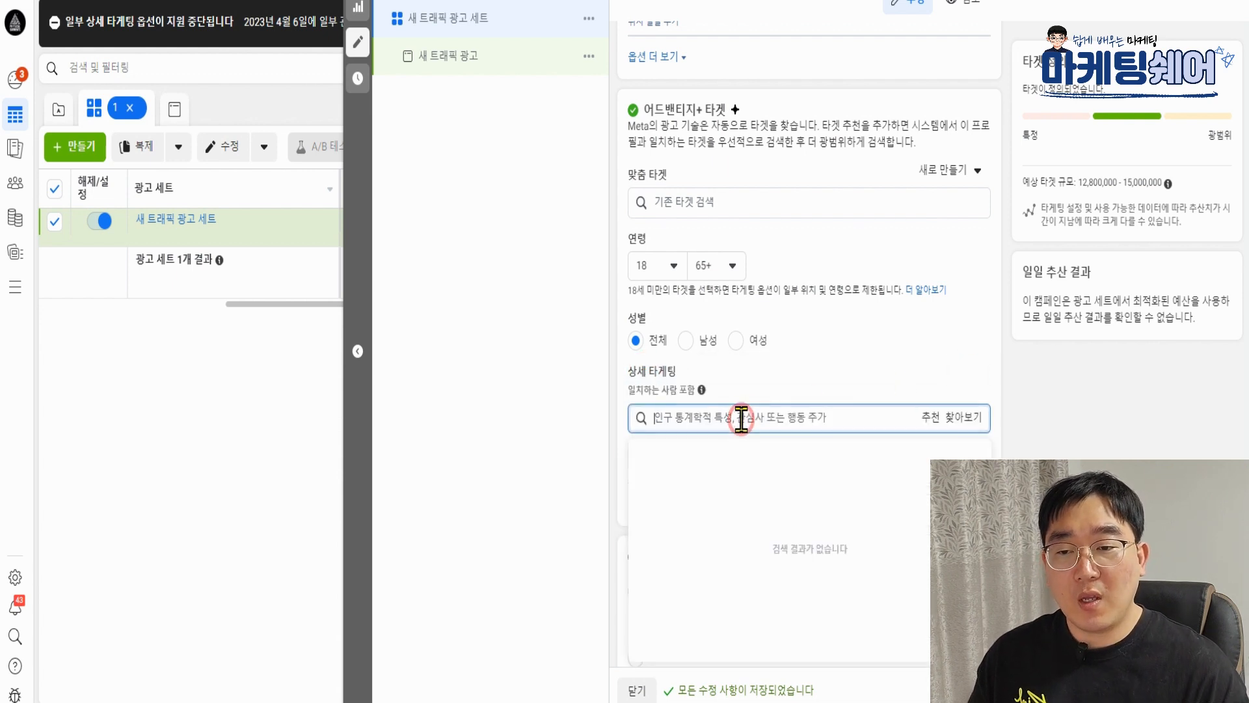
{"action": "left_click", "coordinate": [1026, 406]}
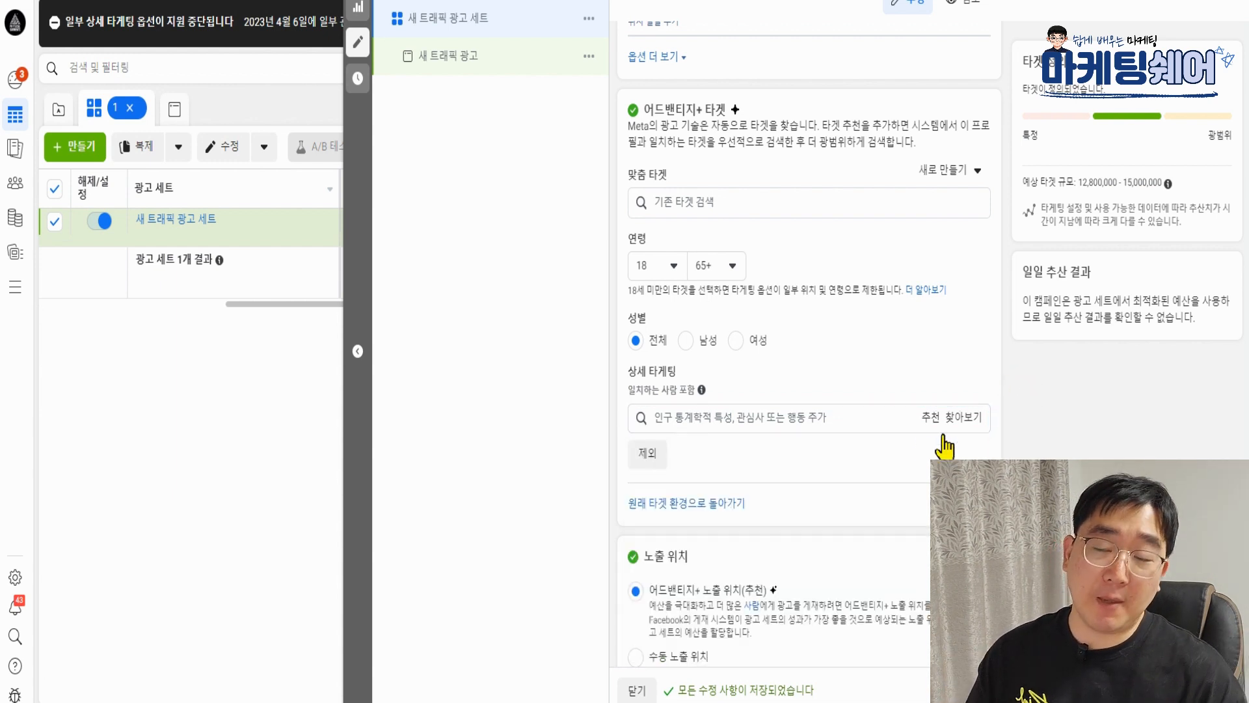
Step: Add the interests 근력 운동(피트니스) and 옷(의류) to the detailed targeting
{"action": "left_click", "coordinate": [767, 424]}
{"action": "type", "text": "킈"}
{"action": "type", "text": "근력"}
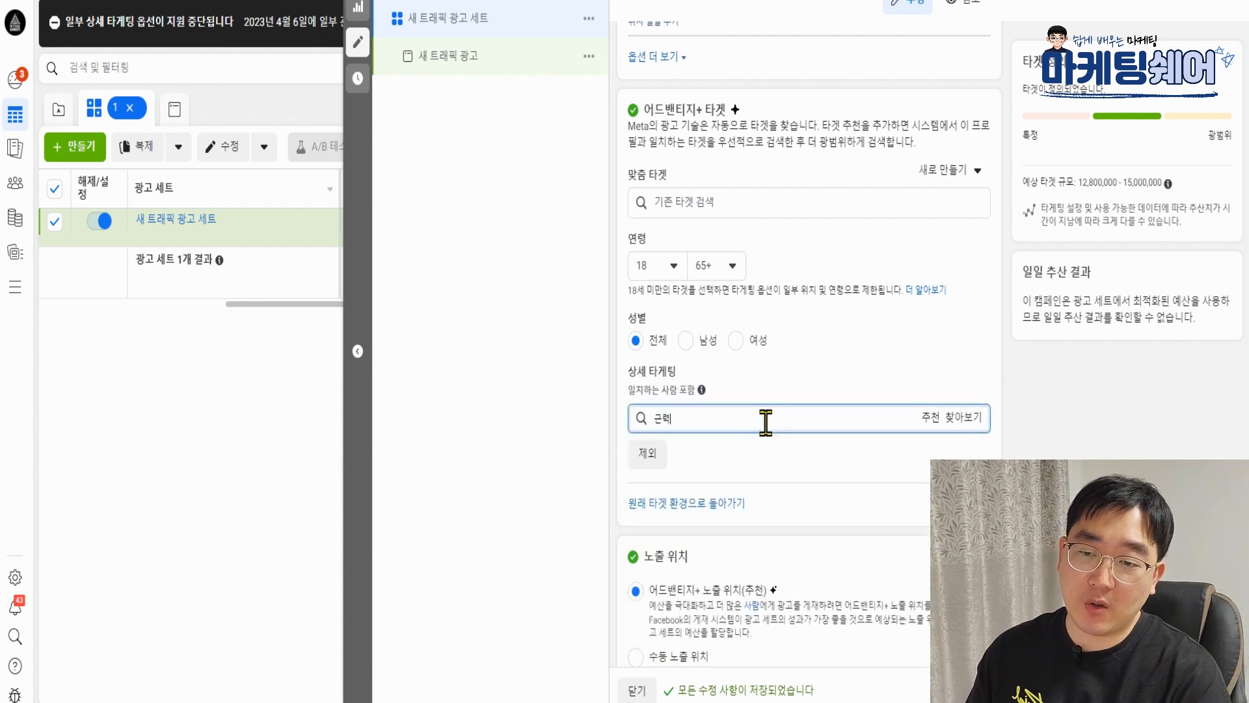
{"action": "left_click", "coordinate": [681, 450]}
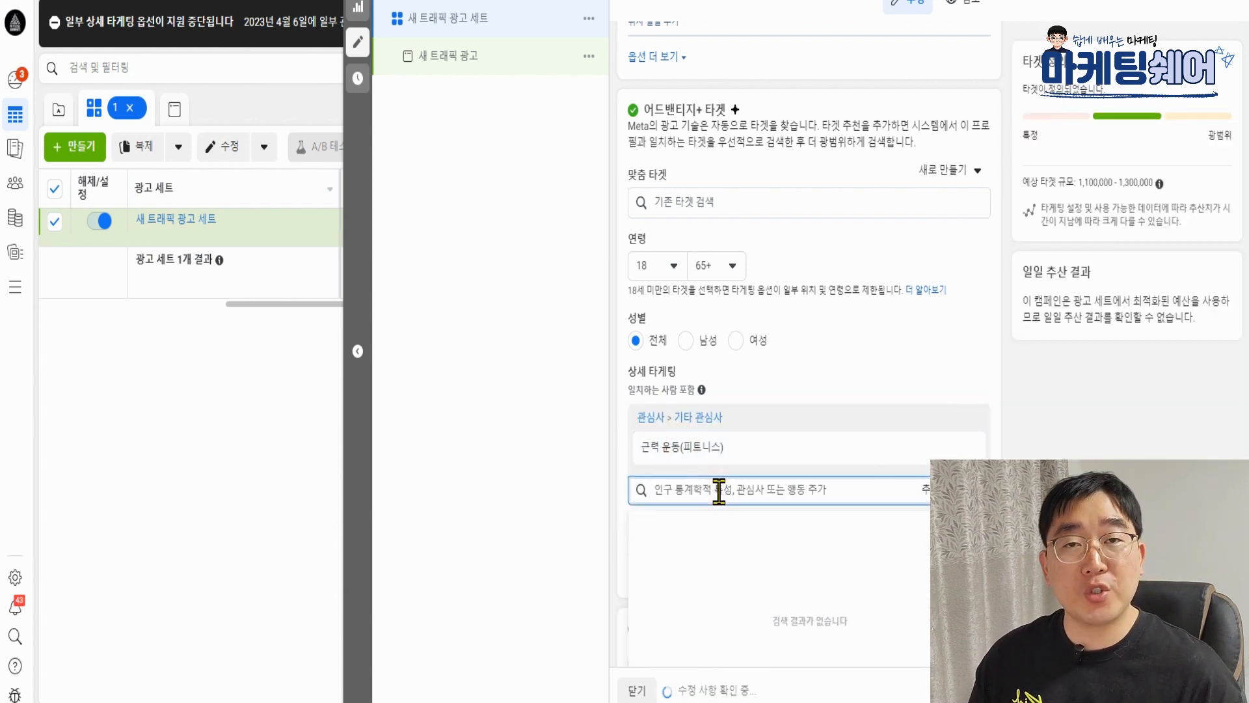
{"action": "type", "text": "옷"}
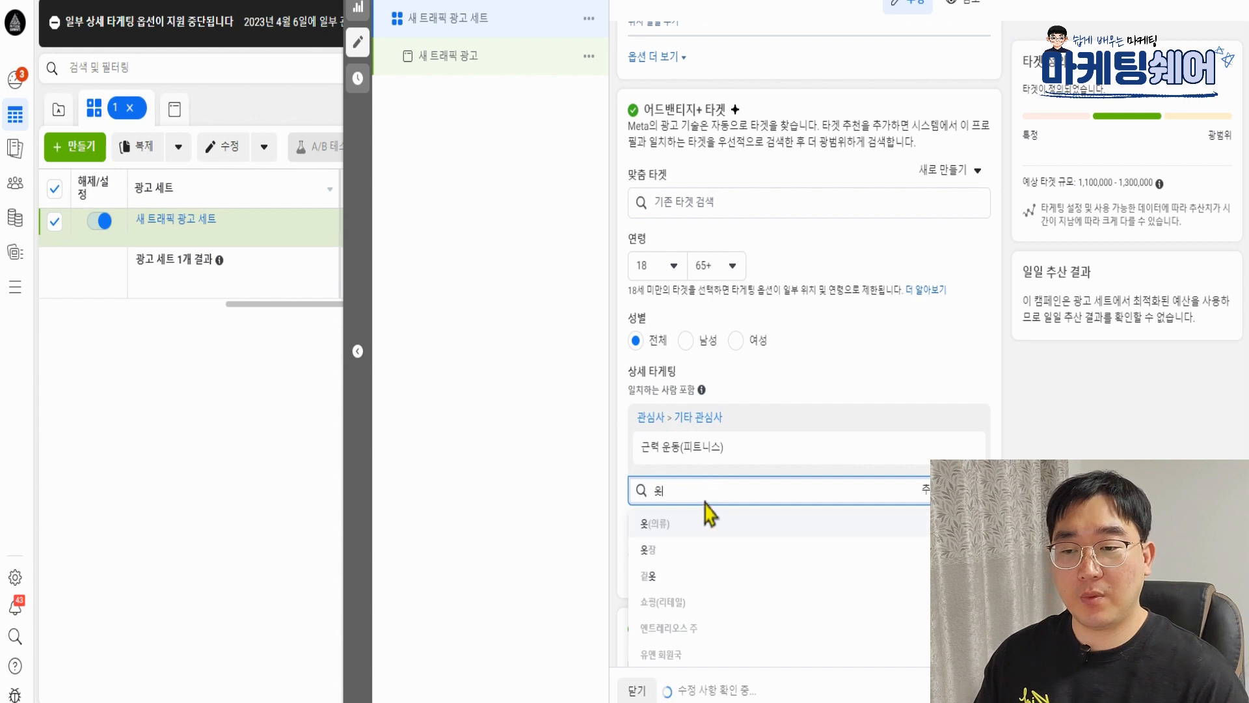
{"action": "left_click", "coordinate": [692, 525]}
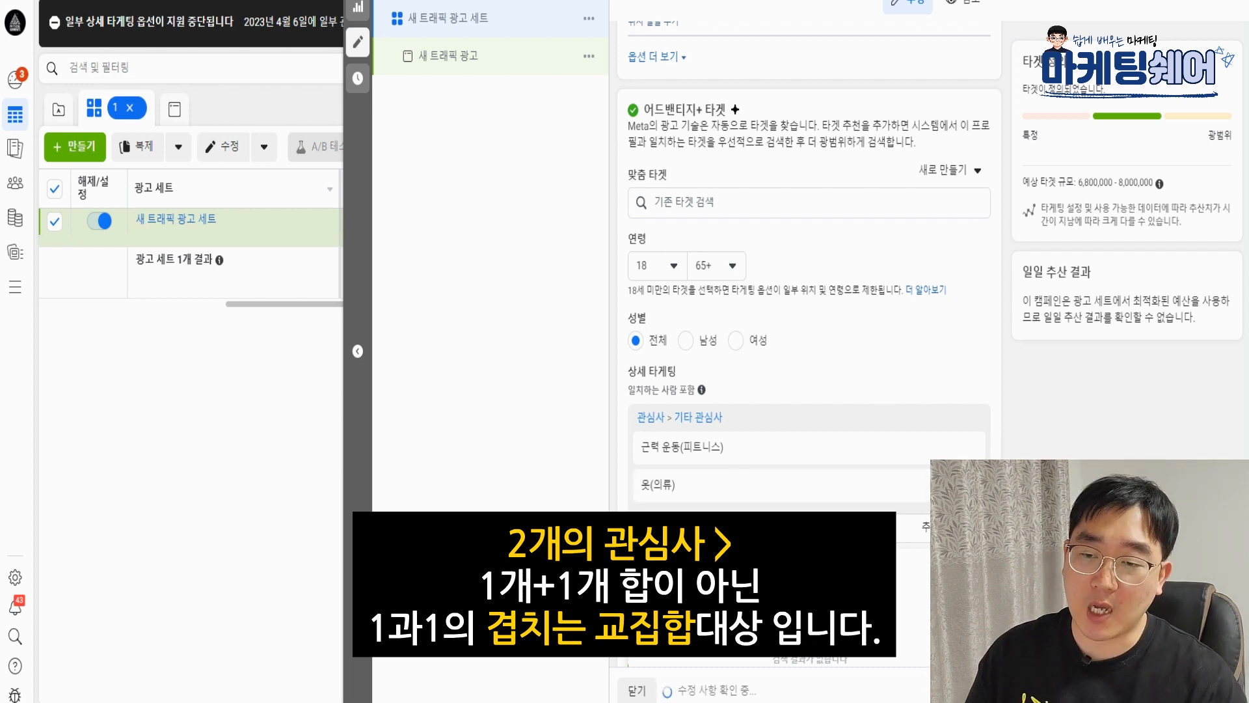
Step: Search the detailed targeting for 피트니스 and add the interest 헬스 클럽(피트니스)
{"action": "left_click", "coordinate": [716, 523]}
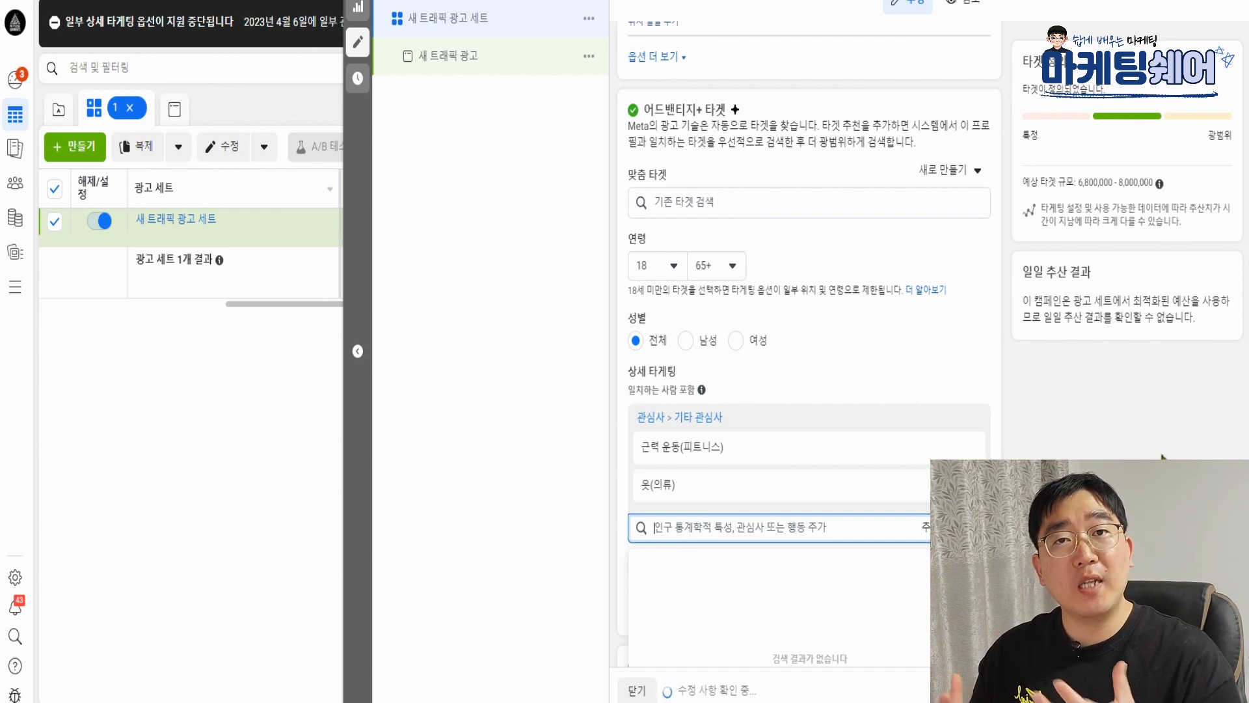
{"action": "type", "text": "피트니스"}
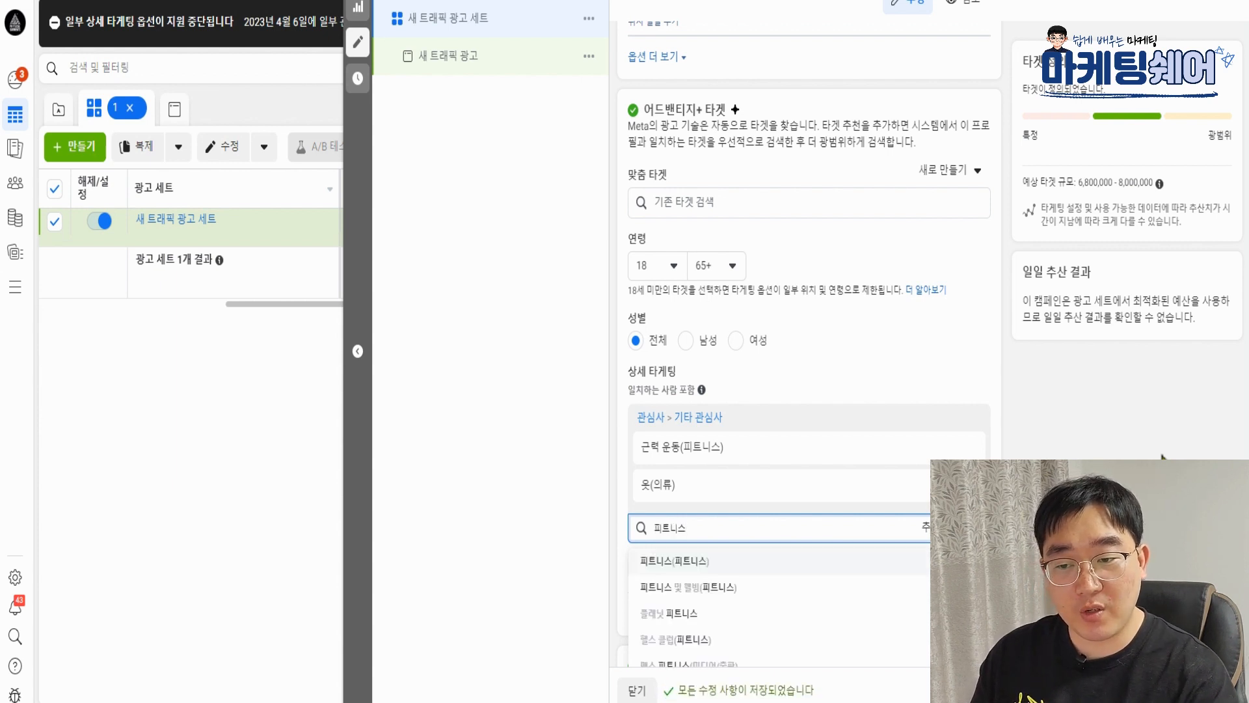
{"action": "scroll", "coordinate": [940, 481], "scroll_direction": "down", "scroll_amount": 1}
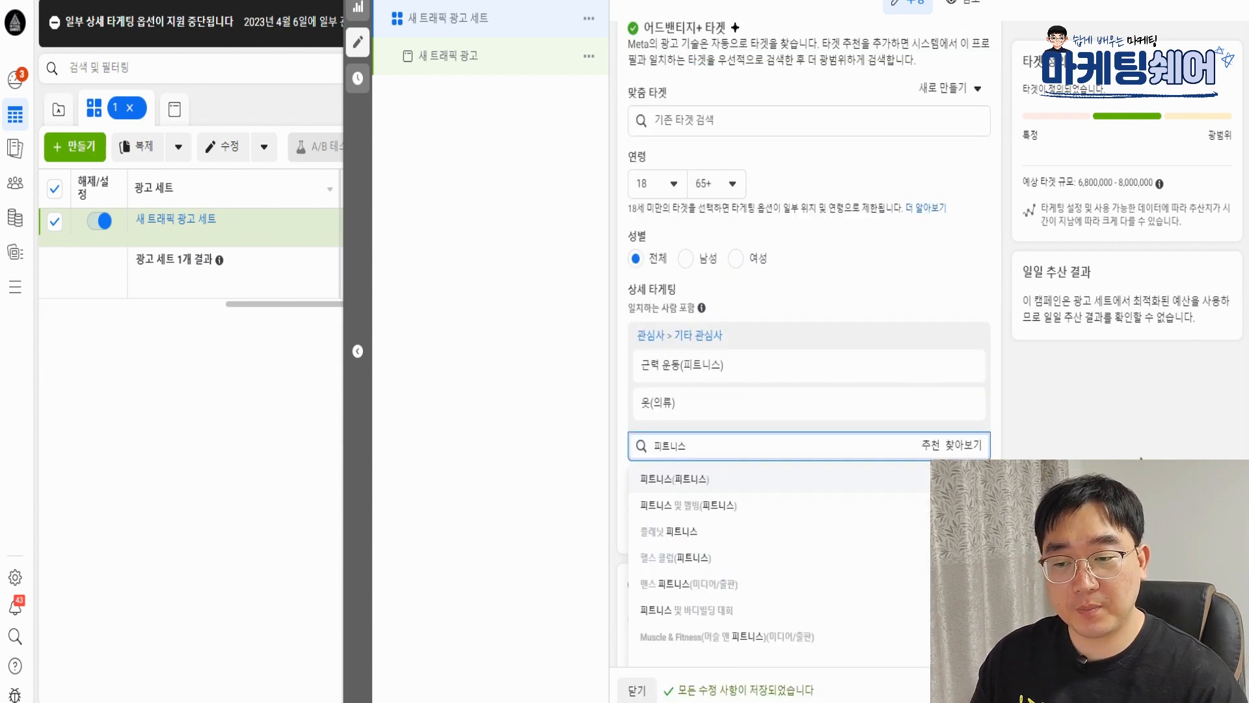
{"action": "left_click", "coordinate": [718, 559]}
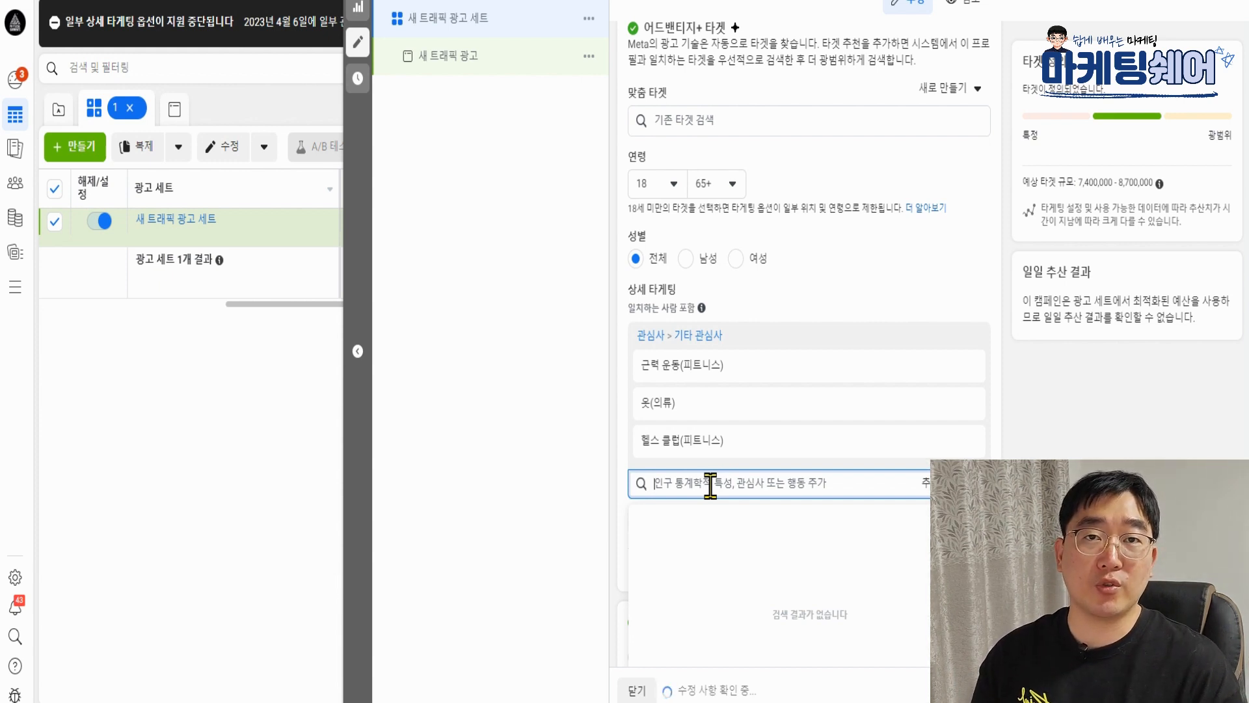
Step: Add the clothing interests 바지(의류) and 레깅스(의류) to the detailed targeting
{"action": "type", "text": "바지"}
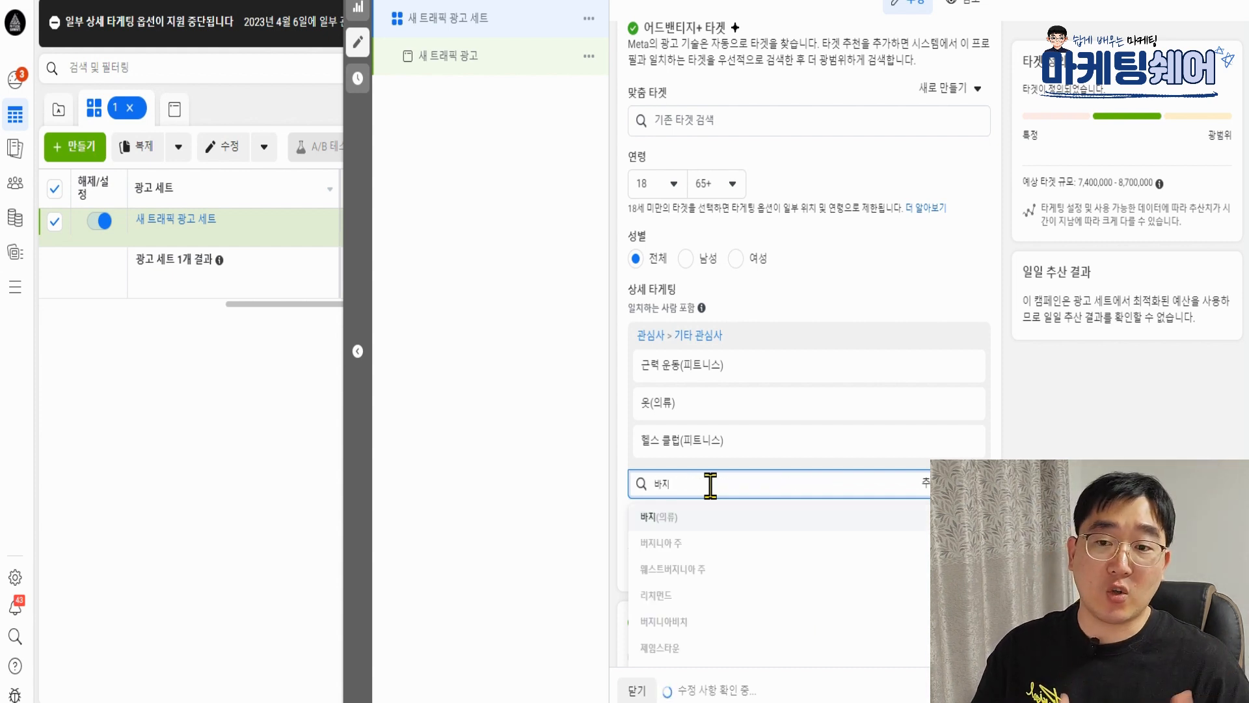
{"action": "left_click", "coordinate": [691, 519]}
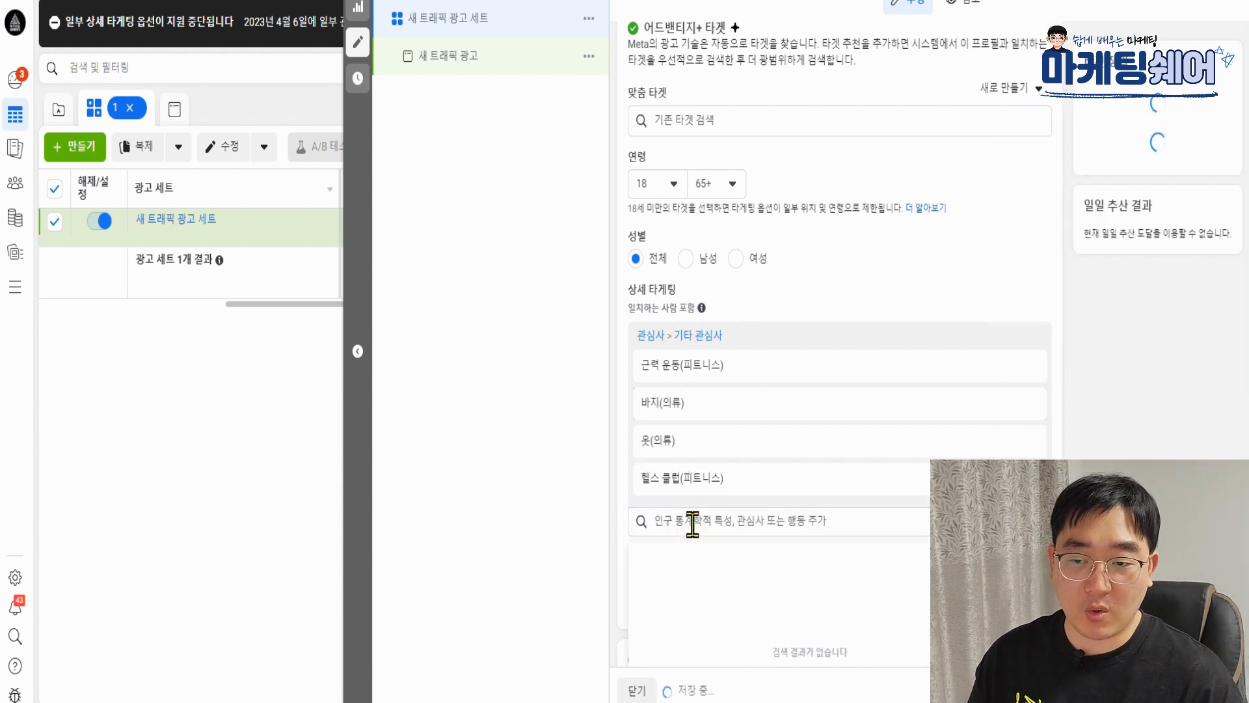
{"action": "type", "text": "레깅스"}
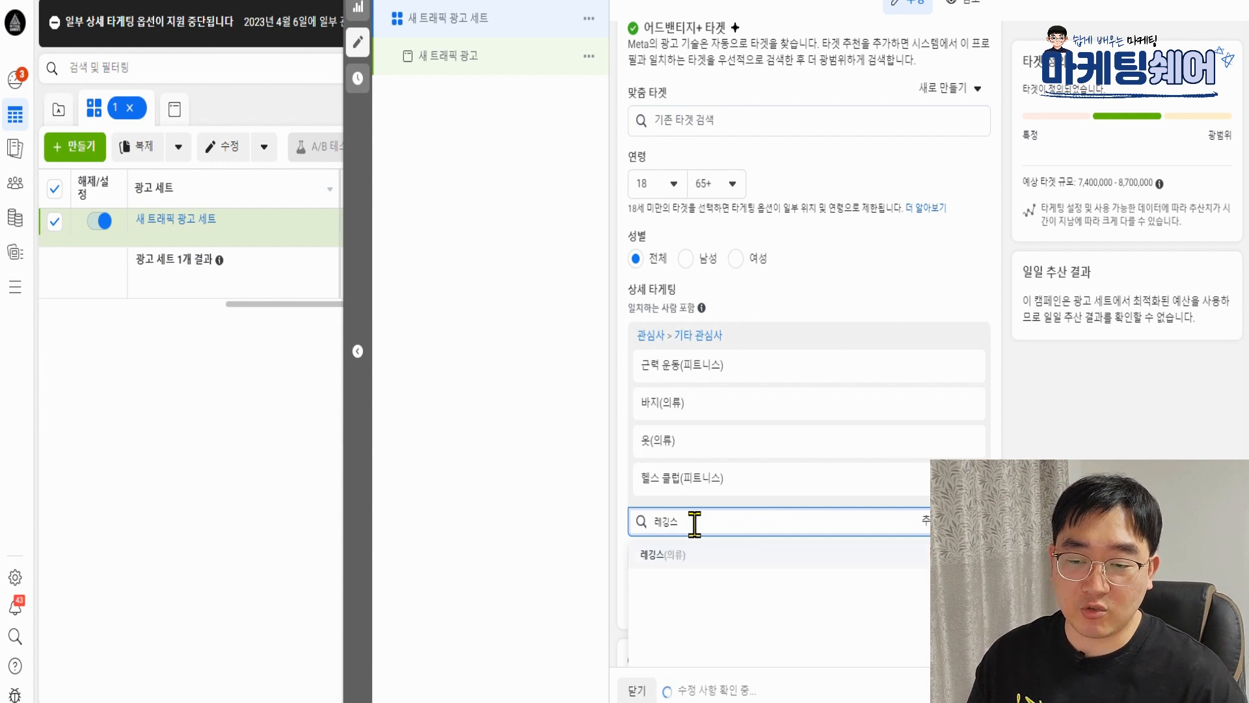
{"action": "left_click", "coordinate": [681, 564]}
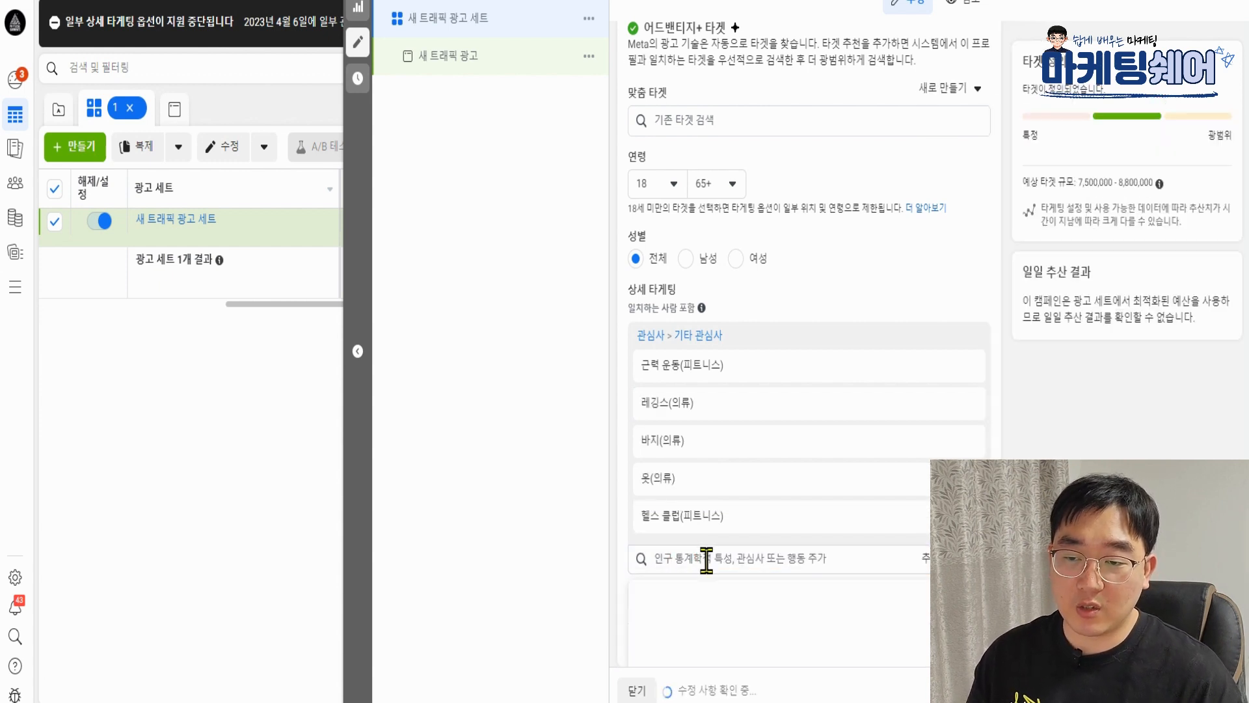
Step: Search the detailed targeting for 운동용품 and switch to the suggested interests (추천)
{"action": "type", "text": "운뒤동용품"}
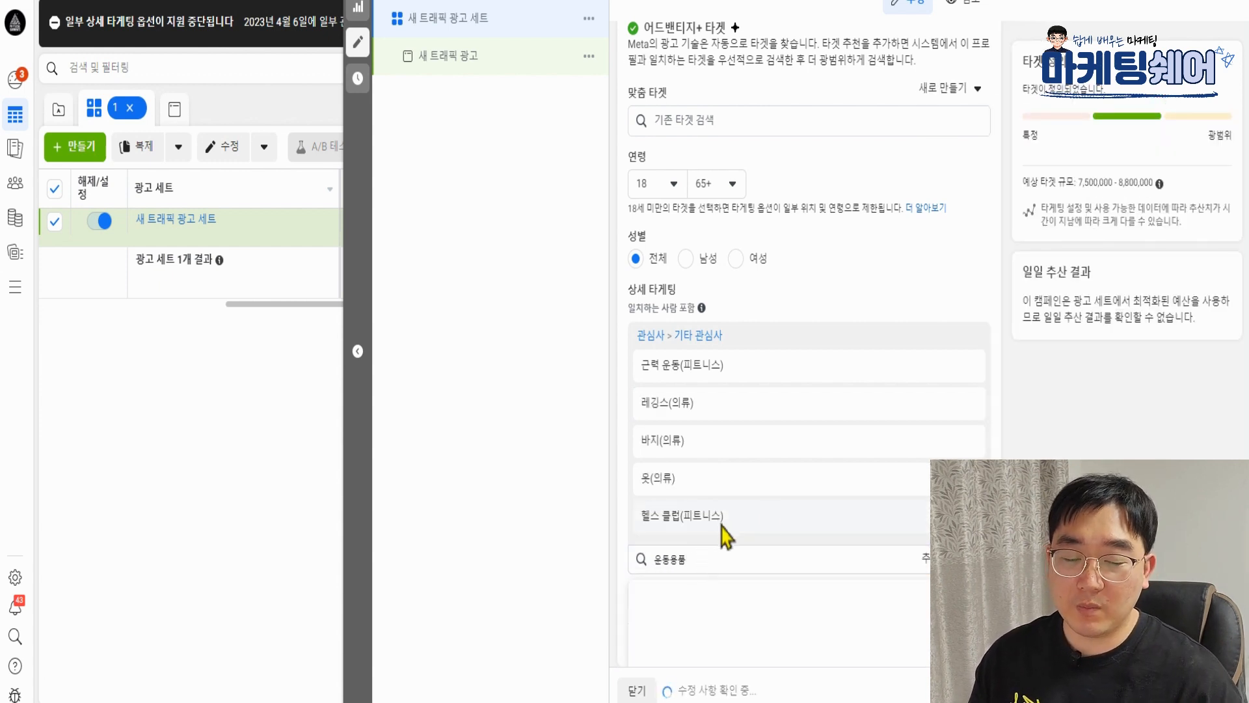
{"action": "scroll", "coordinate": [1068, 458], "scroll_direction": "down", "scroll_amount": 3}
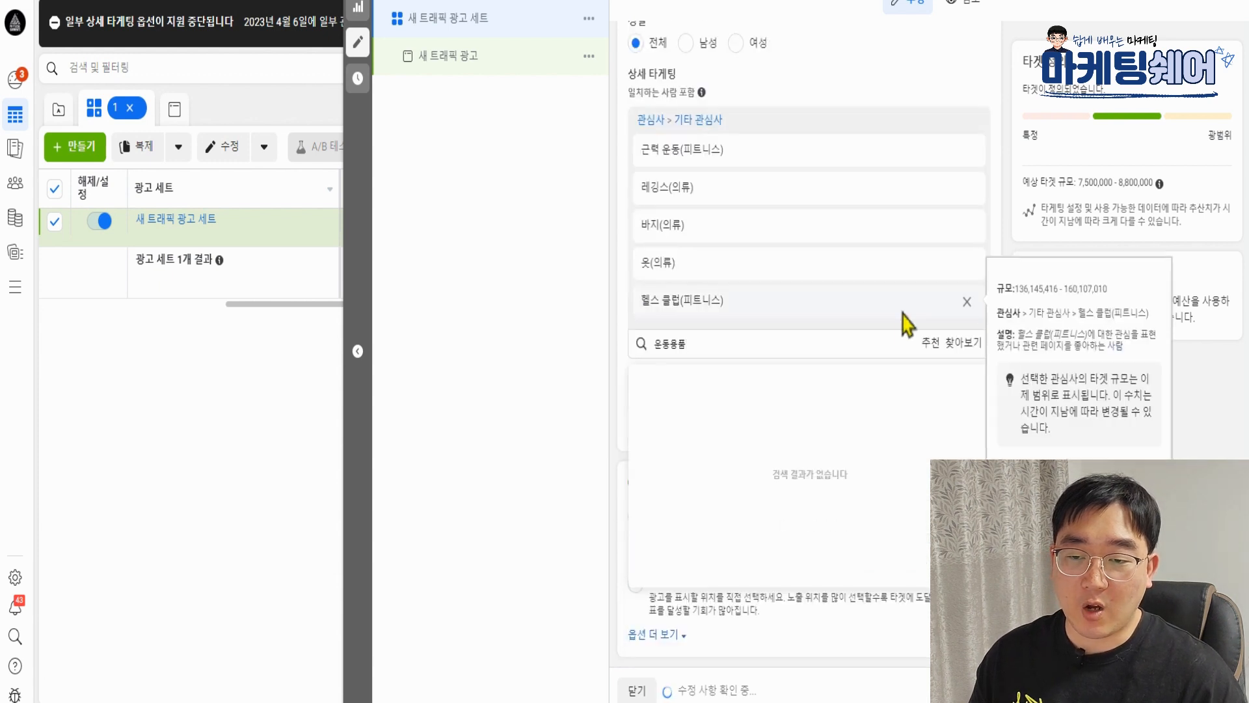
{"action": "left_click", "coordinate": [929, 343]}
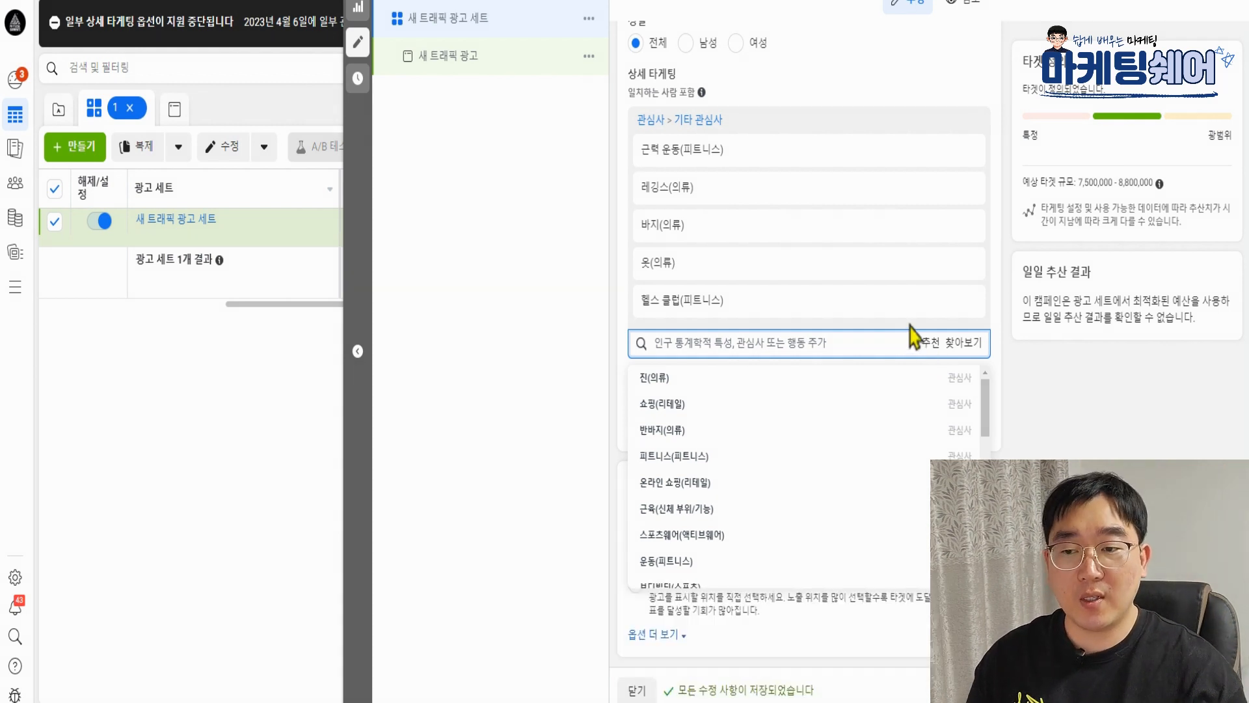
Step: Add the suggested interests 피트니스(피트니스), 스포츠웨어(액티브웨어), 스포츠웨어(패션) and 온라인 쇼핑(리테일) to the detailed targeting
{"action": "left_click", "coordinate": [731, 457]}
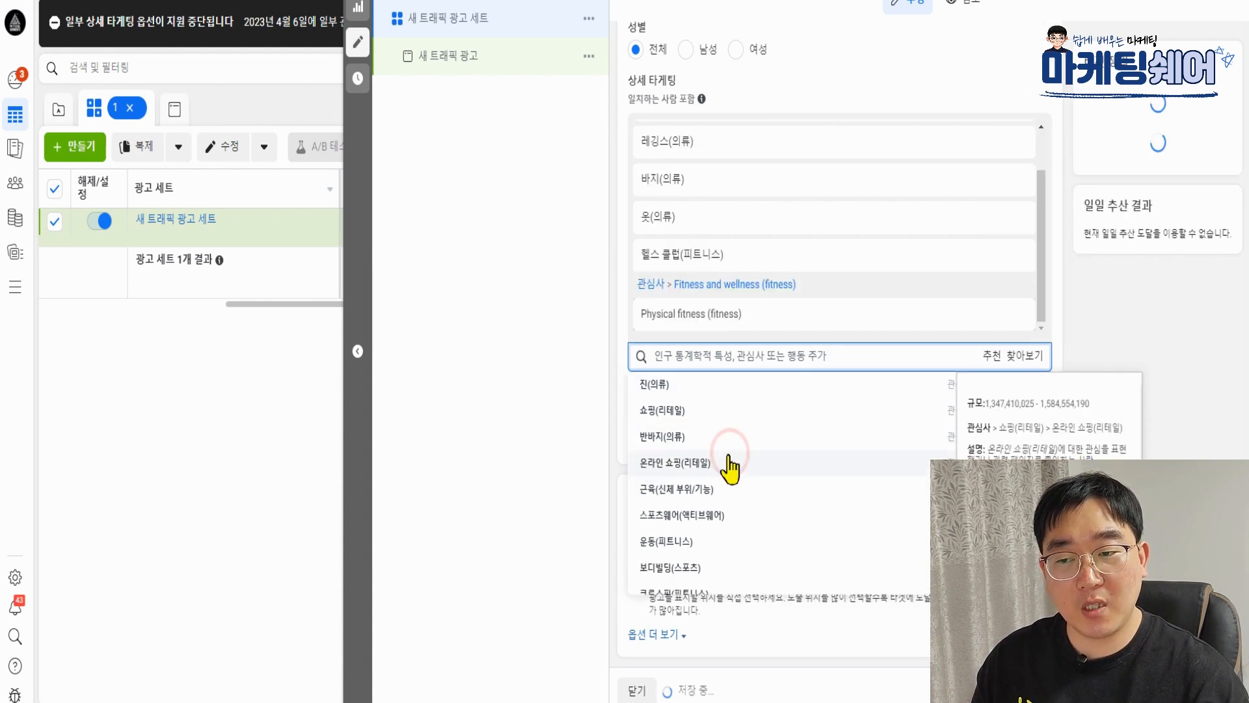
{"action": "left_click", "coordinate": [709, 519]}
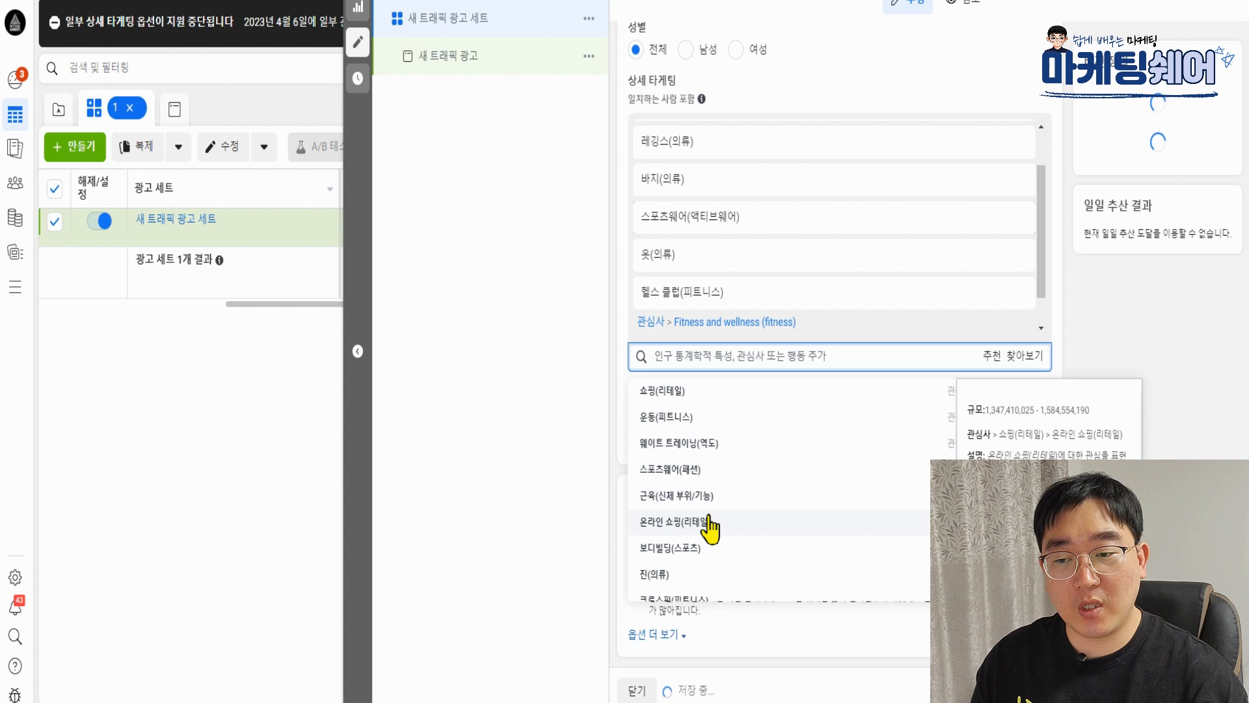
{"action": "left_click", "coordinate": [676, 473]}
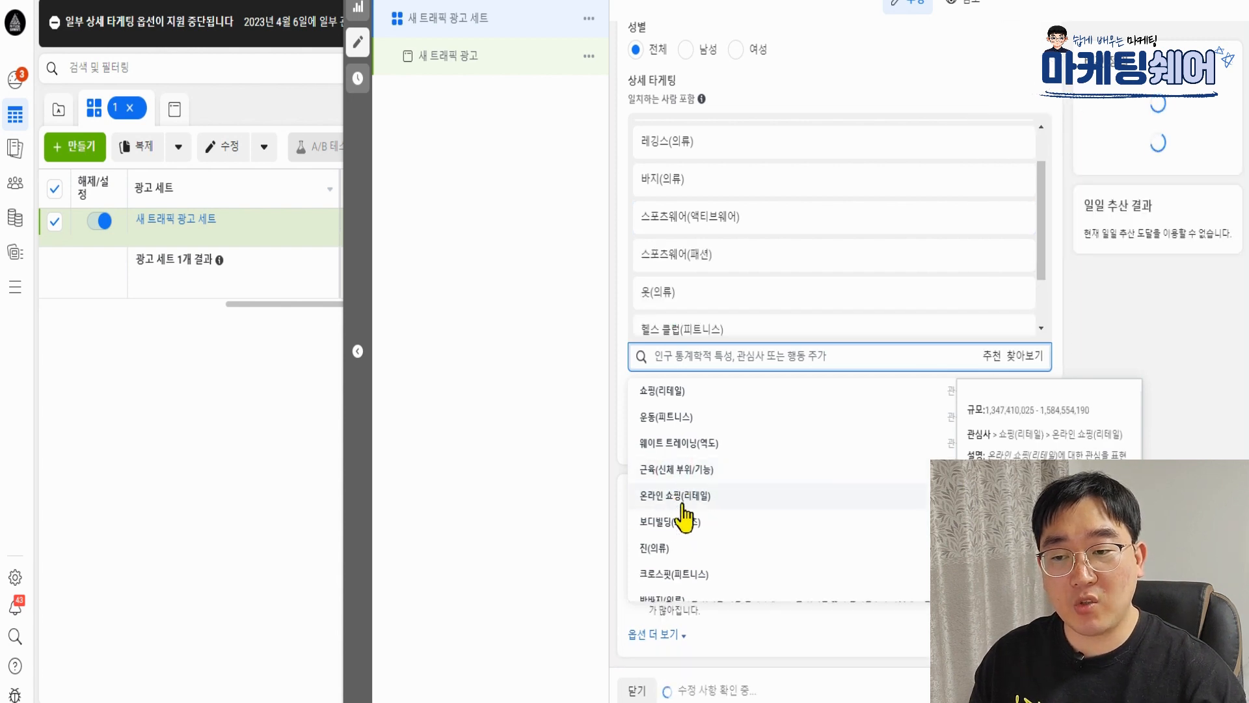
{"action": "left_click", "coordinate": [678, 499]}
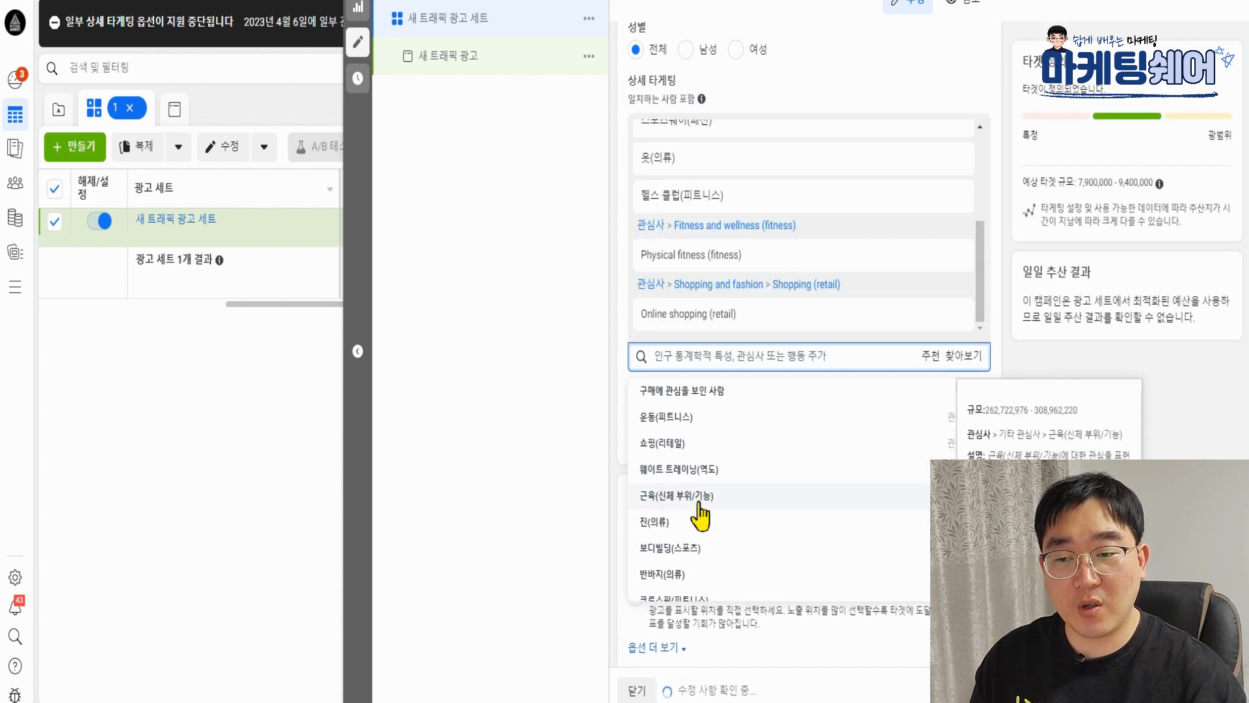
Step: Add the suggested interests 근육(신체 부위/기능), 웨이트 트레이닝(역도) and 운동(피트니스), and close the suggestions
{"action": "left_click", "coordinate": [698, 506]}
{"action": "left_click", "coordinate": [701, 478]}
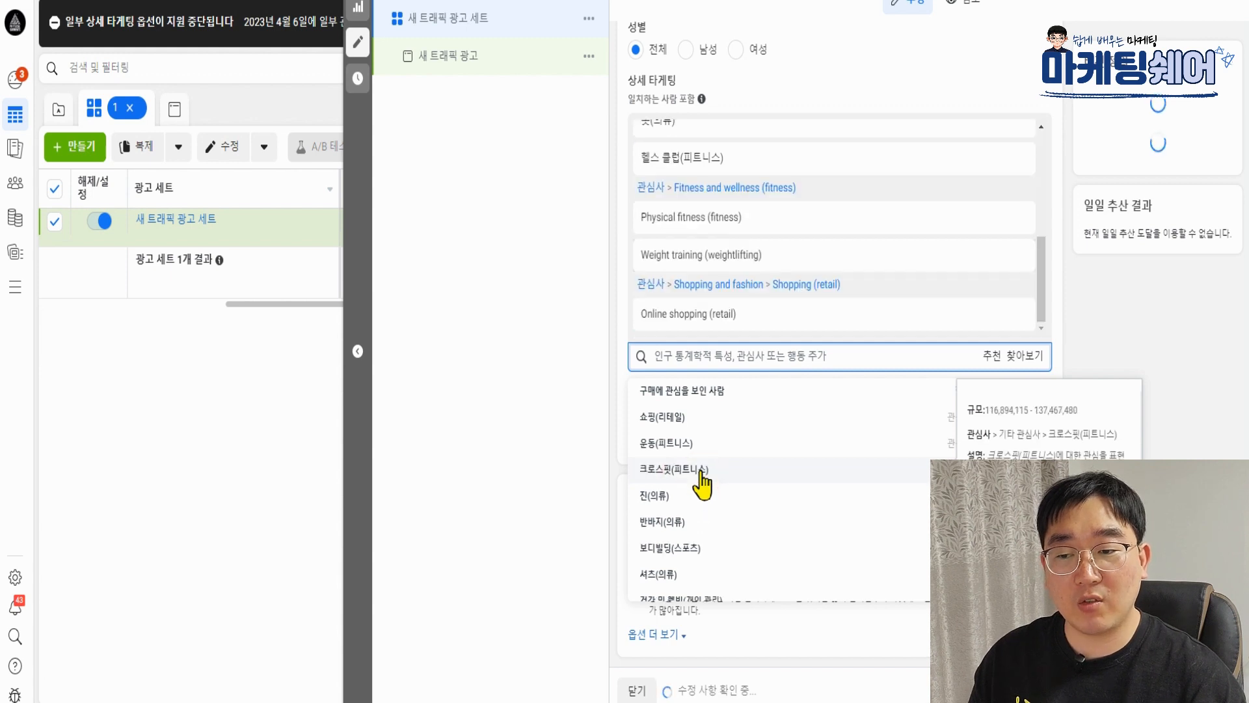
{"action": "left_click", "coordinate": [704, 444]}
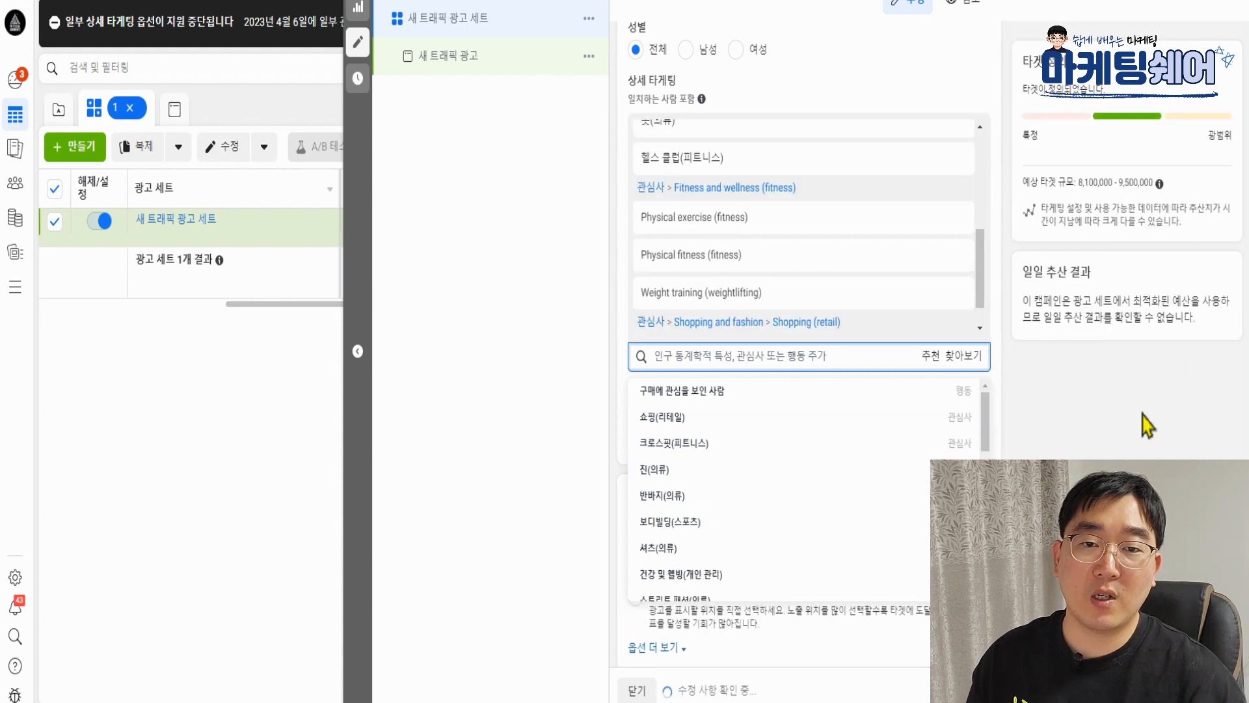
{"action": "left_click", "coordinate": [992, 404]}
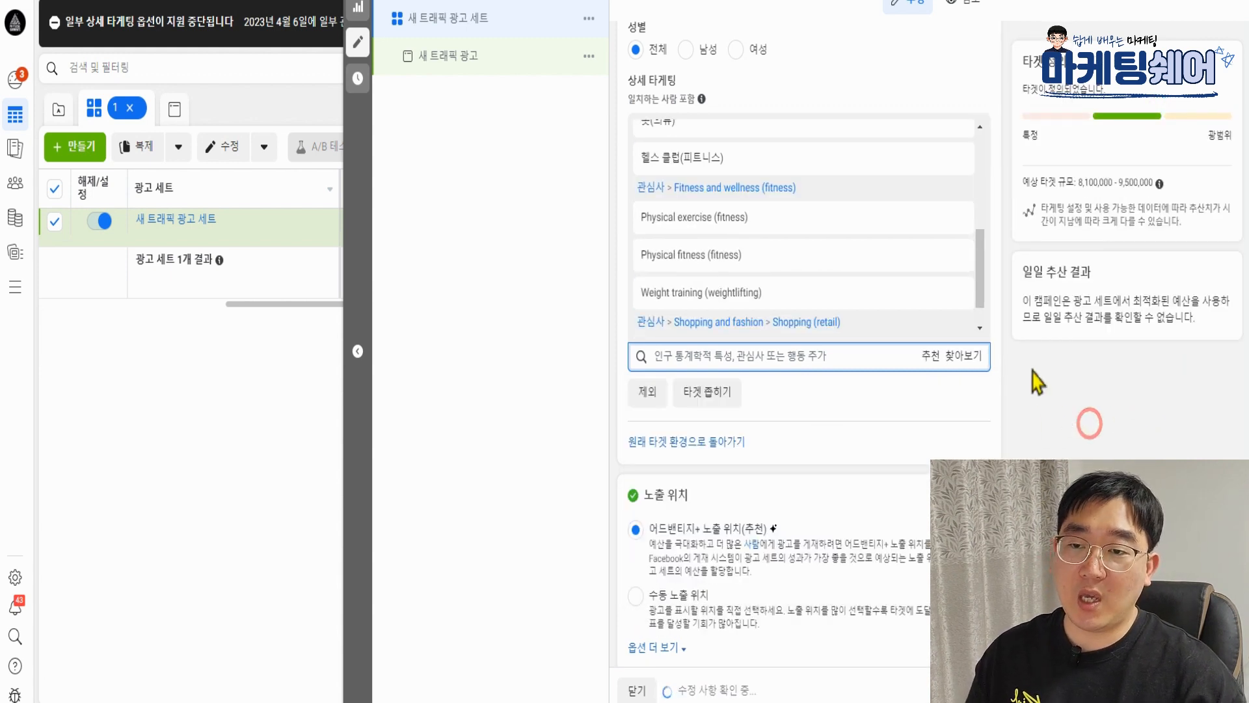
Step: Remove the interest 근력 운동(피트니스) from the start of the detailed targeting list
{"action": "left_click_drag", "start_coordinate": [979, 277], "coordinate": [982, 181]}
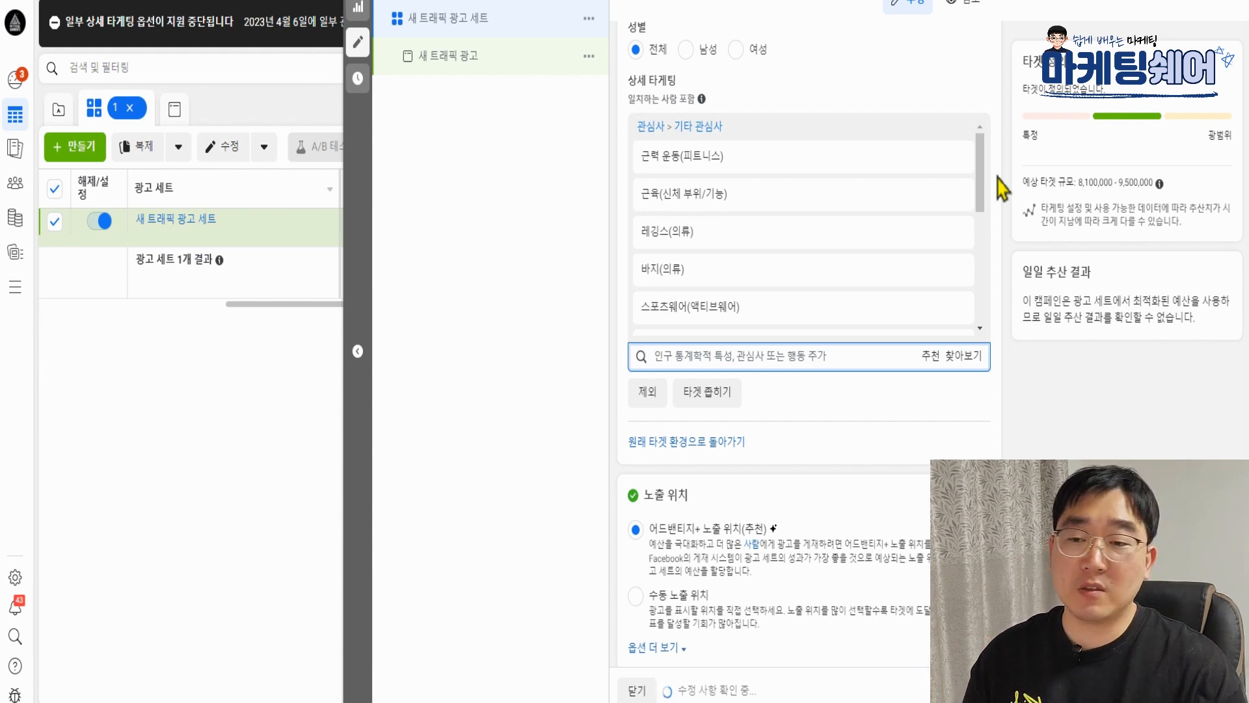
{"action": "mouse_move", "coordinate": [981, 175]}
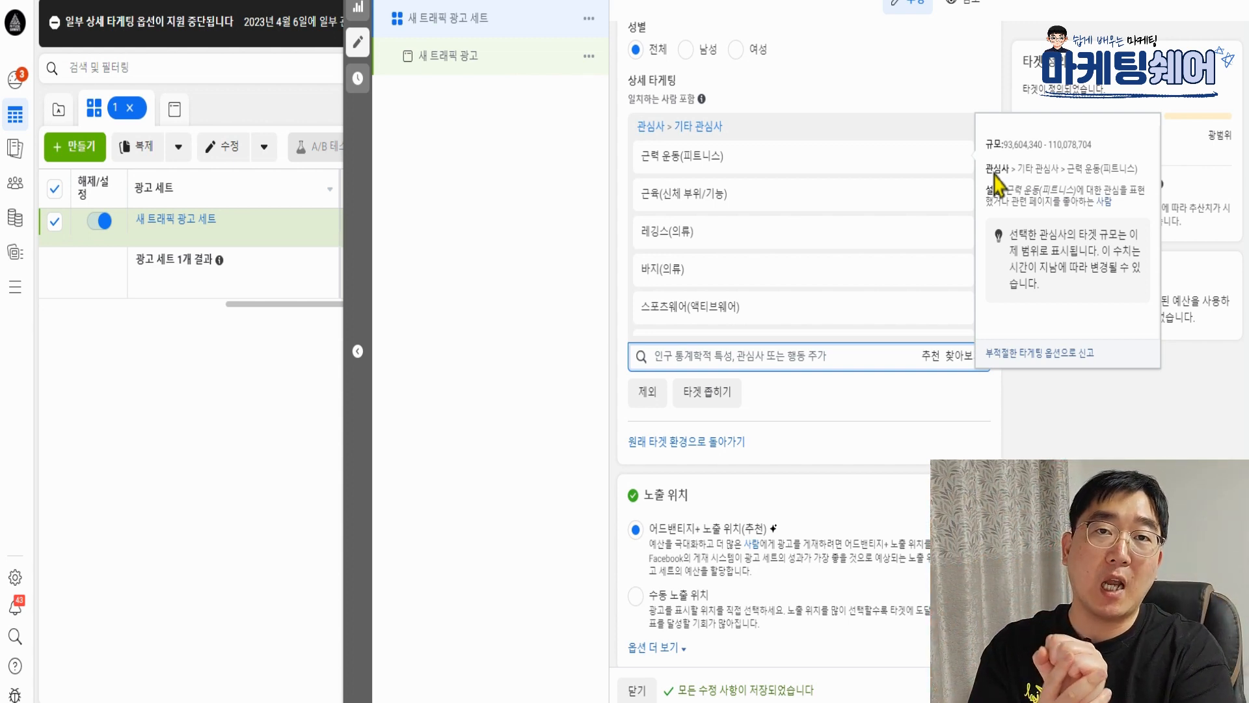
{"action": "left_click", "coordinate": [958, 158]}
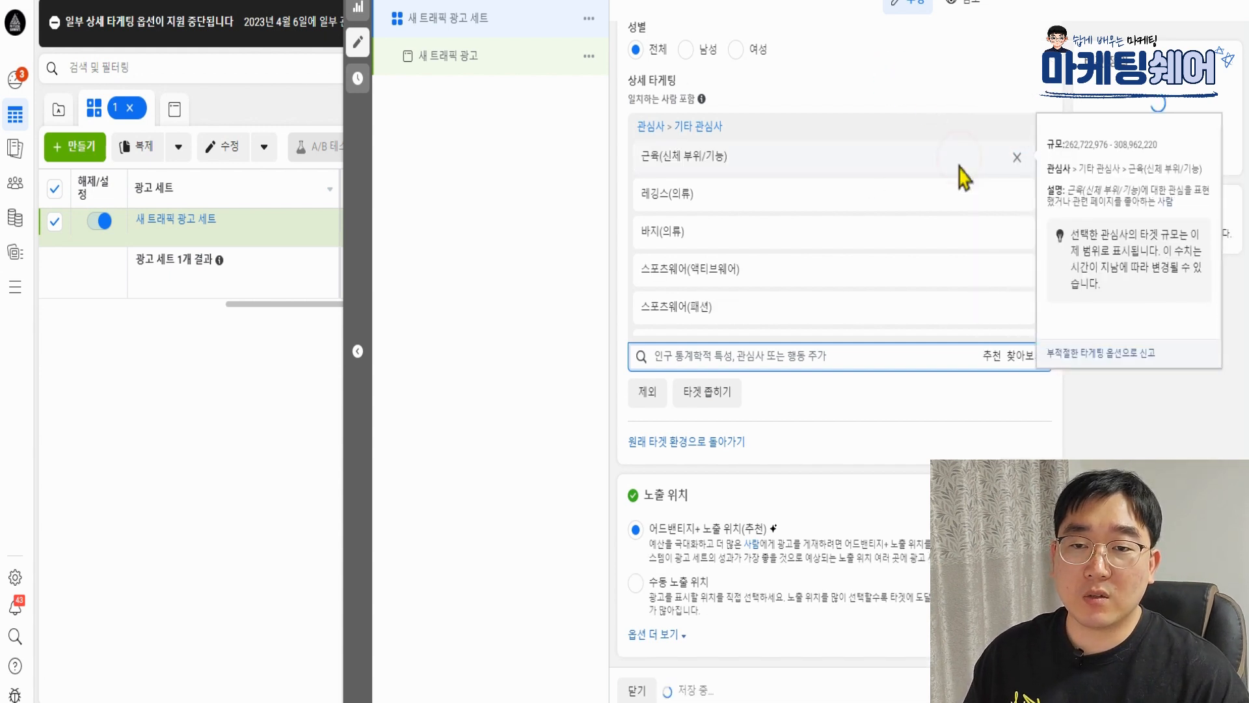
Step: Remove the interests 근육(신체 부위/기능), 레깅스(의류), 바지(의류), 스포츠웨어(패션), 옷(의류) and 헬스 클럽(피트니스) from the detailed targeting
{"action": "left_click", "coordinate": [955, 158]}
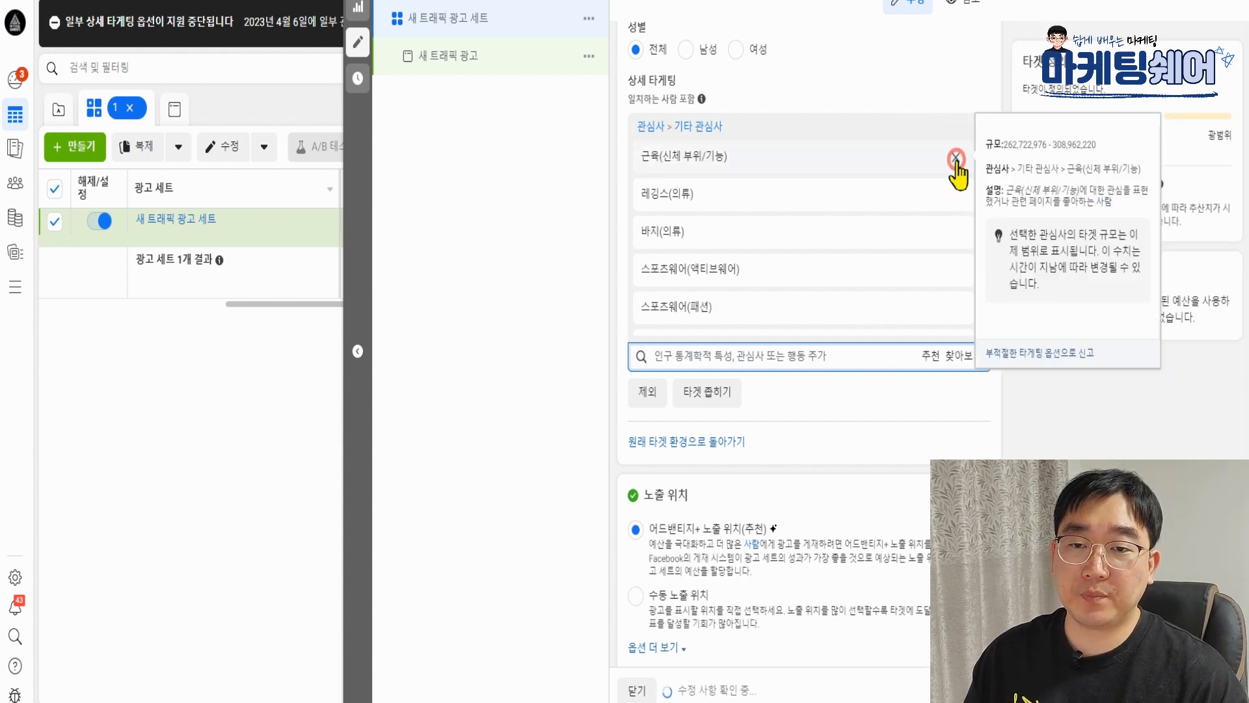
{"action": "left_click", "coordinate": [977, 163]}
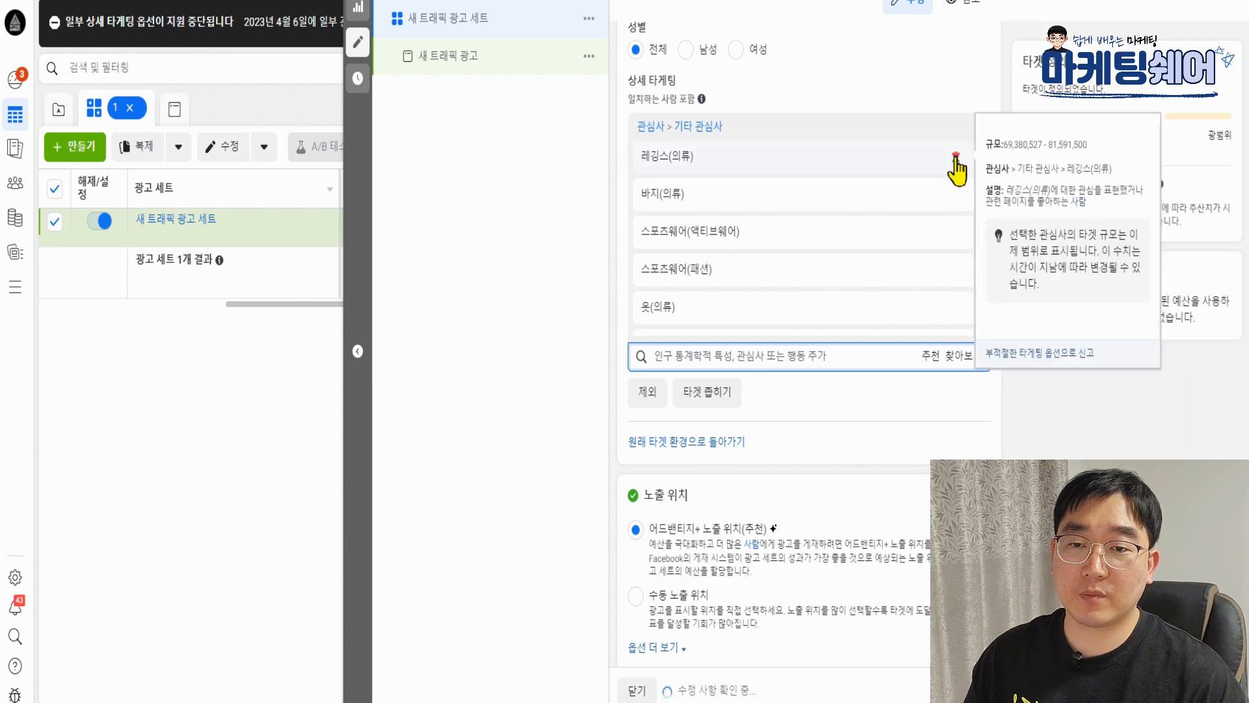
{"action": "left_click", "coordinate": [956, 157]}
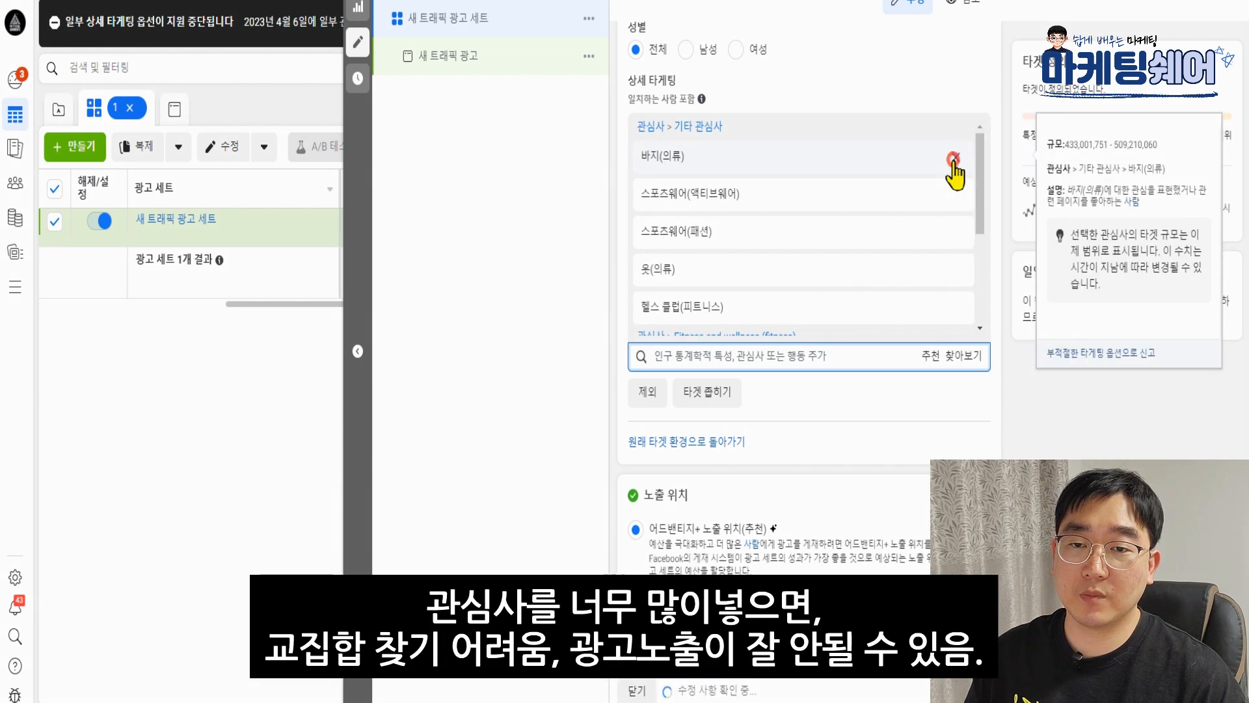
{"action": "left_click", "coordinate": [956, 157]}
{"action": "left_click", "coordinate": [954, 194]}
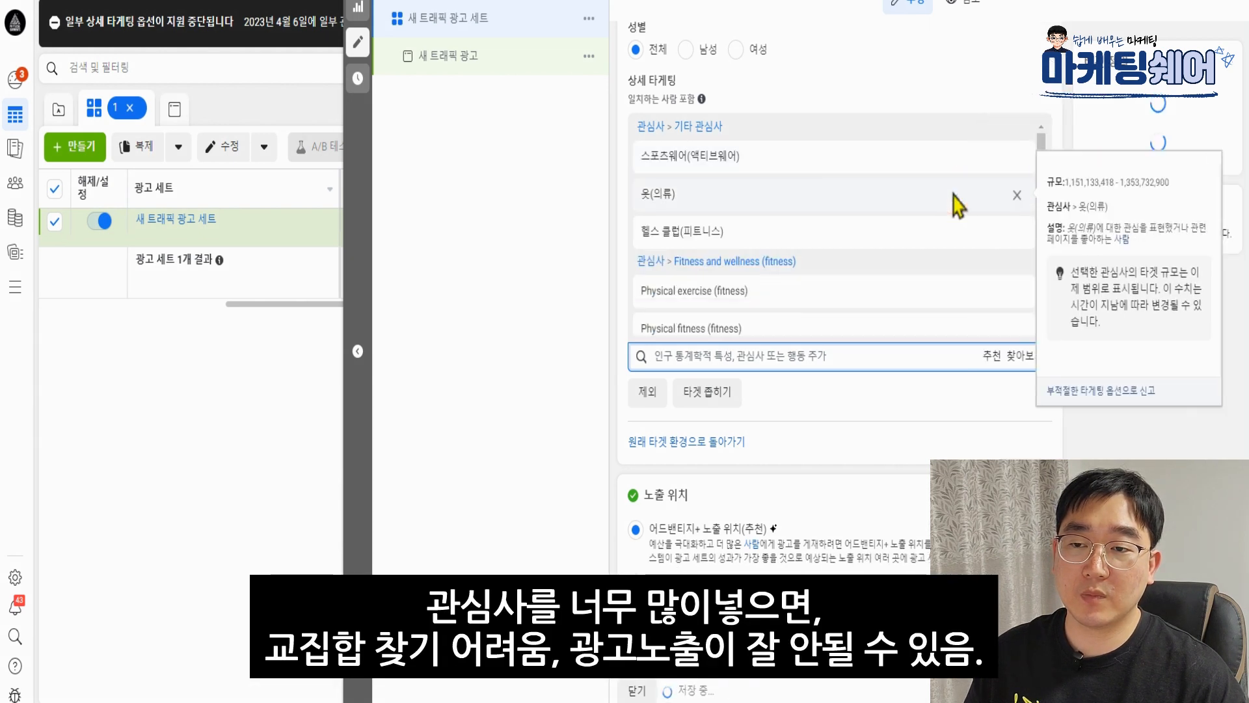
{"action": "left_click", "coordinate": [954, 194]}
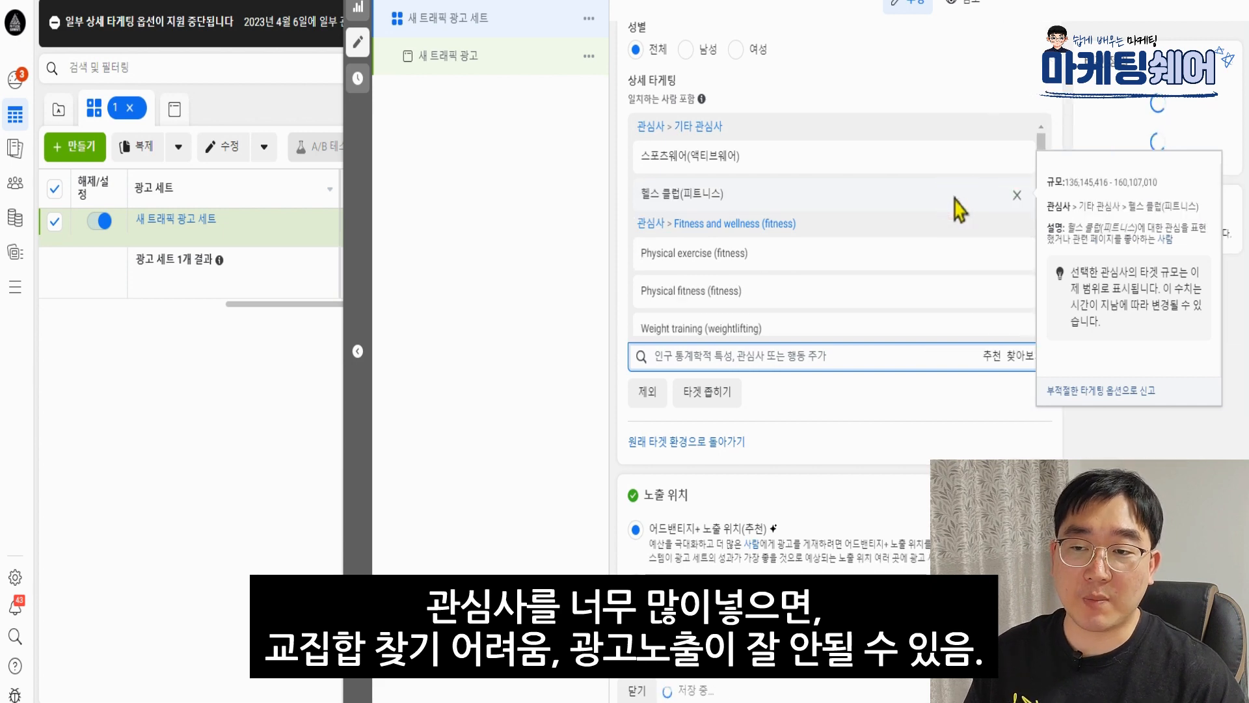
{"action": "left_click", "coordinate": [958, 196]}
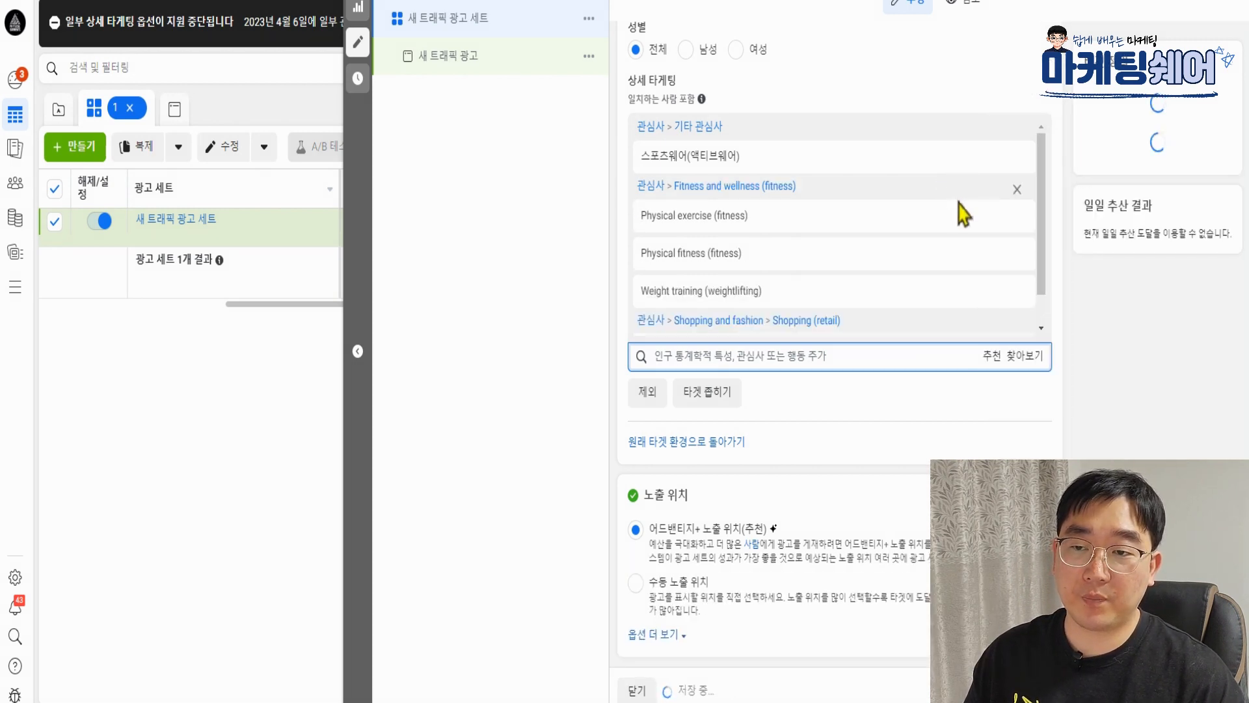
Step: Remove Physical exercise (fitness), Physical fitness (fitness), Weight training (weightlifting) and Online shopping (retail) from the detailed targeting
{"action": "left_click", "coordinate": [957, 214]}
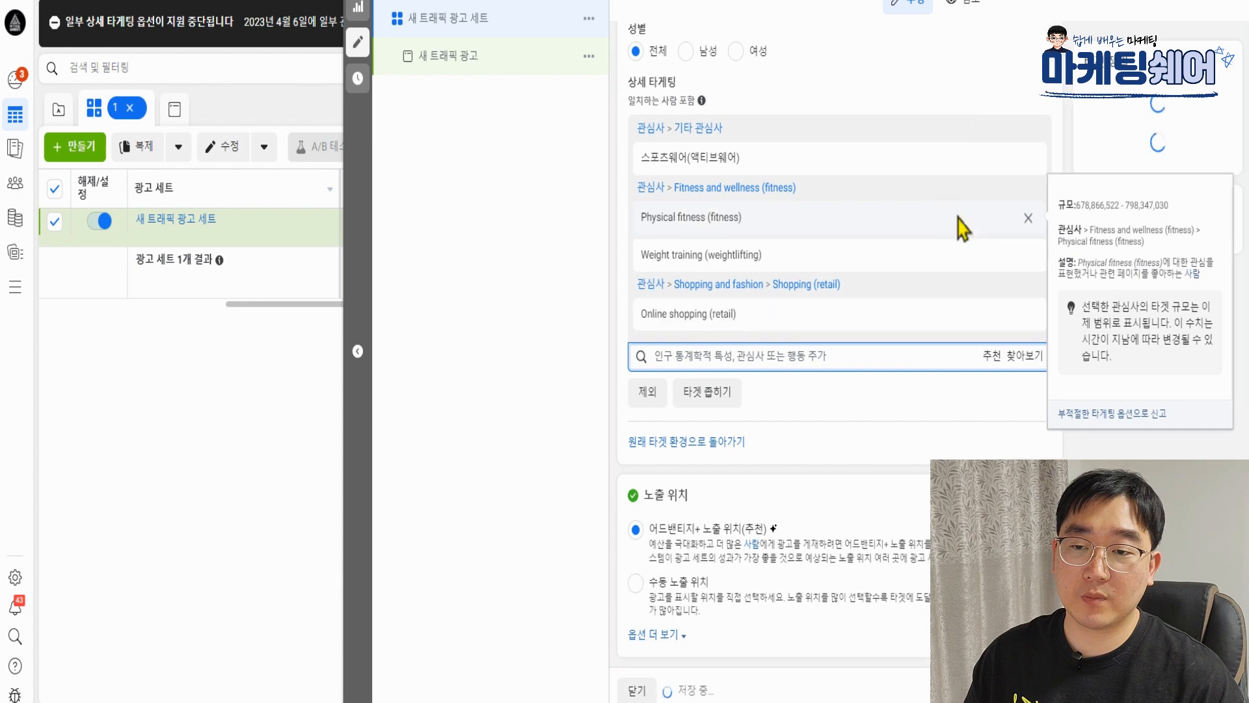
{"action": "left_click", "coordinate": [965, 219]}
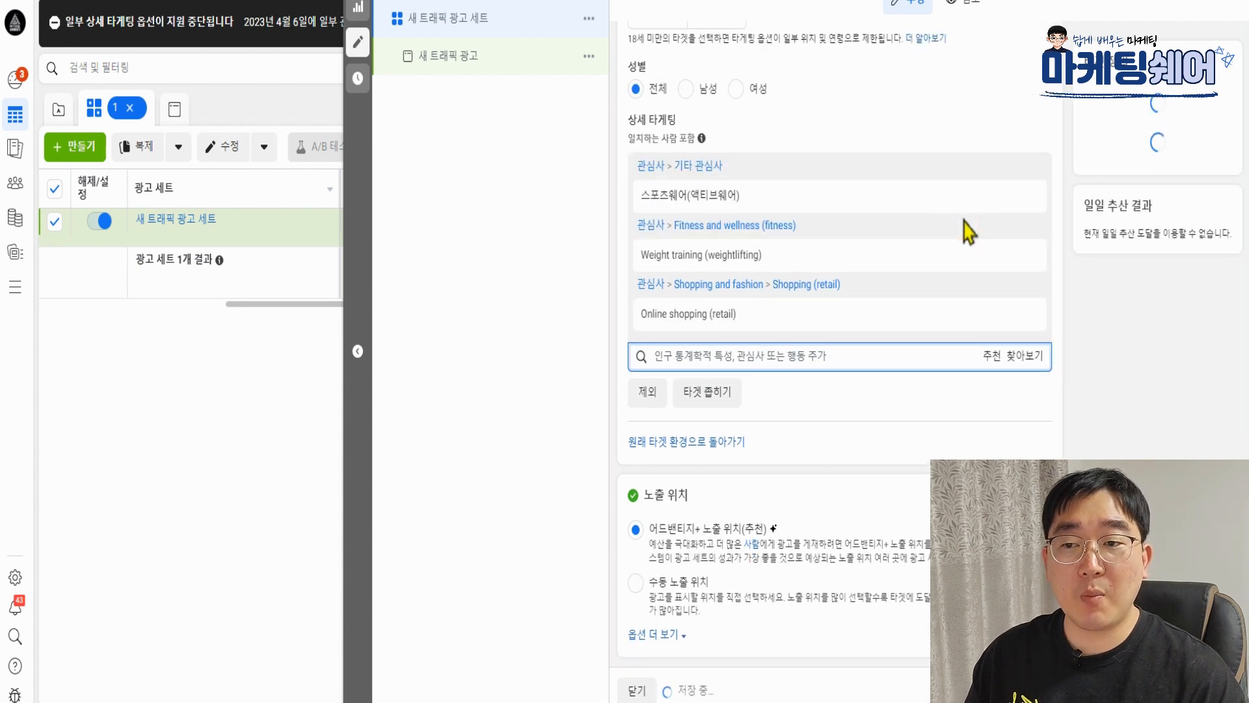
{"action": "left_click", "coordinate": [967, 249]}
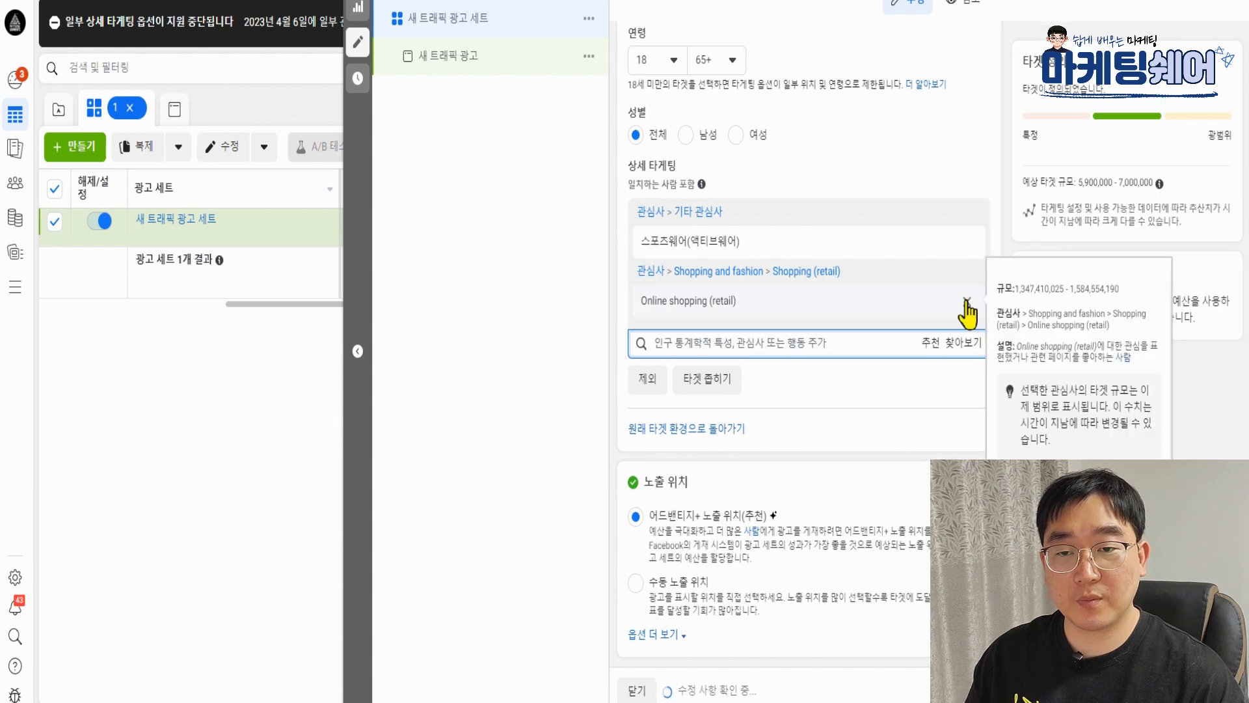
{"action": "left_click", "coordinate": [967, 301]}
Step: Search the detailed targeting for 근력 and add the interest 근력 운동(피트니스)
{"action": "left_click", "coordinate": [704, 357]}
{"action": "type", "text": "근력"}
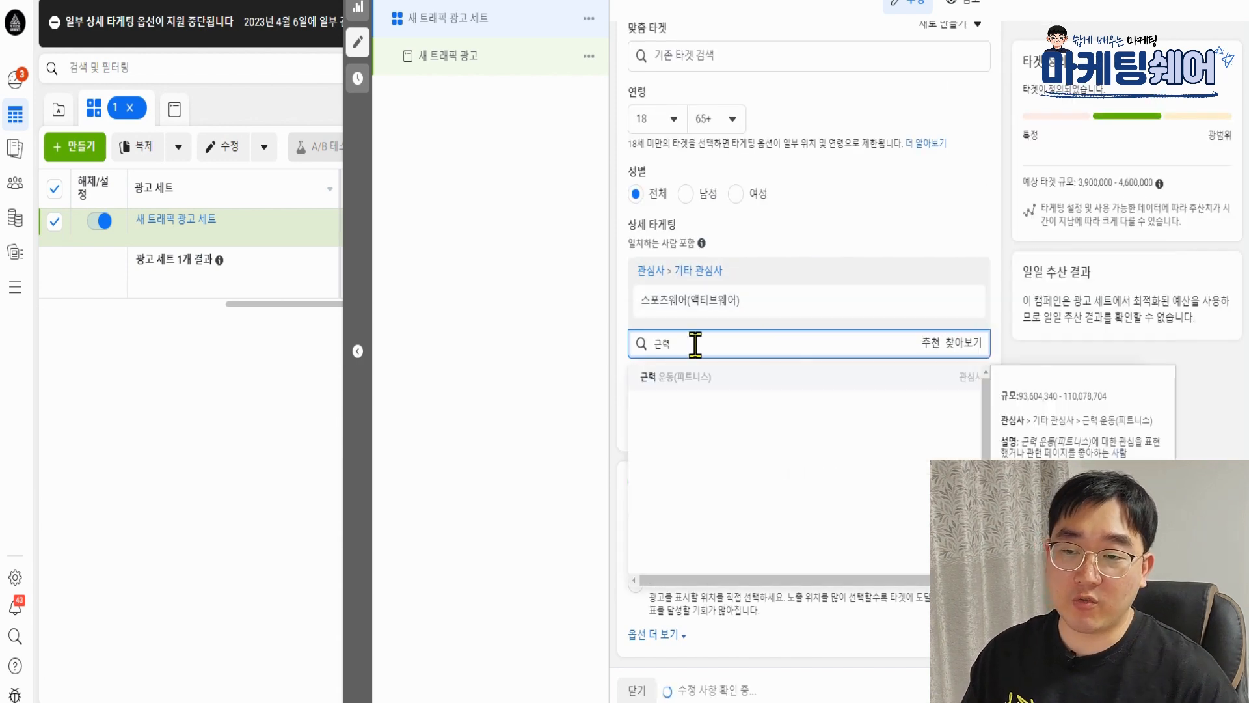
{"action": "left_click", "coordinate": [683, 379]}
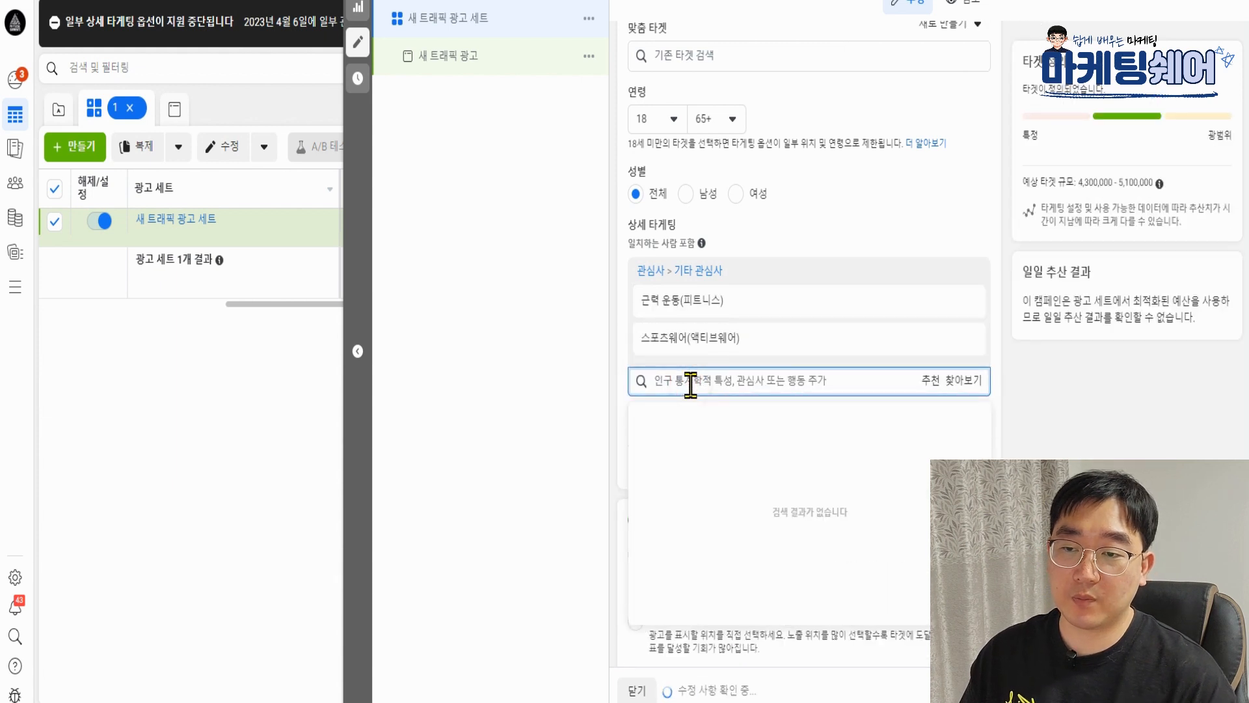
Step: Search for 온라인 and 구매 in the detailed targeting, adding the interest 온라인 쇼핑(리테일) and the behavior 구매에 관심을 보인 사람
{"action": "type", "text": "사"}
{"action": "key", "text": "BackSpace"}
{"action": "key", "text": "BackSpace"}
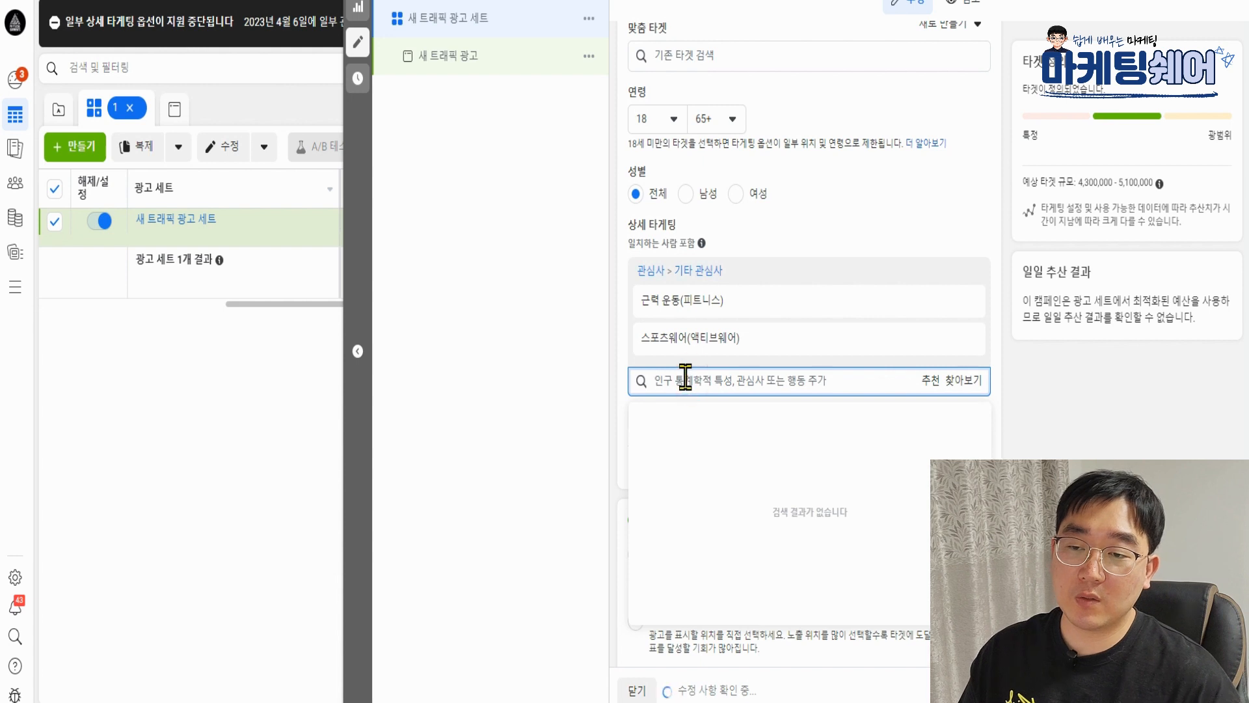
{"action": "type", "text": "온라인"}
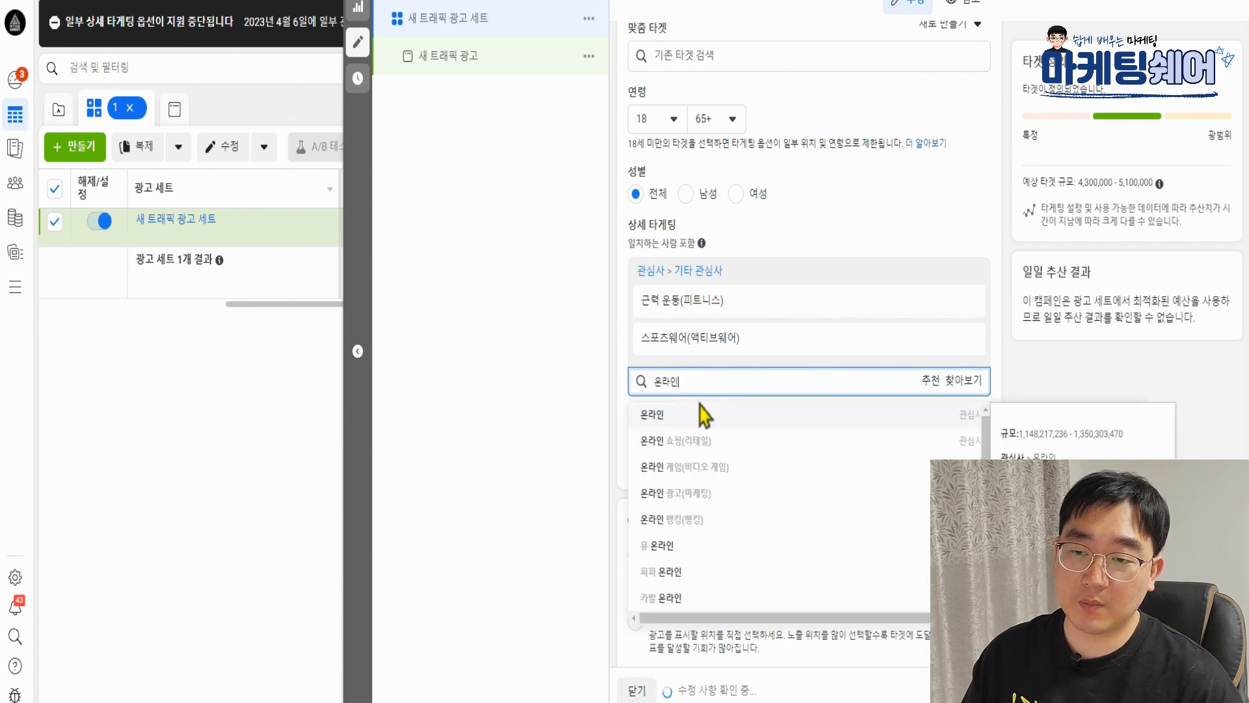
{"action": "left_click", "coordinate": [696, 441]}
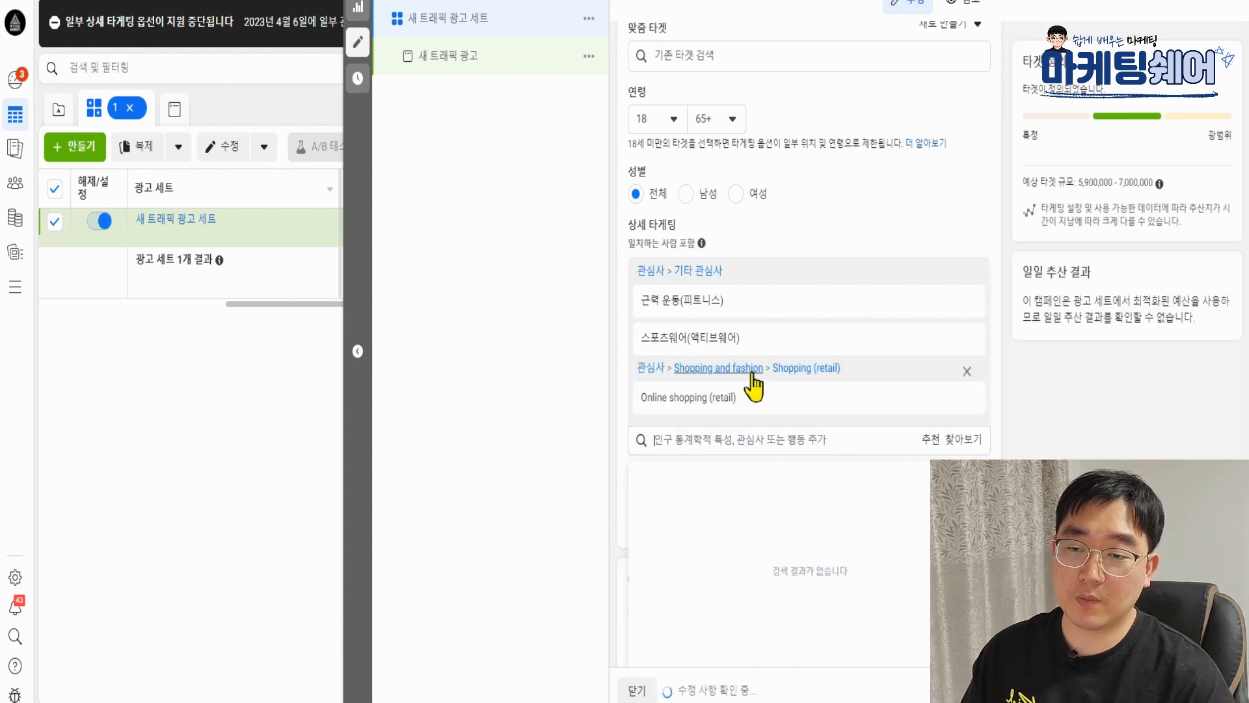
{"action": "type", "text": "구매"}
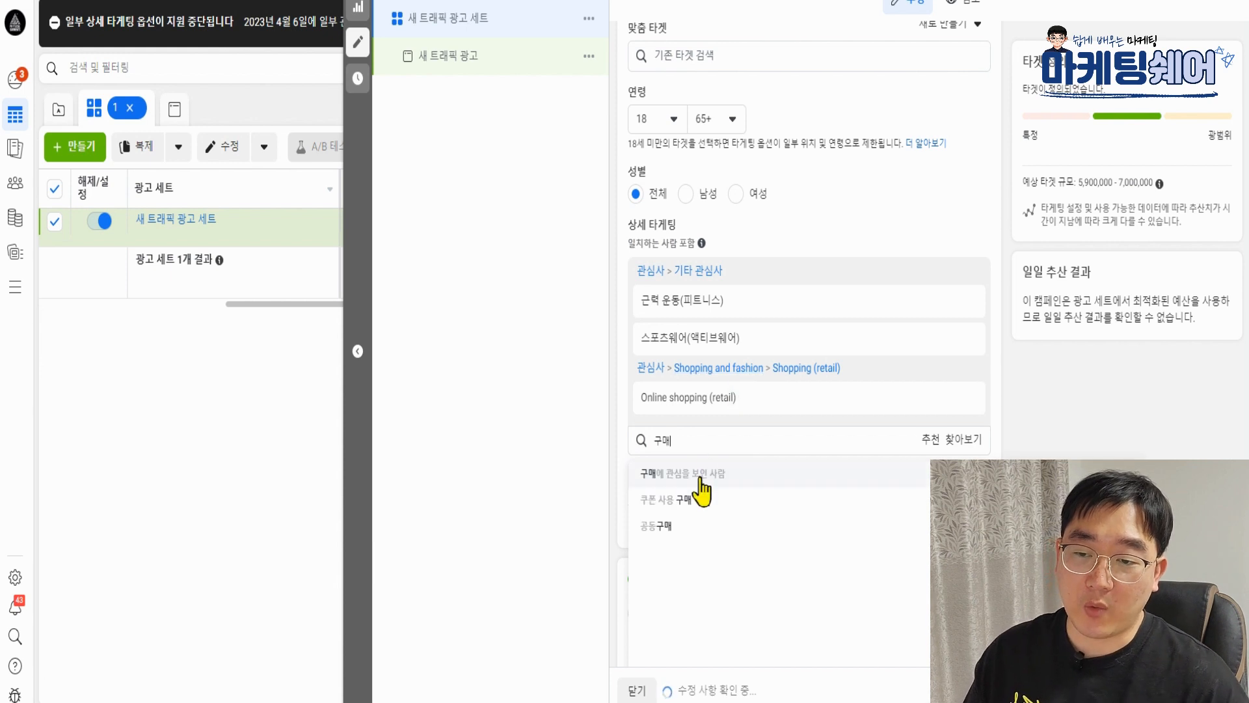
{"action": "left_click", "coordinate": [699, 478]}
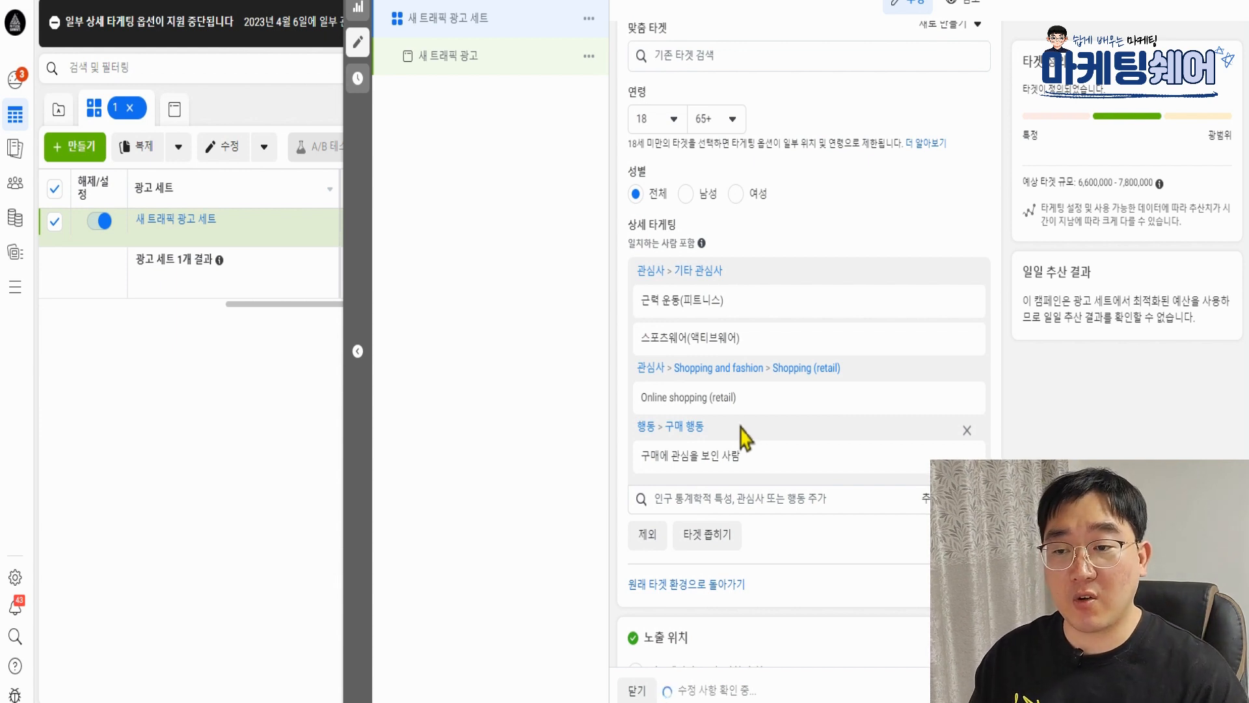
Step: Review the chosen detailed targeting entries and examine the estimated audience size (예상 타겟 규모) for the ad set
{"action": "mouse_move", "coordinate": [742, 402]}
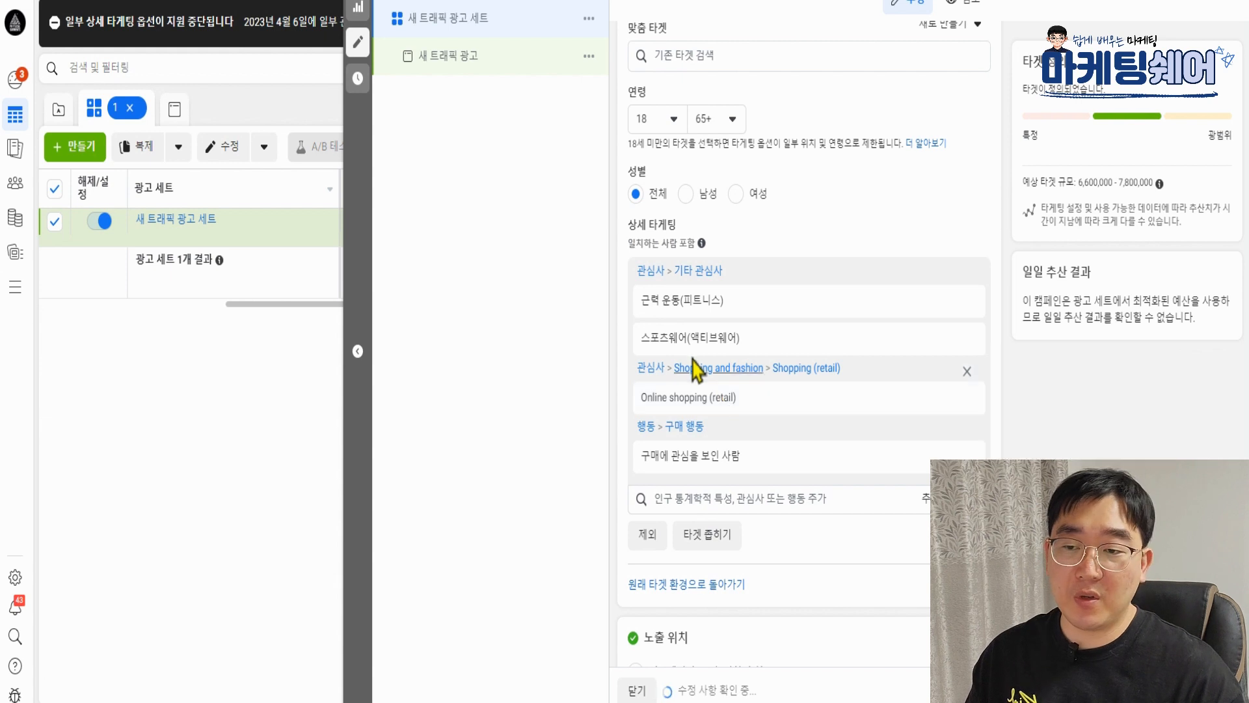
{"action": "mouse_move", "coordinate": [650, 307]}
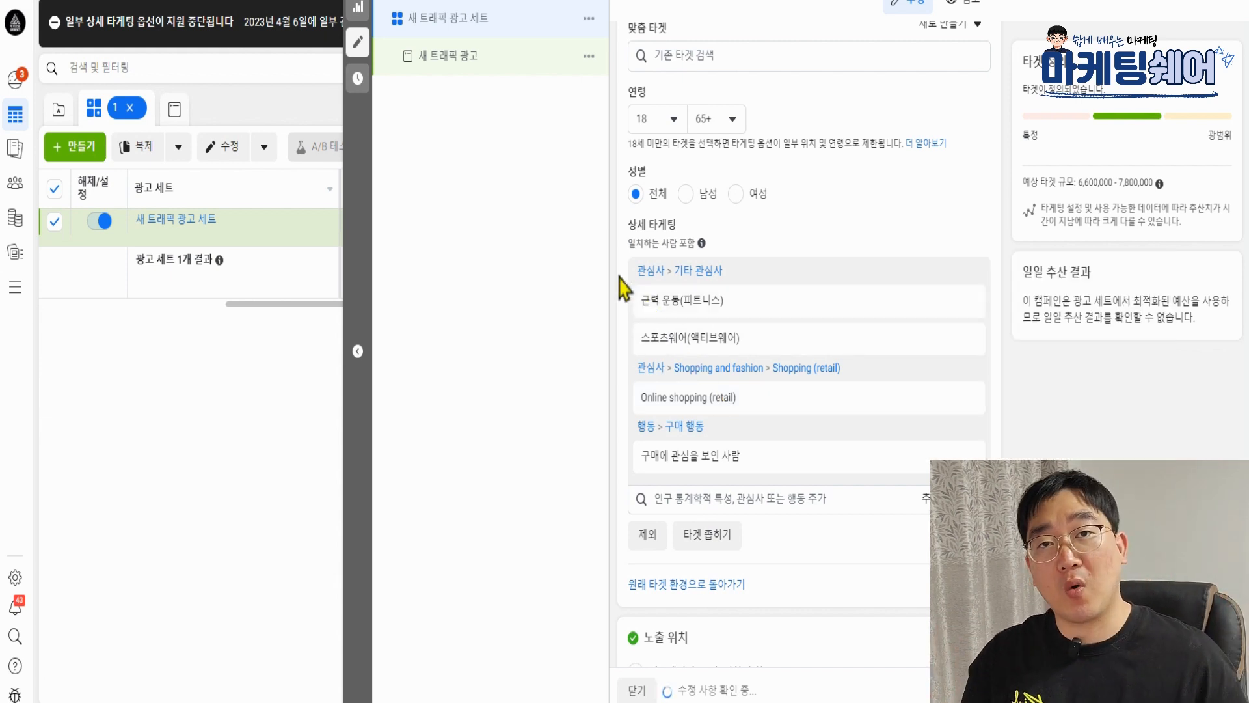
{"action": "mouse_move", "coordinate": [722, 356]}
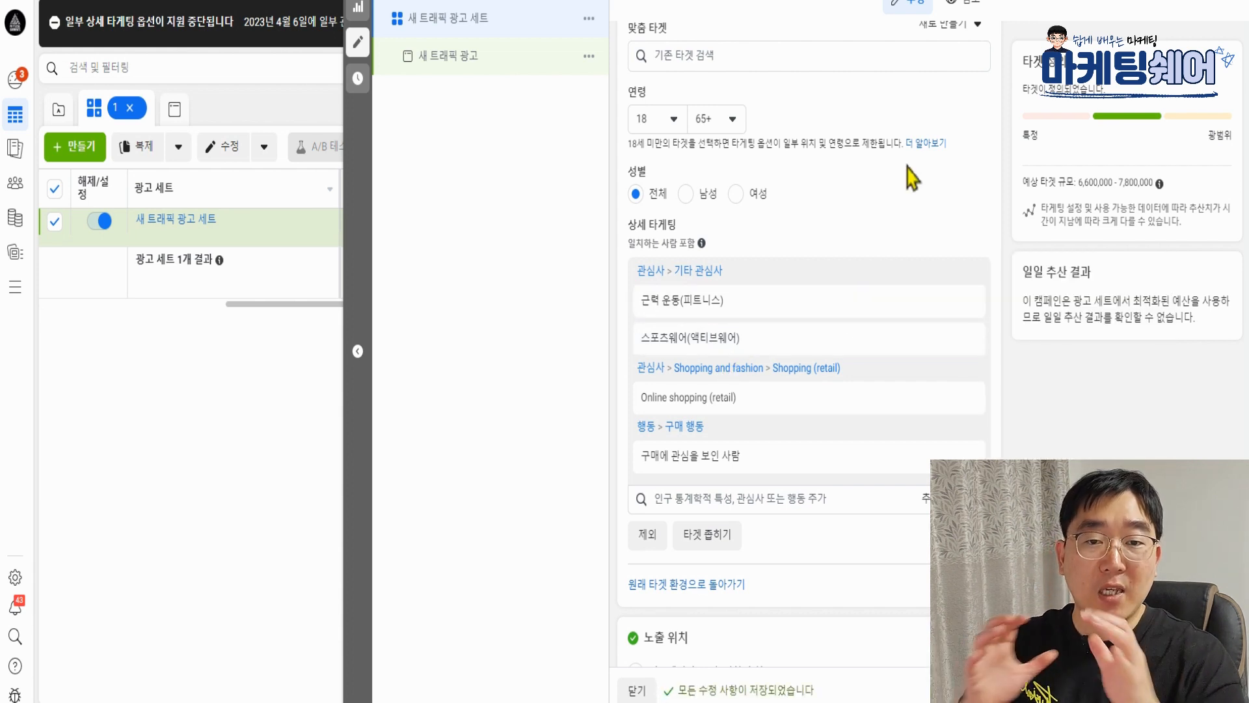
{"action": "left_click_drag", "start_coordinate": [1116, 182], "coordinate": [1122, 182]}
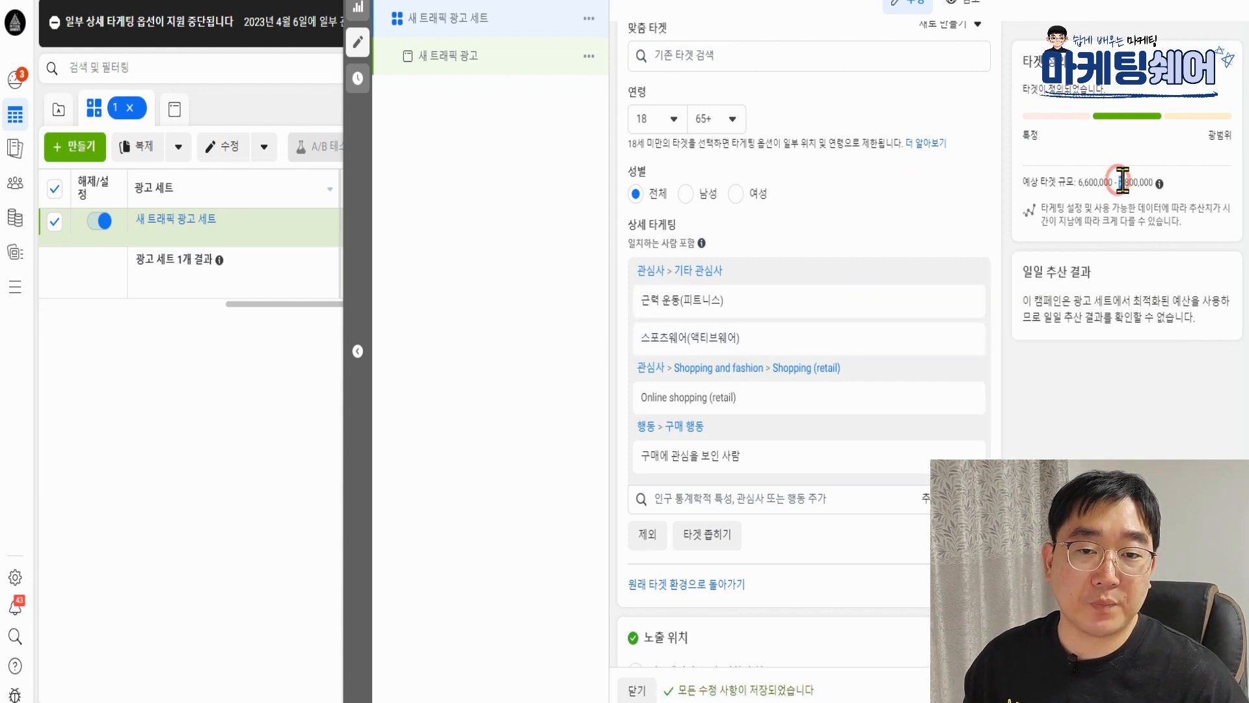
{"action": "mouse_move", "coordinate": [748, 312]}
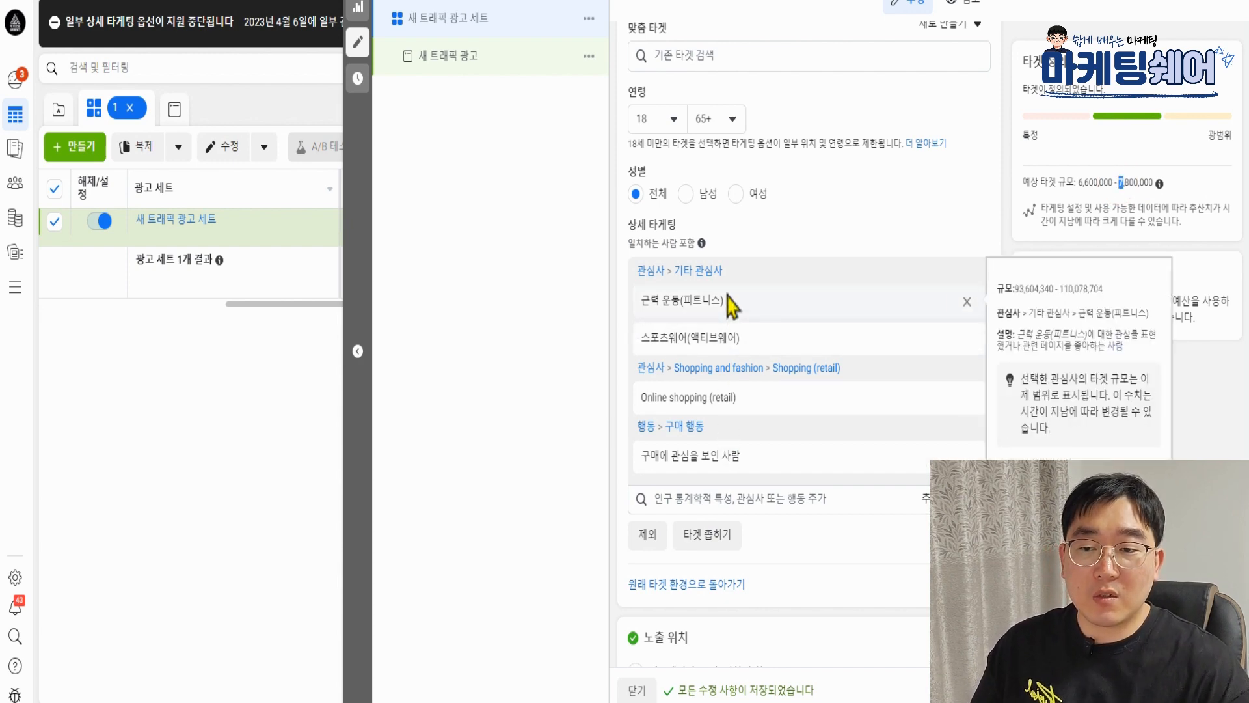
{"action": "scroll", "coordinate": [741, 461], "scroll_direction": "down", "scroll_amount": 3}
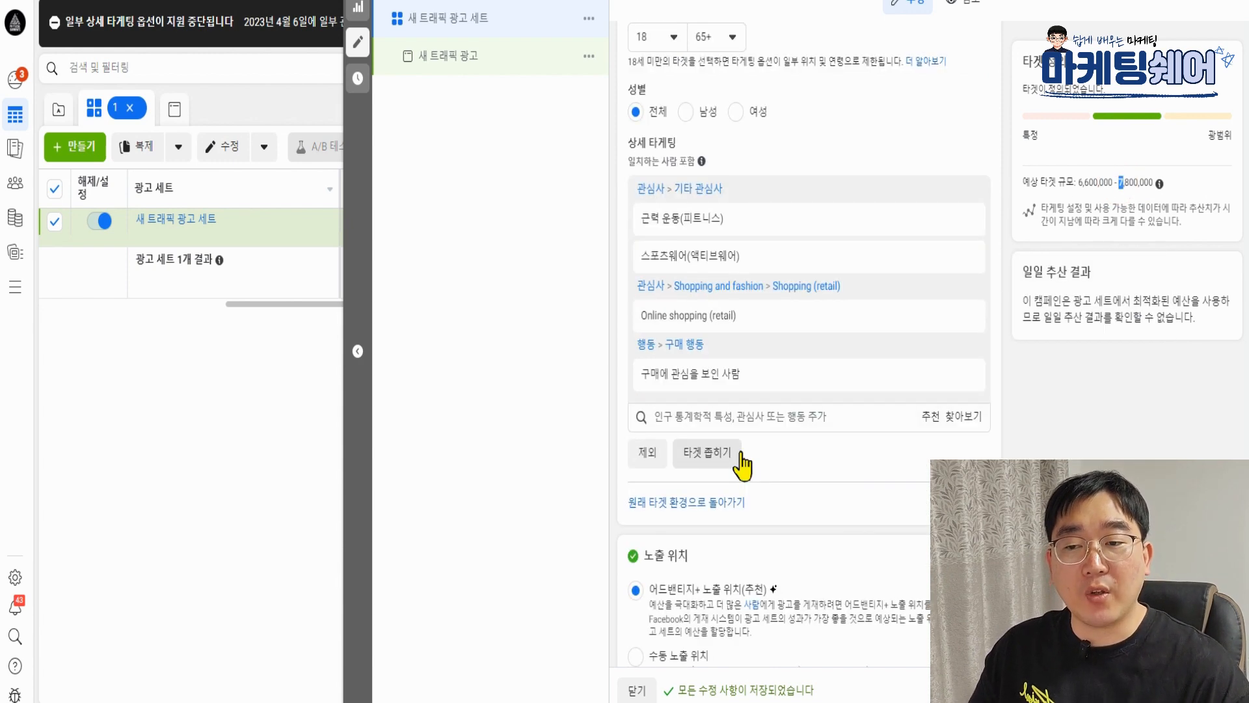
{"action": "scroll", "coordinate": [747, 460], "scroll_direction": "up", "scroll_amount": 3}
{"action": "mouse_move", "coordinate": [802, 427]}
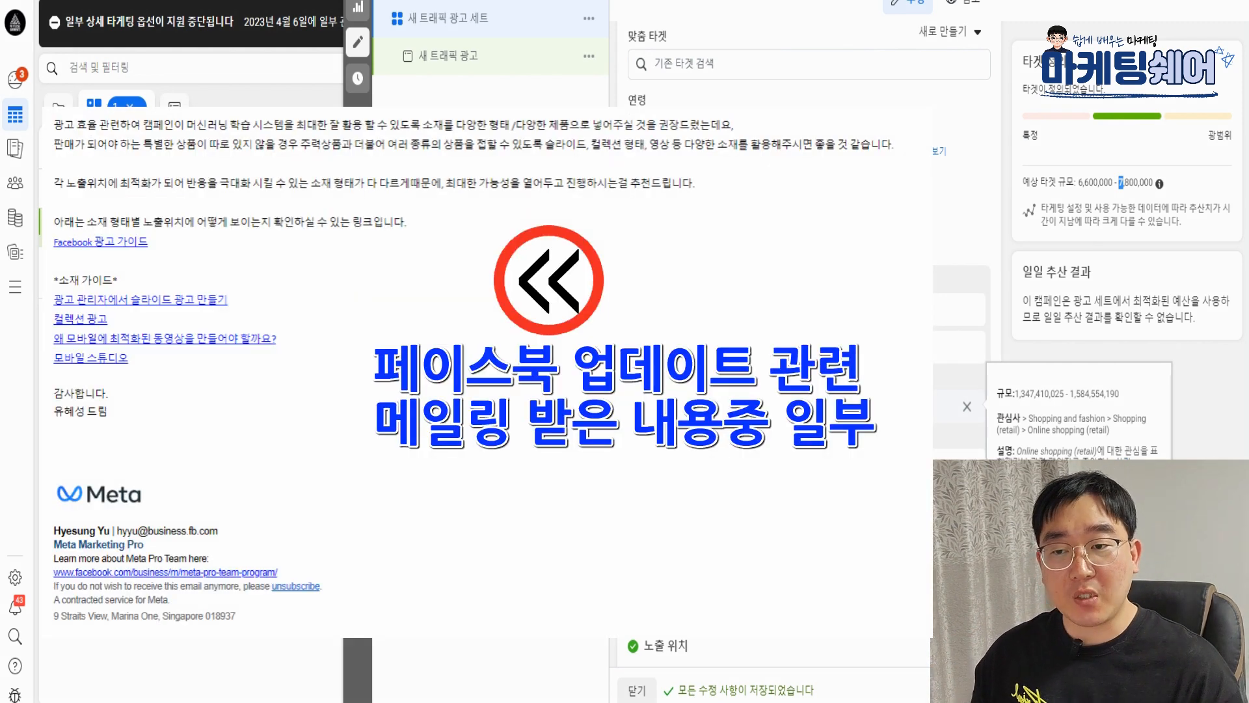
{"action": "scroll", "coordinate": [838, 238], "scroll_direction": "down", "scroll_amount": 3}
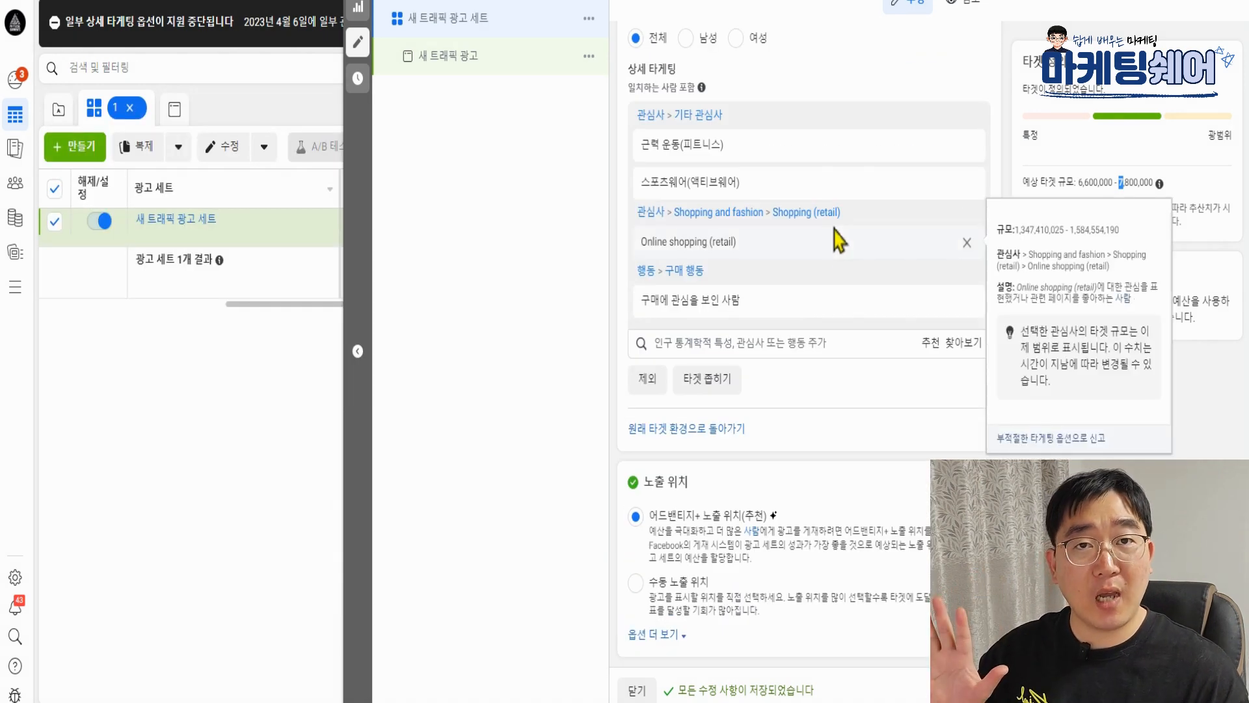
{"action": "left_click", "coordinate": [1083, 184]}
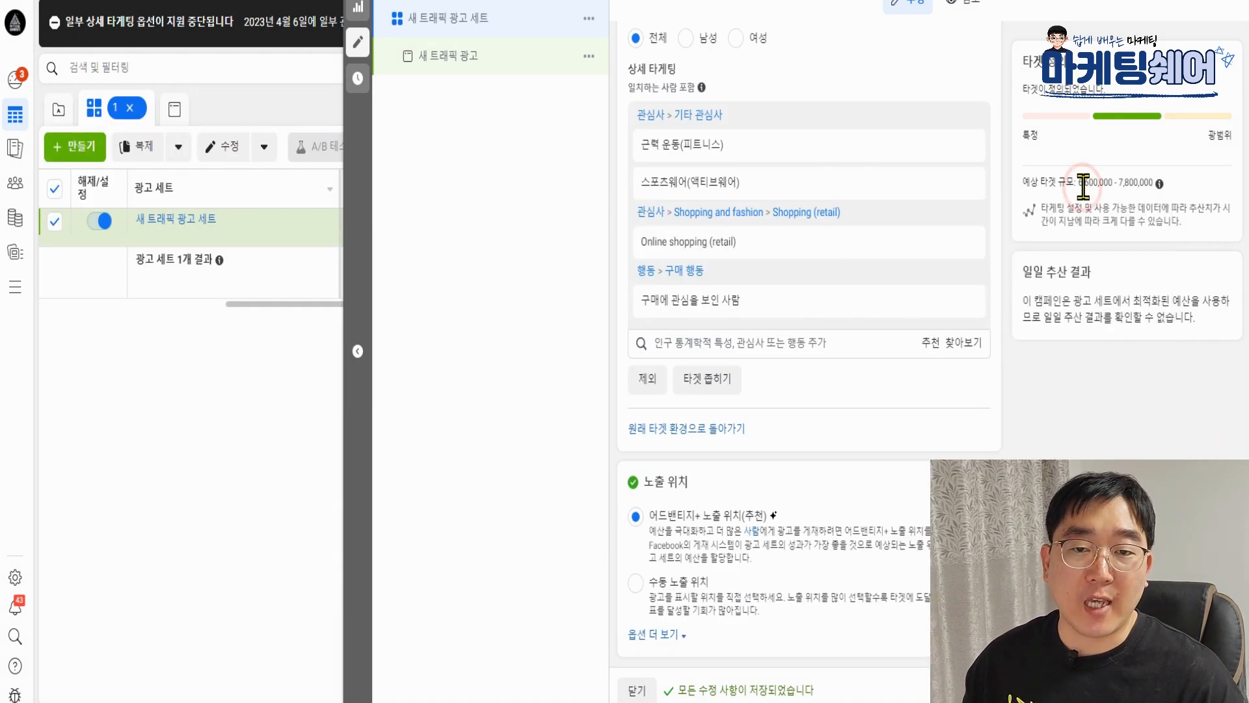
{"action": "left_click_drag", "start_coordinate": [1078, 184], "coordinate": [1154, 184]}
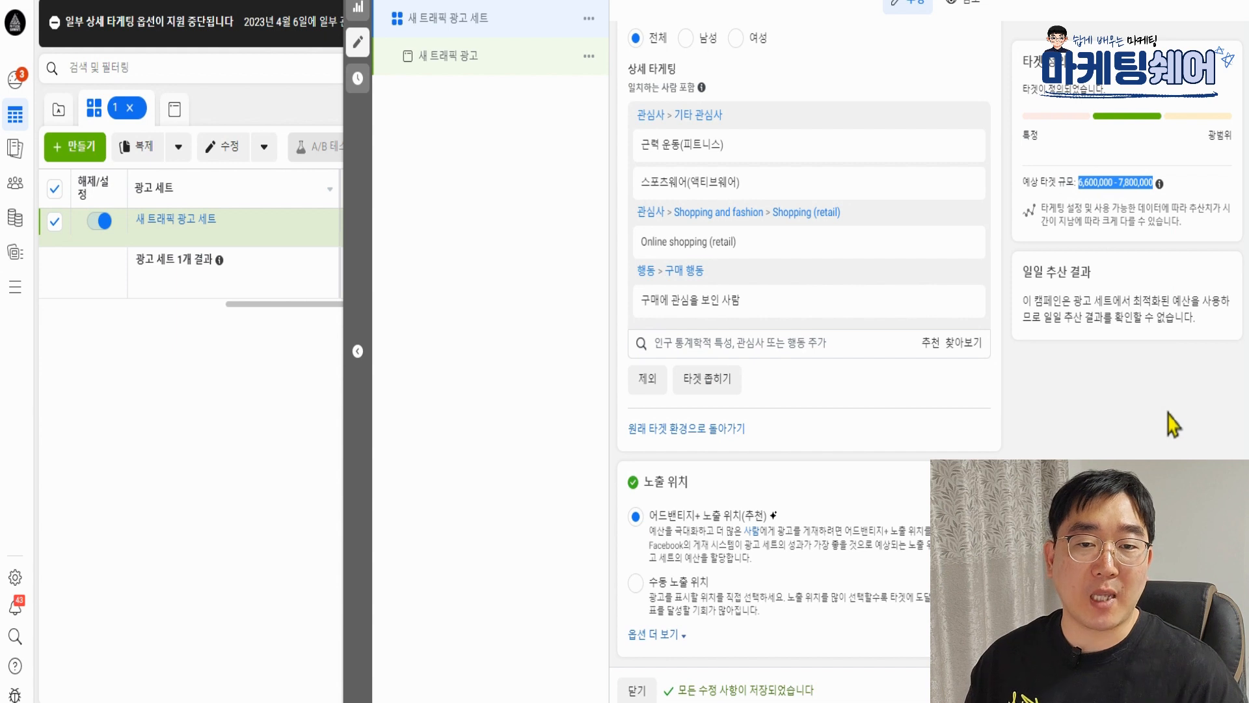
{"action": "left_click", "coordinate": [1168, 360]}
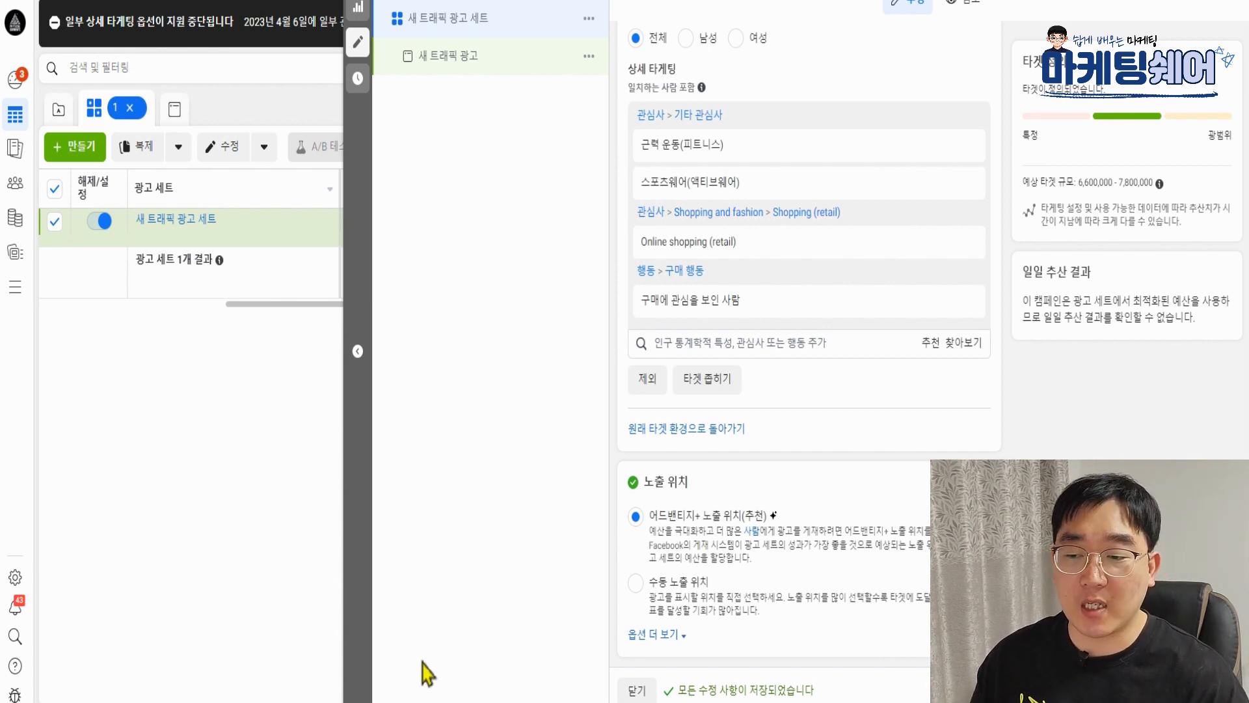
Step: Switch to the calculator, multiply the upper audience estimate of 7,800,000 by 200, and close the calculator
{"action": "left_click", "coordinate": [423, 701]}
{"action": "type", "text": "7800000"}
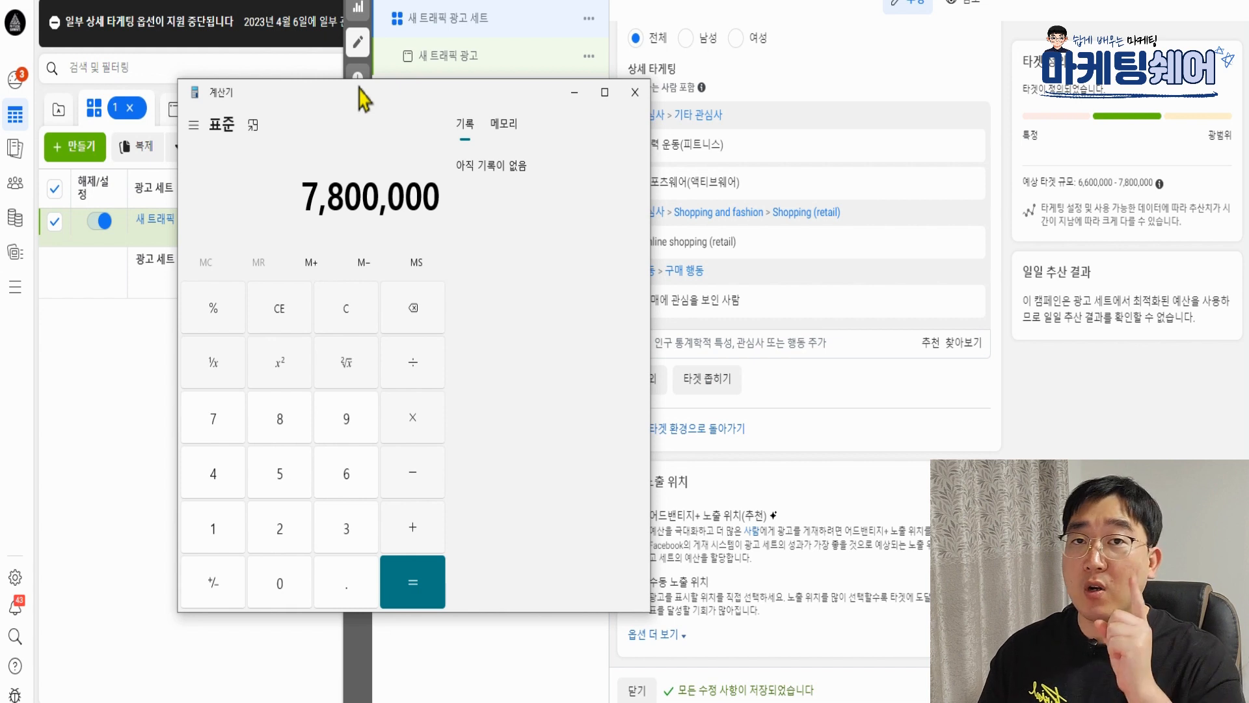
{"action": "key", "text": "asterisk"}
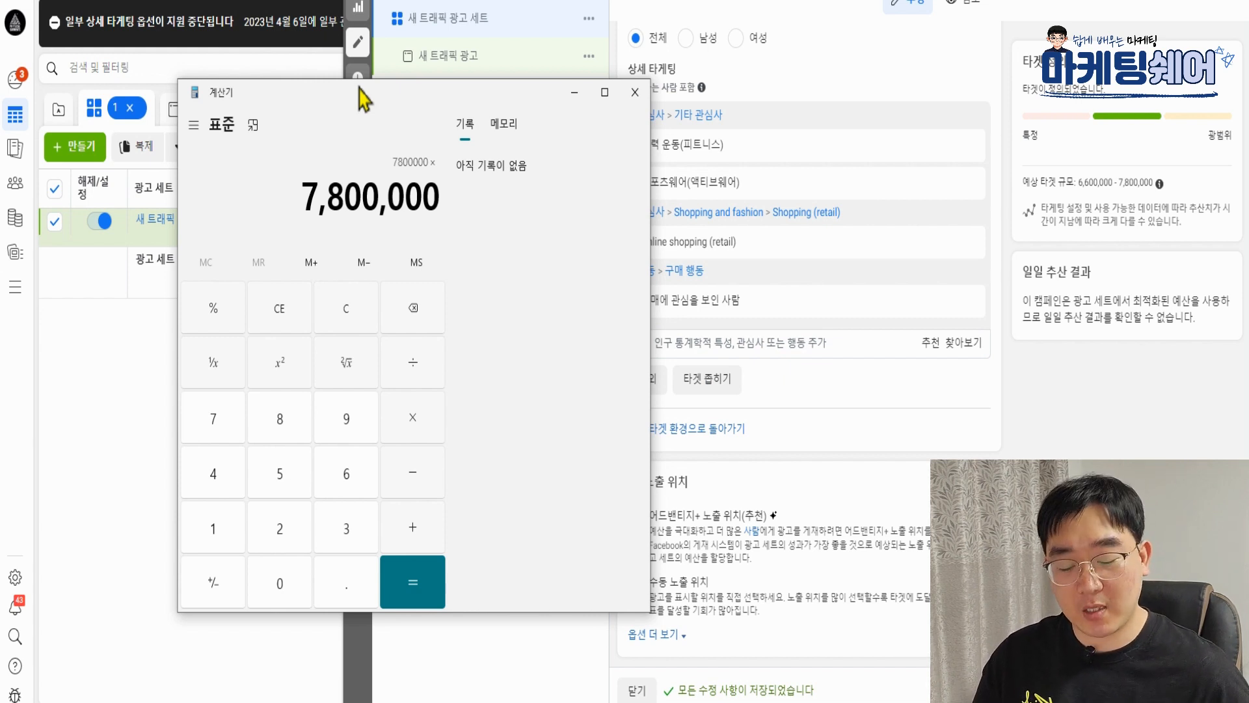
{"action": "type", "text": "200"}
{"action": "key", "text": "Return"}
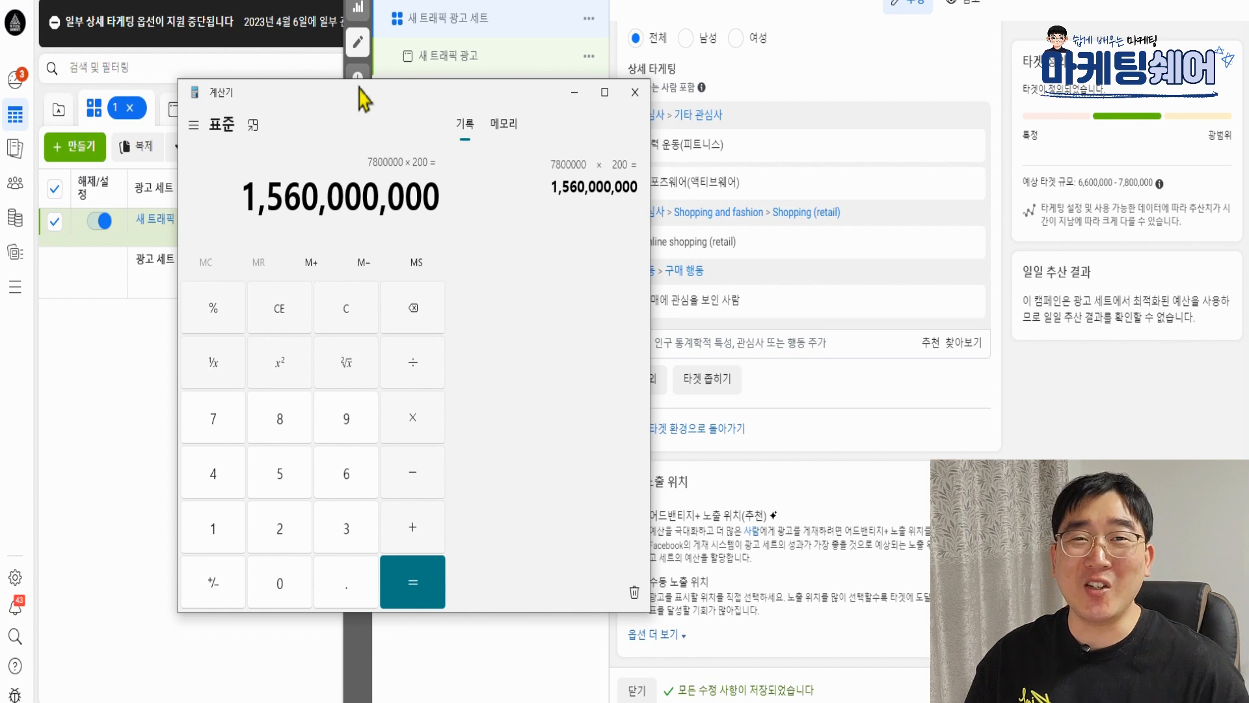
{"action": "left_click", "coordinate": [634, 92]}
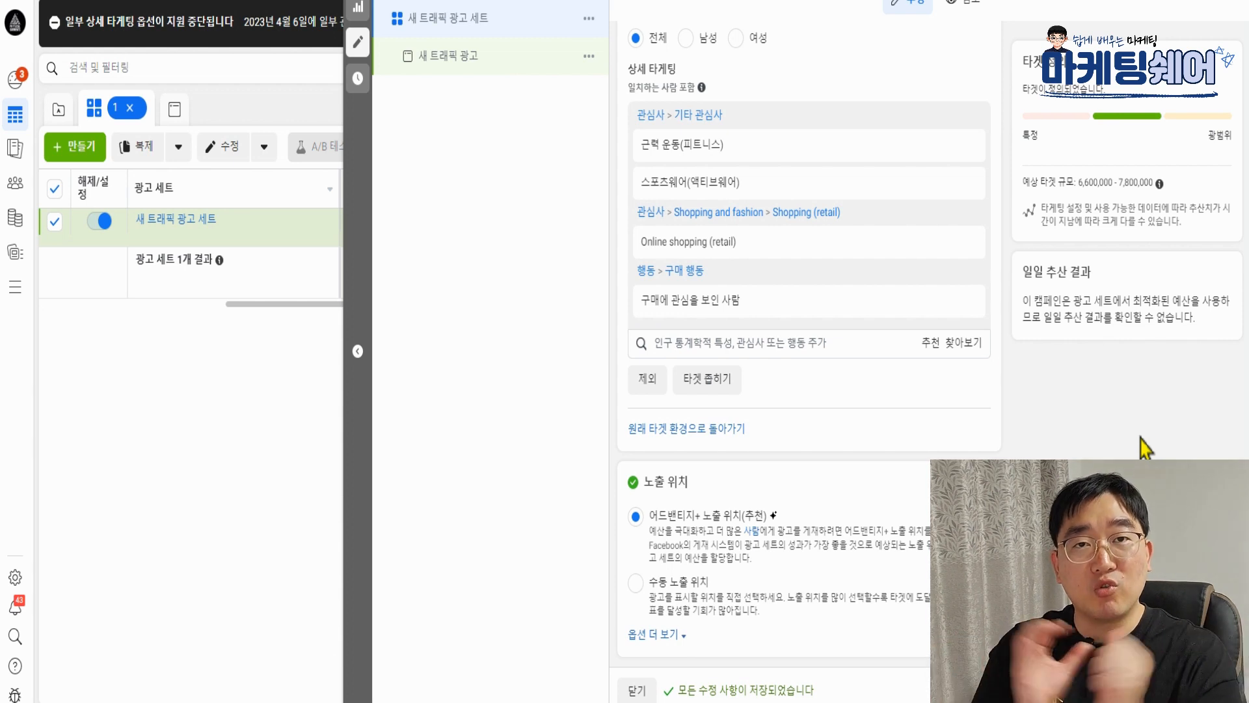
Step: Set the gender of the ad set's audience to 남성
{"action": "scroll", "coordinate": [1116, 413], "scroll_direction": "up", "scroll_amount": 1}
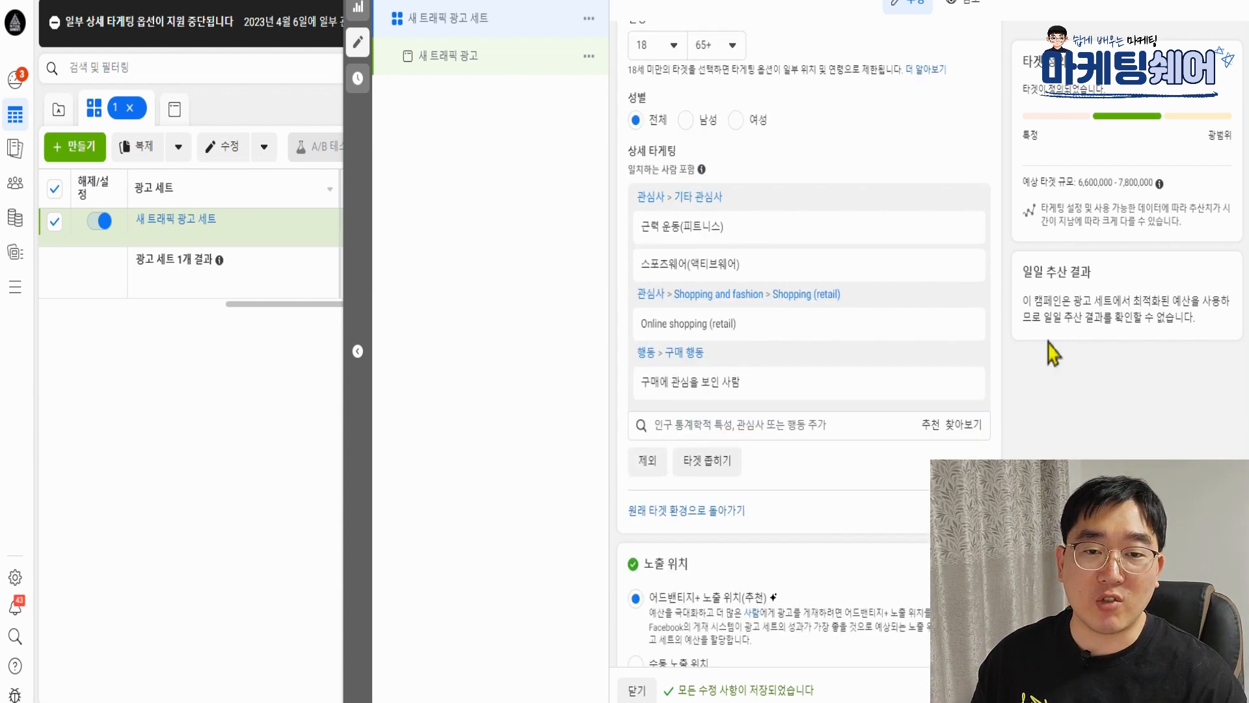
{"action": "left_click", "coordinate": [686, 123]}
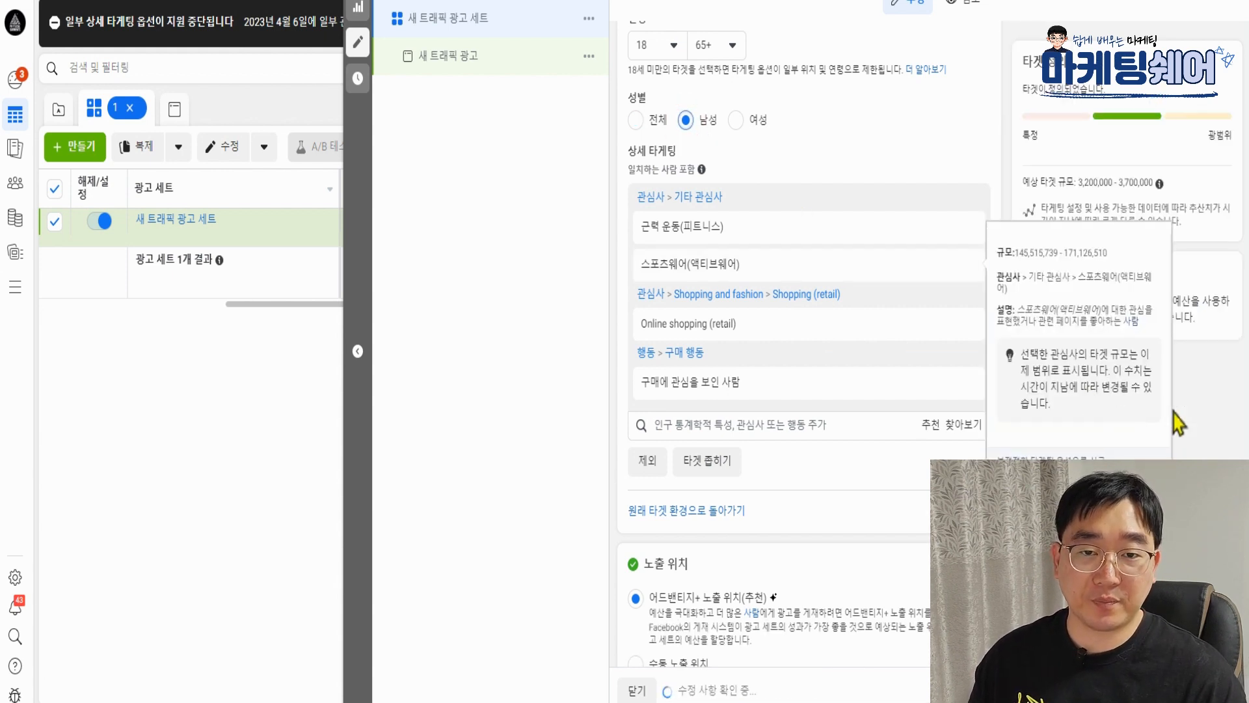
Step: Switch to the calculator, multiply the upper audience estimate of 3,700,000 by 200, and close the calculator
{"action": "double_click", "coordinate": [1134, 183]}
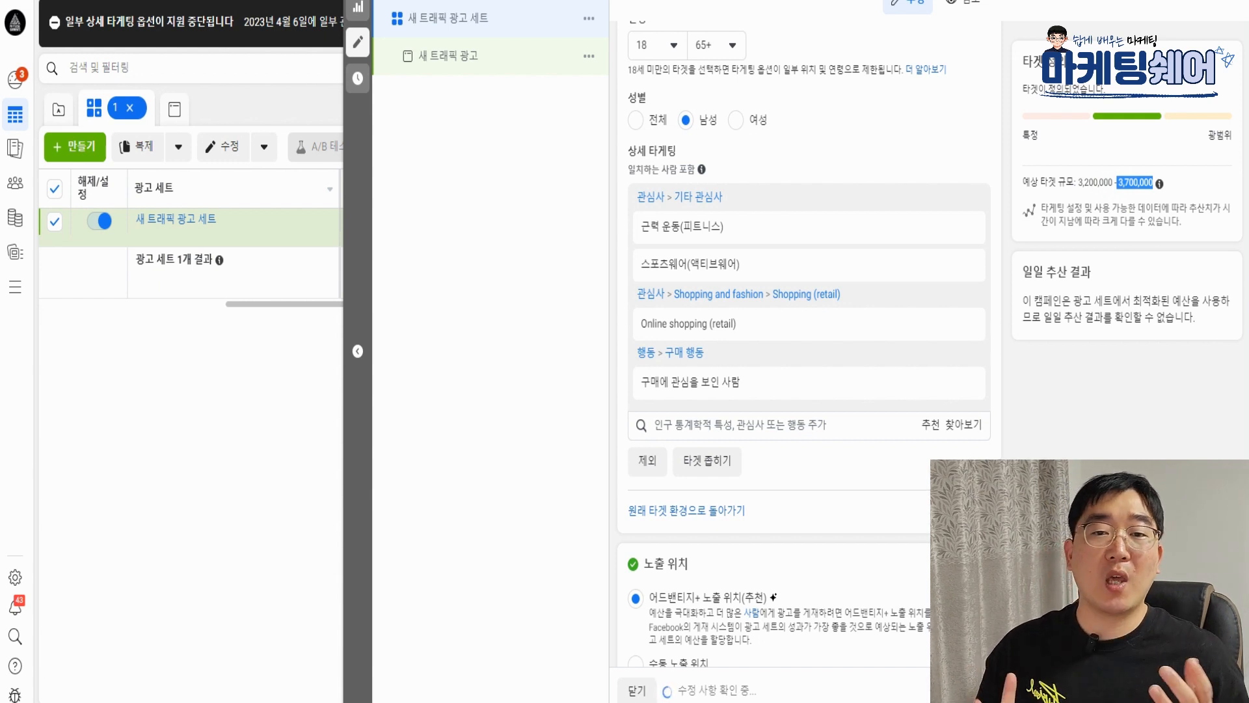
{"action": "left_click", "coordinate": [455, 702]}
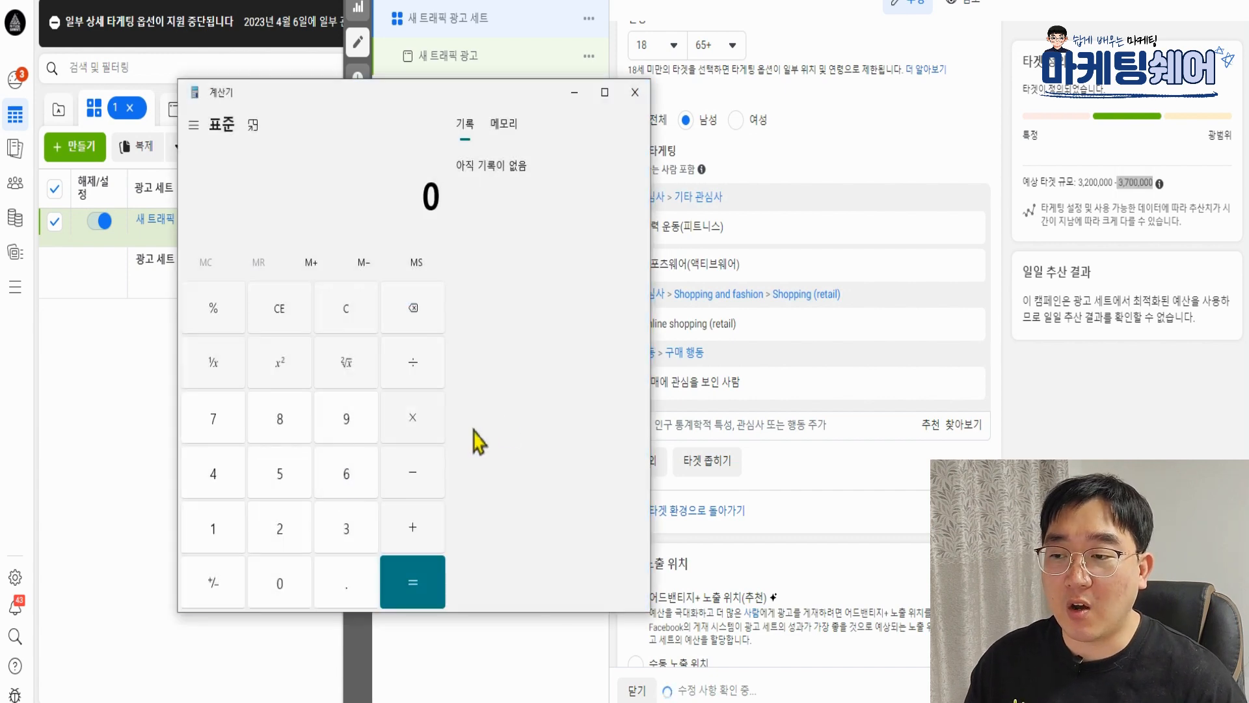
{"action": "type", "text": "3,7"}
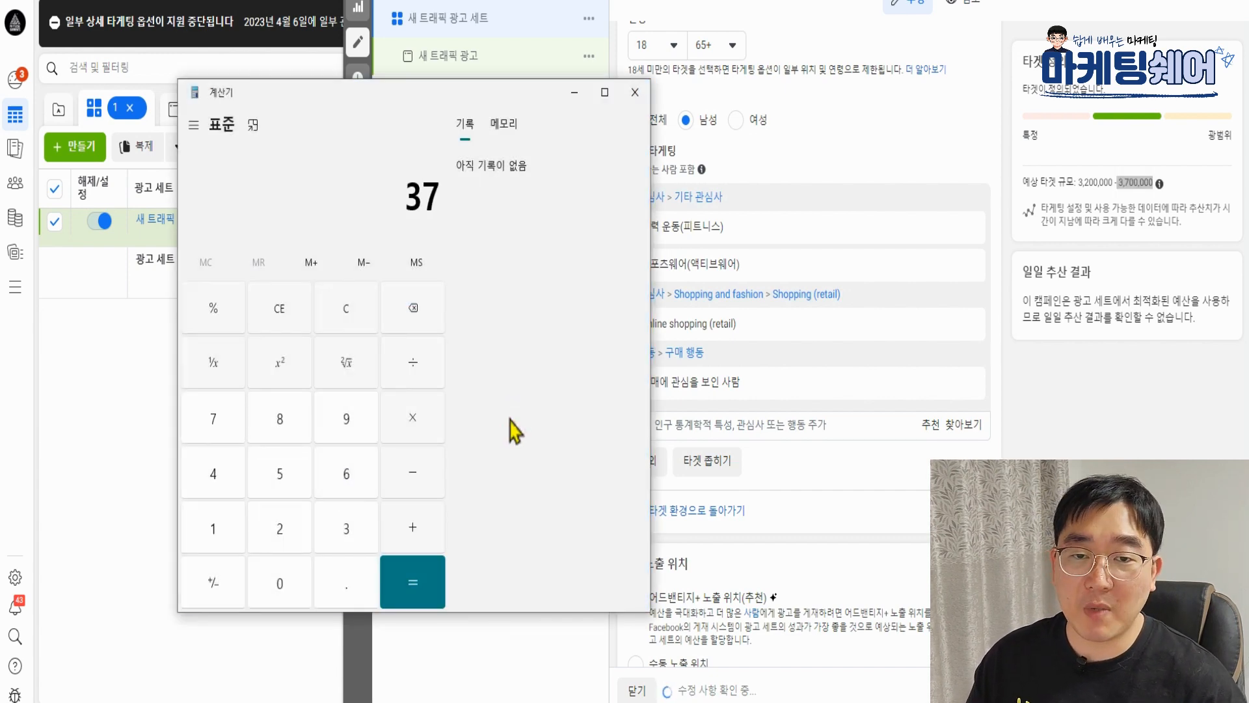
{"action": "type", "text": "00,000"}
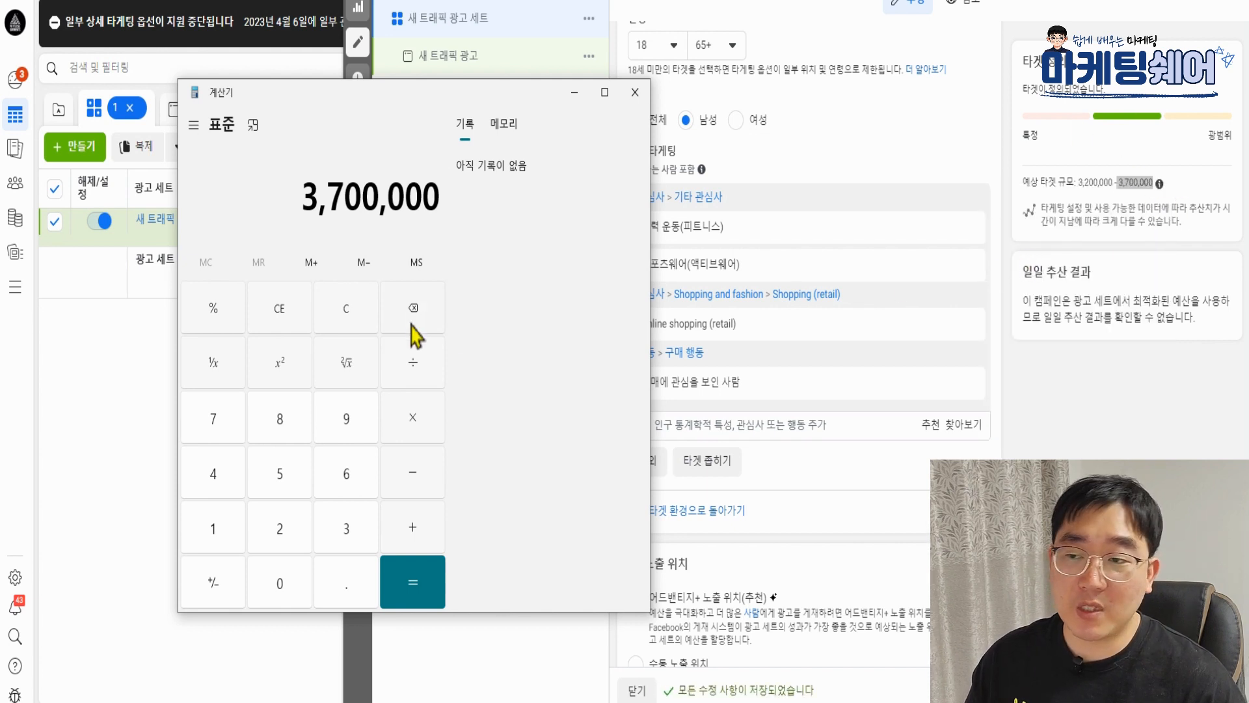
{"action": "key", "text": "asterisk"}
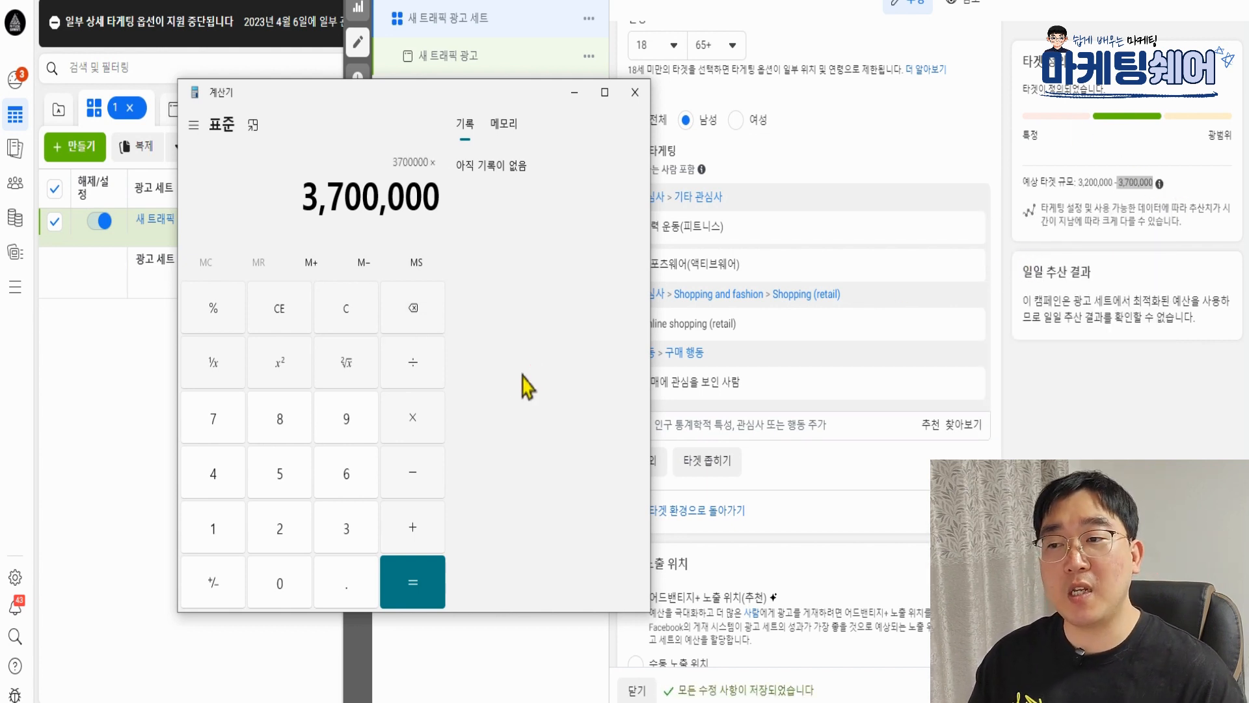
{"action": "type", "text": "200"}
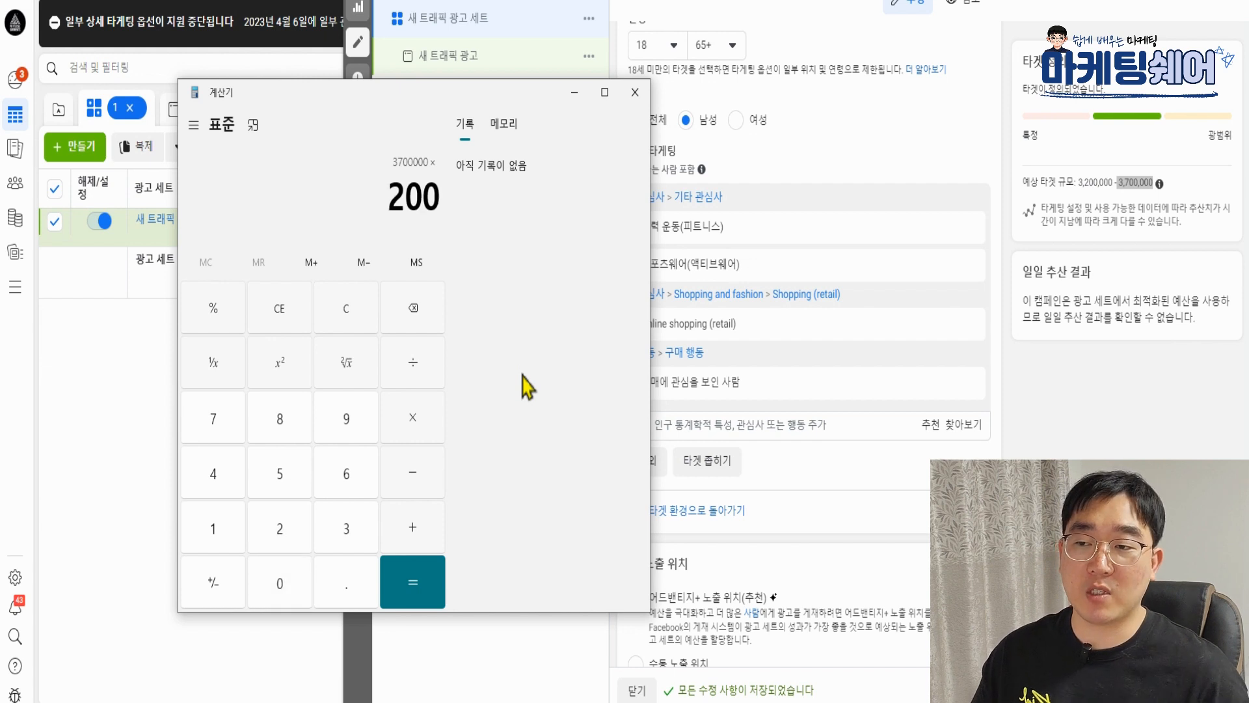
{"action": "key", "text": "Return"}
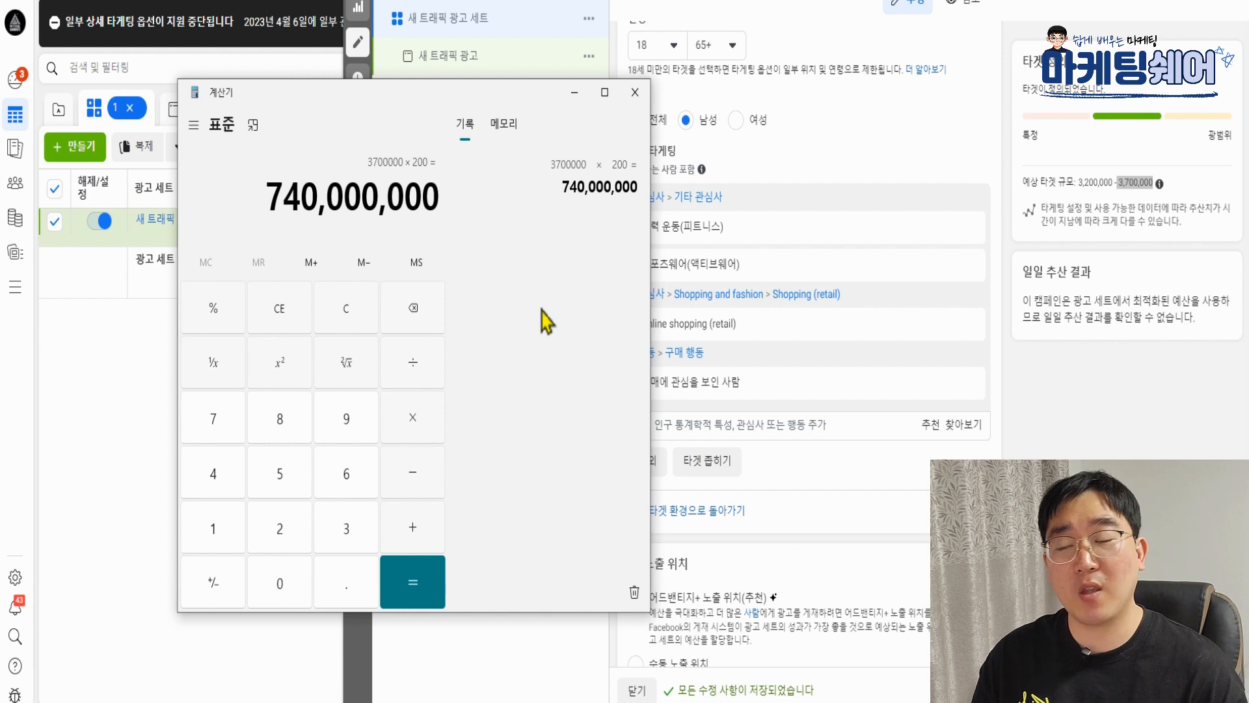
{"action": "left_click", "coordinate": [635, 92]}
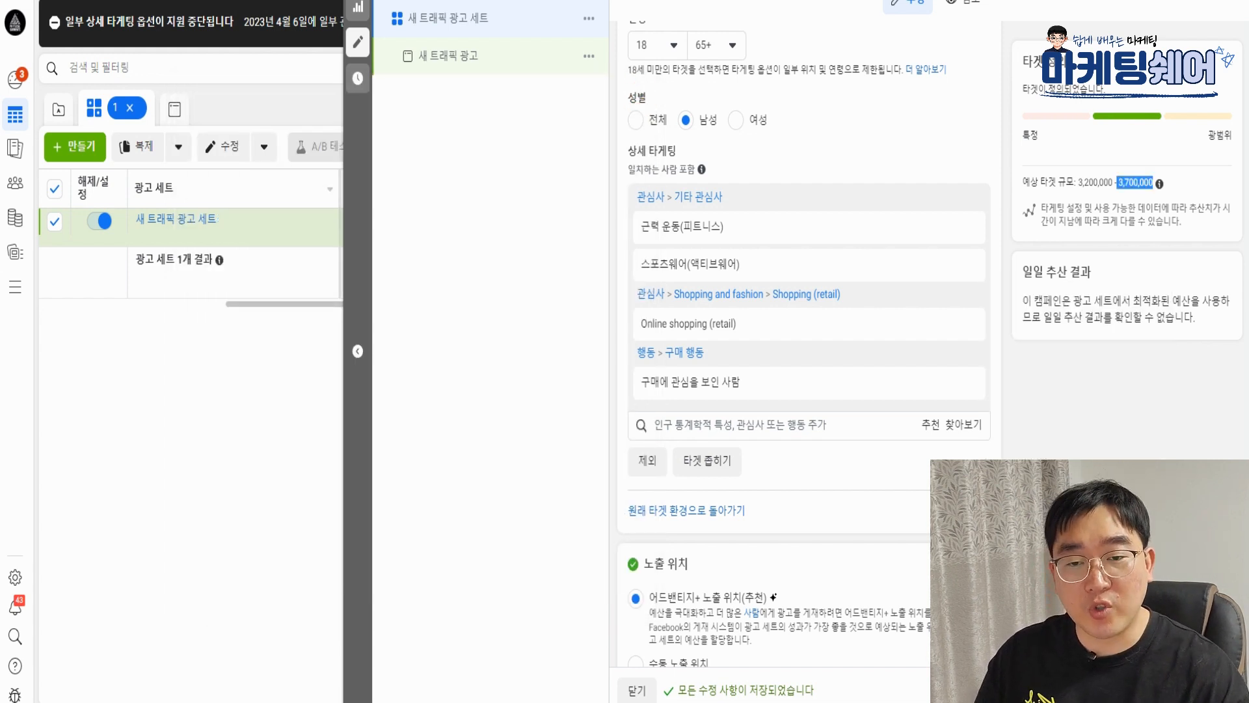
Step: Review the placement section (노출 위치) below the ad set's detailed targeting
{"action": "left_click", "coordinate": [976, 481]}
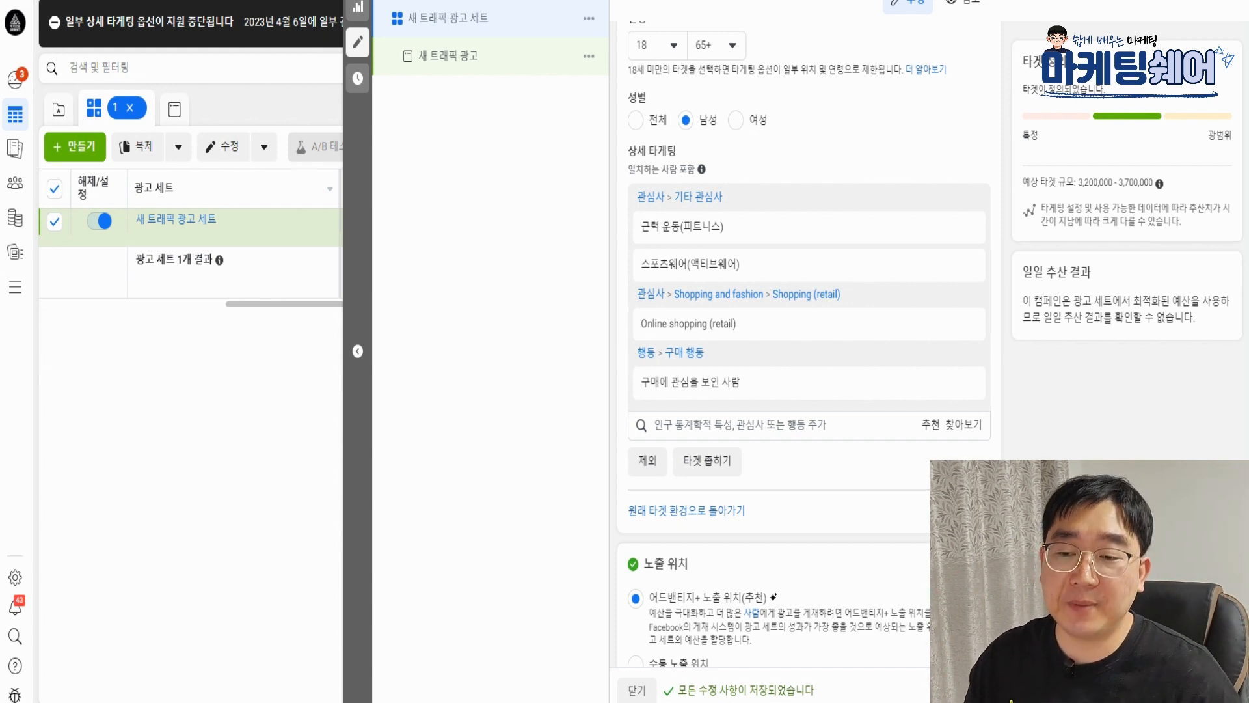
{"action": "scroll", "coordinate": [806, 351], "scroll_direction": "down", "scroll_amount": 1}
{"action": "left_click_drag", "start_coordinate": [650, 481], "coordinate": [688, 483]}
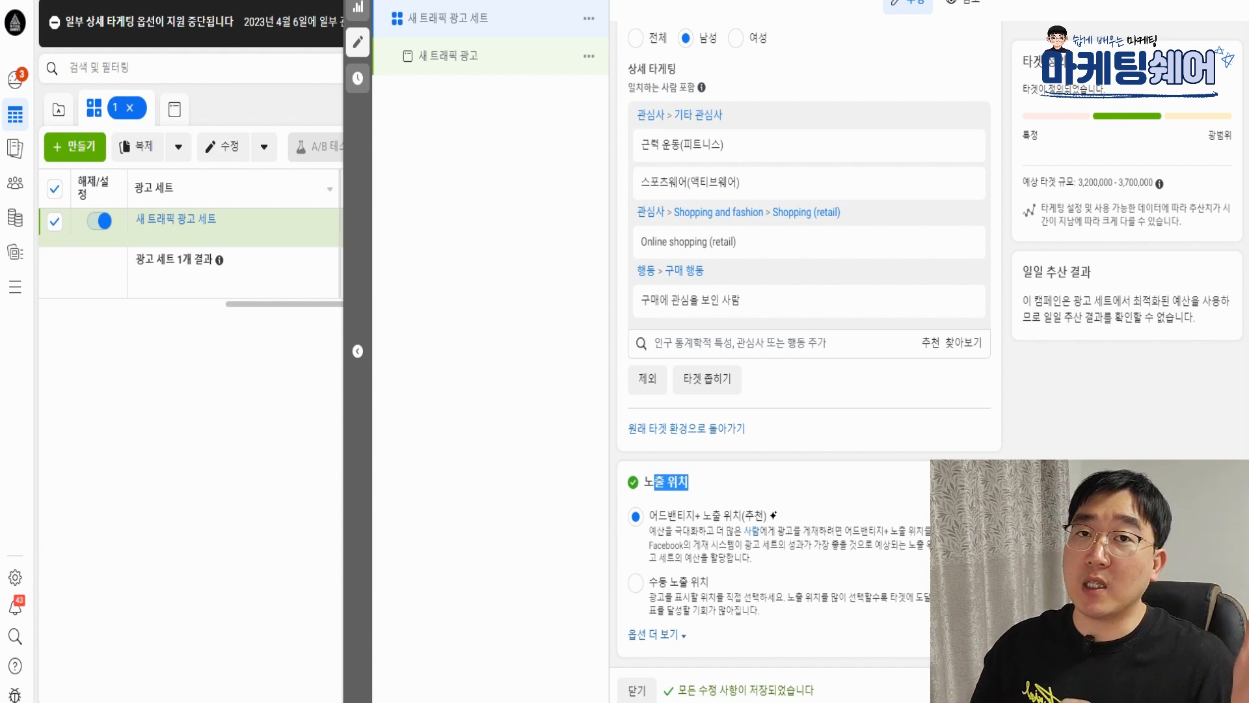
{"action": "left_click_drag", "start_coordinate": [1052, 447], "coordinate": [1060, 446]}
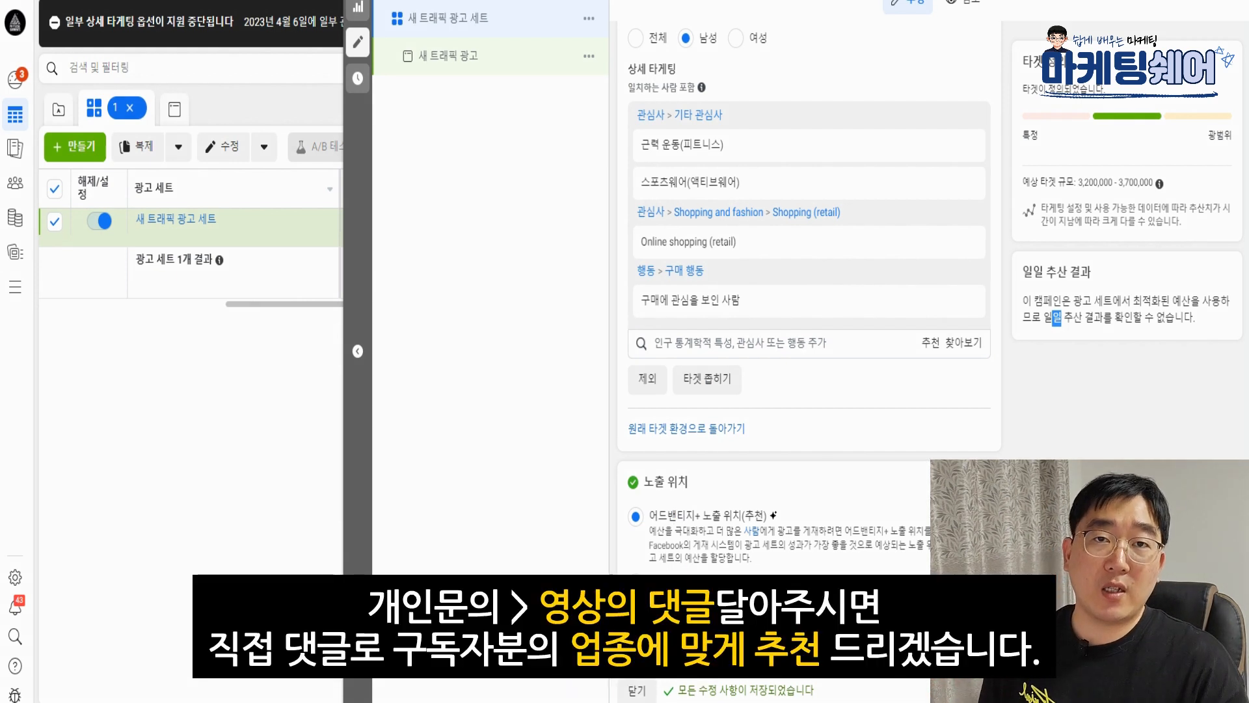
{"action": "left_click", "coordinate": [1057, 318]}
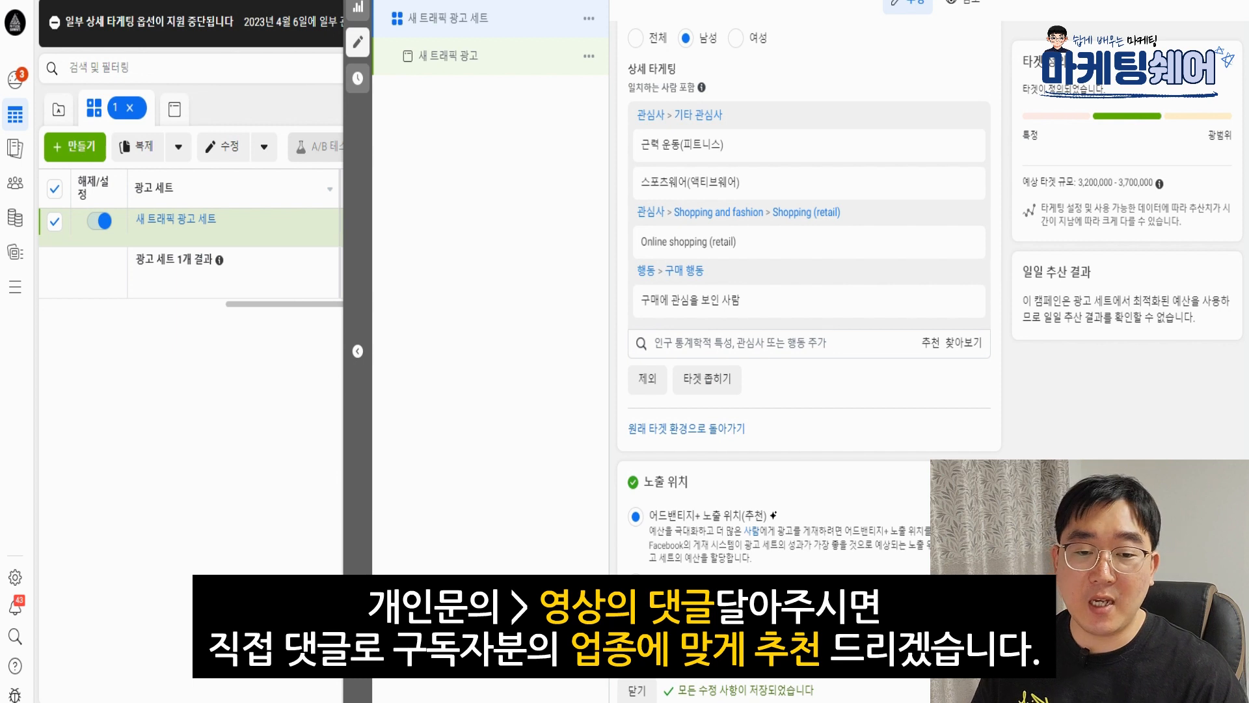
Step: Open the settings of the ad 새 트래픽 광고 and close the reference image 광고형태종류.png after viewing the ad formats
{"action": "left_click", "coordinate": [576, 65]}
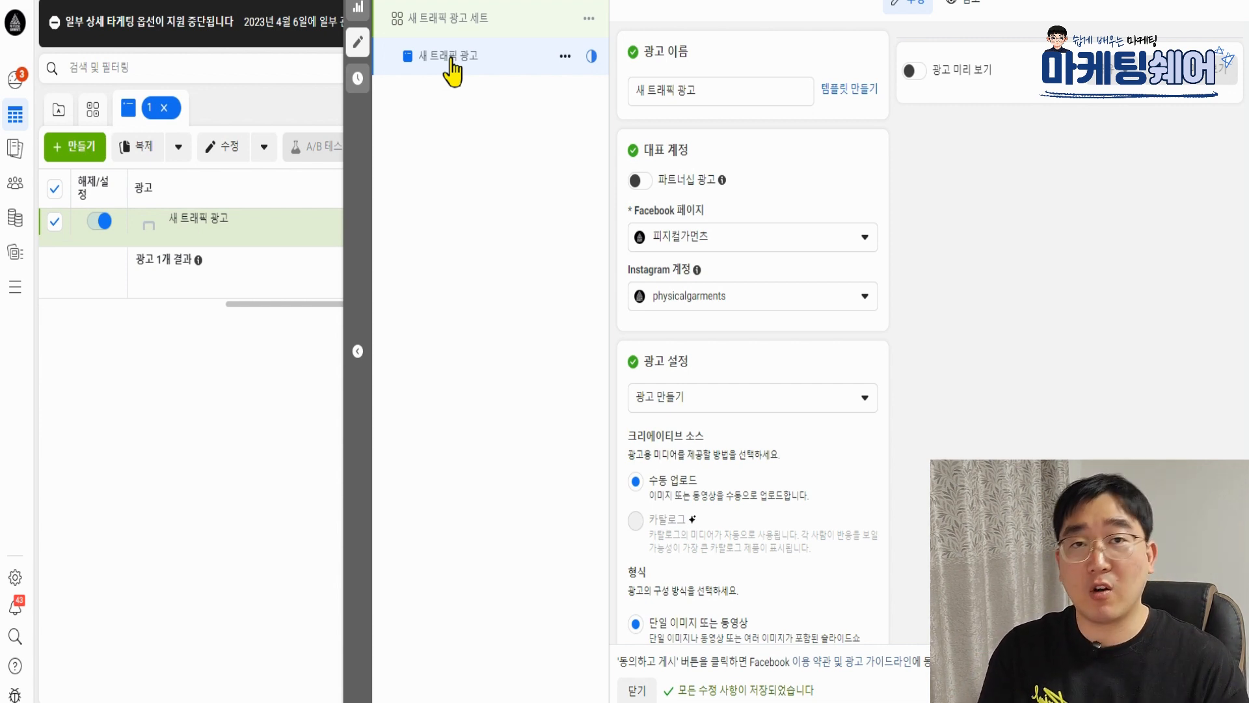
{"action": "triple_click", "coordinate": [751, 91]}
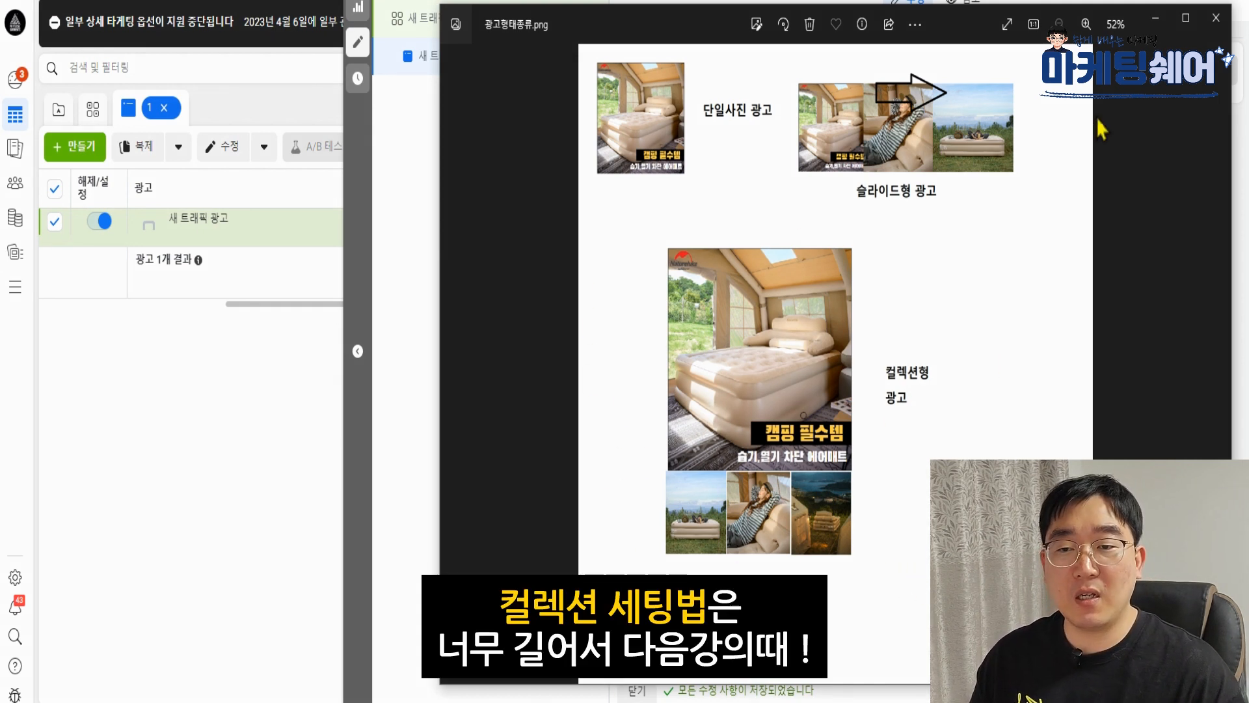
{"action": "left_click", "coordinate": [1215, 18]}
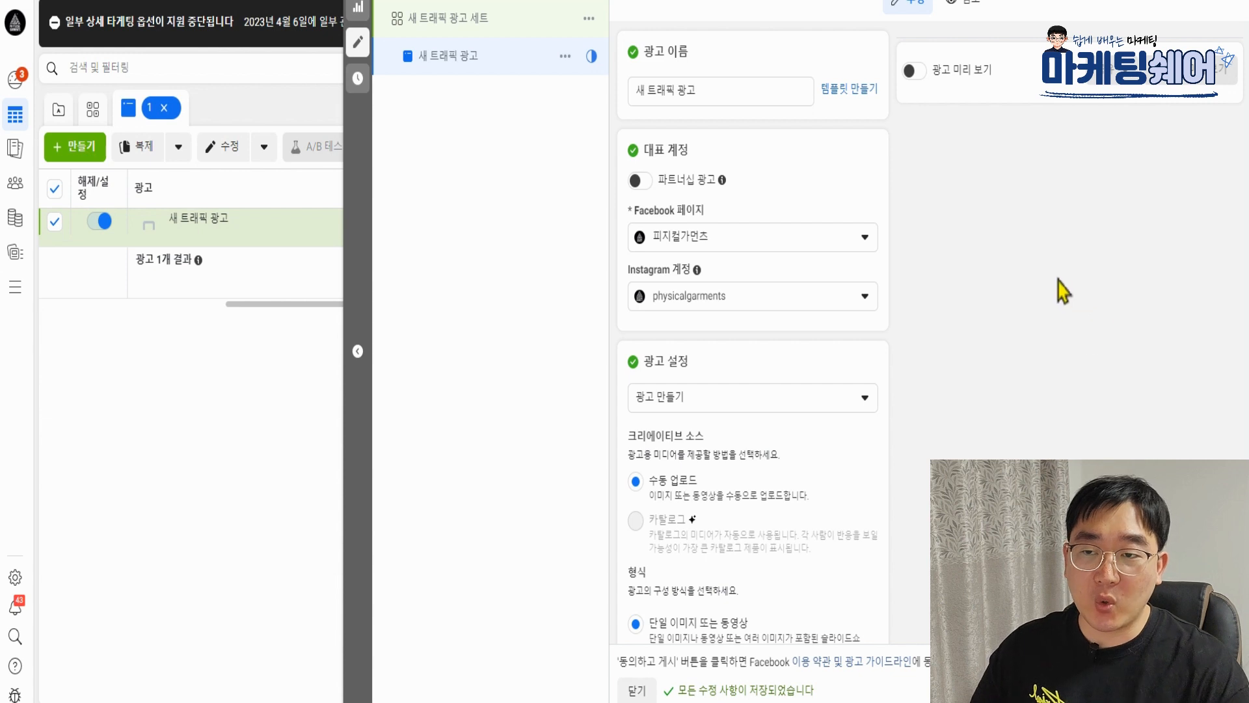
Step: Rename the ad as 단일 1
{"action": "triple_click", "coordinate": [725, 96]}
{"action": "left_click", "coordinate": [724, 98]}
{"action": "triple_click", "coordinate": [724, 98]}
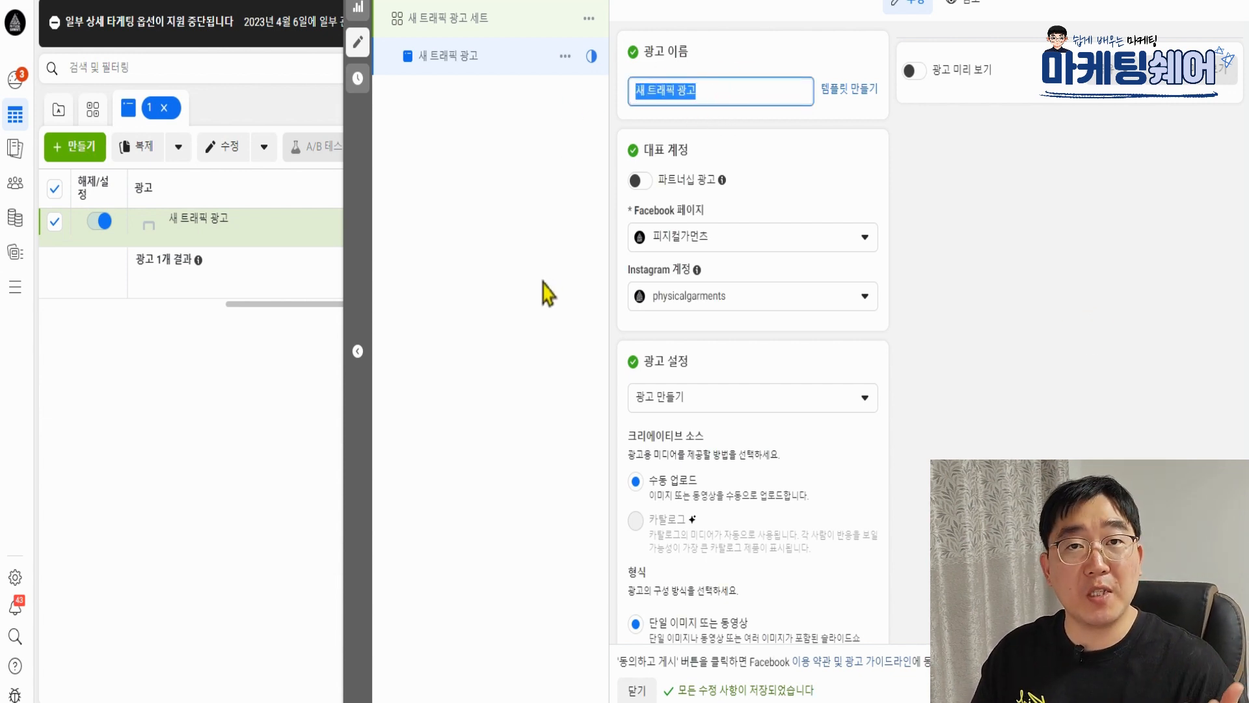
{"action": "type", "text": "단일 1"}
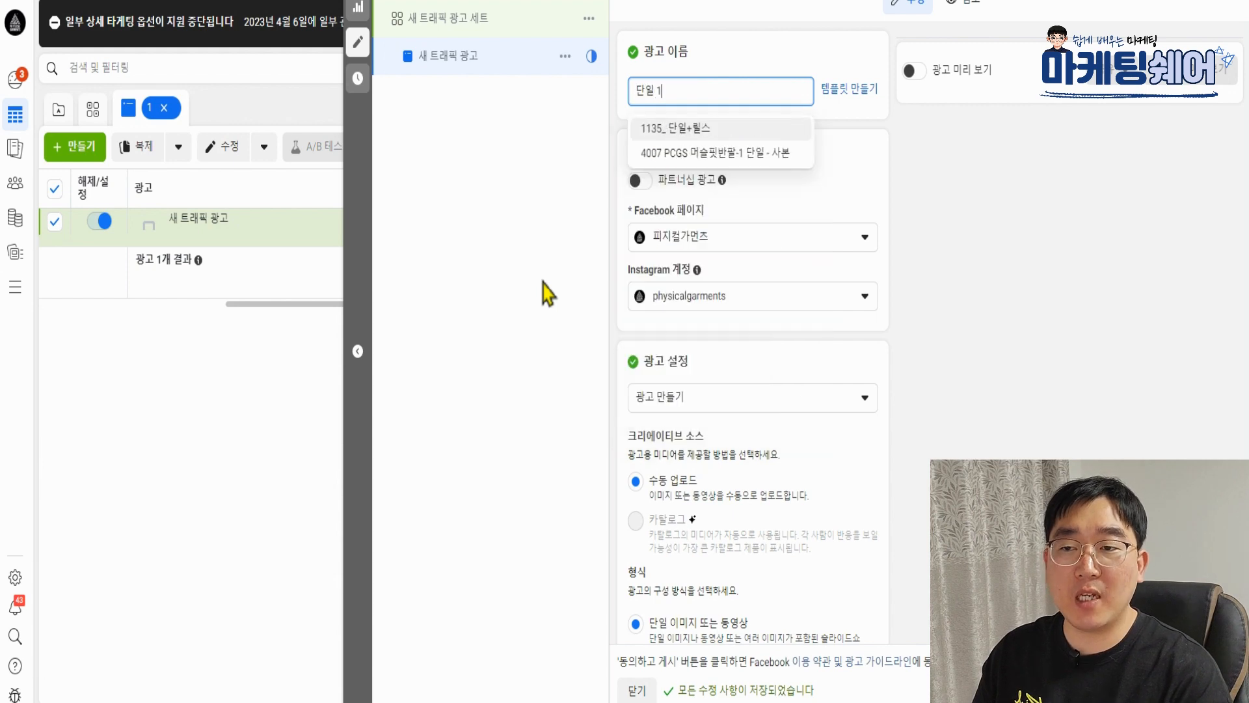
{"action": "left_click", "coordinate": [527, 280]}
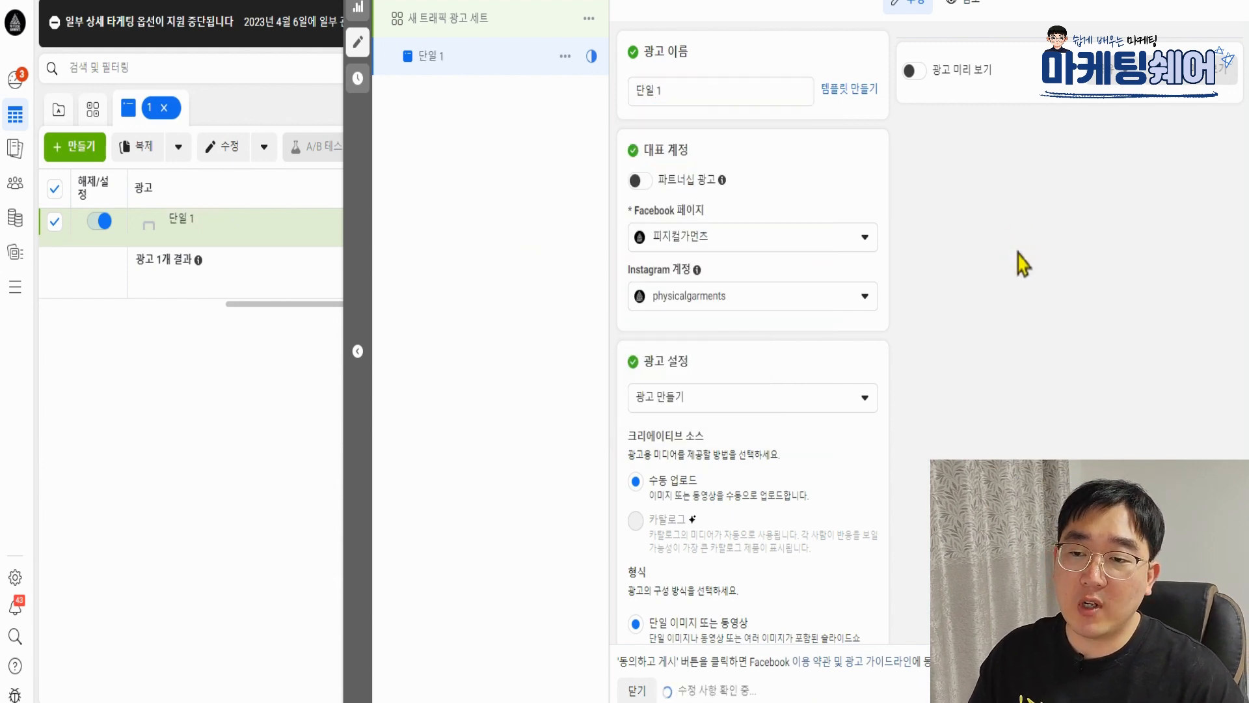
Step: Check the ad's Instagram account selection and choose 광고 만들기 as the ad setup
{"action": "scroll", "coordinate": [1022, 270], "scroll_direction": "down", "scroll_amount": 3}
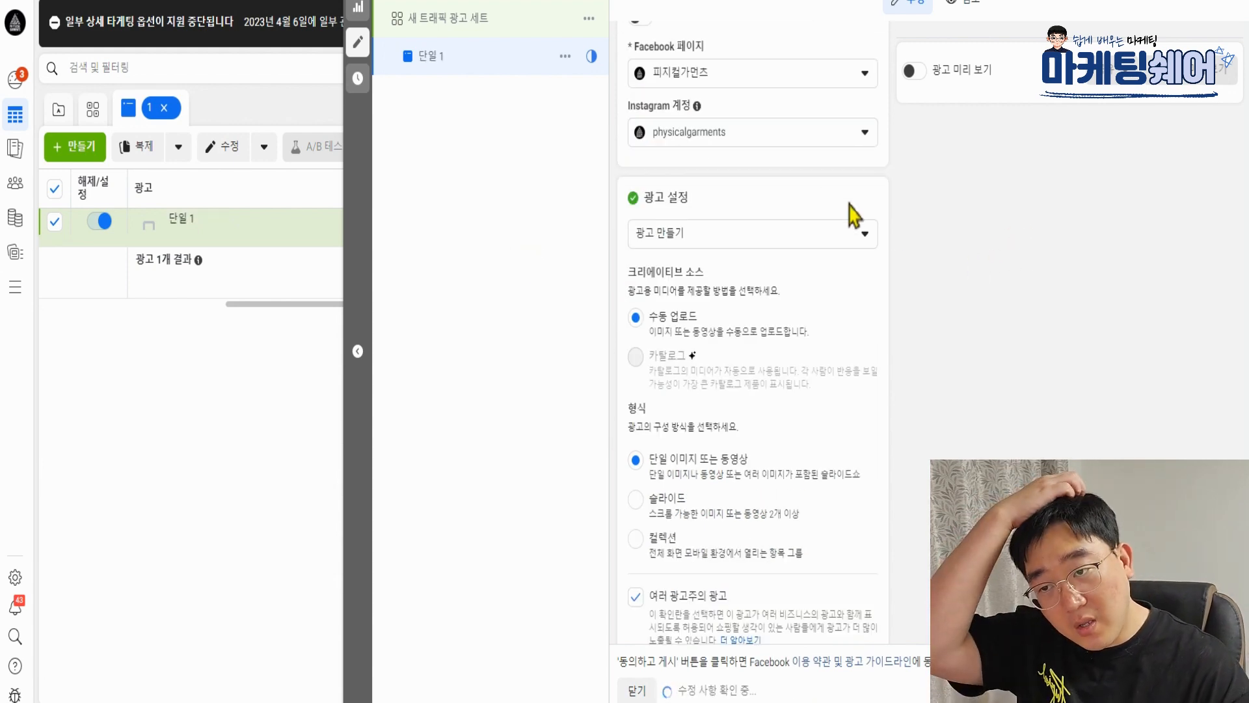
{"action": "scroll", "coordinate": [733, 89], "scroll_direction": "up", "scroll_amount": 1}
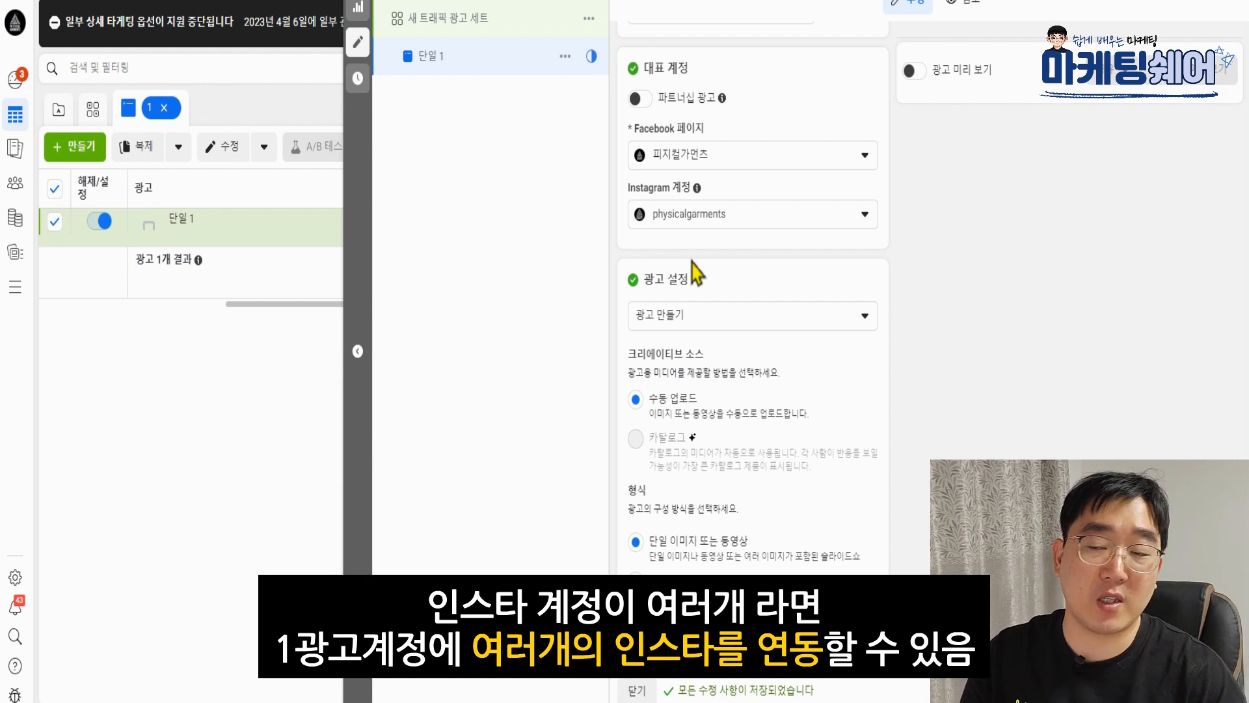
{"action": "left_click", "coordinate": [715, 223]}
{"action": "left_click", "coordinate": [759, 206]}
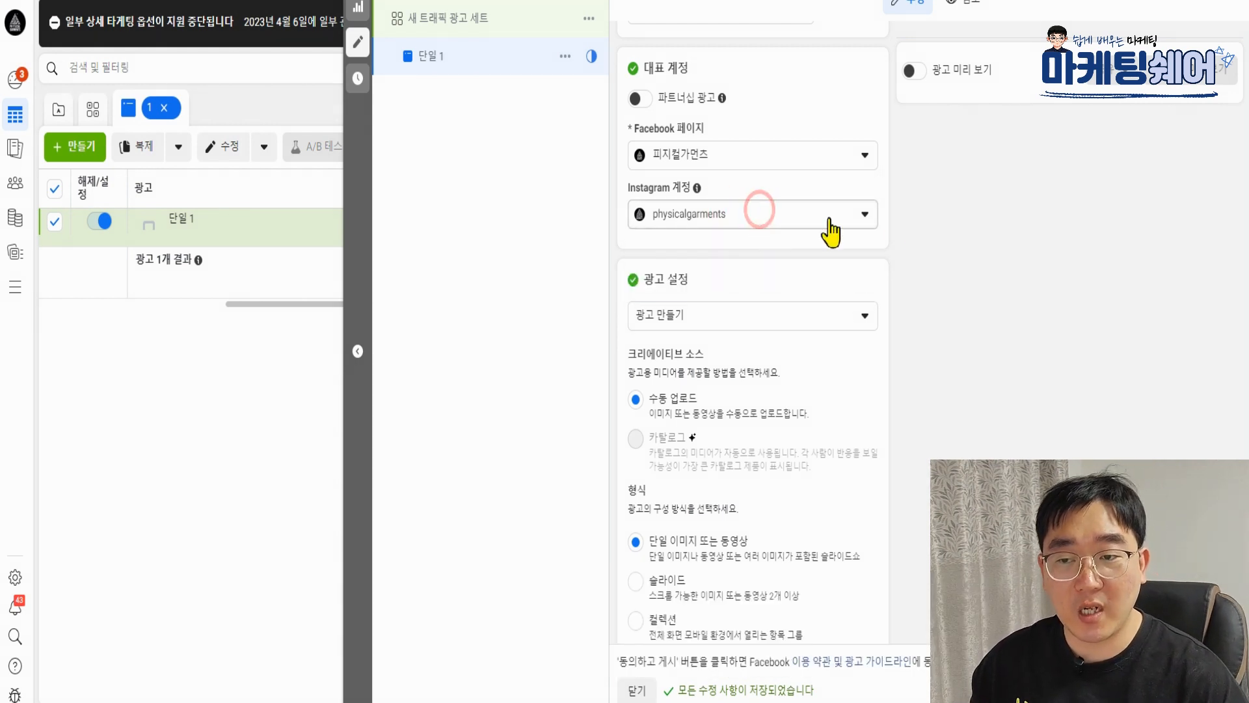
{"action": "left_click", "coordinate": [946, 237]}
{"action": "scroll", "coordinate": [946, 247], "scroll_direction": "down", "scroll_amount": 1}
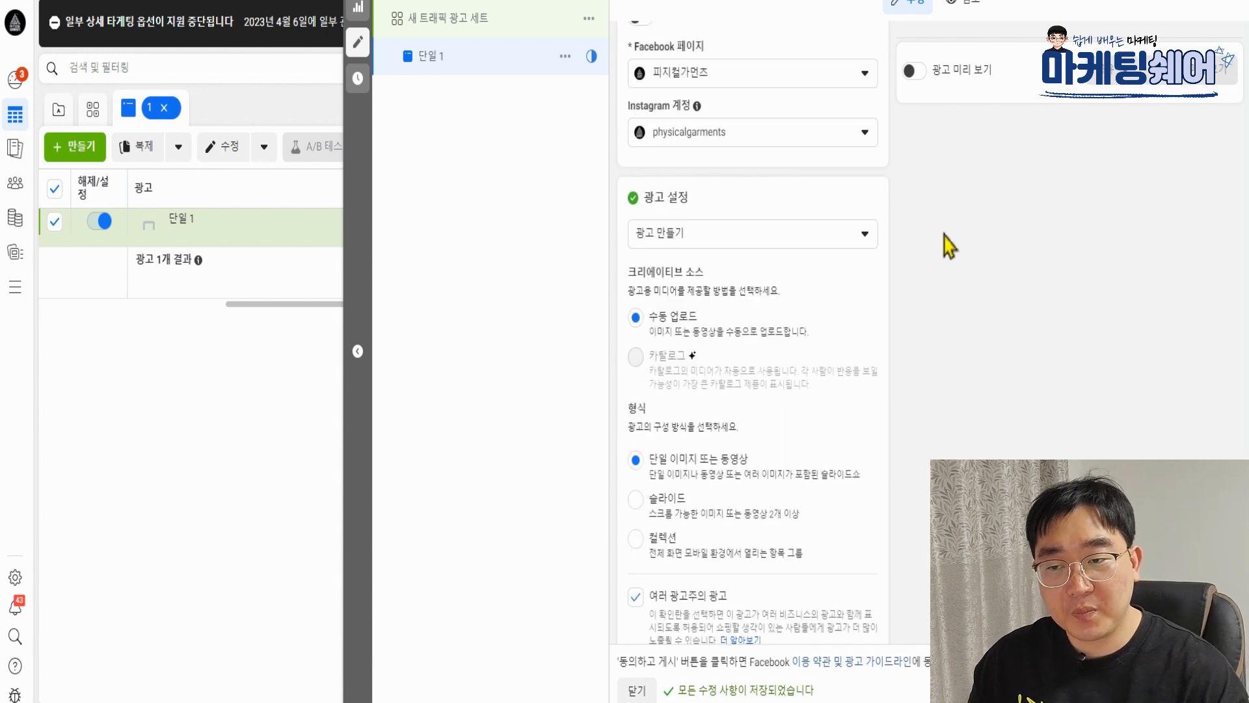
{"action": "left_click", "coordinate": [767, 235]}
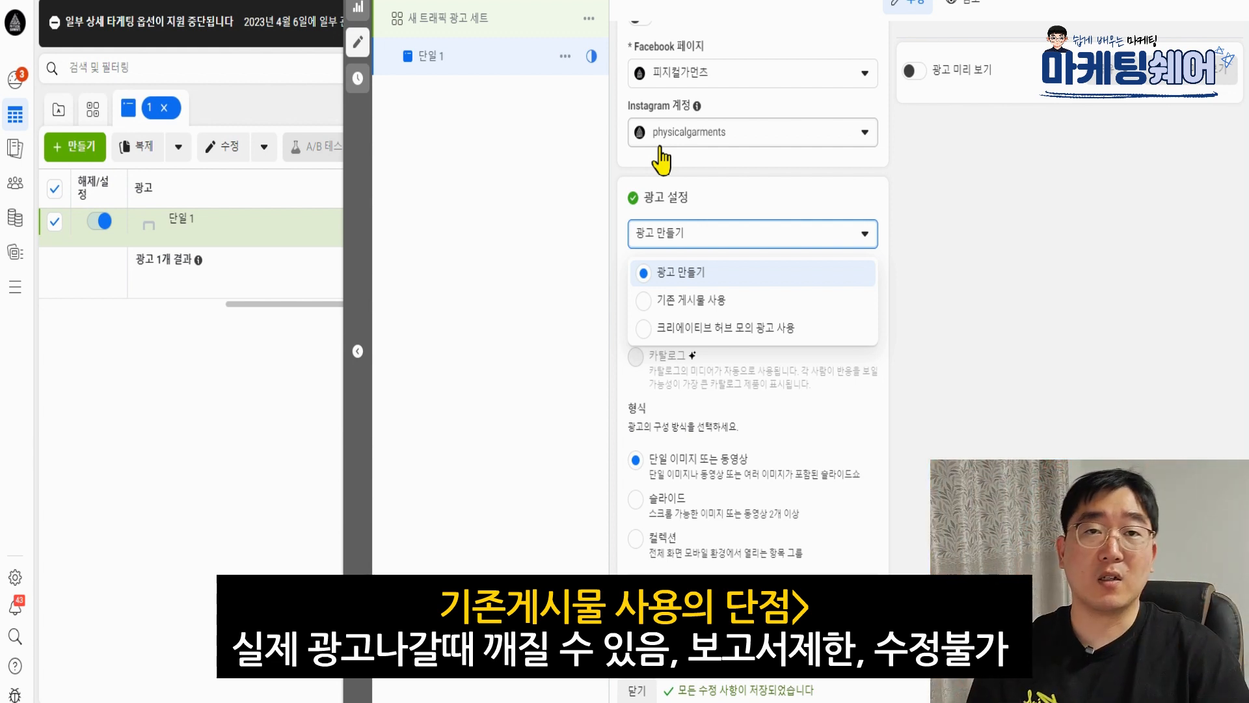
{"action": "left_click", "coordinate": [688, 273]}
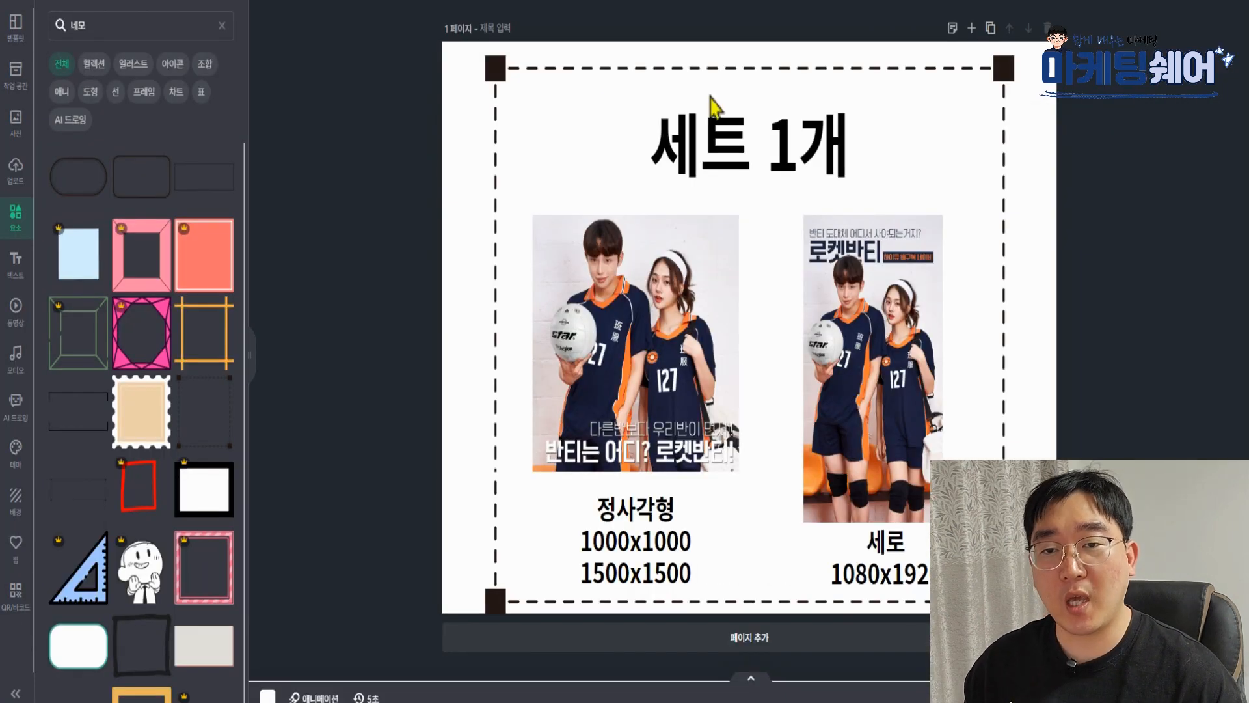
Step: In the design editor's 세트 1개 page, examine the square and vertical ad images and their recommended pixel sizes
{"action": "left_click", "coordinate": [599, 293]}
{"action": "left_click", "coordinate": [630, 571]}
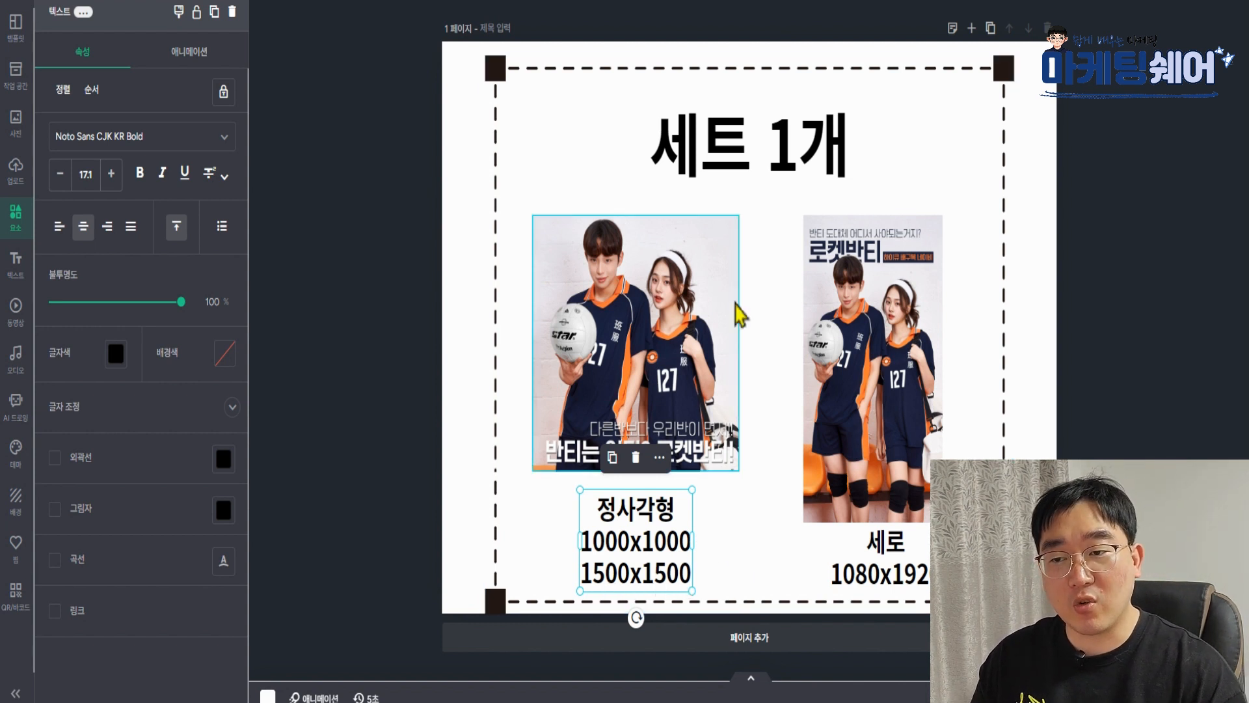
{"action": "left_click", "coordinate": [882, 291]}
{"action": "left_click", "coordinate": [732, 309]}
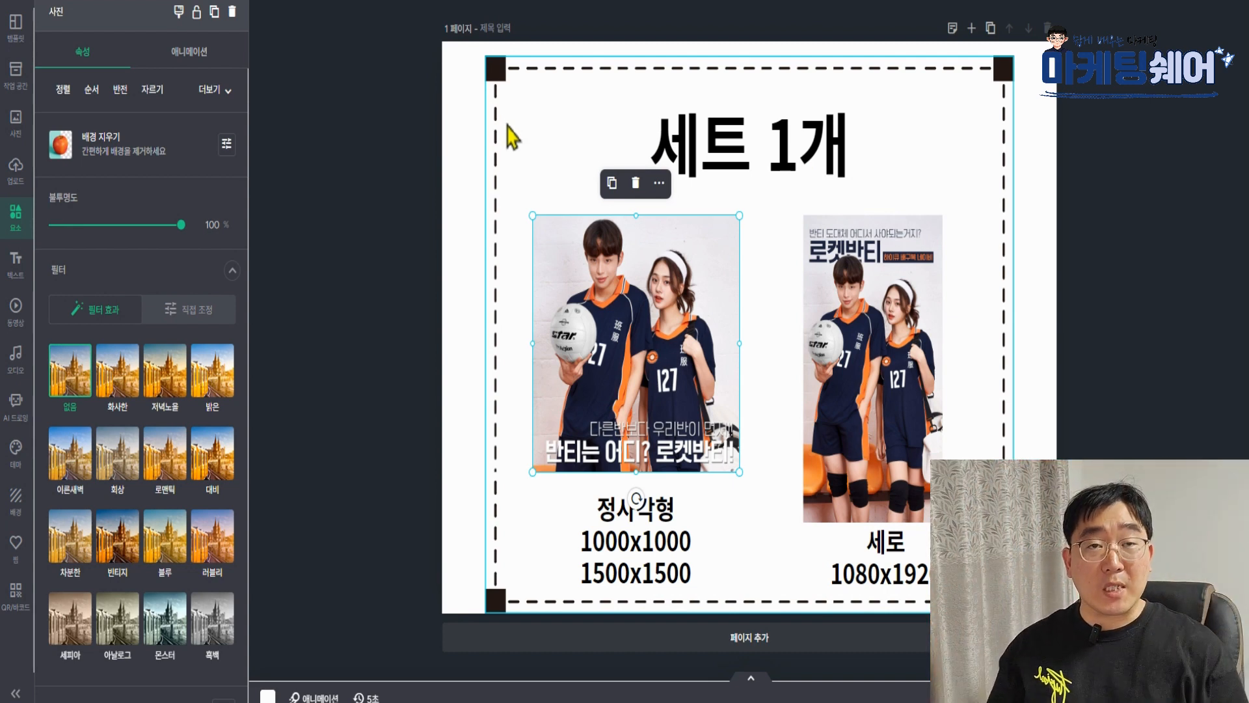
{"action": "left_click", "coordinate": [851, 377]}
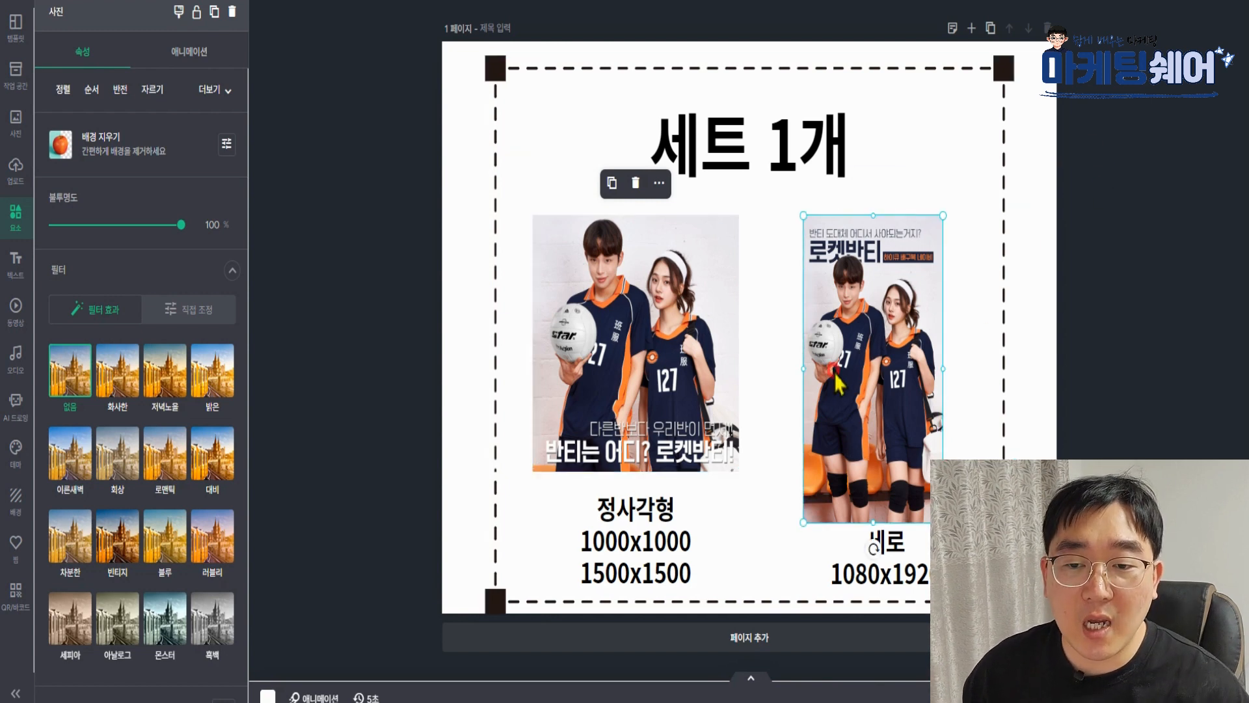
{"action": "left_click", "coordinate": [1135, 335]}
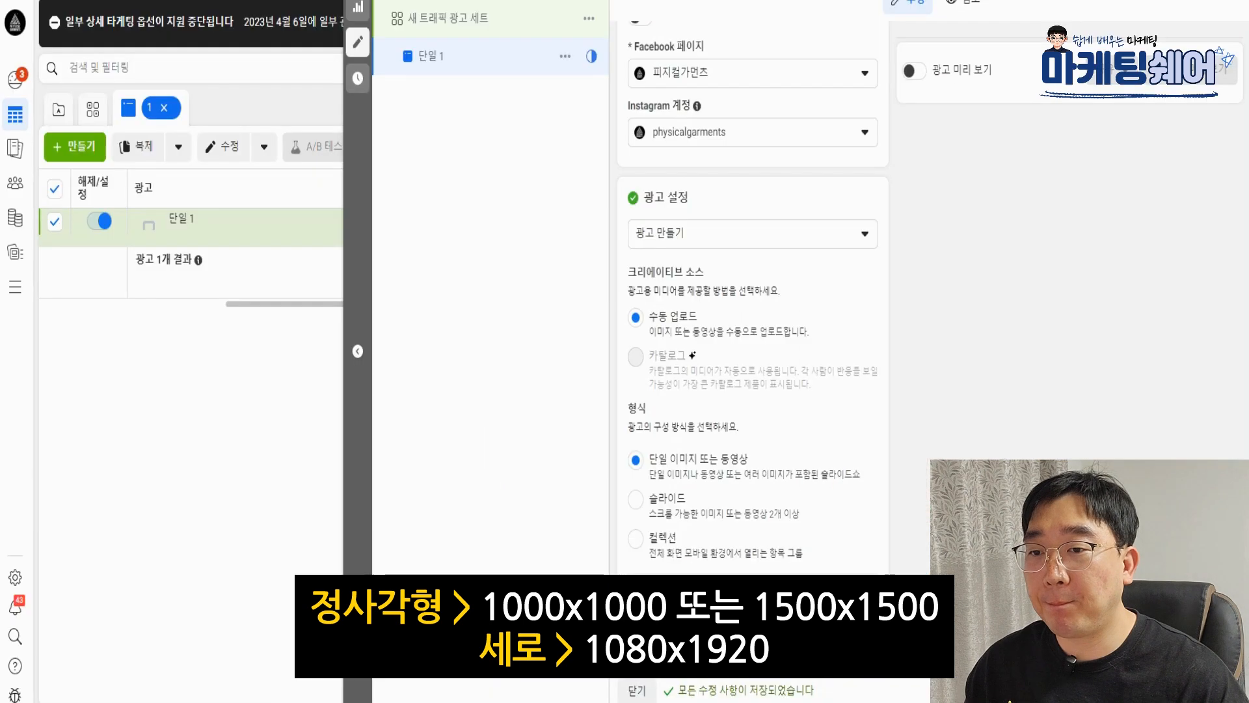
Step: Check the ad's format and media options and turn off 여러 광고주의 광고 in the ad setup
{"action": "scroll", "coordinate": [845, 247], "scroll_direction": "down", "scroll_amount": 5}
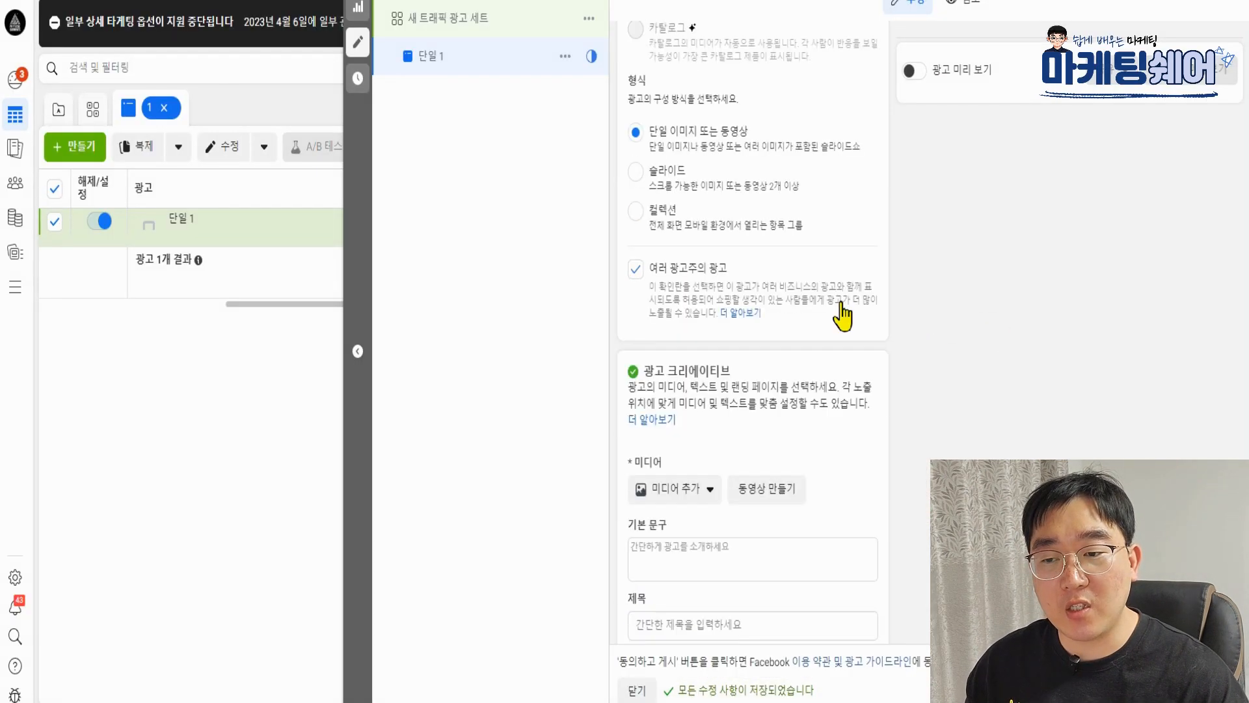
{"action": "scroll", "coordinate": [846, 253], "scroll_direction": "down", "scroll_amount": 3}
{"action": "left_click", "coordinate": [701, 335]}
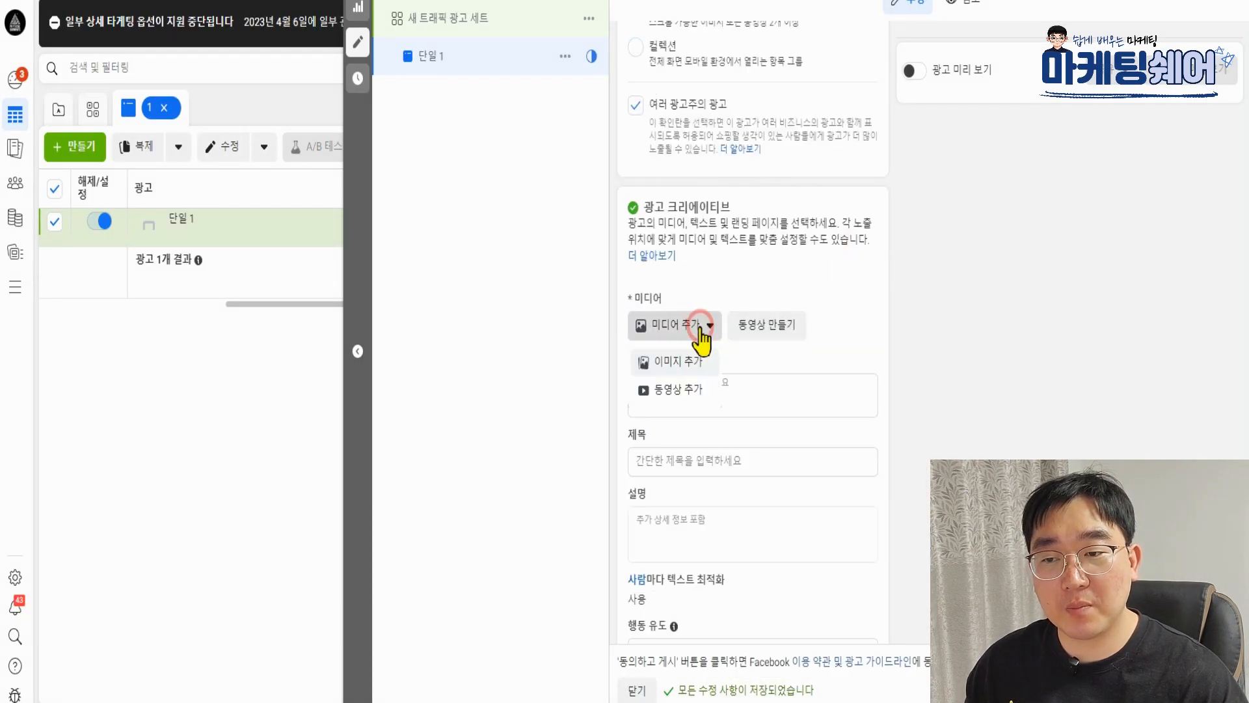
{"action": "left_click", "coordinate": [920, 279]}
{"action": "scroll", "coordinate": [911, 312], "scroll_direction": "up", "scroll_amount": 6}
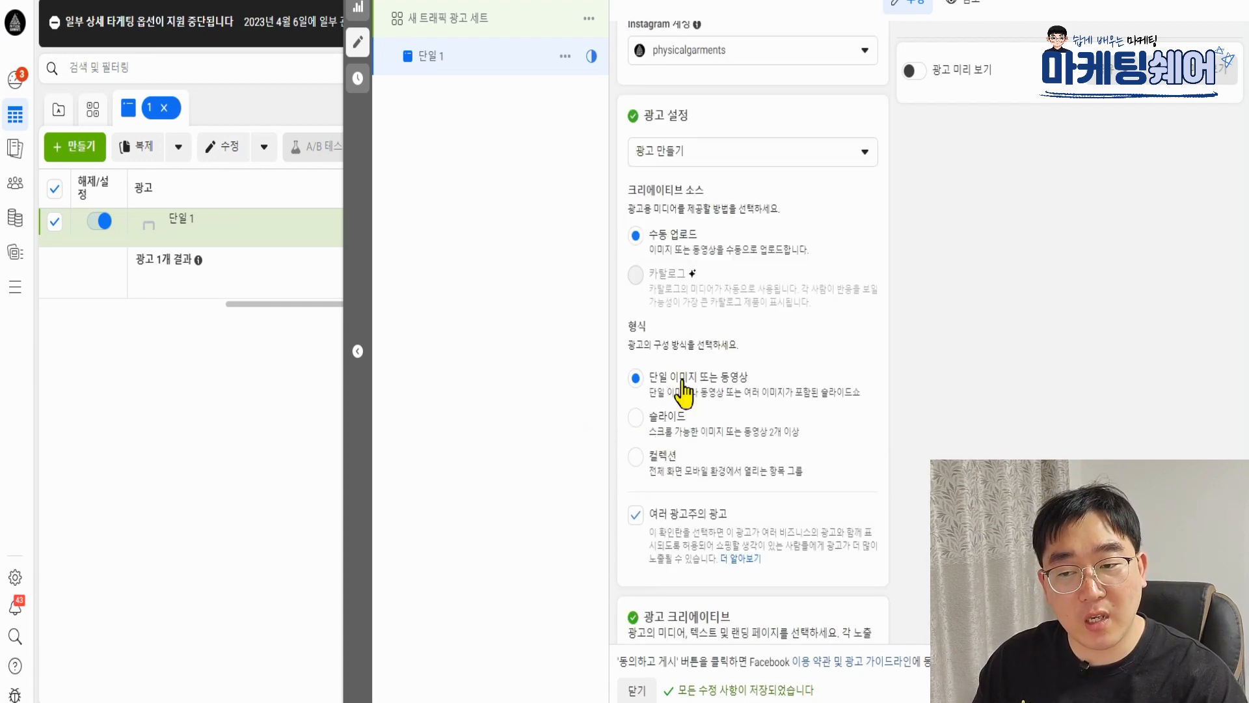
{"action": "scroll", "coordinate": [766, 382], "scroll_direction": "down", "scroll_amount": 4}
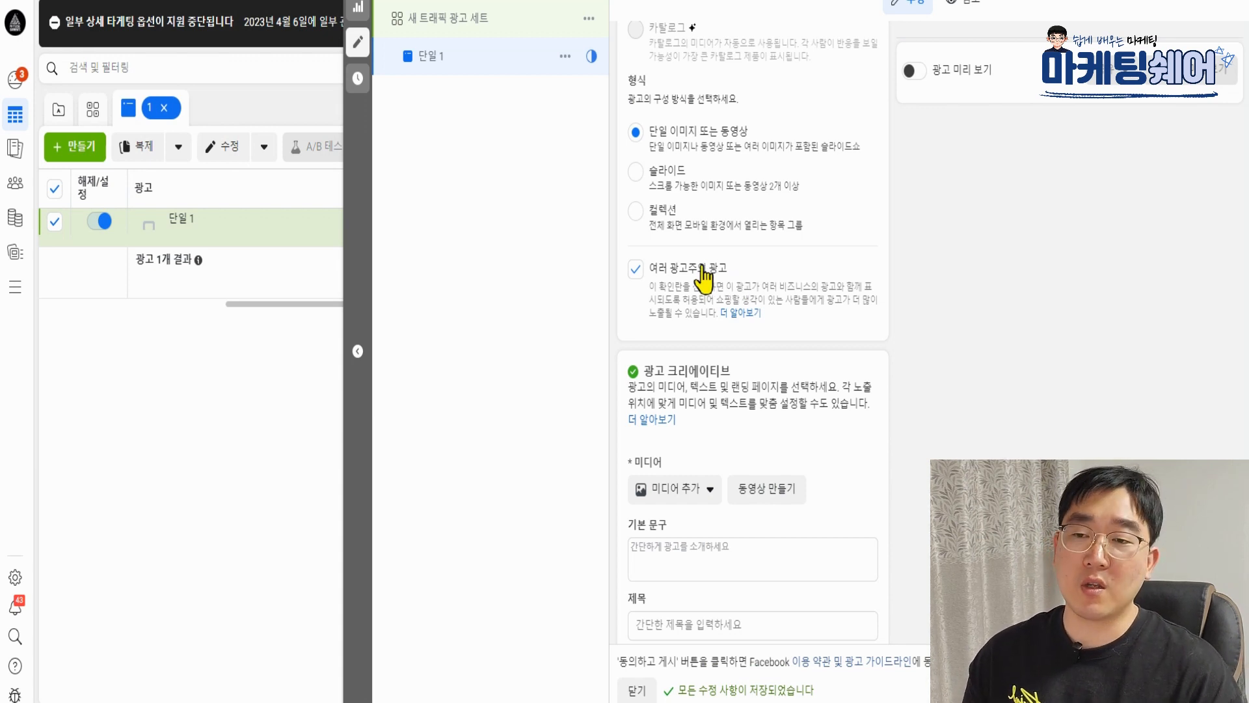
{"action": "left_click", "coordinate": [636, 273]}
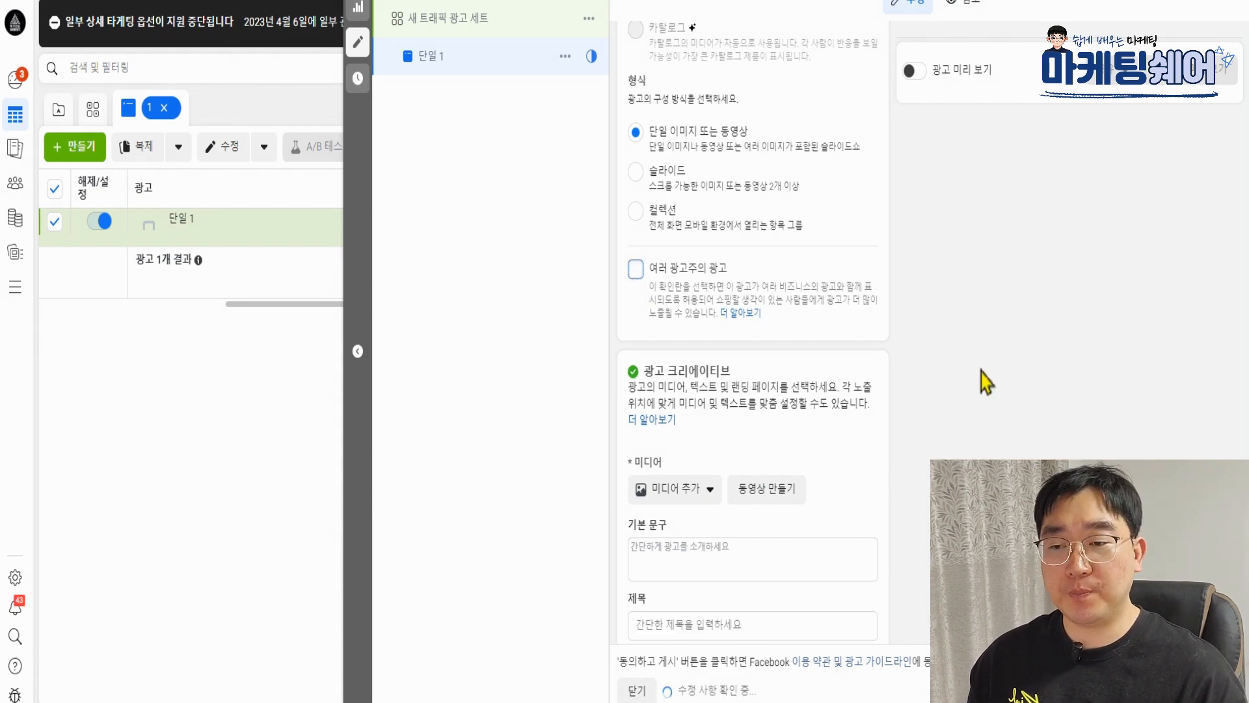
Step: Add the 1500 × 1500 account image 1.jpg as the ad's media and proceed to the placement crop settings
{"action": "scroll", "coordinate": [976, 387], "scroll_direction": "down", "scroll_amount": 4}
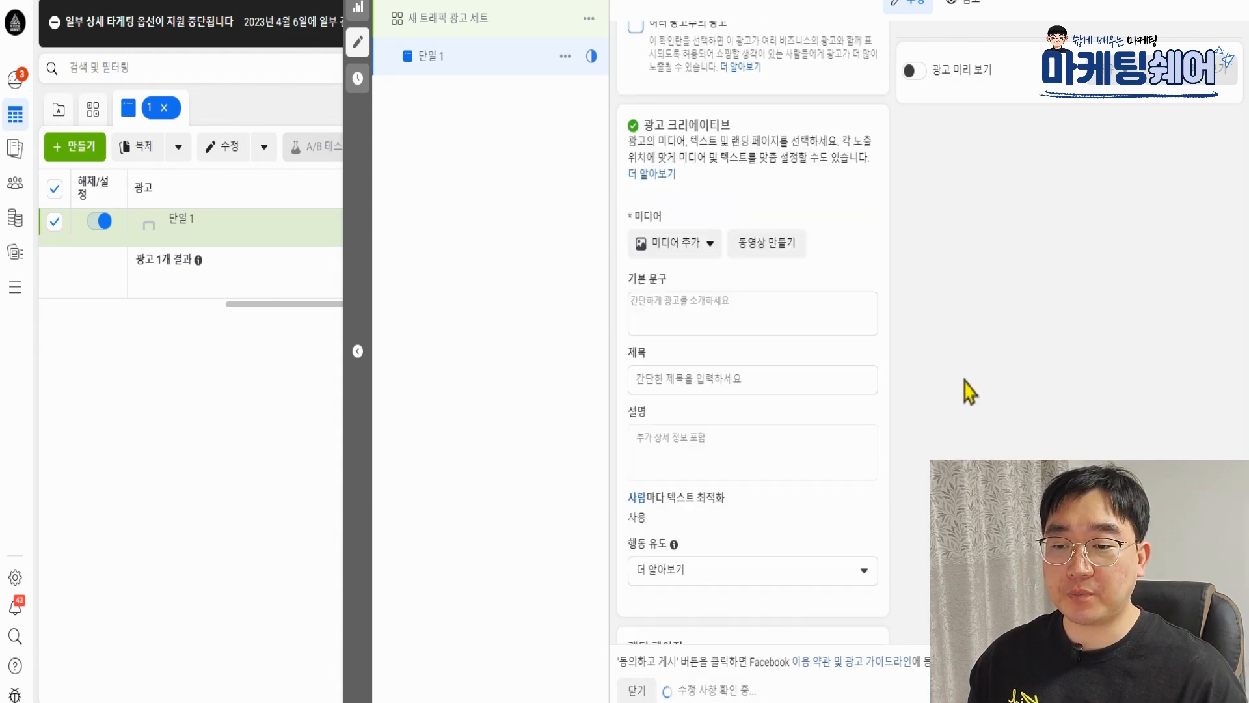
{"action": "left_click", "coordinate": [703, 246]}
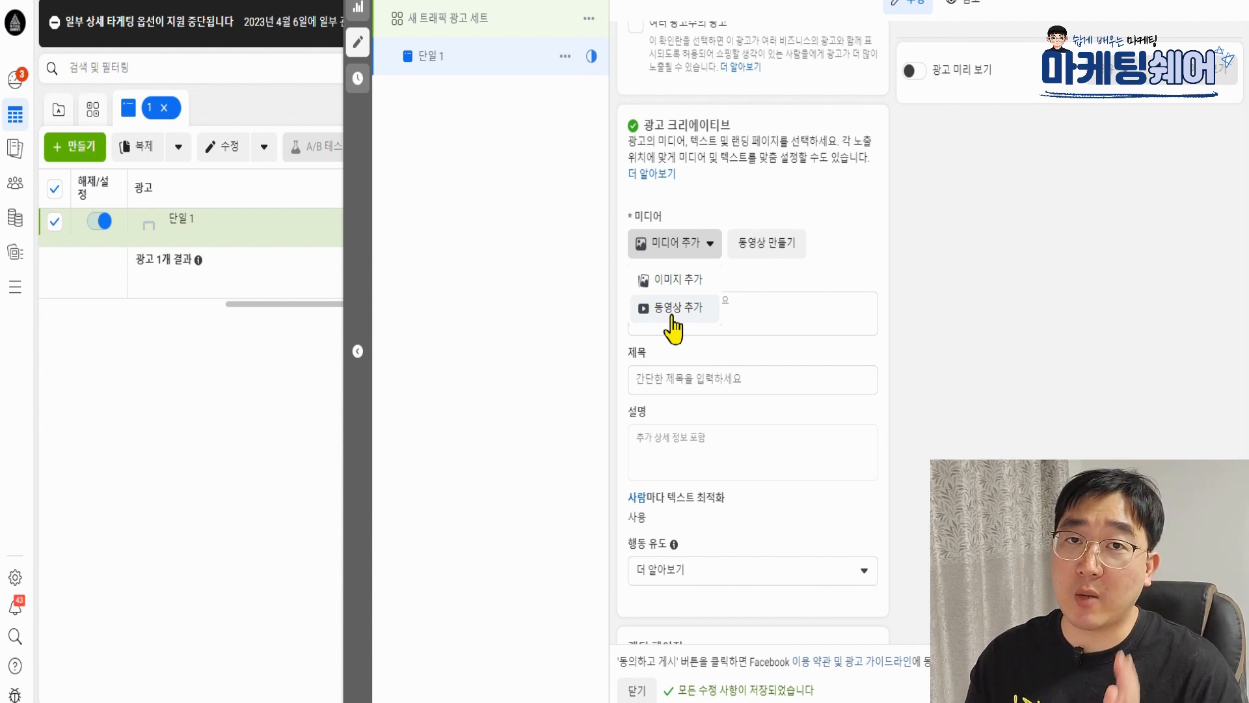
{"action": "left_click", "coordinate": [677, 280]}
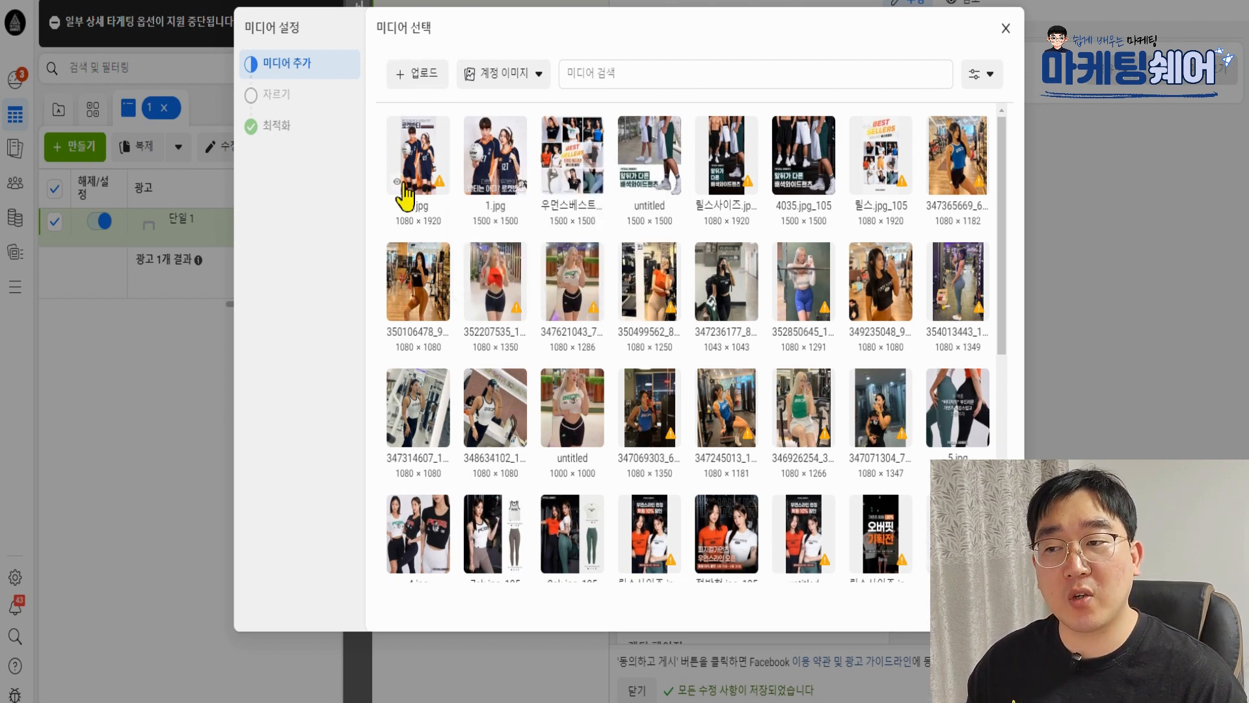
{"action": "left_click", "coordinate": [519, 151]}
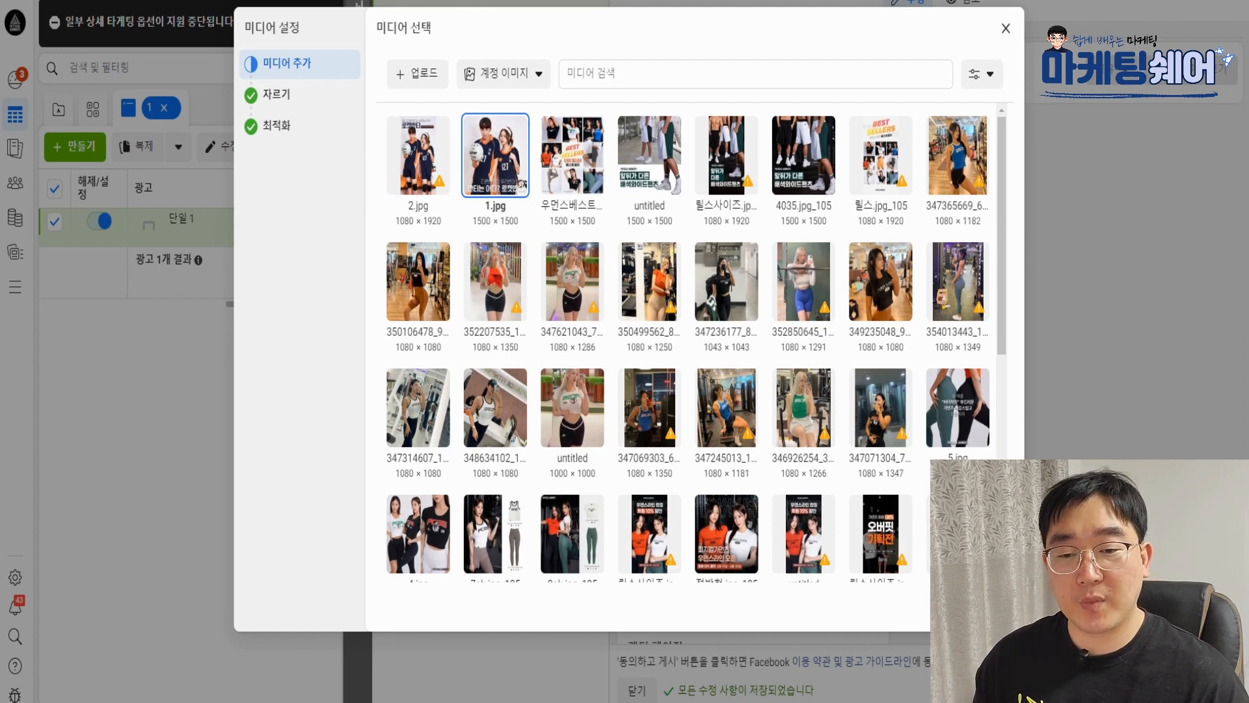
{"action": "left_click", "coordinate": [993, 609]}
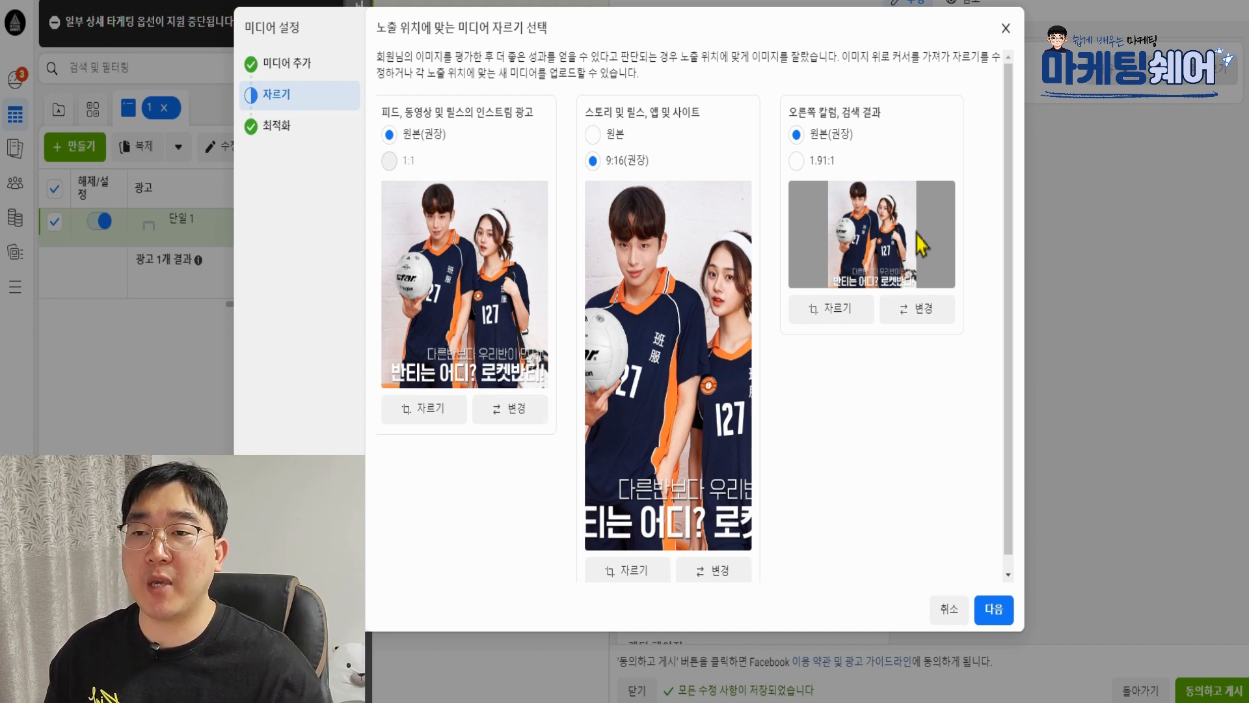
Step: Compare the image crops for the feed and in-stream placements with those for stories, reels, apps and sites
{"action": "mouse_move", "coordinate": [394, 127]}
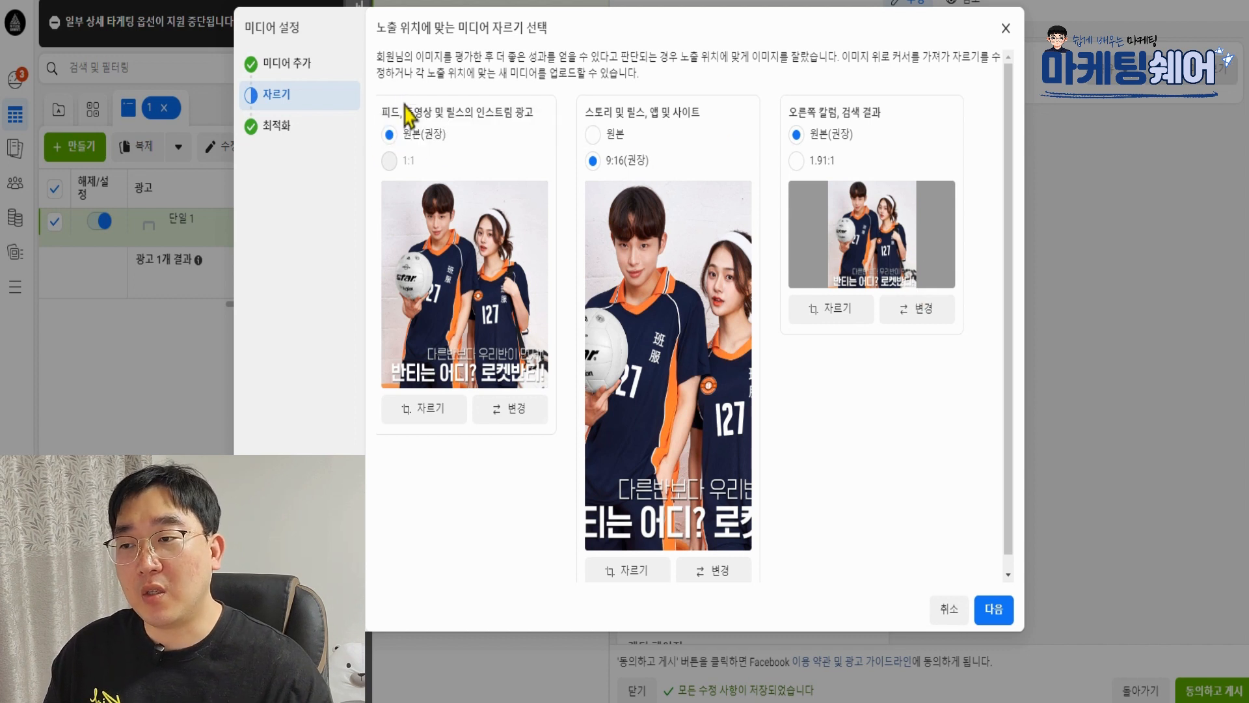
{"action": "left_click_drag", "start_coordinate": [381, 112], "coordinate": [546, 124]}
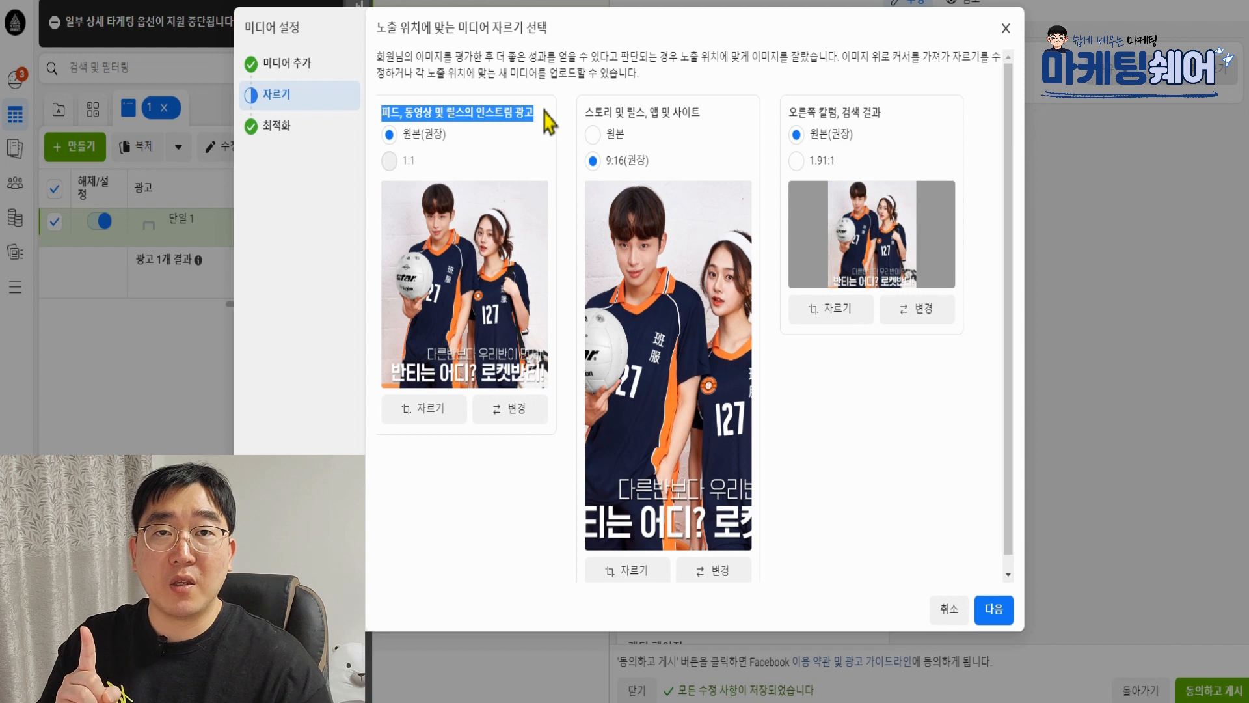
{"action": "left_click", "coordinate": [431, 111]}
{"action": "double_click", "coordinate": [388, 111]}
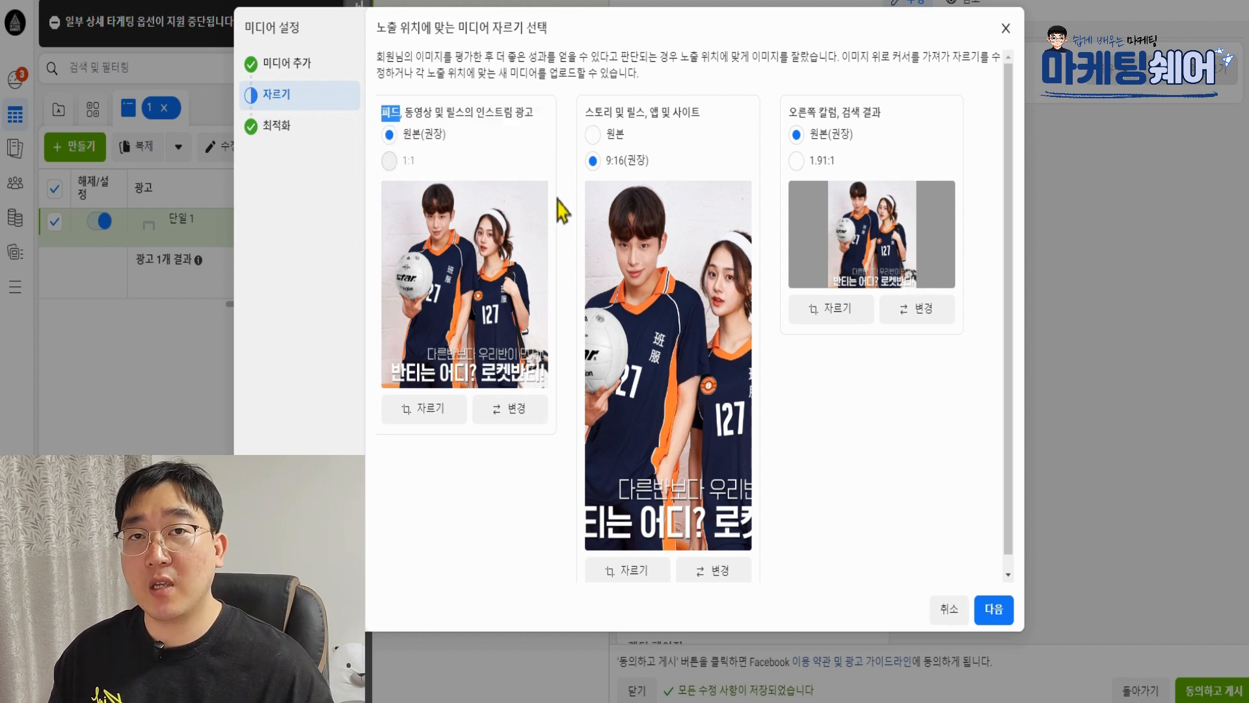
{"action": "left_click_drag", "start_coordinate": [585, 112], "coordinate": [649, 113]}
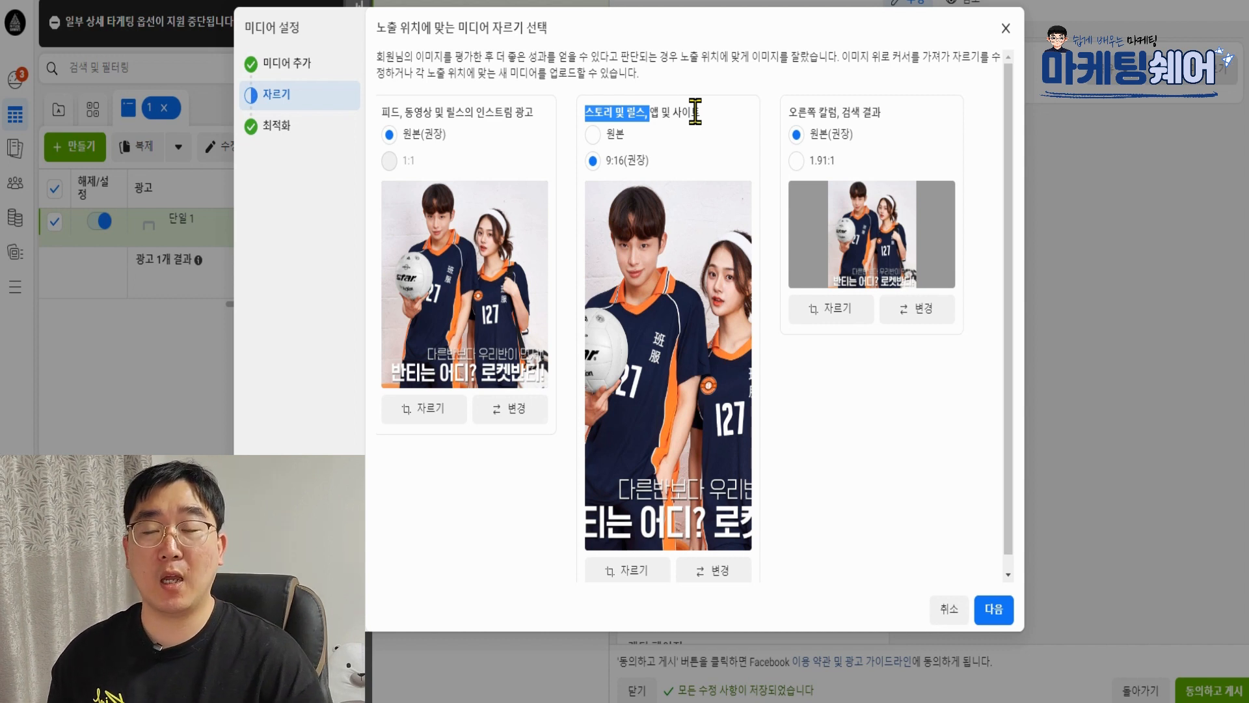
{"action": "left_click", "coordinate": [694, 111]}
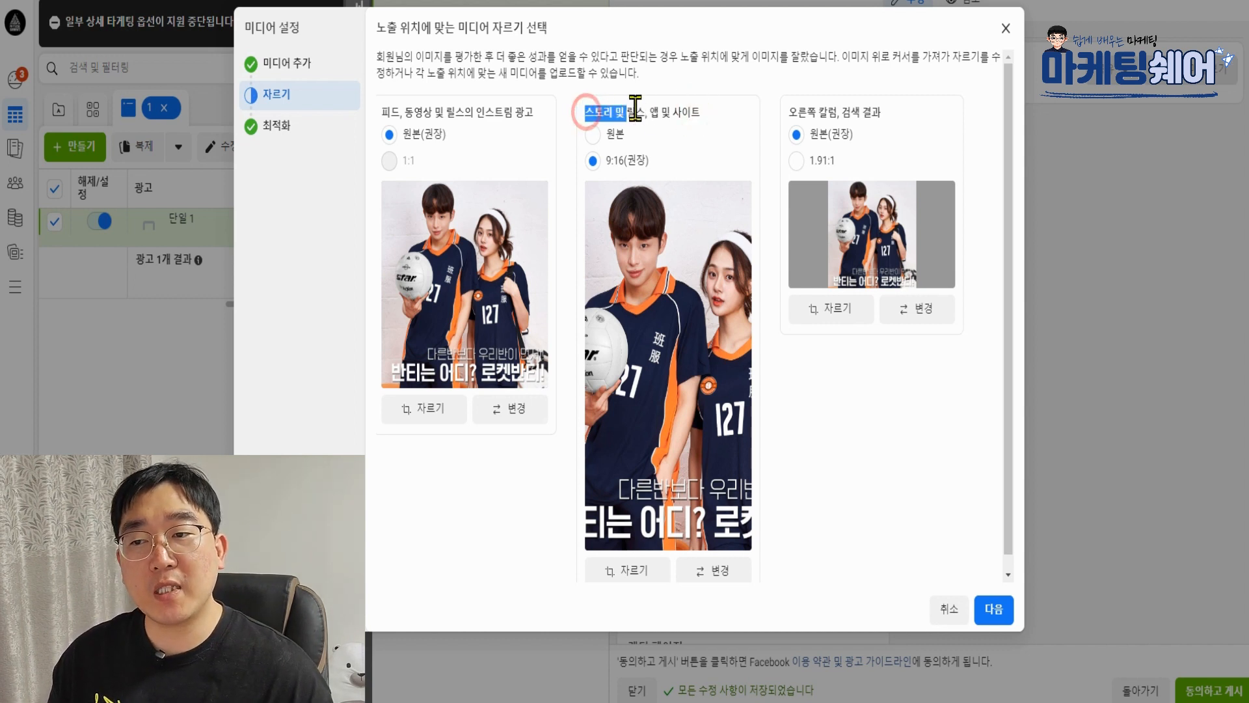
{"action": "left_click_drag", "start_coordinate": [584, 111], "coordinate": [683, 112]}
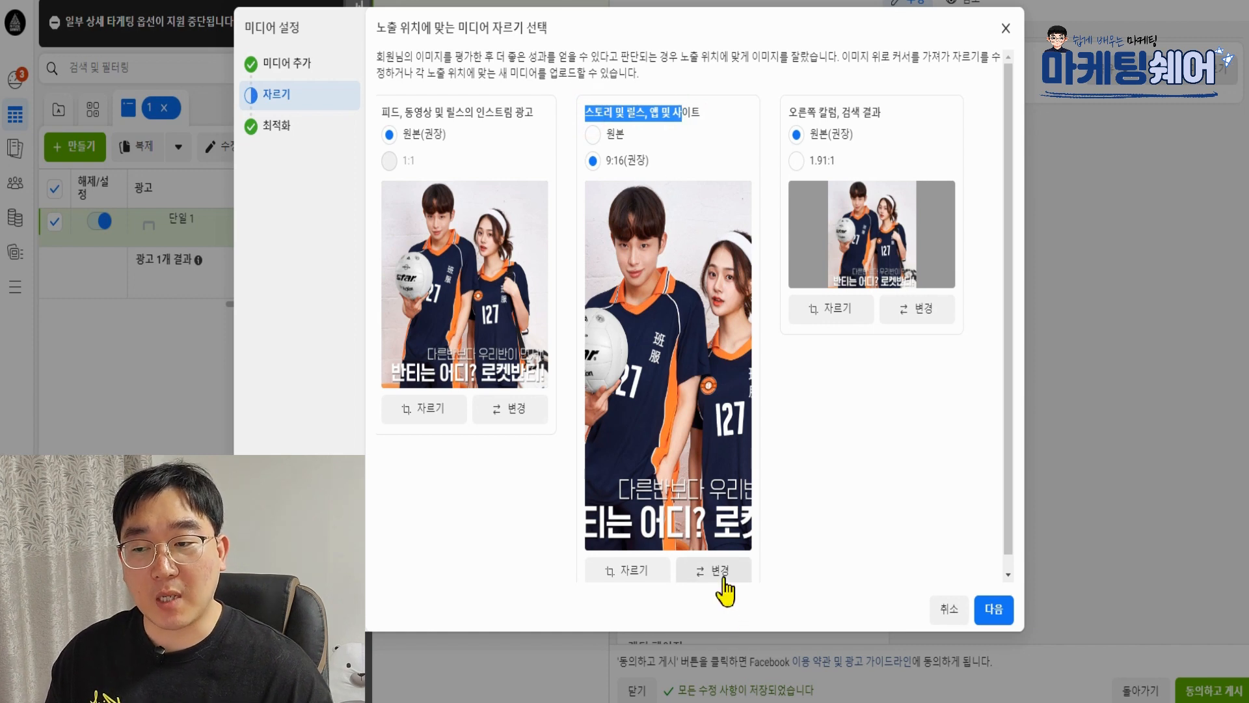
Step: Replace the 스토리 및 릴스, 앱 및 사이트 placement image with the 1080 × 1920 image 2.jpg
{"action": "scroll", "coordinate": [703, 362], "scroll_direction": "down", "scroll_amount": 1}
{"action": "scroll", "coordinate": [703, 362], "scroll_direction": "up", "scroll_amount": 1}
{"action": "scroll", "coordinate": [709, 374], "scroll_direction": "down", "scroll_amount": 1}
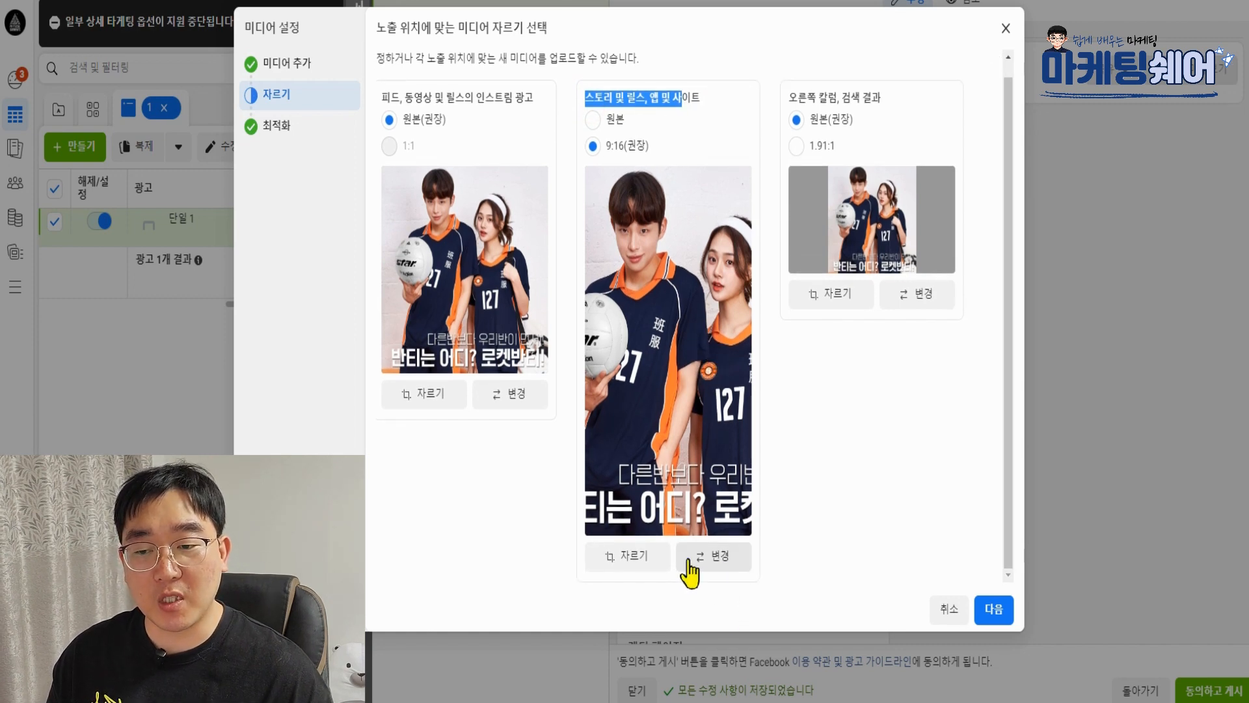
{"action": "left_click", "coordinate": [706, 556]}
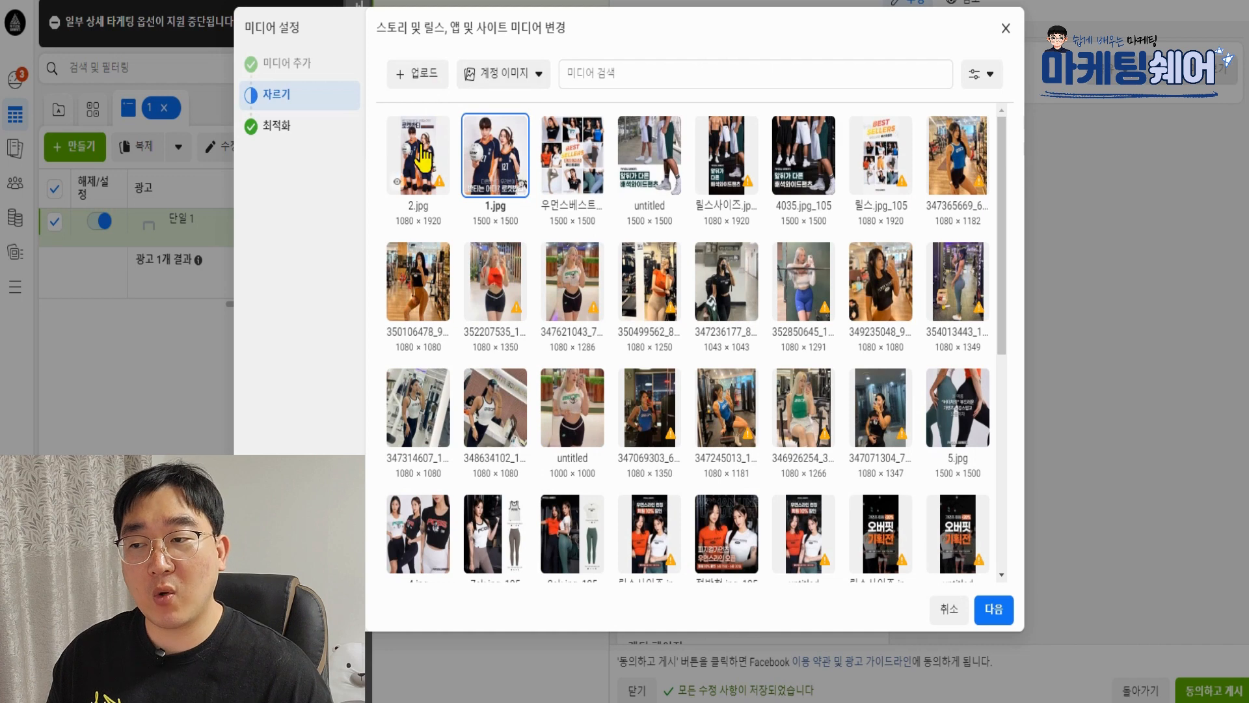
{"action": "left_click", "coordinate": [421, 150]}
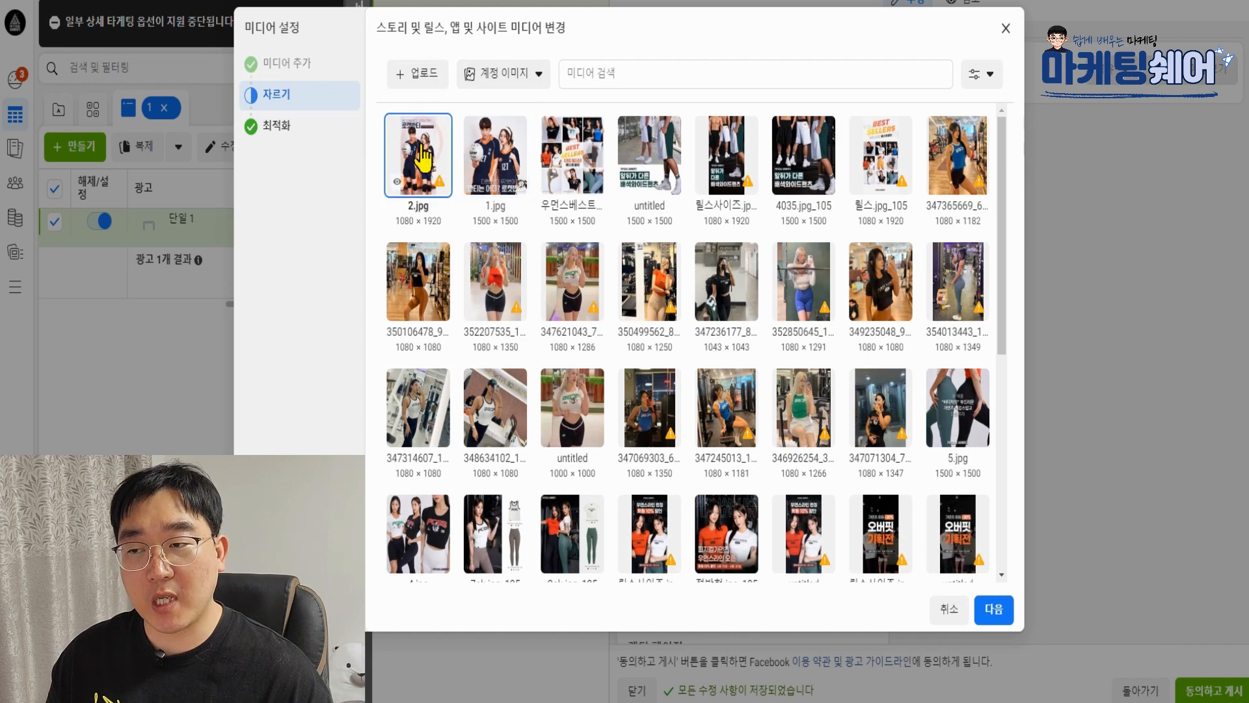
{"action": "left_click", "coordinate": [995, 613]}
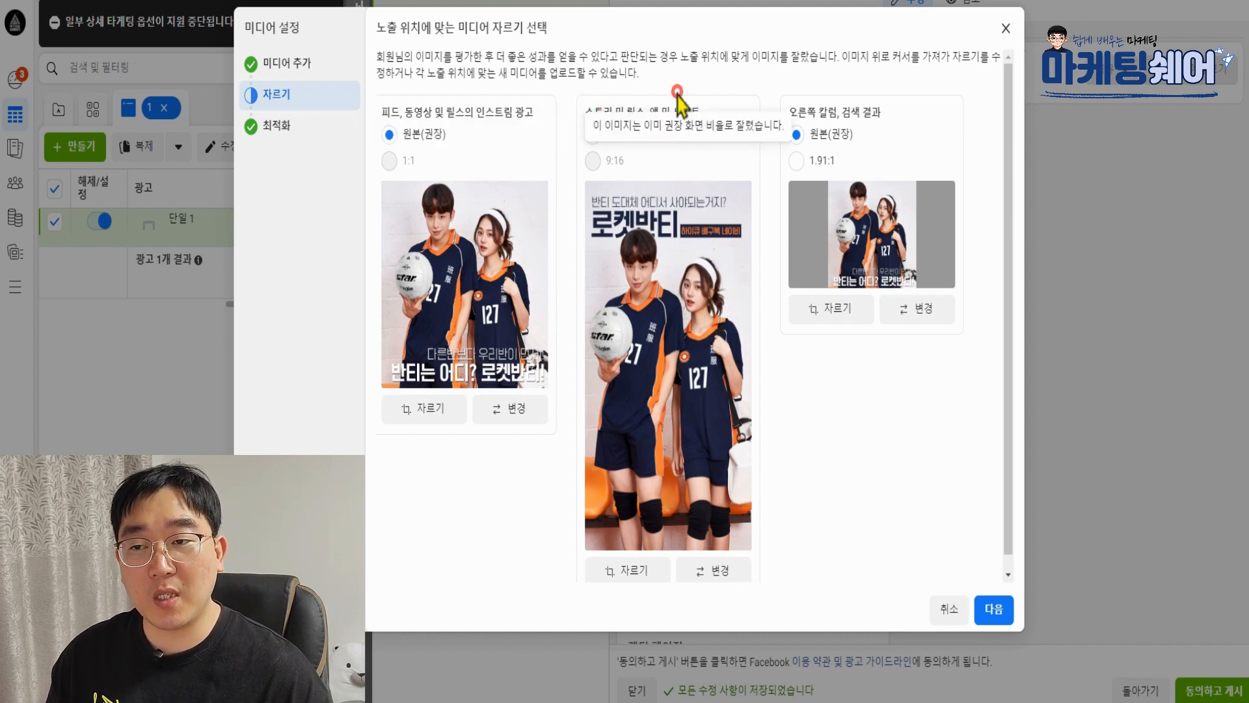
{"action": "left_click_drag", "start_coordinate": [584, 111], "coordinate": [670, 112]}
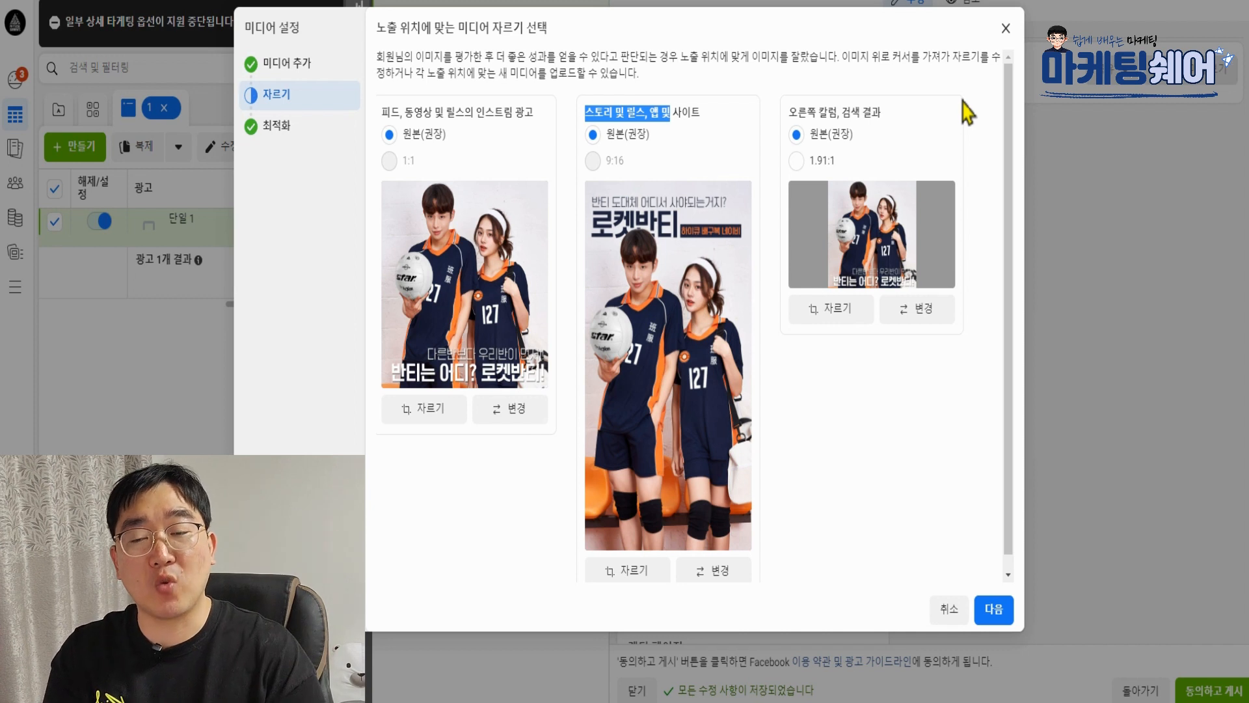
Step: Preview the 1.91:1 crop for 오른쪽 칼럼, 검색 결과, set it back to 원본(권장), and continue to the optimization settings
{"action": "left_click", "coordinate": [796, 161]}
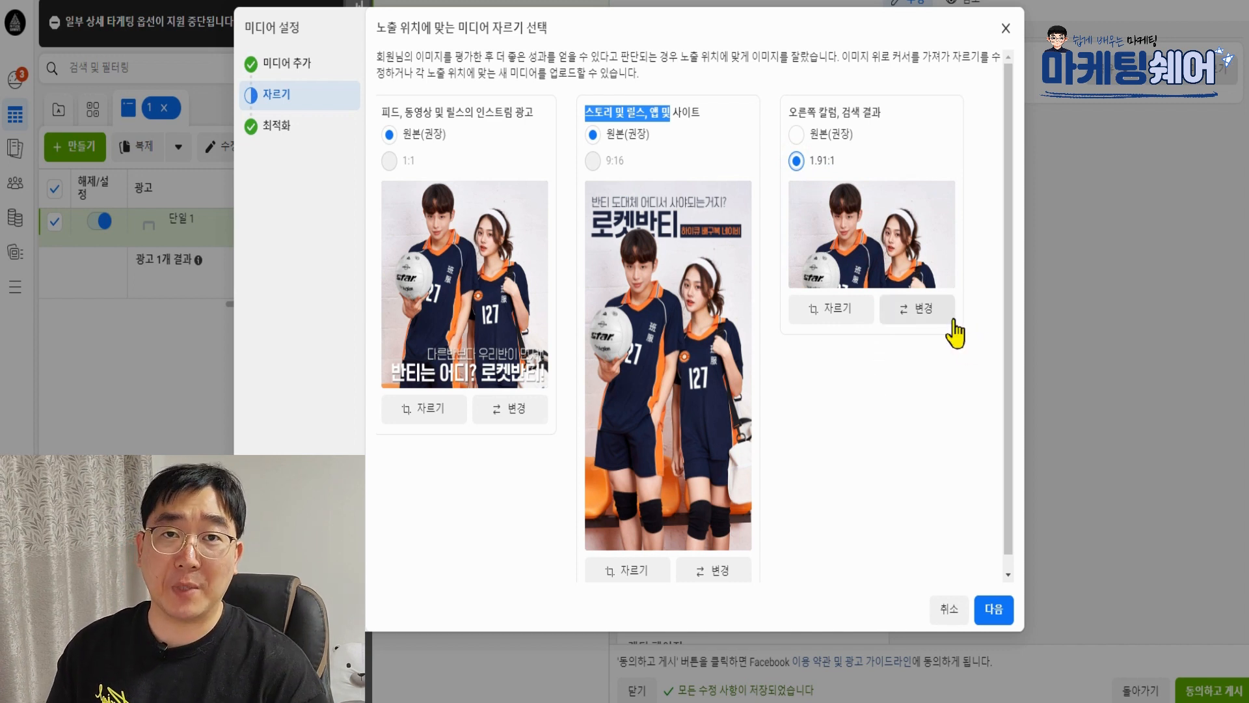
{"action": "left_click", "coordinate": [796, 134]}
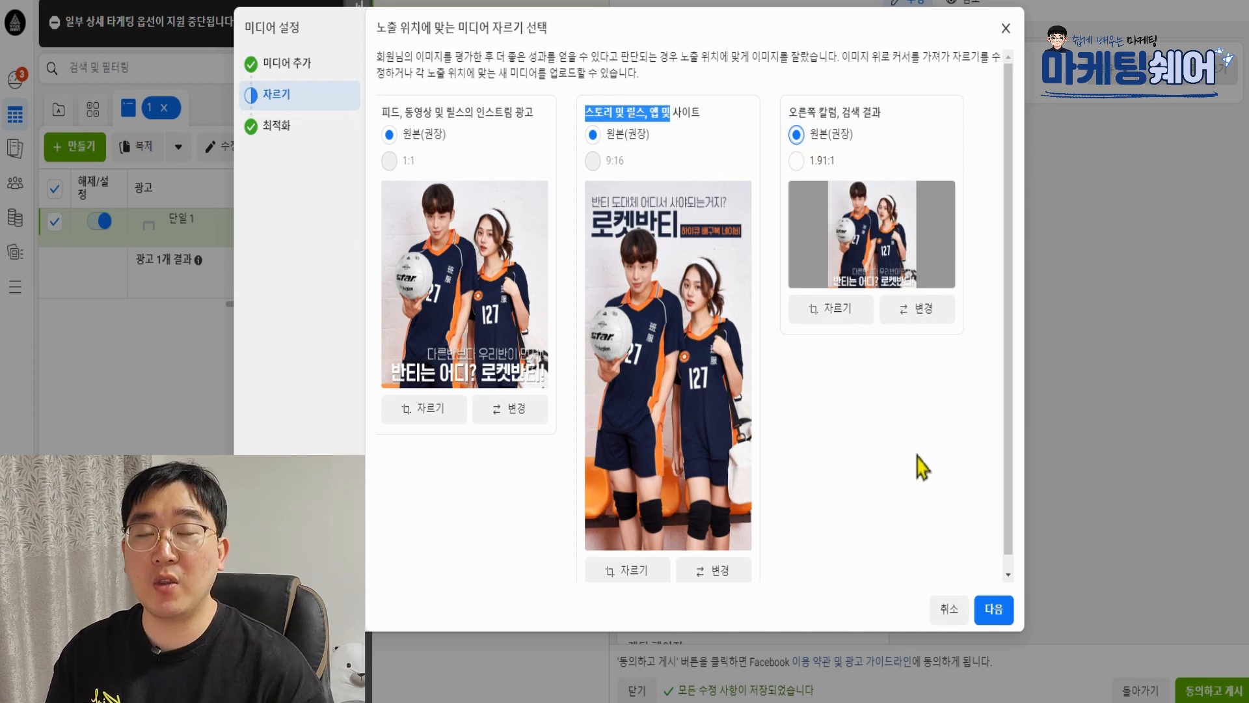
{"action": "left_click", "coordinate": [996, 617]}
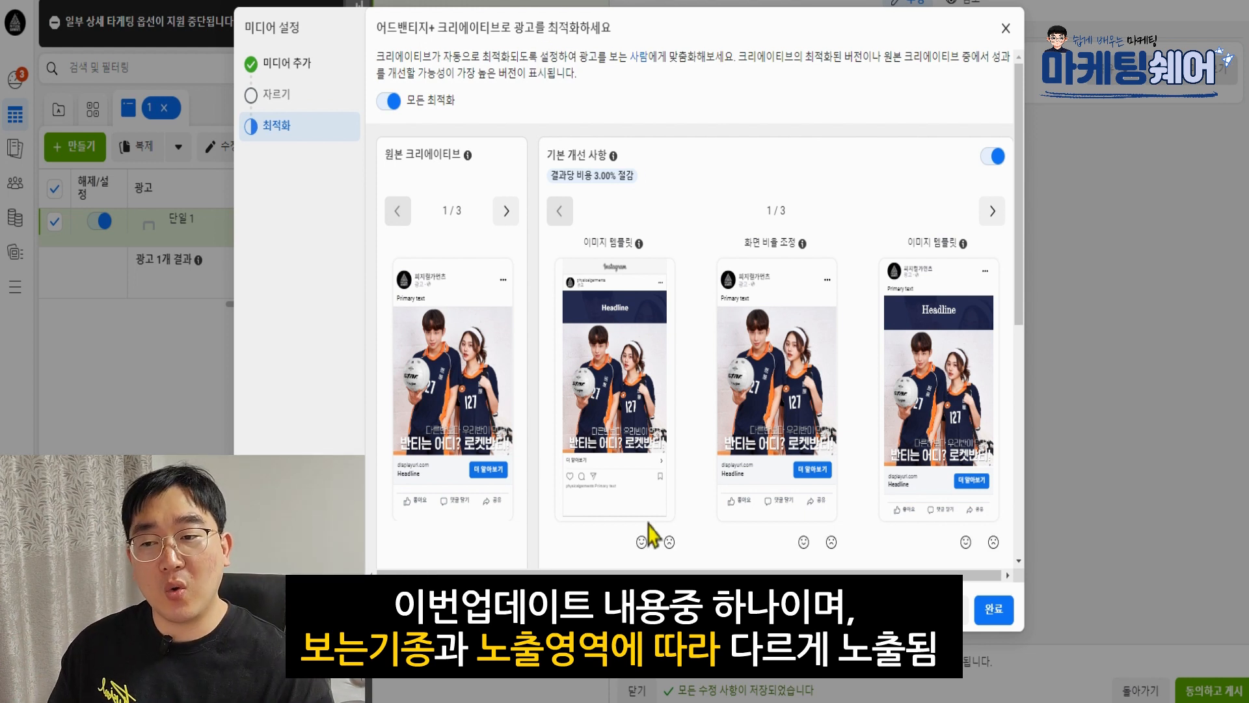
Step: Review the Advantage+ creative optimizations, leave 모든 최적화 and 기본 개선 사항 turned on, and finish the media setup
{"action": "scroll", "coordinate": [943, 299], "scroll_direction": "down", "scroll_amount": 6}
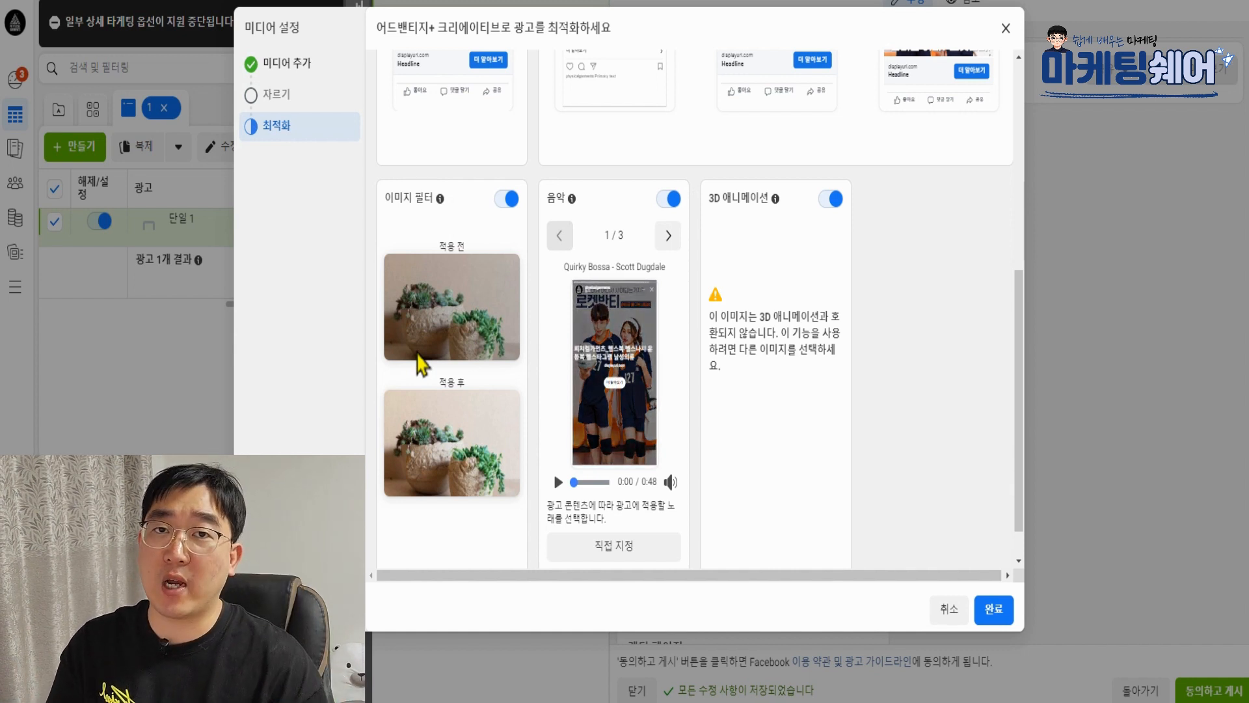
{"action": "scroll", "coordinate": [892, 419], "scroll_direction": "up", "scroll_amount": 6}
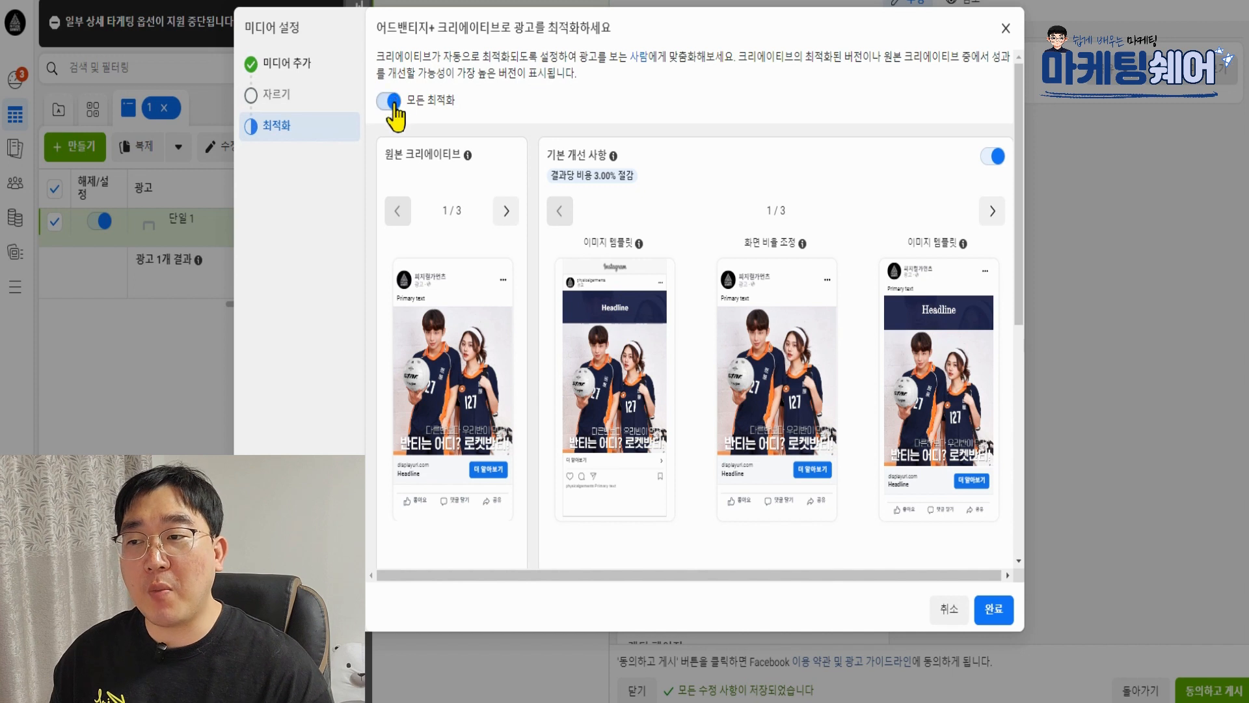
{"action": "left_click", "coordinate": [391, 101]}
{"action": "left_click", "coordinate": [391, 101]}
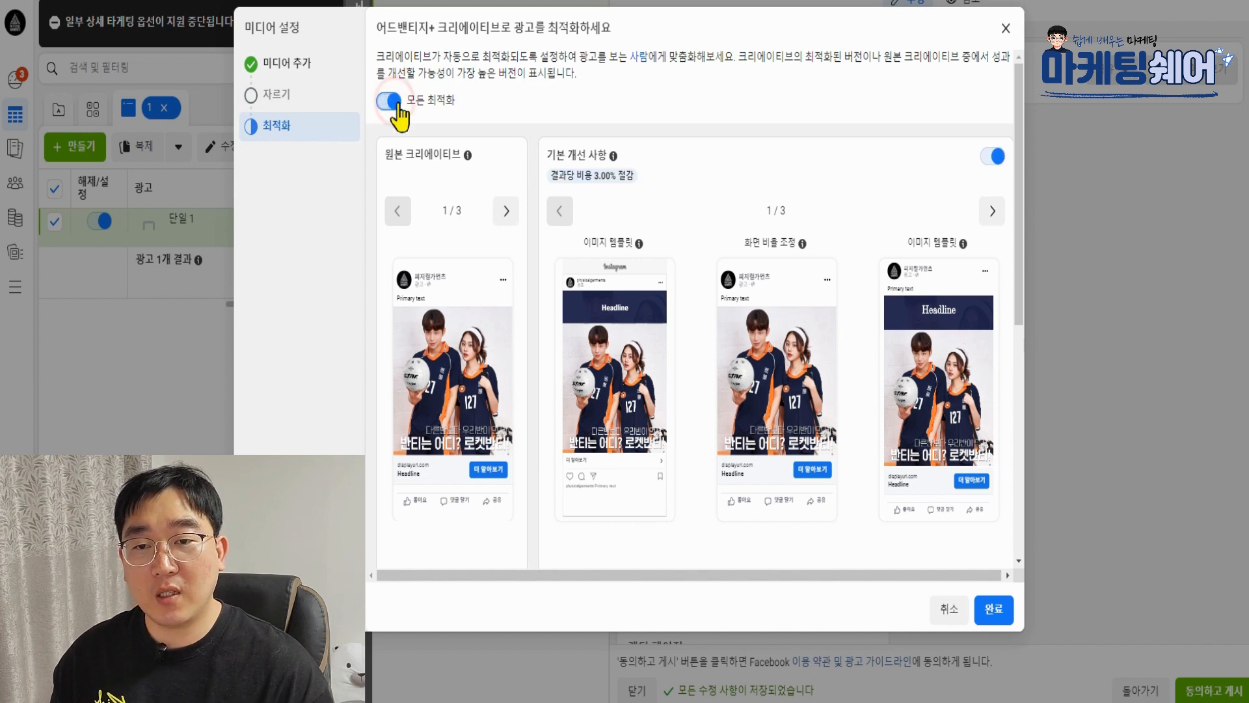
{"action": "left_click", "coordinate": [992, 156]}
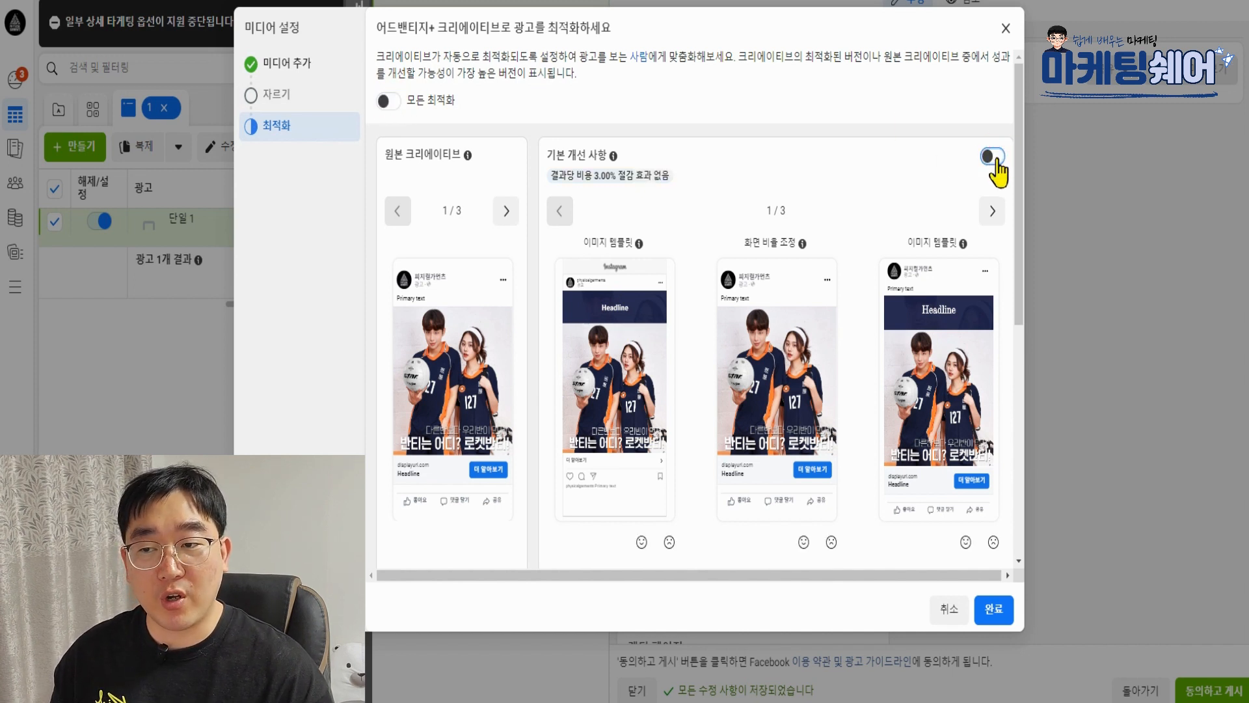
{"action": "left_click", "coordinate": [993, 157]}
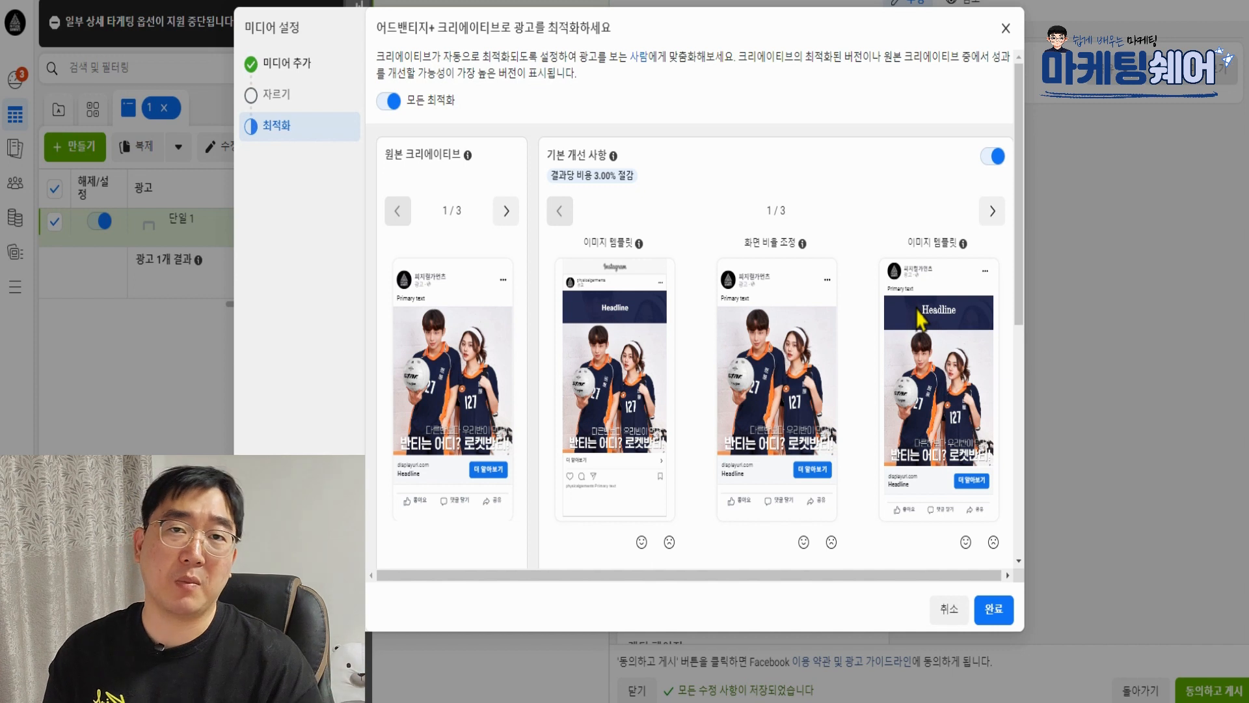
{"action": "mouse_move", "coordinate": [558, 174]}
{"action": "left_mouse_down"}
{"action": "mouse_move", "coordinate": [629, 174]}
{"action": "mouse_move", "coordinate": [559, 178]}
{"action": "left_mouse_up"}
{"action": "left_click", "coordinate": [651, 186]}
{"action": "left_click", "coordinate": [696, 172]}
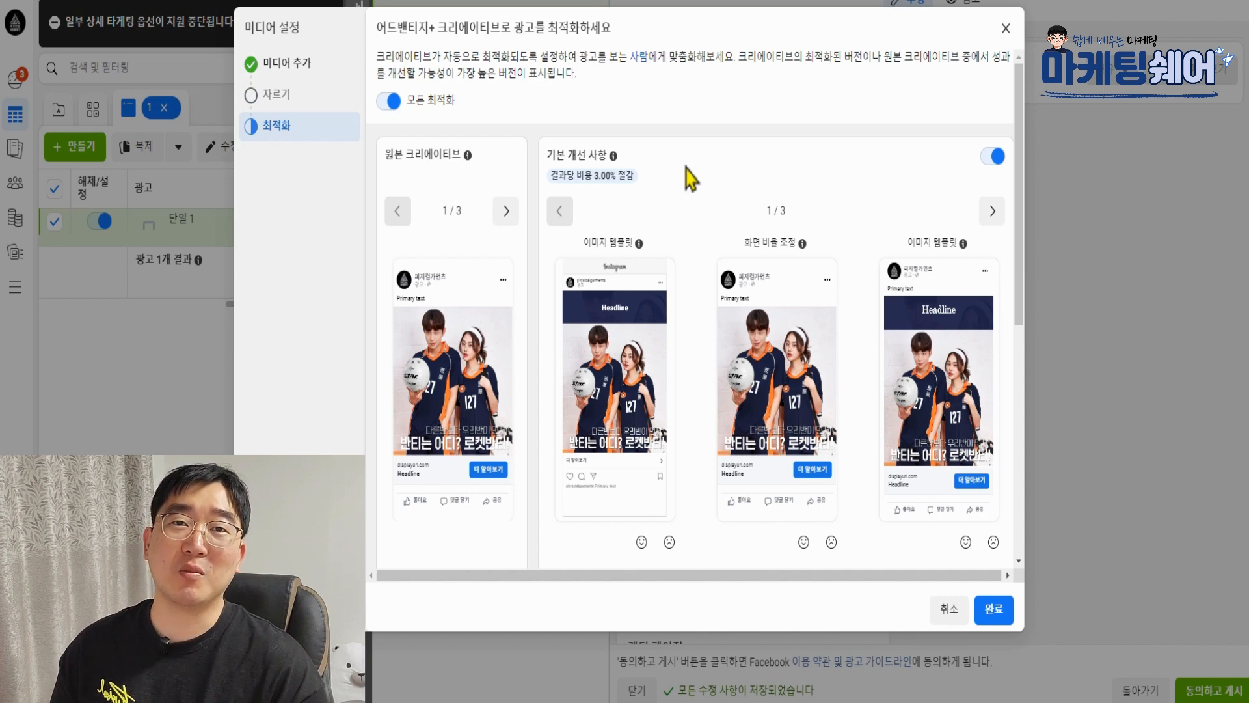
{"action": "left_click", "coordinate": [992, 614]}
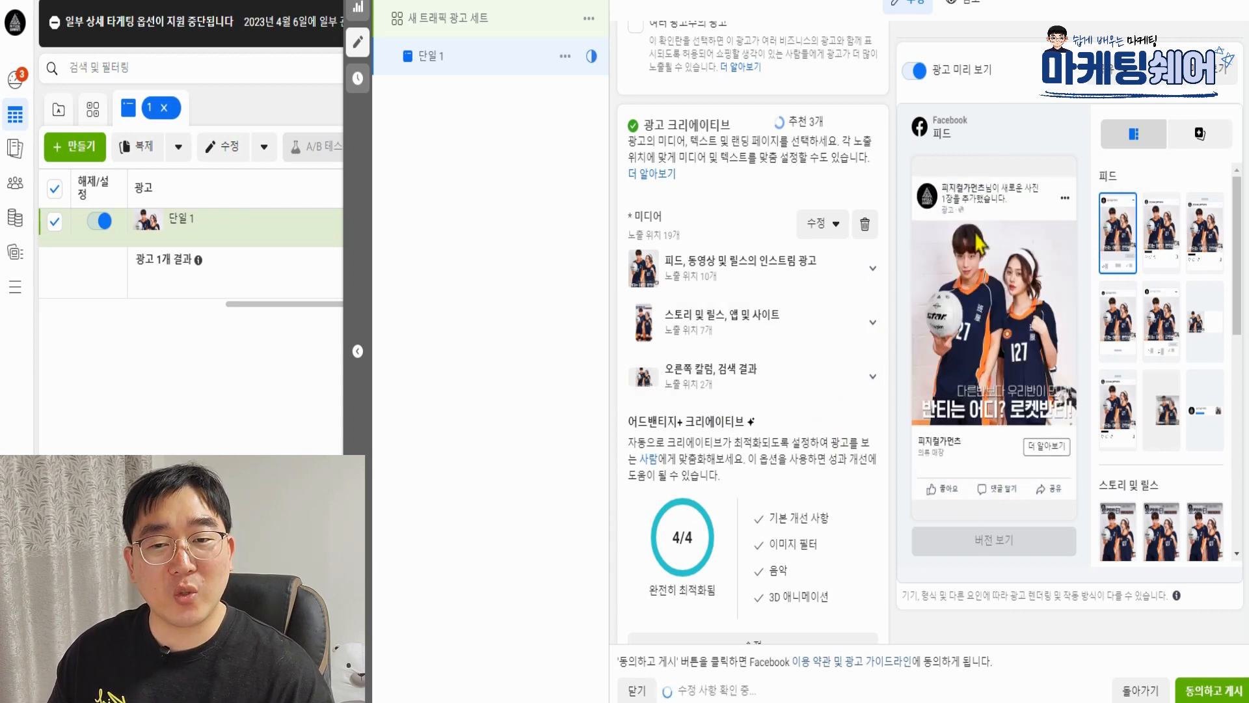
Step: Check the ad preview in the Instagram feed, Instagram reels and Facebook feed placements
{"action": "left_click", "coordinate": [1165, 224]}
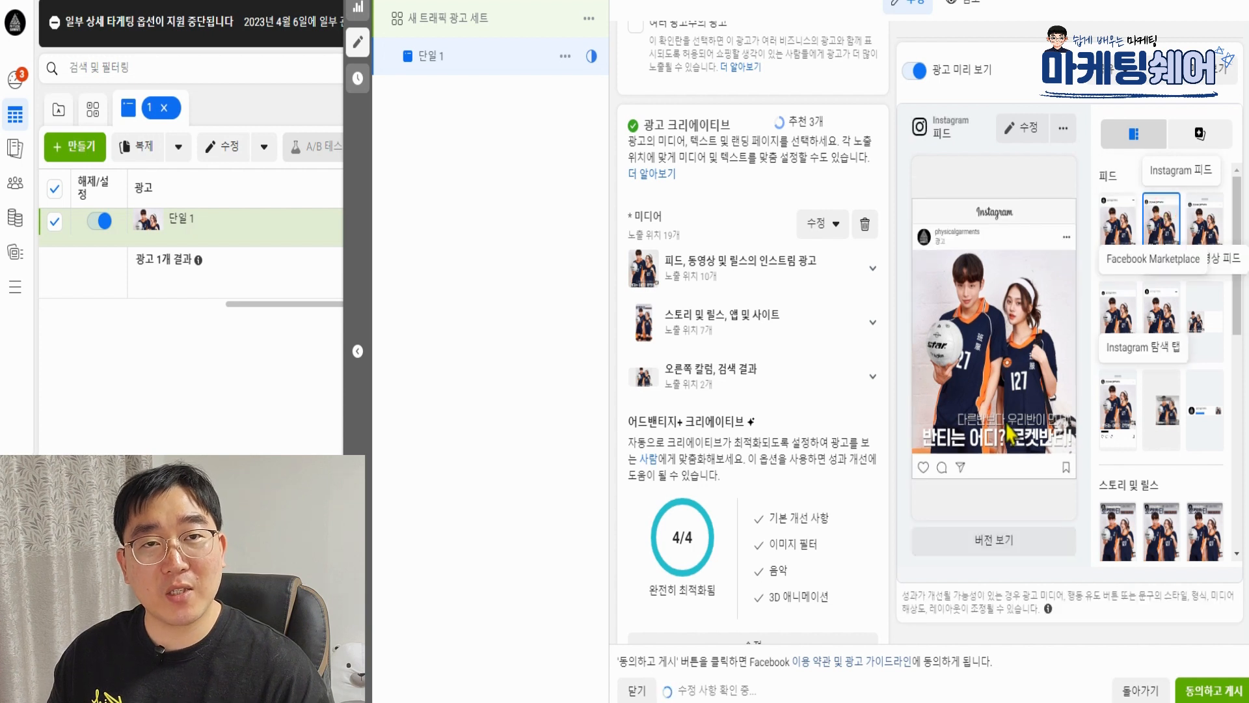
{"action": "scroll", "coordinate": [1161, 338], "scroll_direction": "down", "scroll_amount": 5}
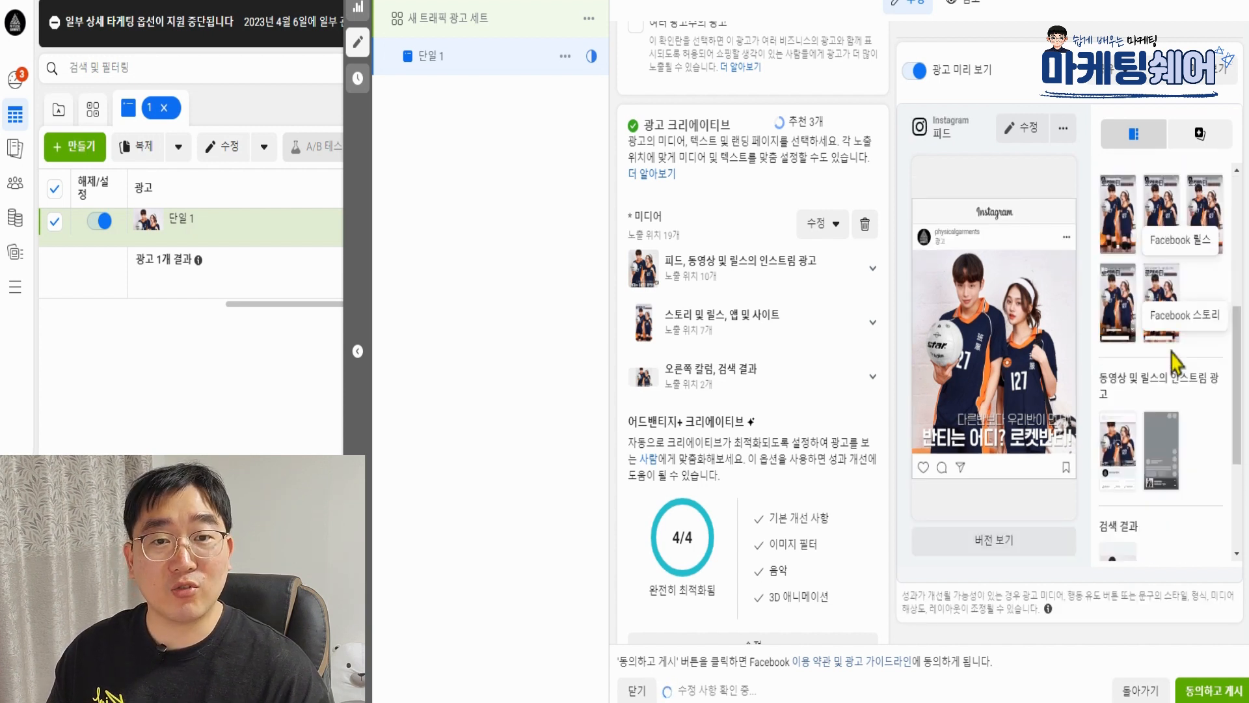
{"action": "left_click", "coordinate": [1124, 219]}
{"action": "left_click", "coordinate": [1130, 312]}
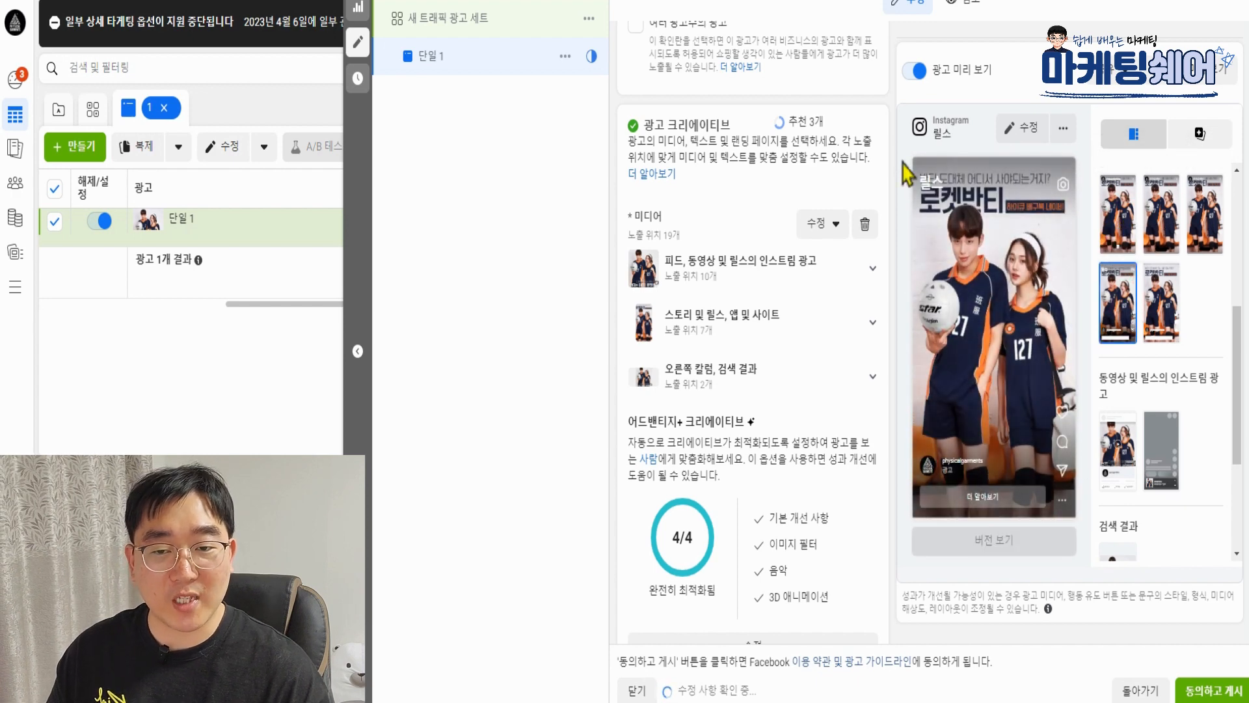
{"action": "scroll", "coordinate": [747, 245], "scroll_direction": "down", "scroll_amount": 8}
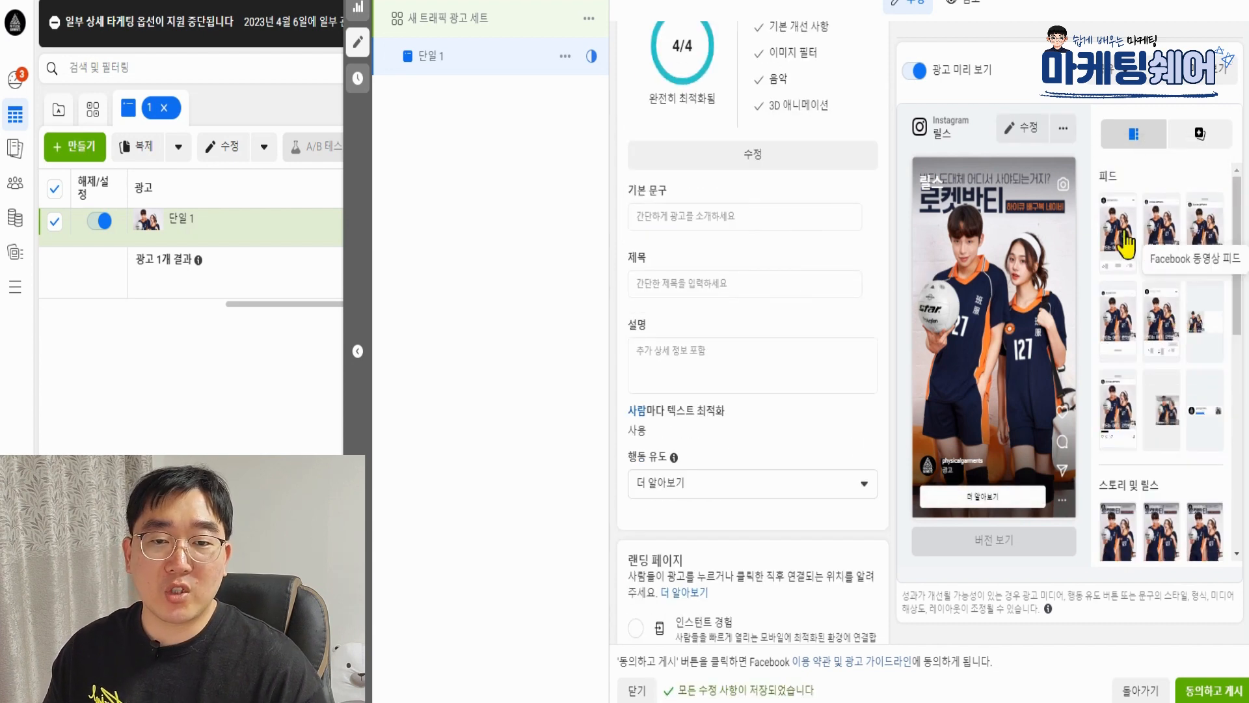
{"action": "left_click", "coordinate": [1118, 234]}
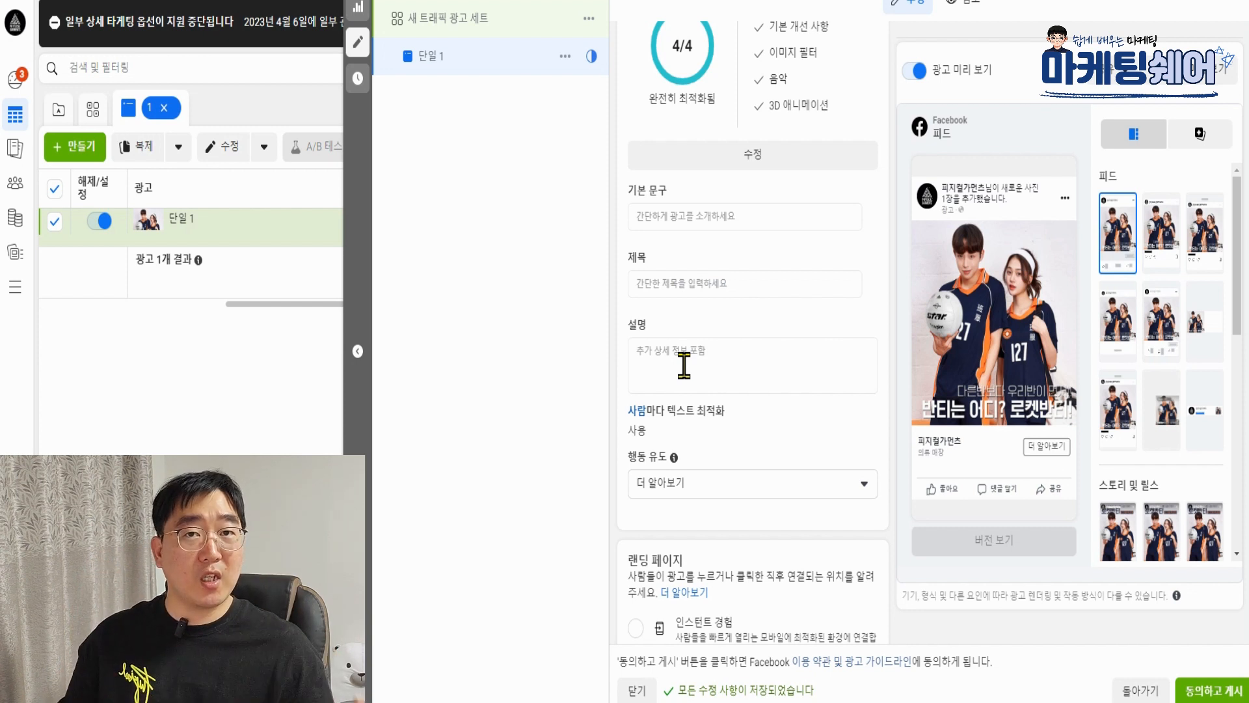
Step: Examine the ad's 기본 문구, 제목 and 설명 fields and where their text belongs in the Facebook feed preview
{"action": "left_click", "coordinate": [683, 365]}
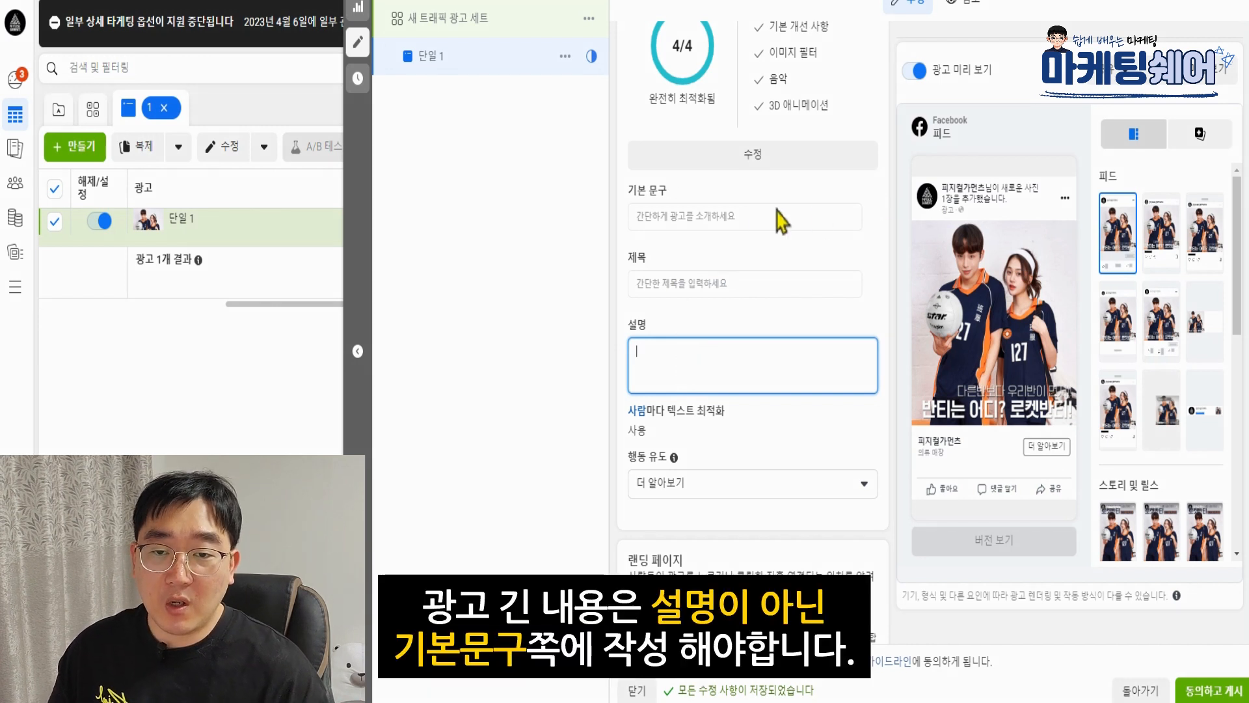
{"action": "left_click", "coordinate": [716, 218]}
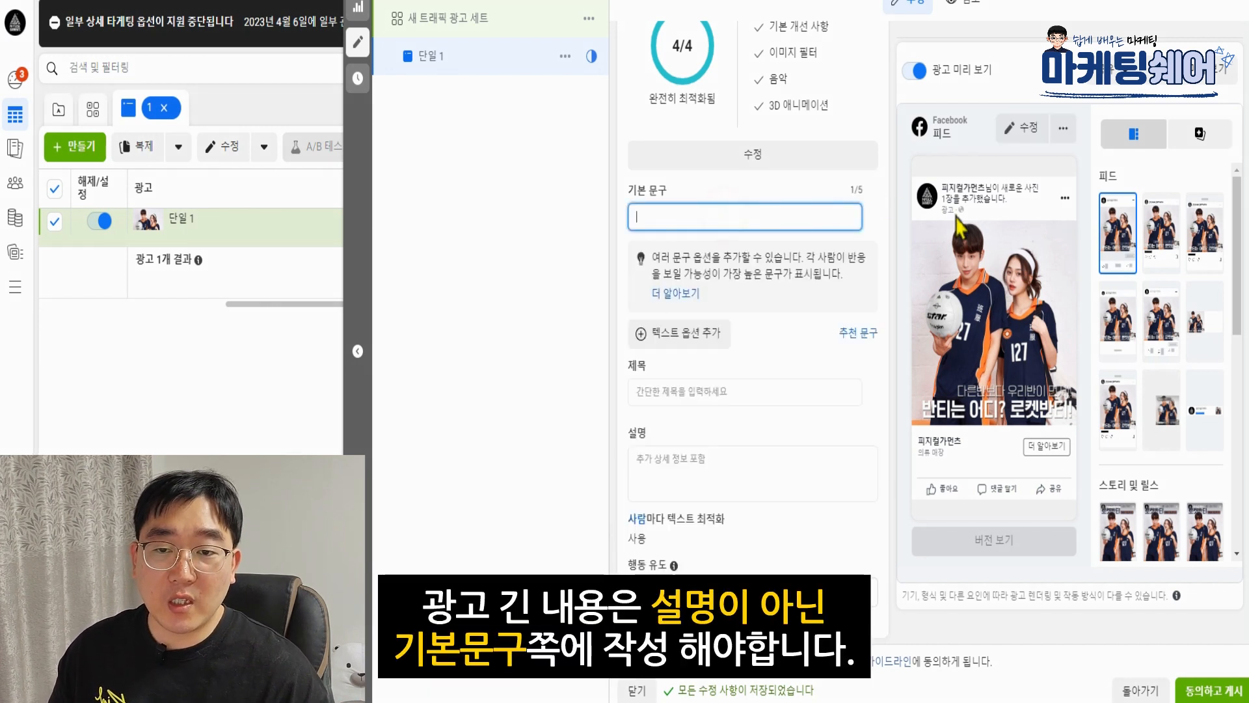
{"action": "left_click", "coordinate": [668, 392]}
{"action": "left_click", "coordinate": [733, 504]}
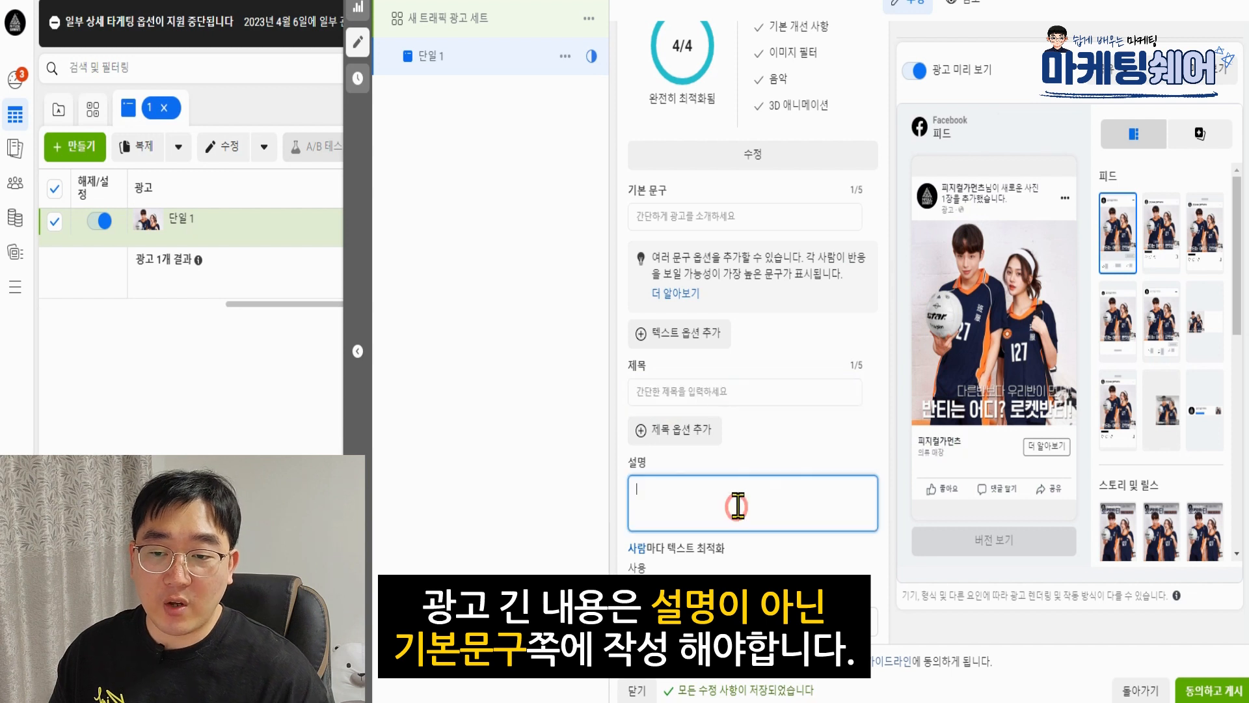
{"action": "left_click", "coordinate": [927, 449]}
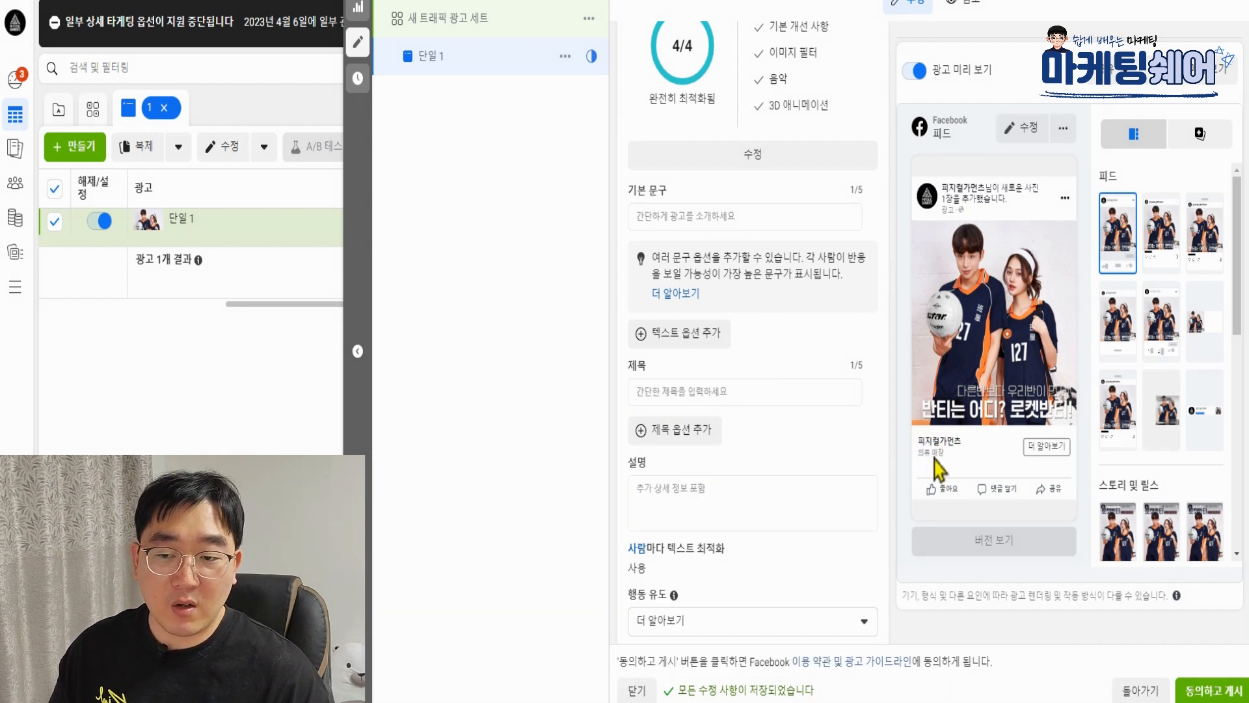
Step: Enter the ad's 기본 문구 on two lines: "세트옷 가장싸게파는 마케터 이과장쇼핑몰" and "빨리와서 신규회원 혜택 챙겨가세요~~"
{"action": "left_click", "coordinate": [693, 216]}
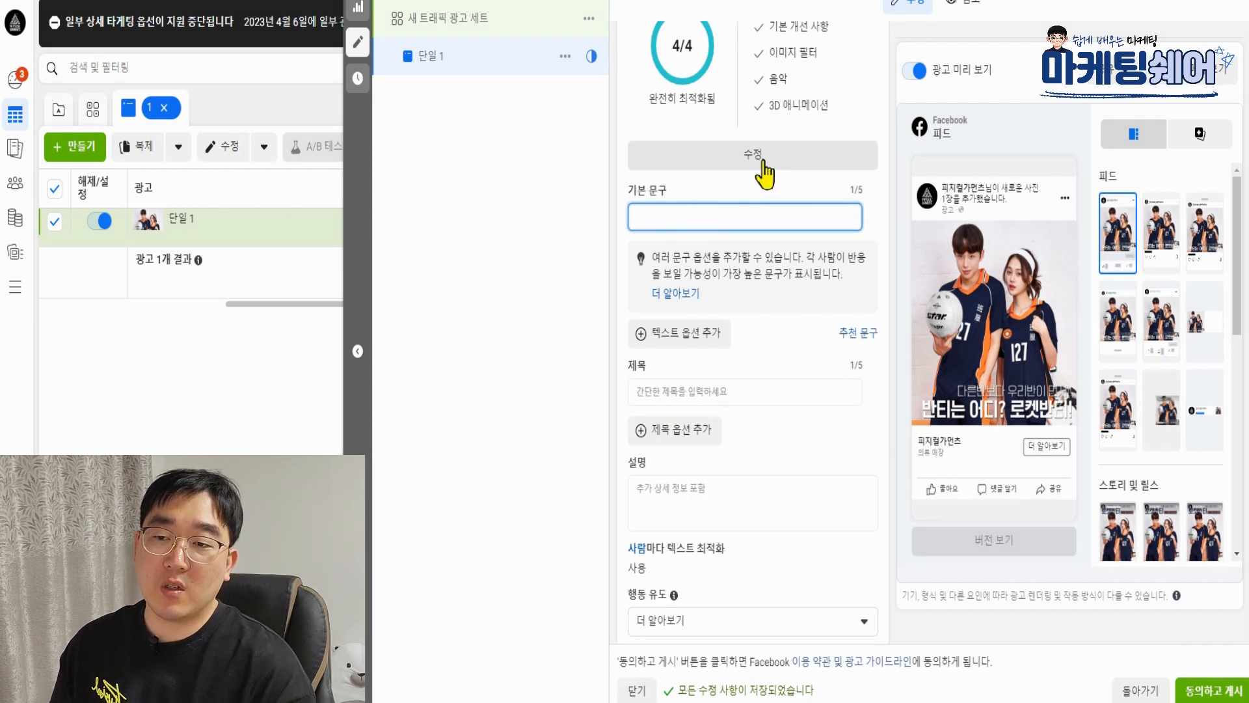
{"action": "type", "text": "세트옷 가장싸지"}
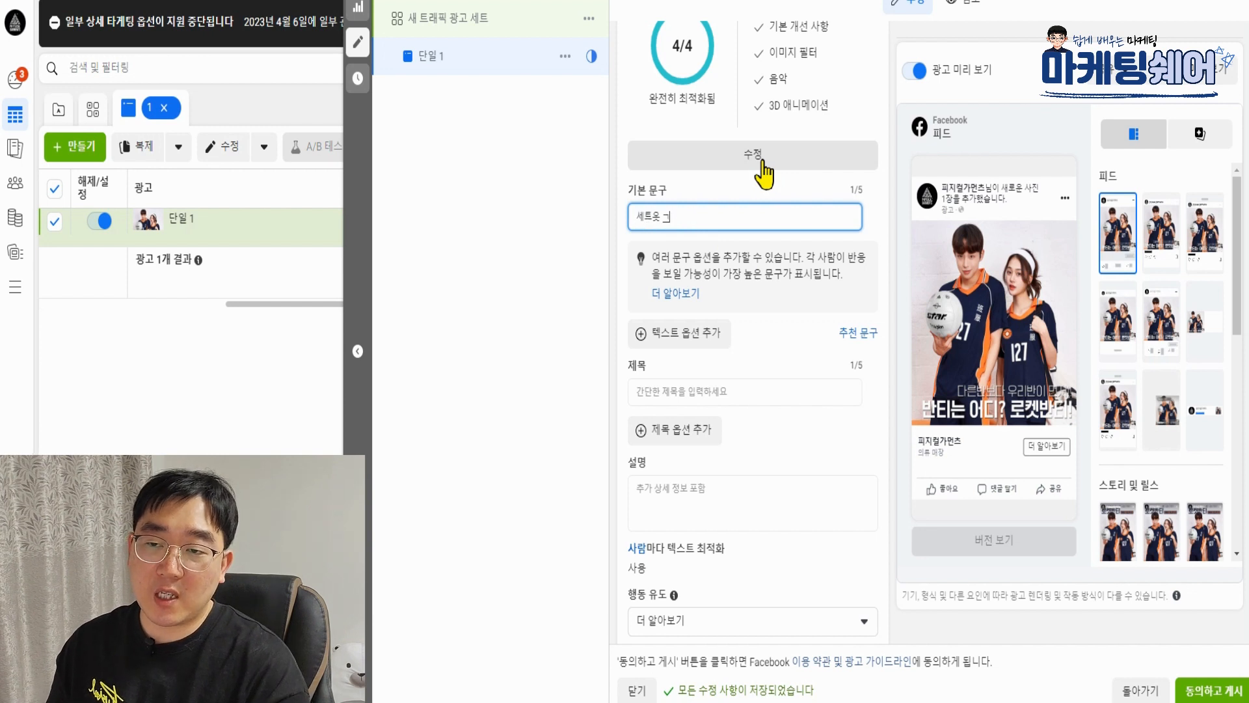
{"action": "type", "text": "파는"}
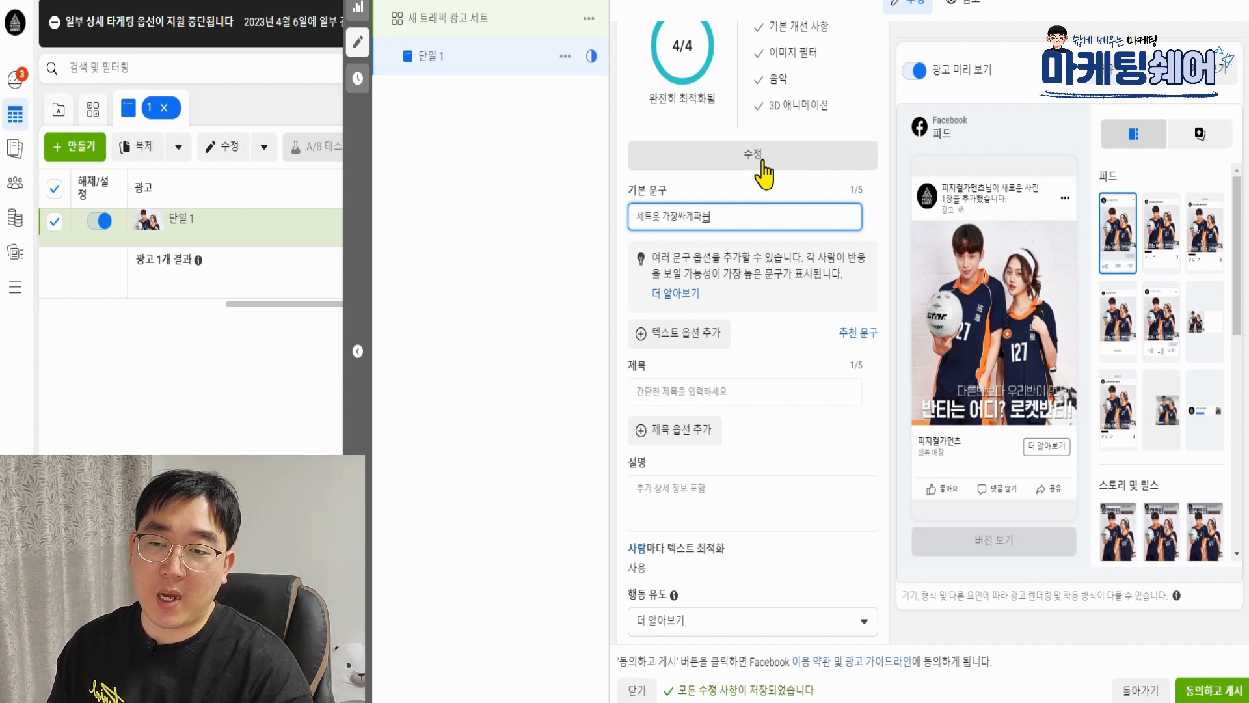
{"action": "type", "text": " 마케터 이과장쇼핑몰"}
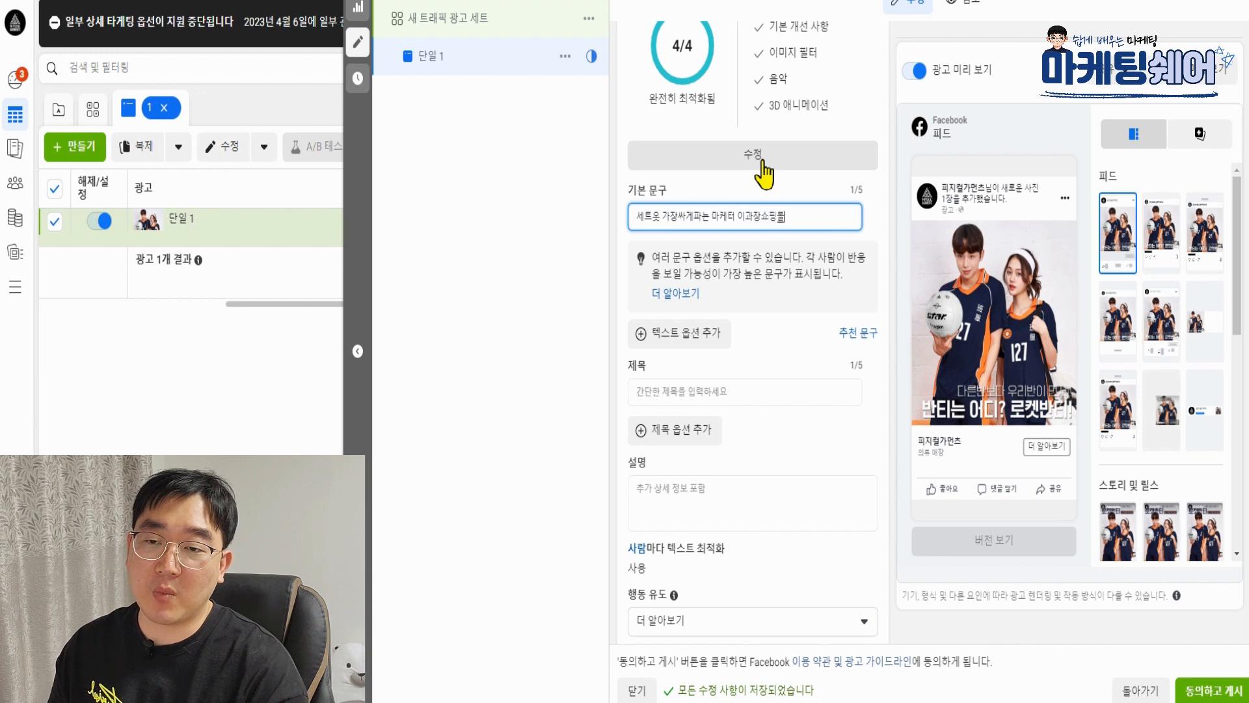
{"action": "key", "text": "Return"}
{"action": "type", "text": "빨"}
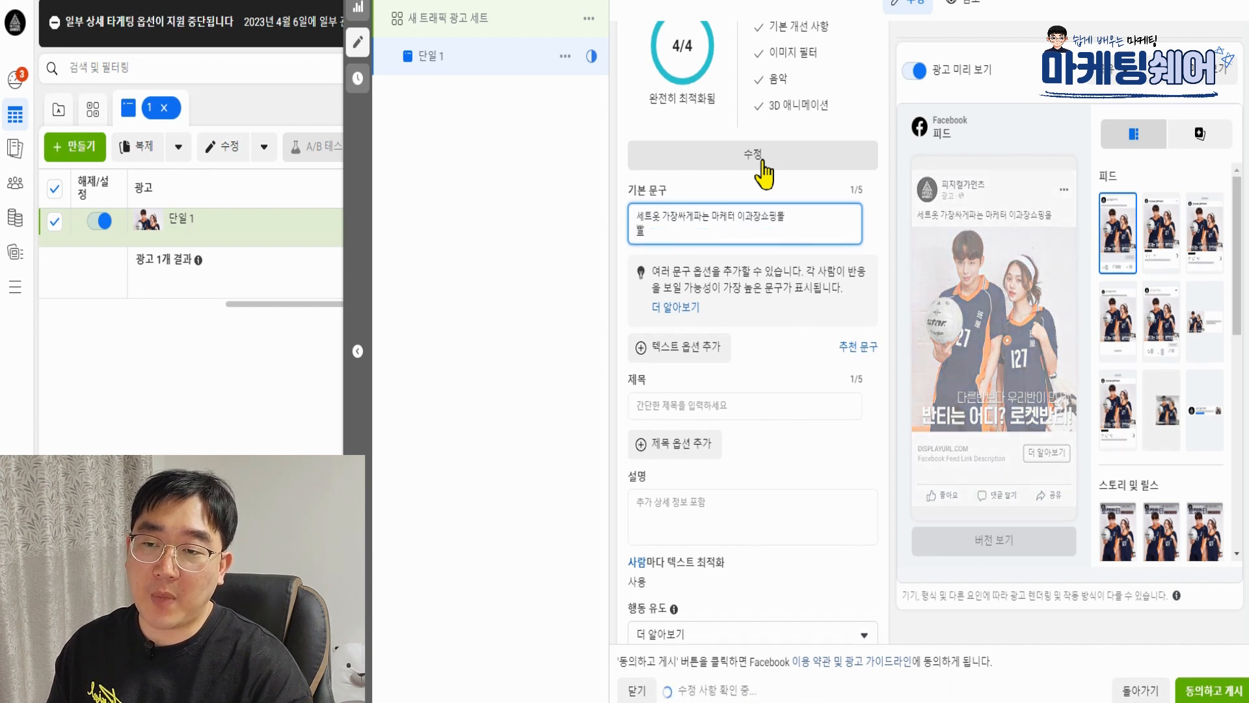
{"action": "type", "text": "리와서 신규회원 히"}
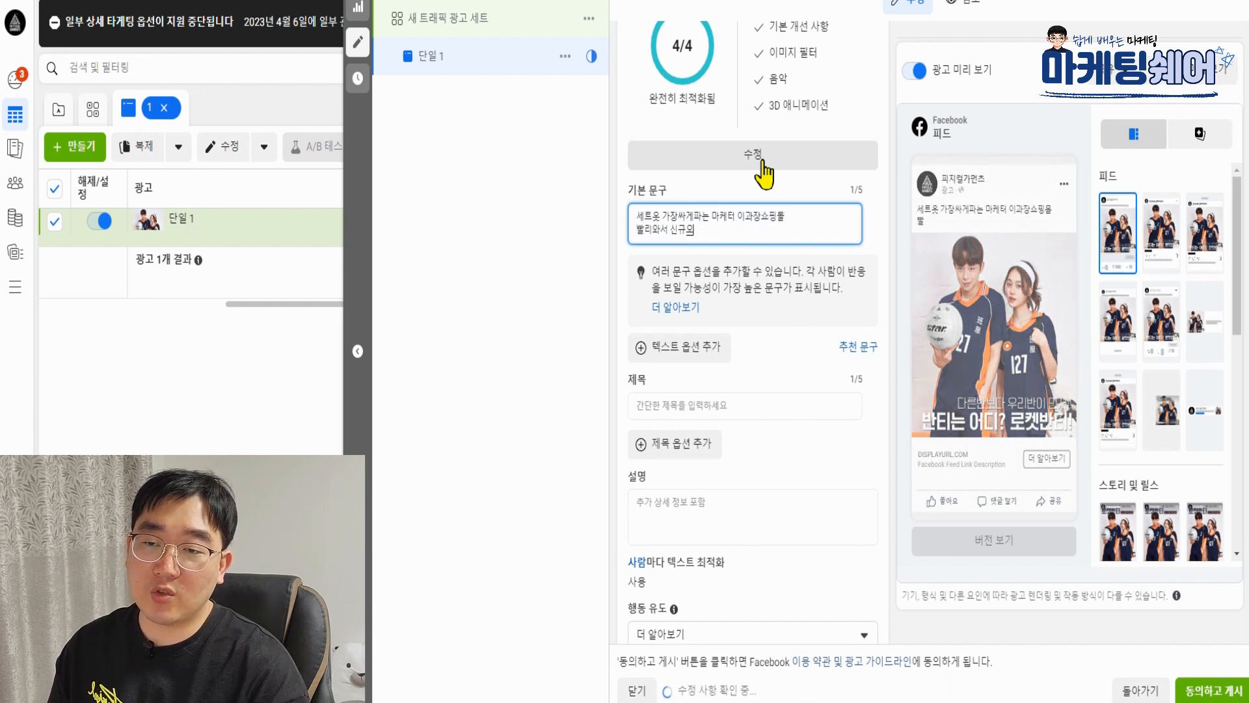
{"action": "type", "text": "택 챙겨가세요~~"}
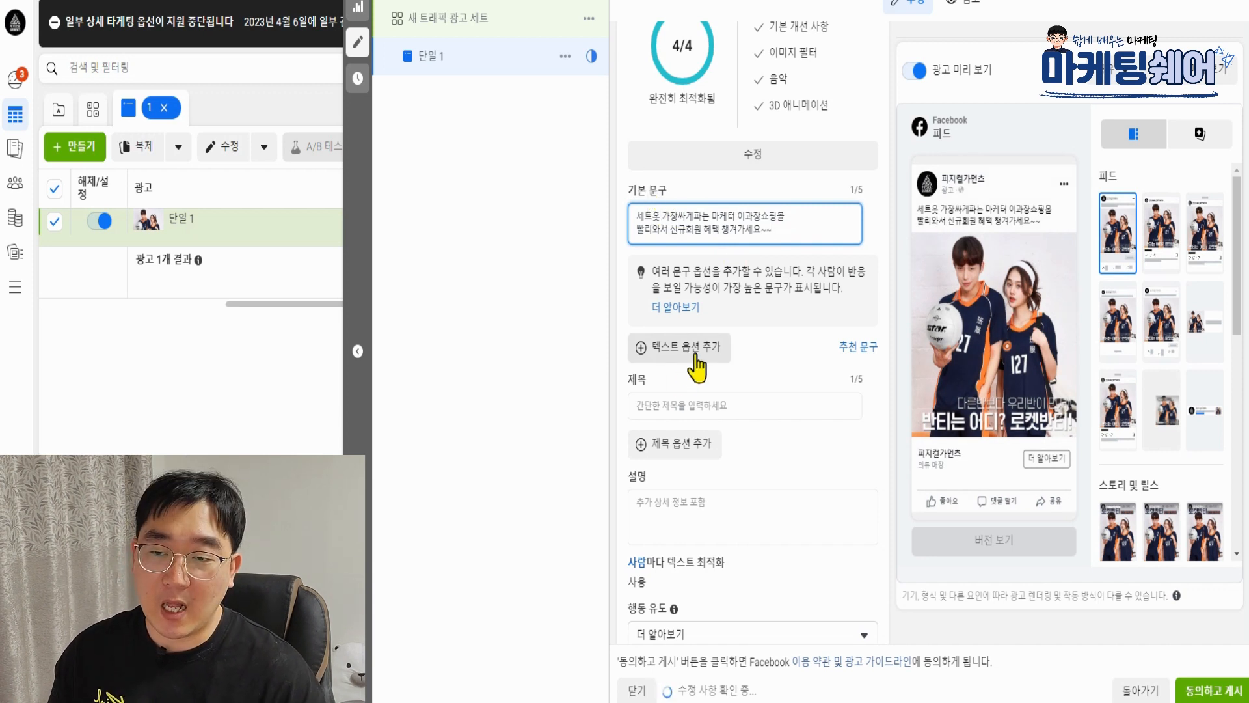
Step: Set the ad's 제목 to "이과장쇼핑몰"
{"action": "left_click", "coordinate": [692, 400]}
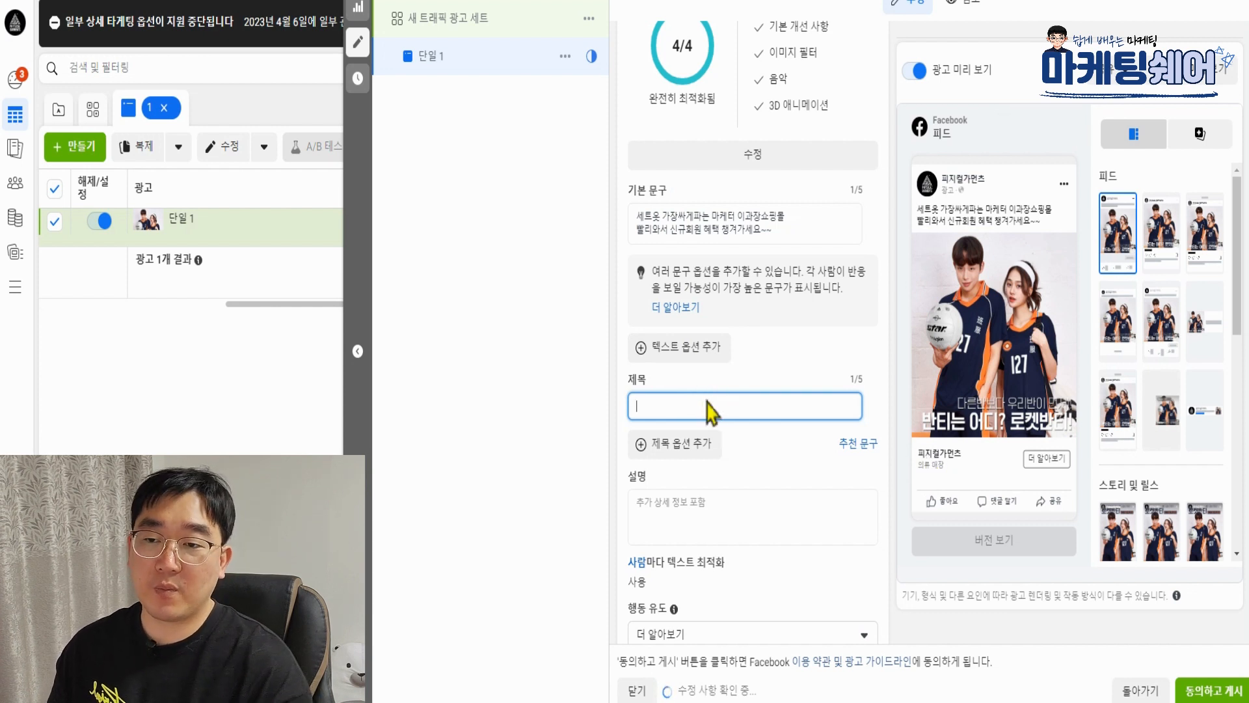
{"action": "type", "text": "이과장쇼"}
{"action": "type", "text": "핑몰"}
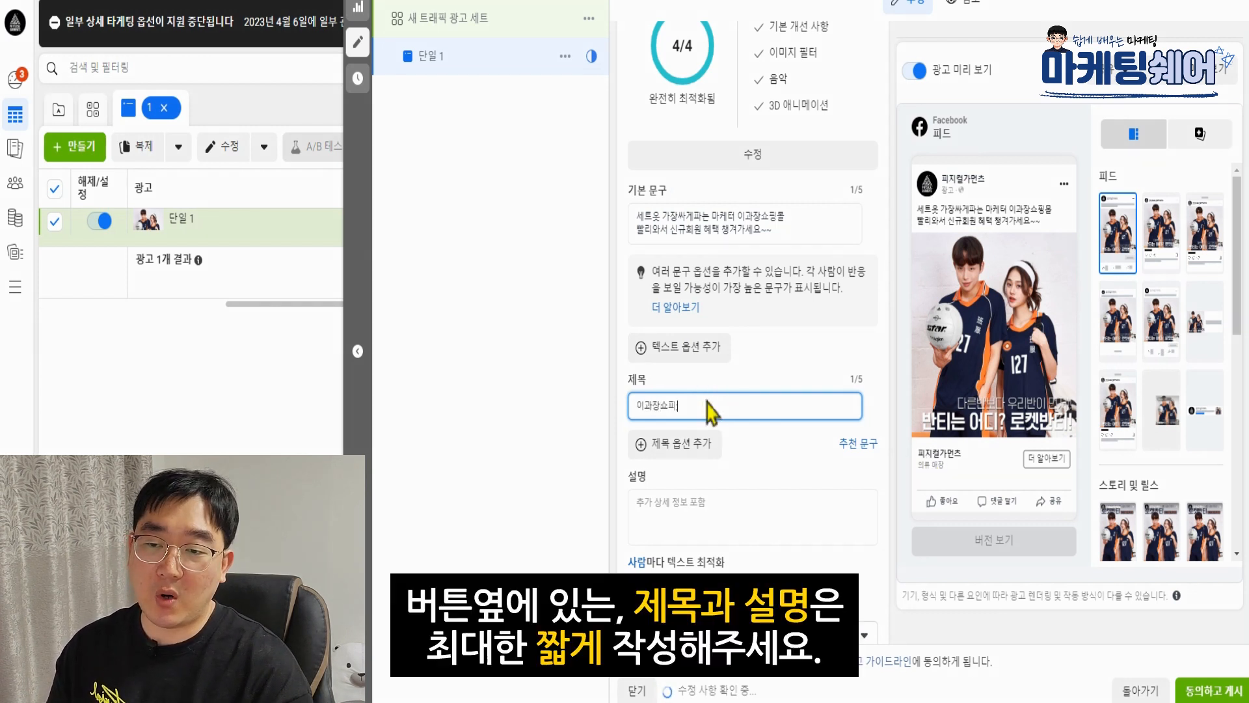
Step: Fill in the ad's 설명 with "회원대상 10%상시할인"
{"action": "left_click", "coordinate": [704, 520]}
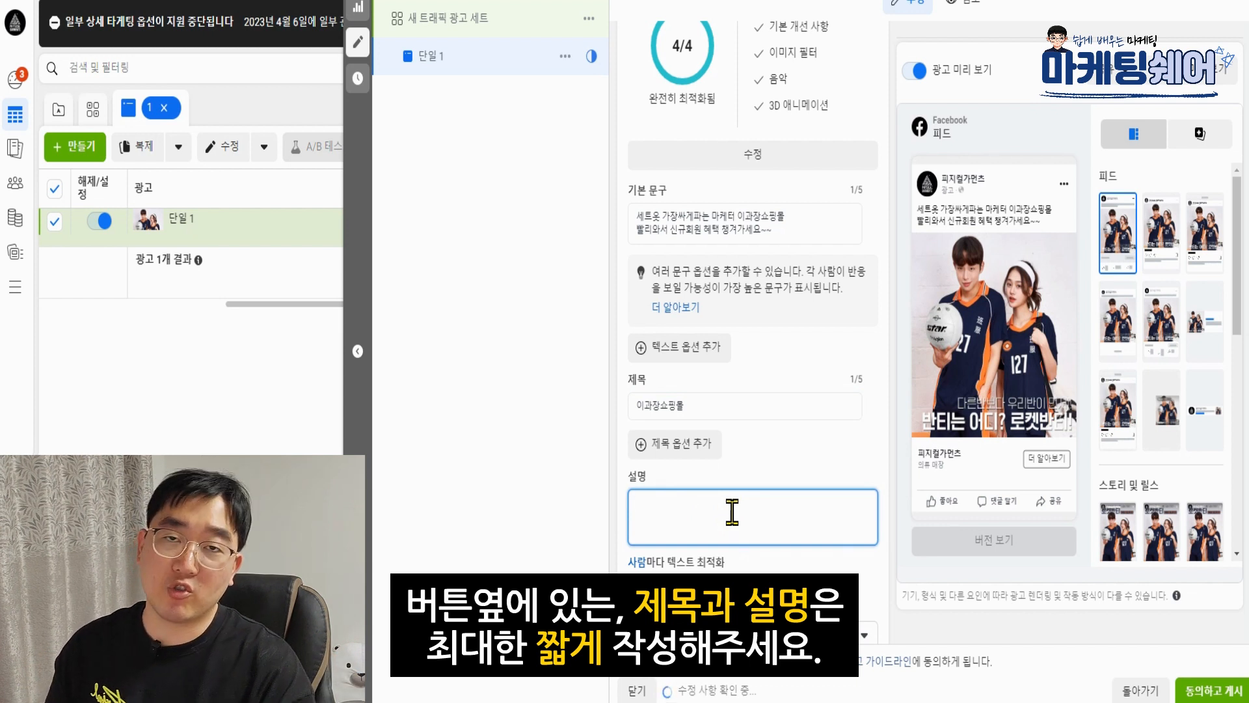
{"action": "type", "text": "ㅅ"}
{"action": "key", "text": "BackSpace"}
{"action": "type", "text": "회원댓"}
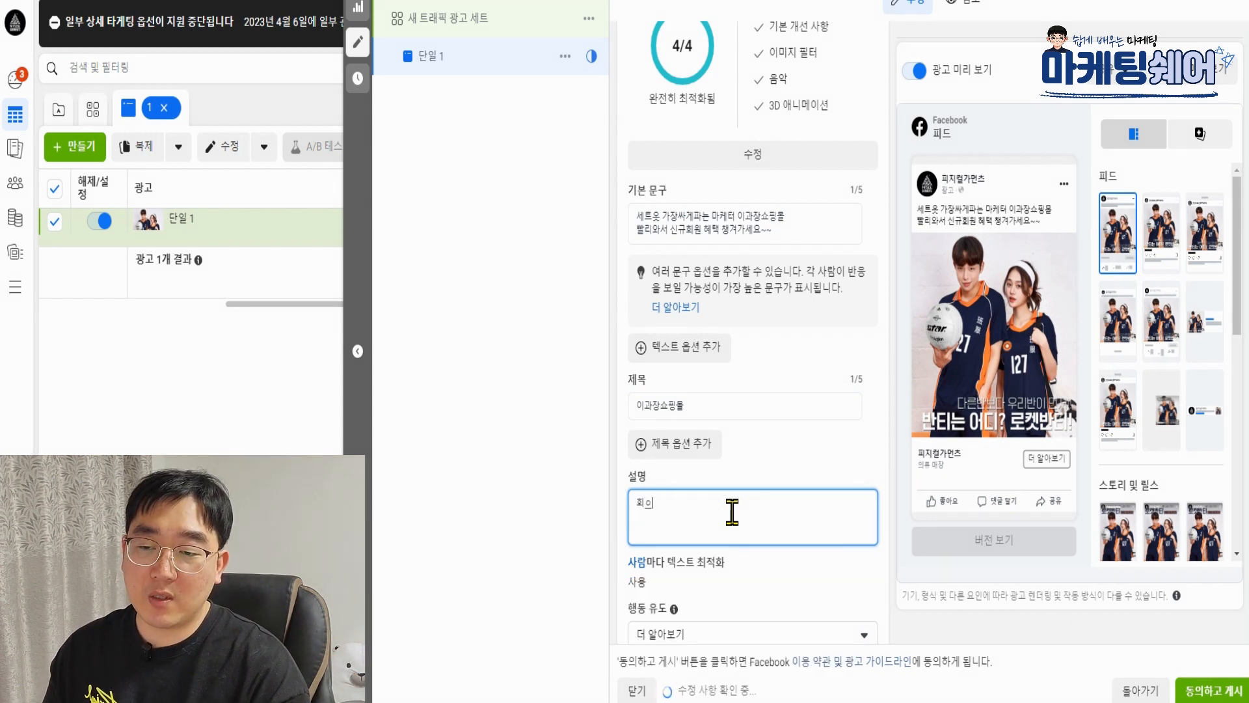
{"action": "type", "text": "상 10%상시할인"}
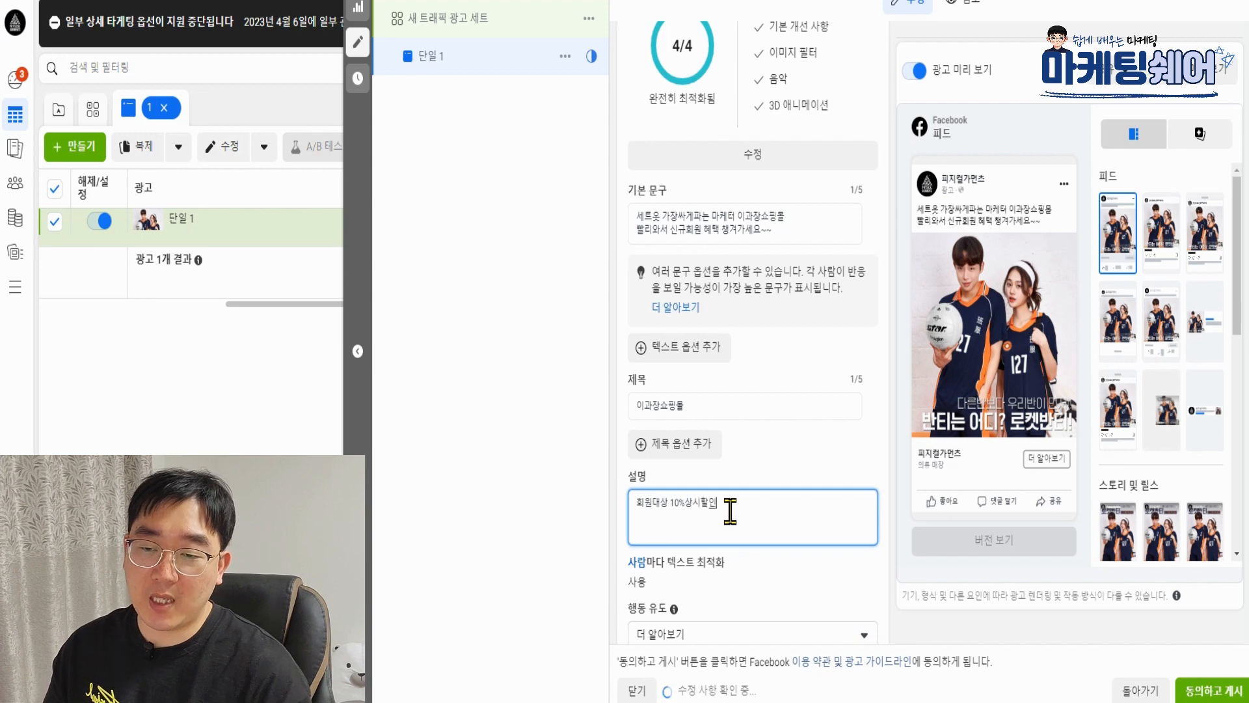
{"action": "left_click", "coordinate": [807, 449]}
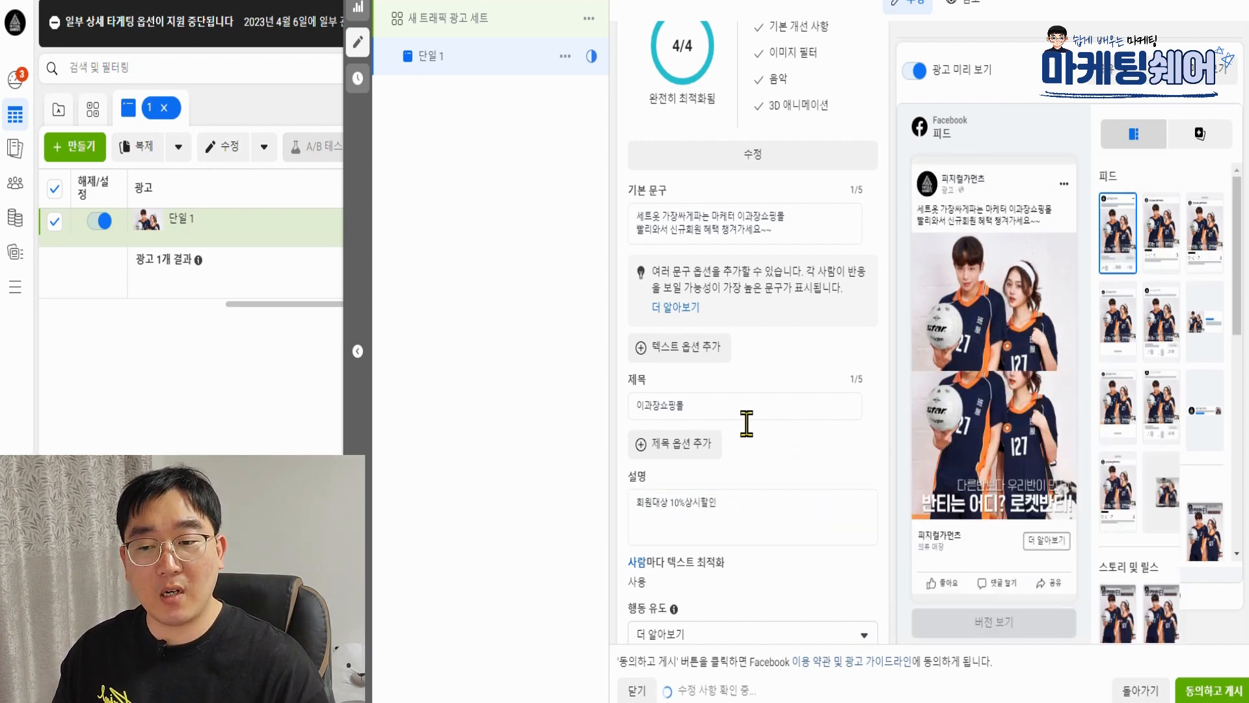
Step: Review the available 행동 유도 button options for the ad and keep 더 알아보기 selected
{"action": "scroll", "coordinate": [748, 424], "scroll_direction": "down", "scroll_amount": 3}
{"action": "scroll", "coordinate": [755, 336], "scroll_direction": "down", "scroll_amount": 1}
{"action": "left_click", "coordinate": [753, 306]}
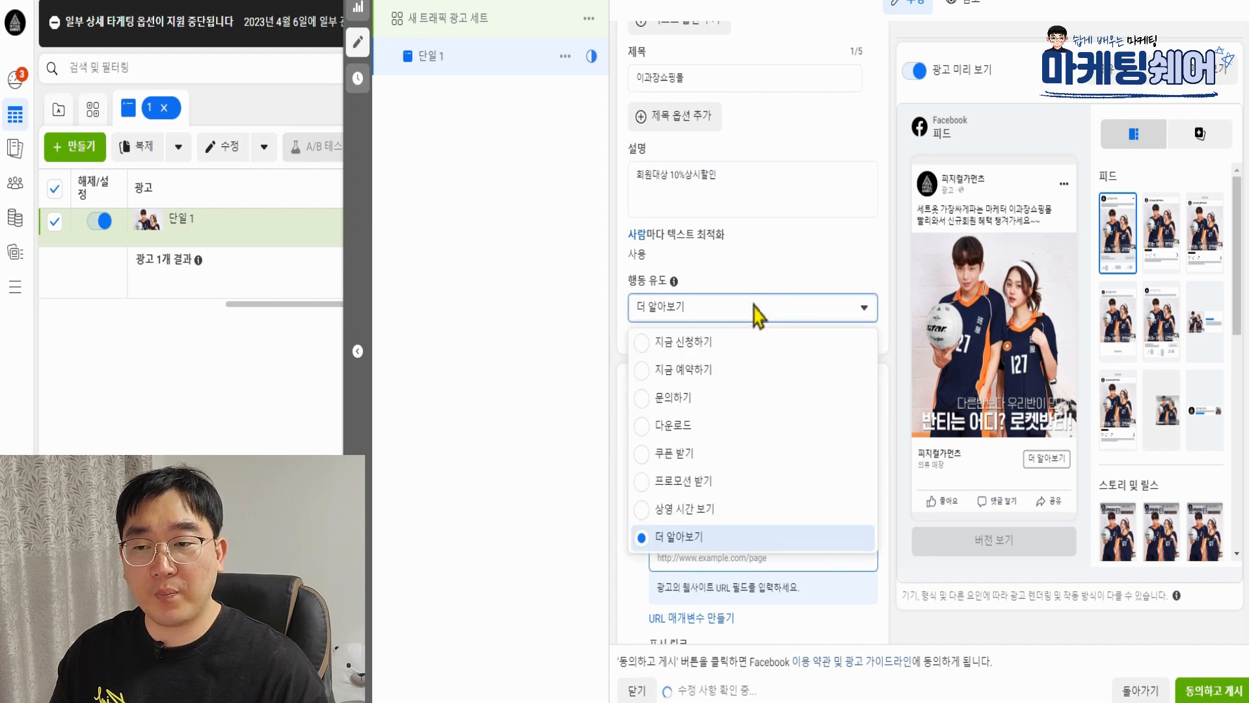
{"action": "left_click", "coordinate": [781, 257]}
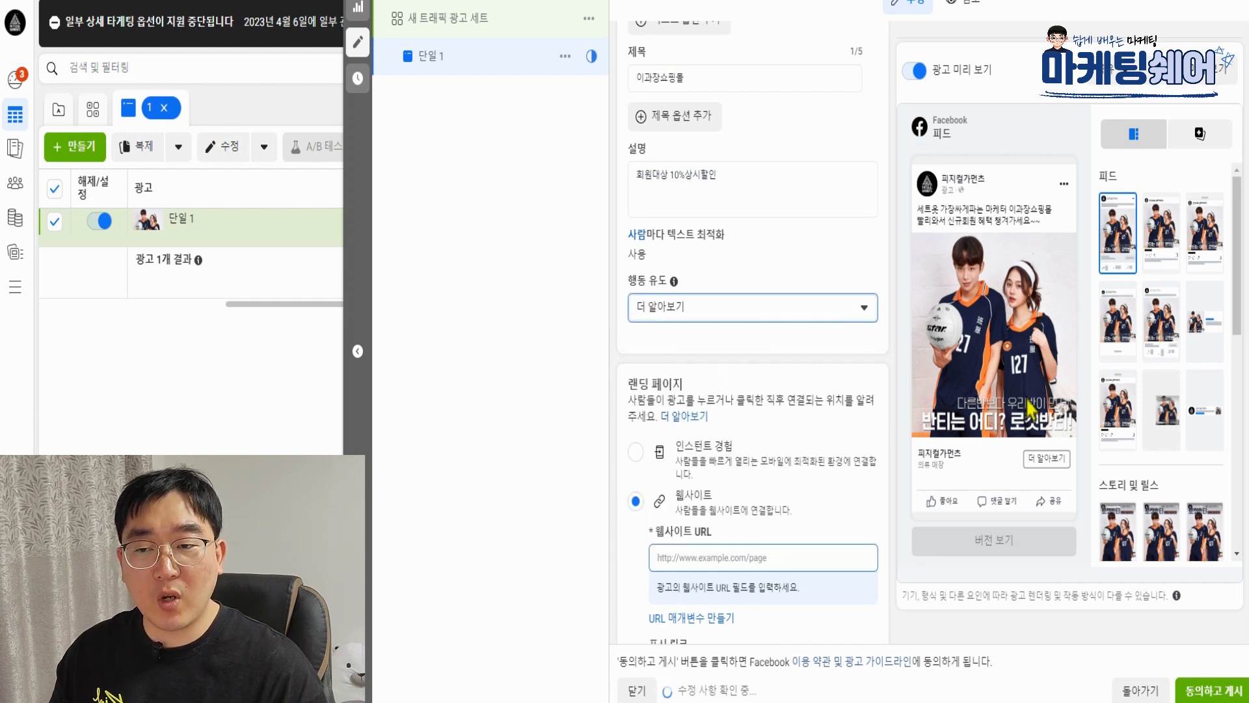
{"action": "left_click", "coordinate": [680, 305]}
{"action": "scroll", "coordinate": [736, 352], "scroll_direction": "down", "scroll_amount": 3}
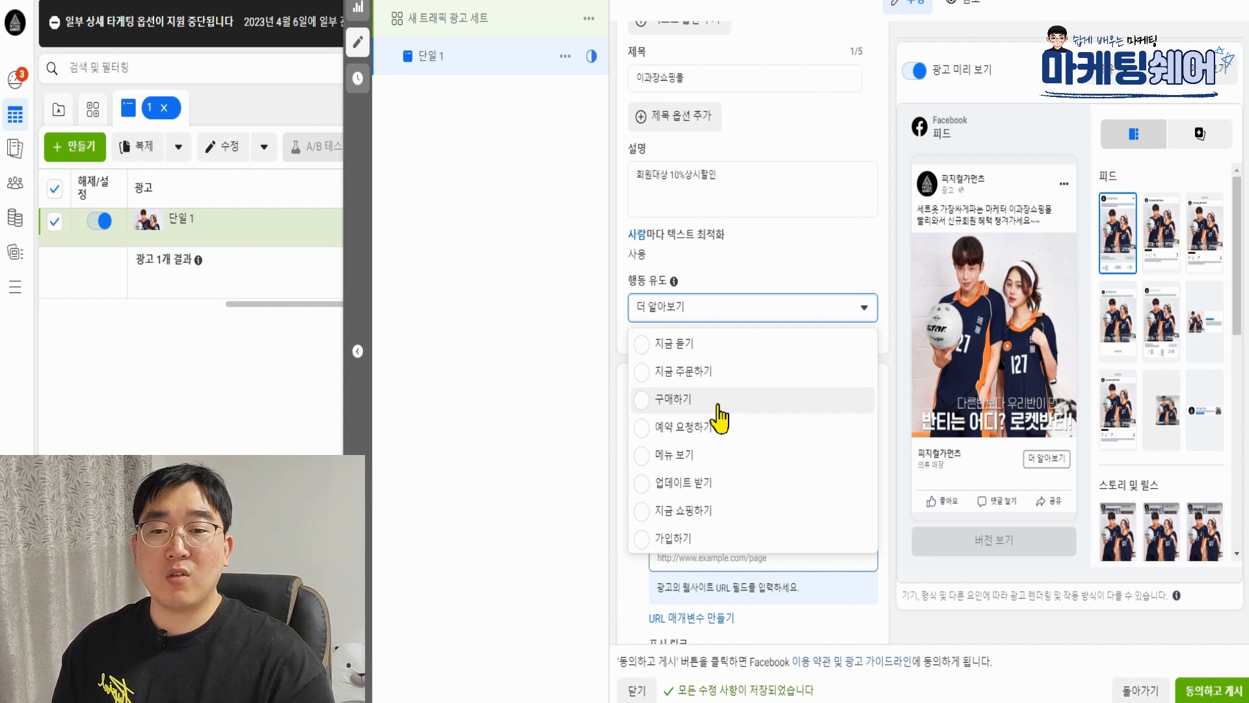
{"action": "scroll", "coordinate": [719, 416], "scroll_direction": "down", "scroll_amount": 3}
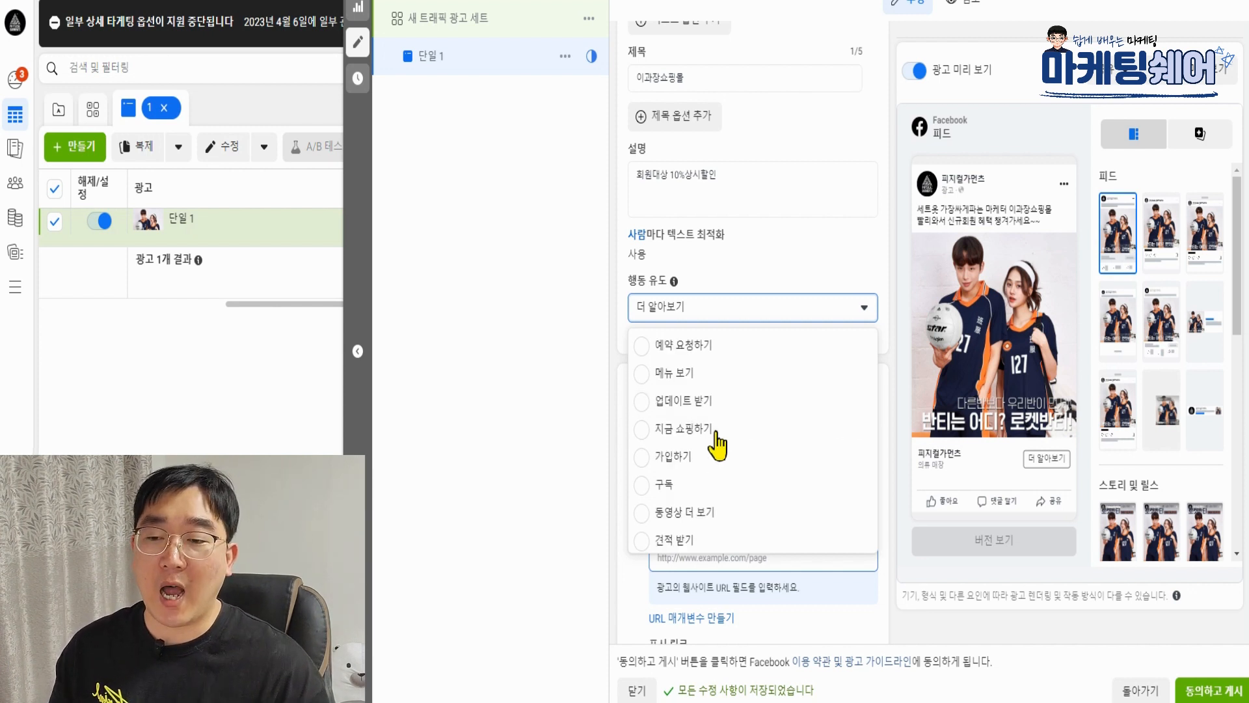
{"action": "left_click", "coordinate": [709, 538]}
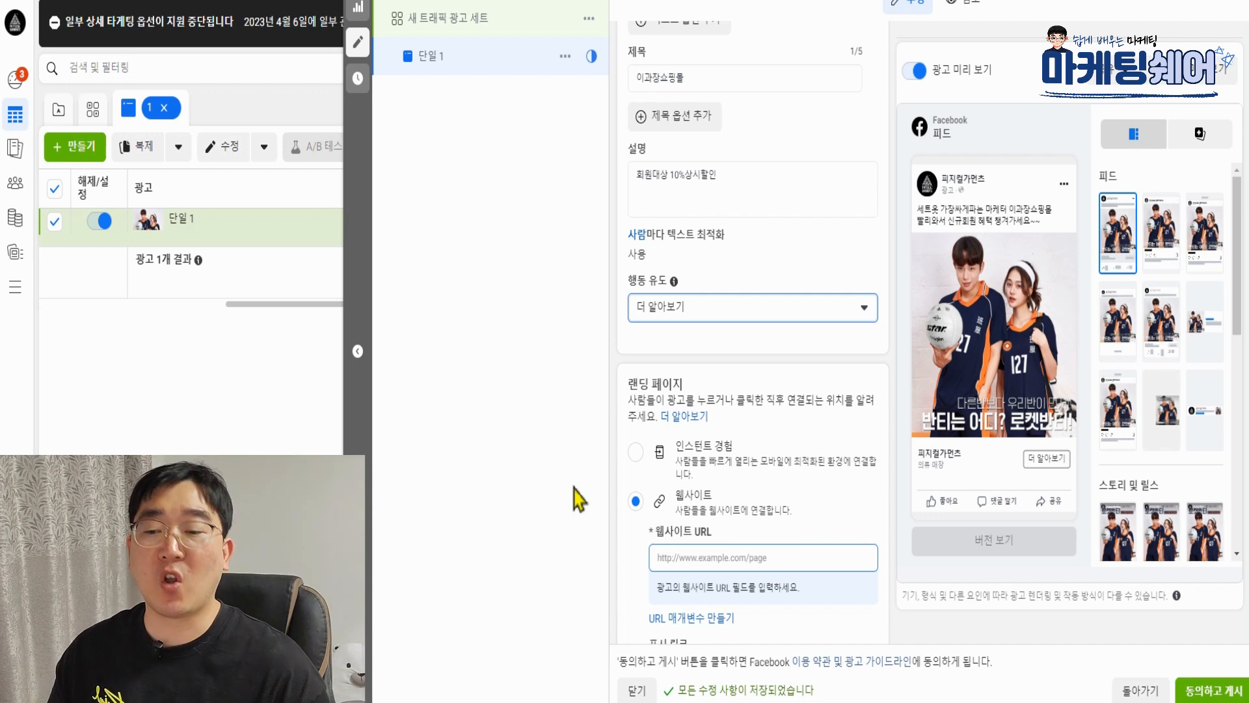
{"action": "scroll", "coordinate": [833, 459], "scroll_direction": "down", "scroll_amount": 3}
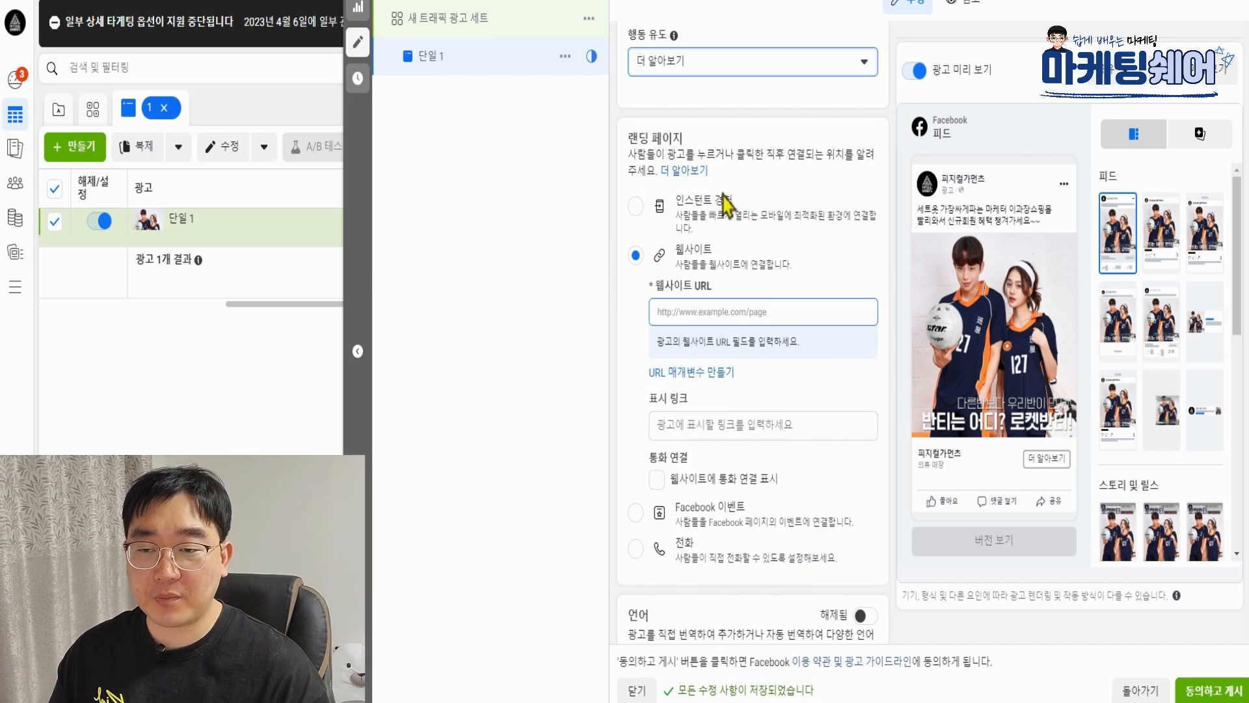
{"action": "left_click", "coordinate": [640, 256]}
{"action": "left_click", "coordinate": [723, 311]}
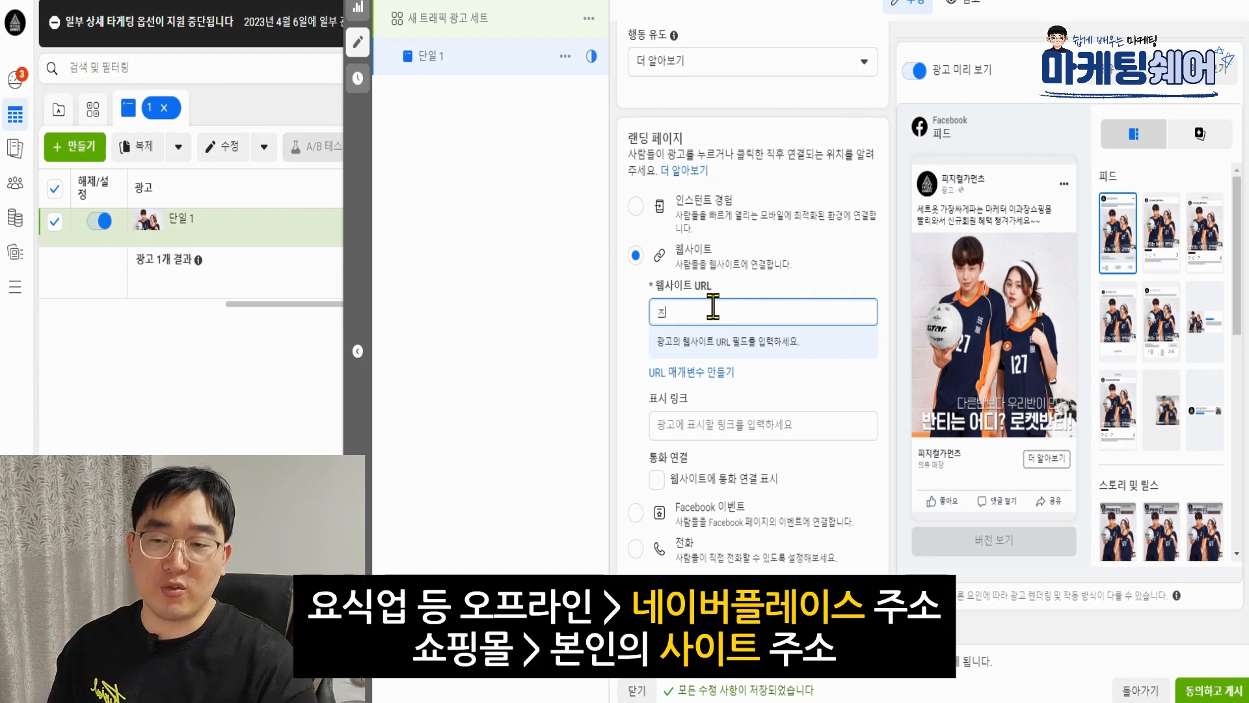
{"action": "type", "text": "www.naver.com"}
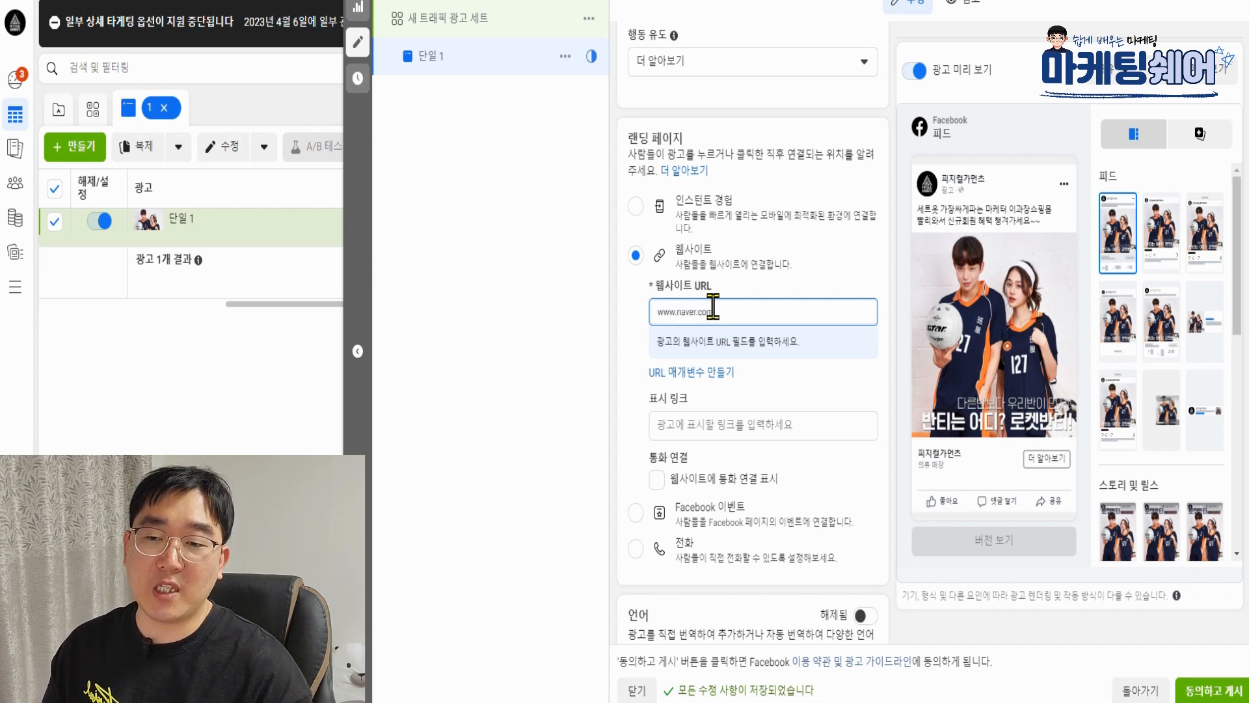
{"action": "left_click", "coordinate": [577, 404]}
{"action": "left_click", "coordinate": [728, 315]}
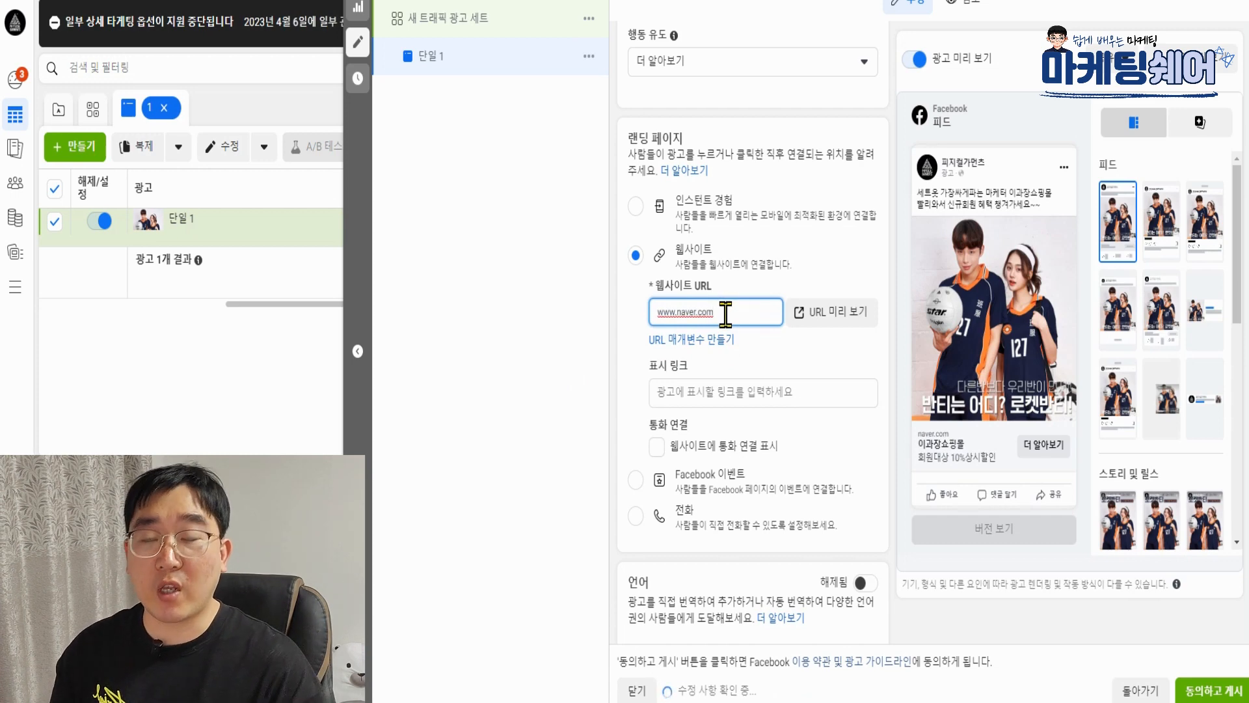
Step: Examine the ad's 추적 settings, including 웹사이트 이벤트, the offline event sets and the URL 매개변수 field, leaving them as they are
{"action": "scroll", "coordinate": [660, 234], "scroll_direction": "down", "scroll_amount": 1}
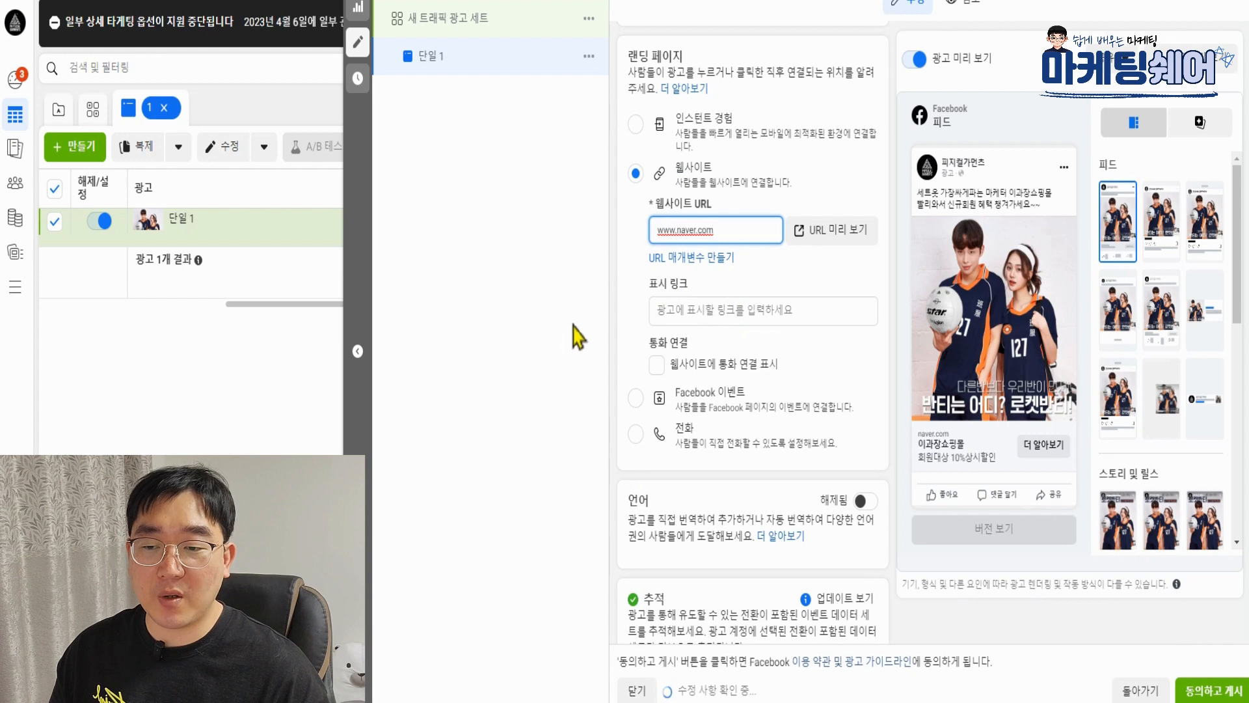
{"action": "scroll", "coordinate": [670, 393], "scroll_direction": "down", "scroll_amount": 4}
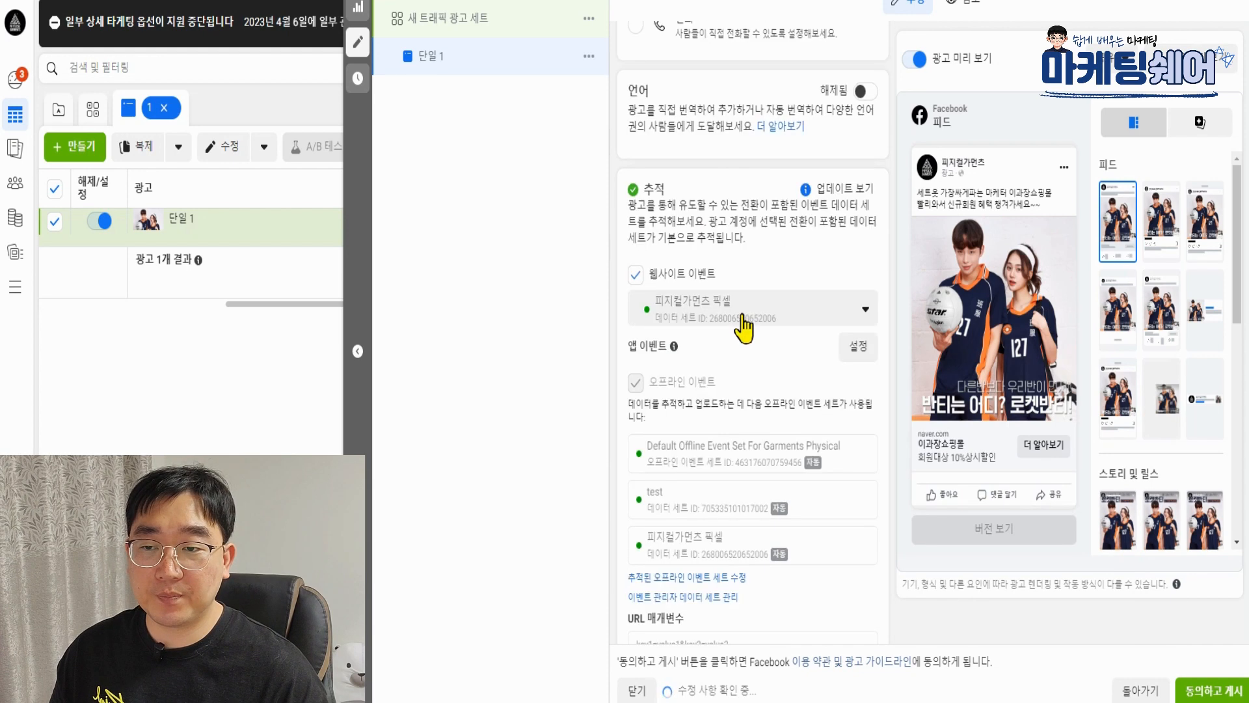
{"action": "scroll", "coordinate": [742, 330], "scroll_direction": "down", "scroll_amount": 3}
{"action": "scroll", "coordinate": [714, 167], "scroll_direction": "up", "scroll_amount": 1}
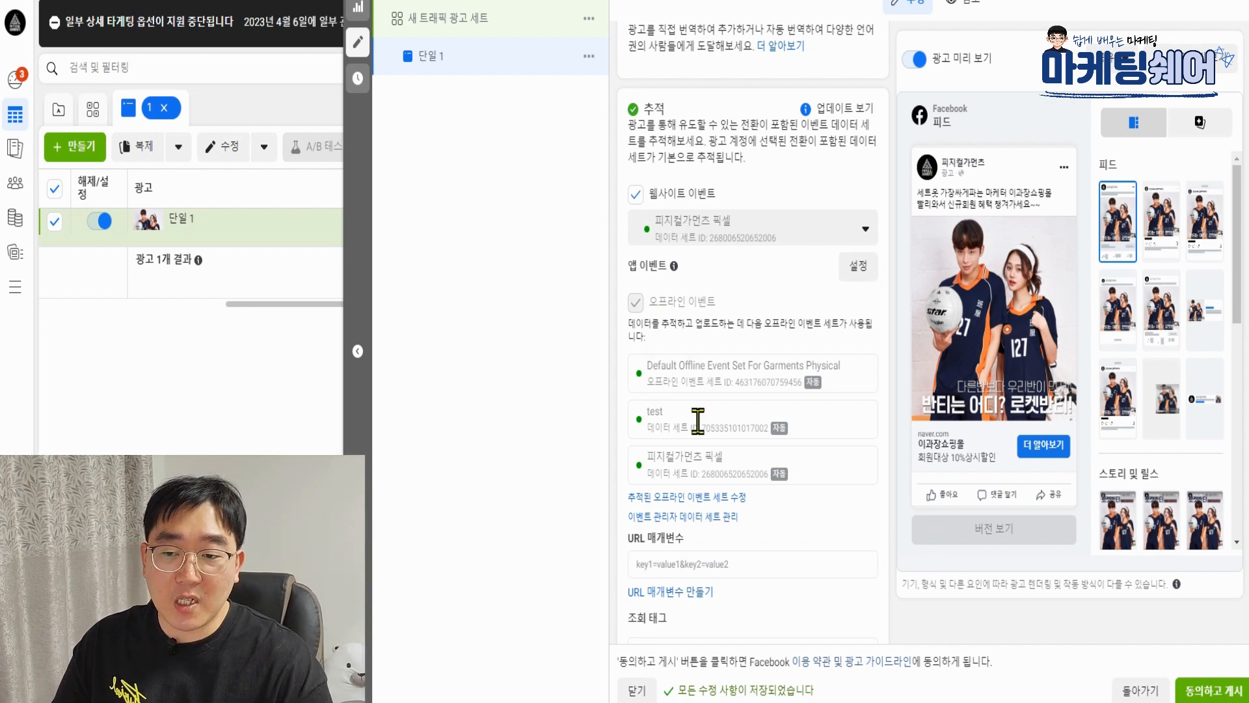
{"action": "scroll", "coordinate": [664, 459], "scroll_direction": "down", "scroll_amount": 1}
{"action": "left_click", "coordinate": [667, 482]}
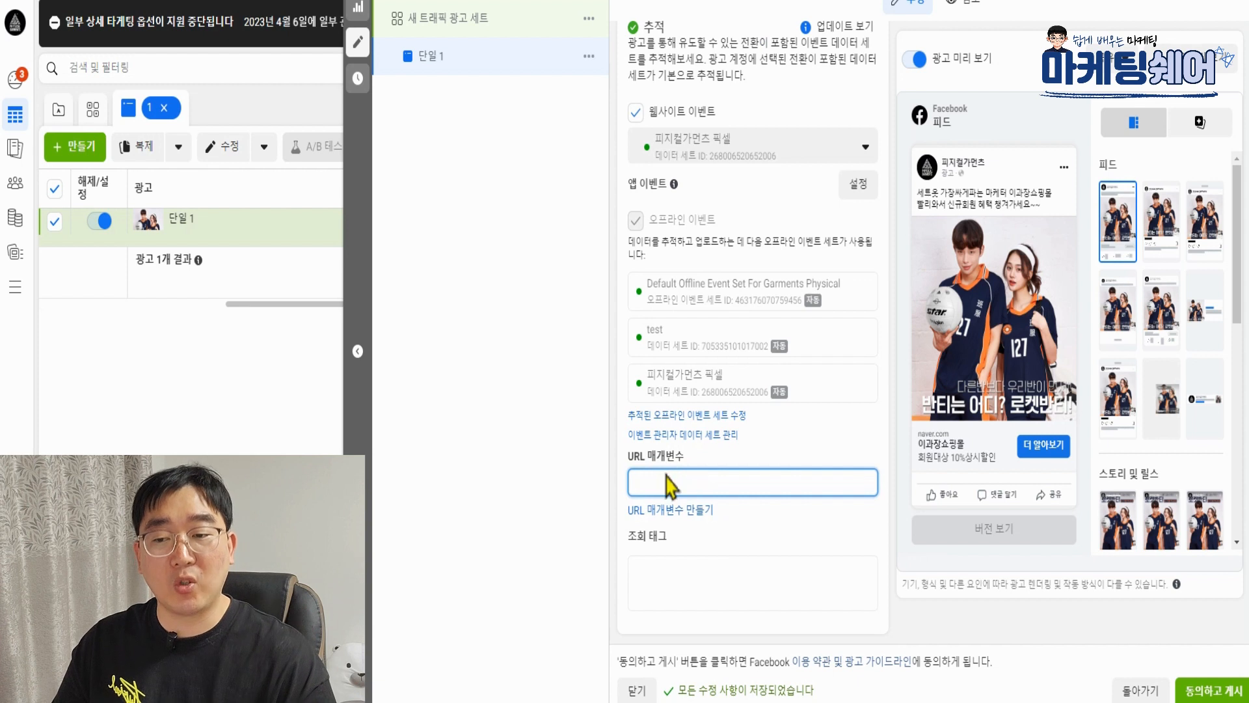
{"action": "left_click", "coordinate": [487, 487]}
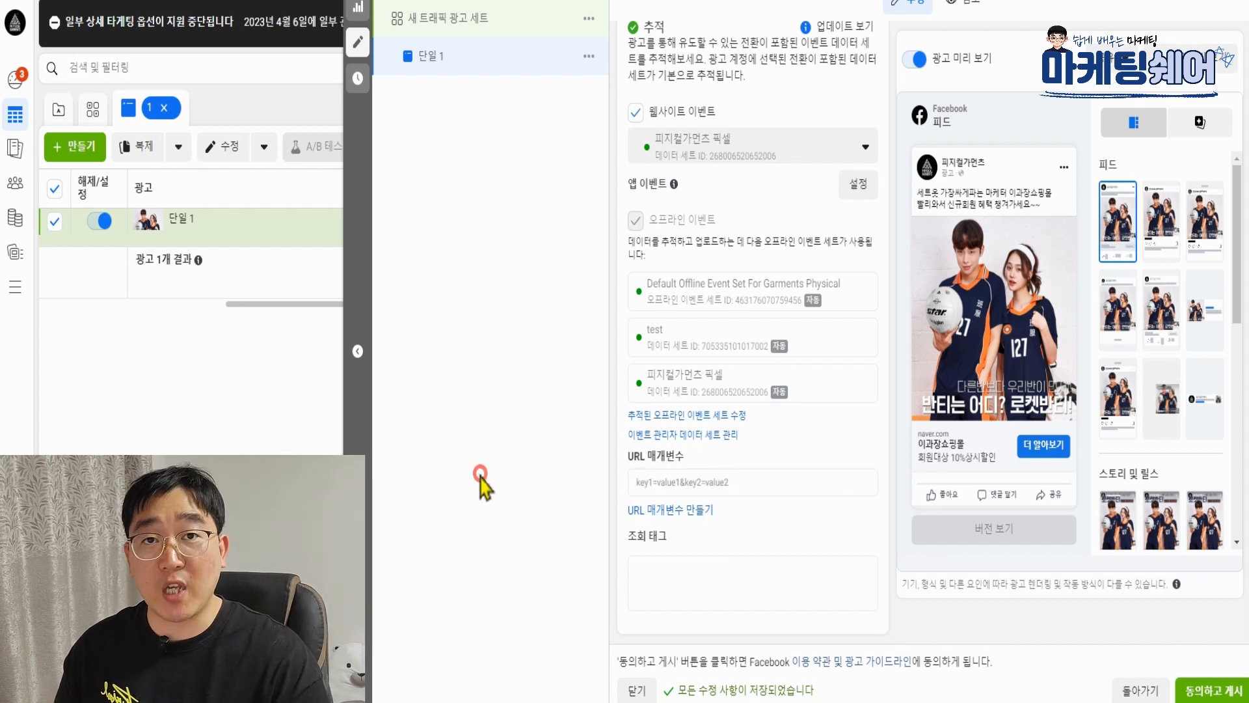